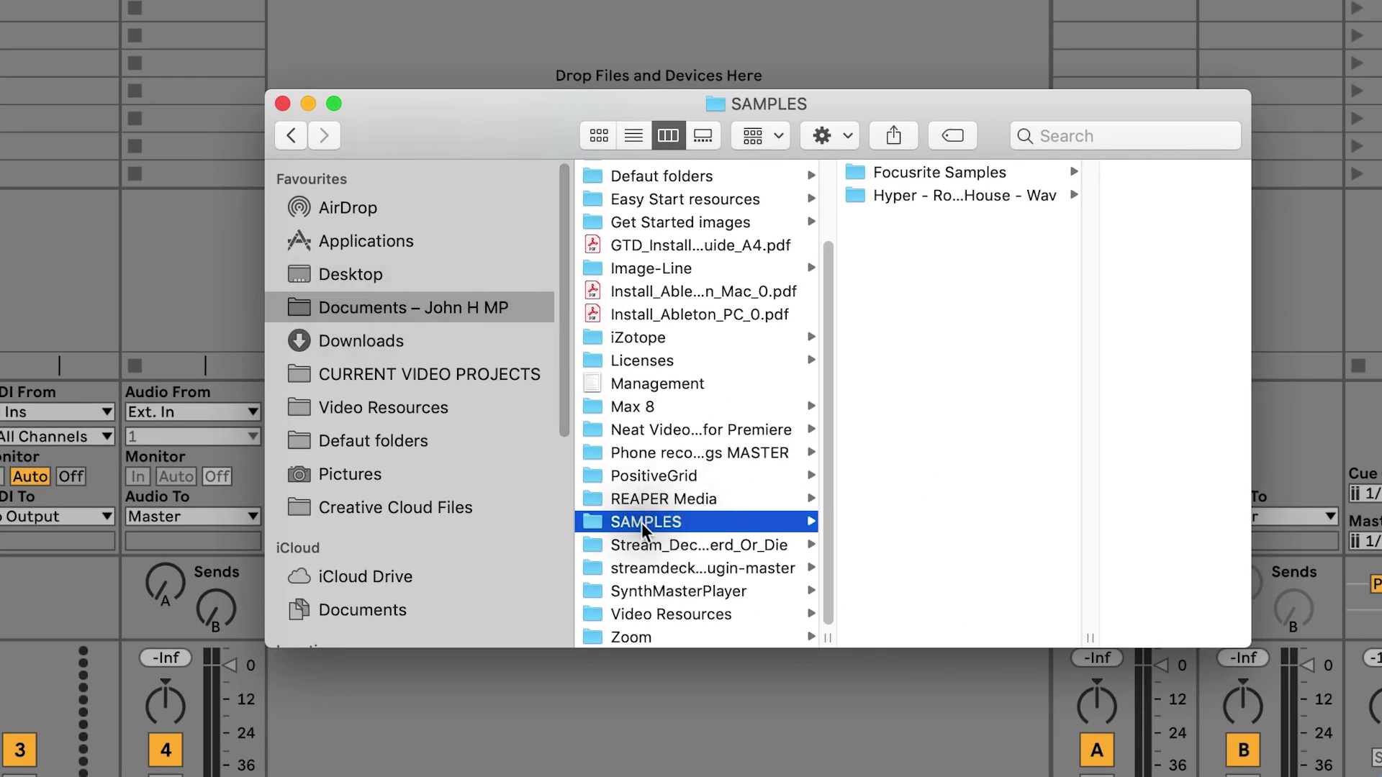
- Add the Finder SAMPLES folder to the Places list in Live's browser
{"action": "left_click", "coordinate": [957, 195]}
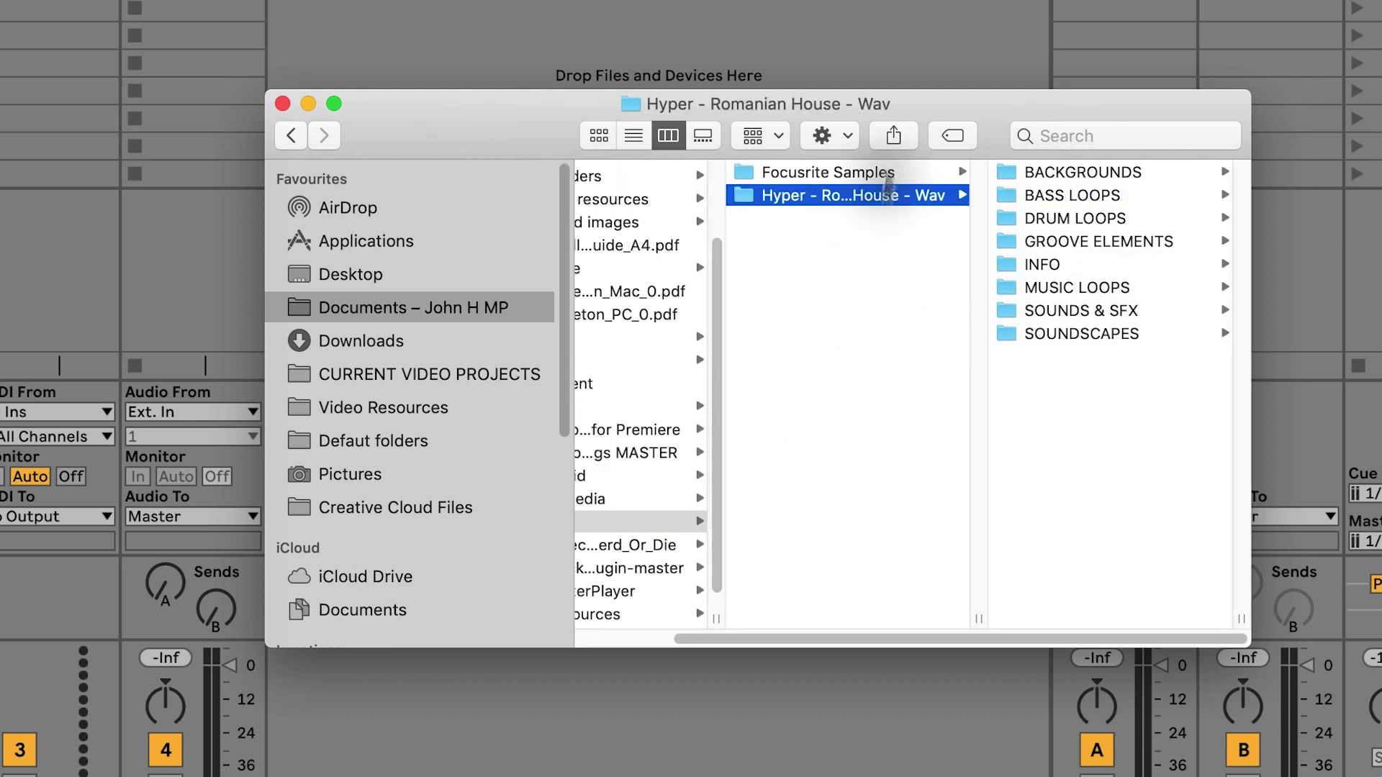
{"action": "right_click", "coordinate": [765, 533]}
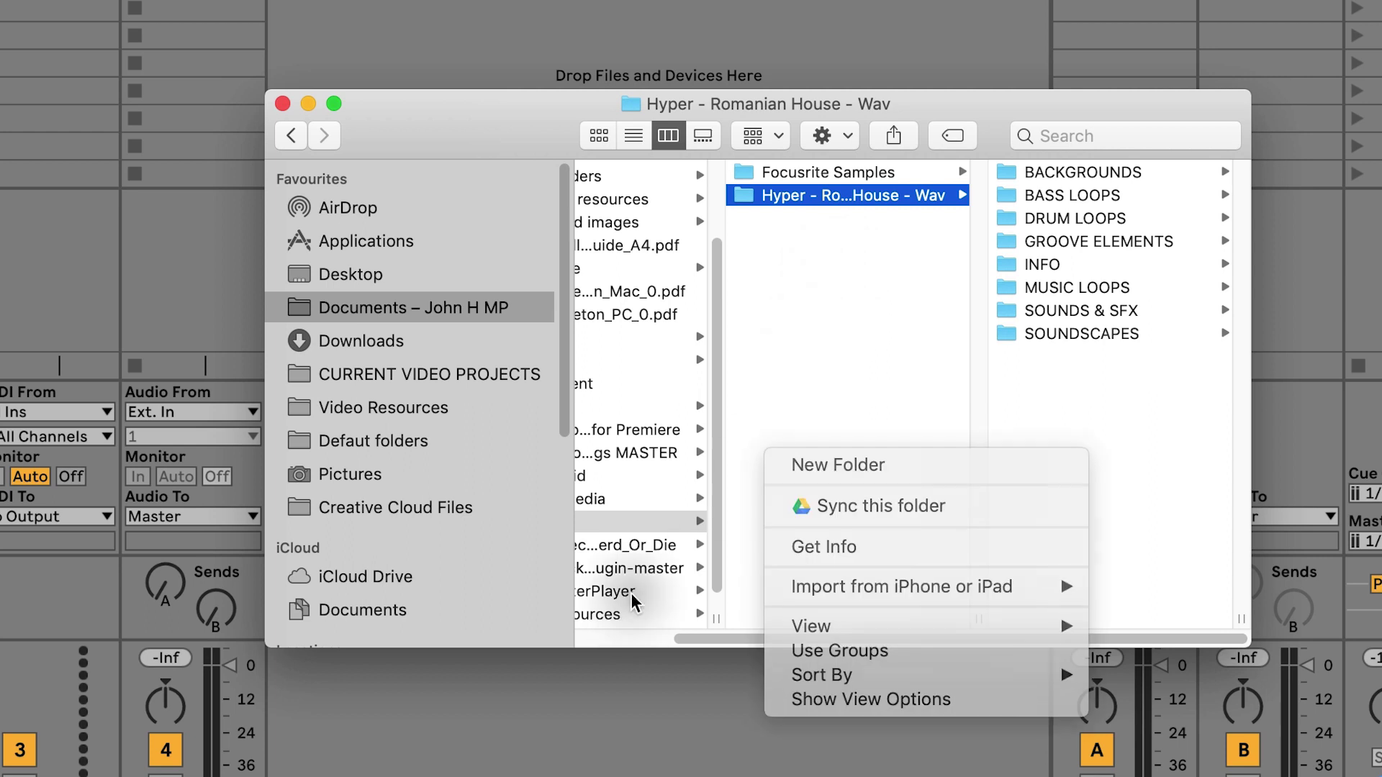
{"action": "left_click", "coordinate": [763, 434]}
{"action": "left_click", "coordinate": [635, 519]}
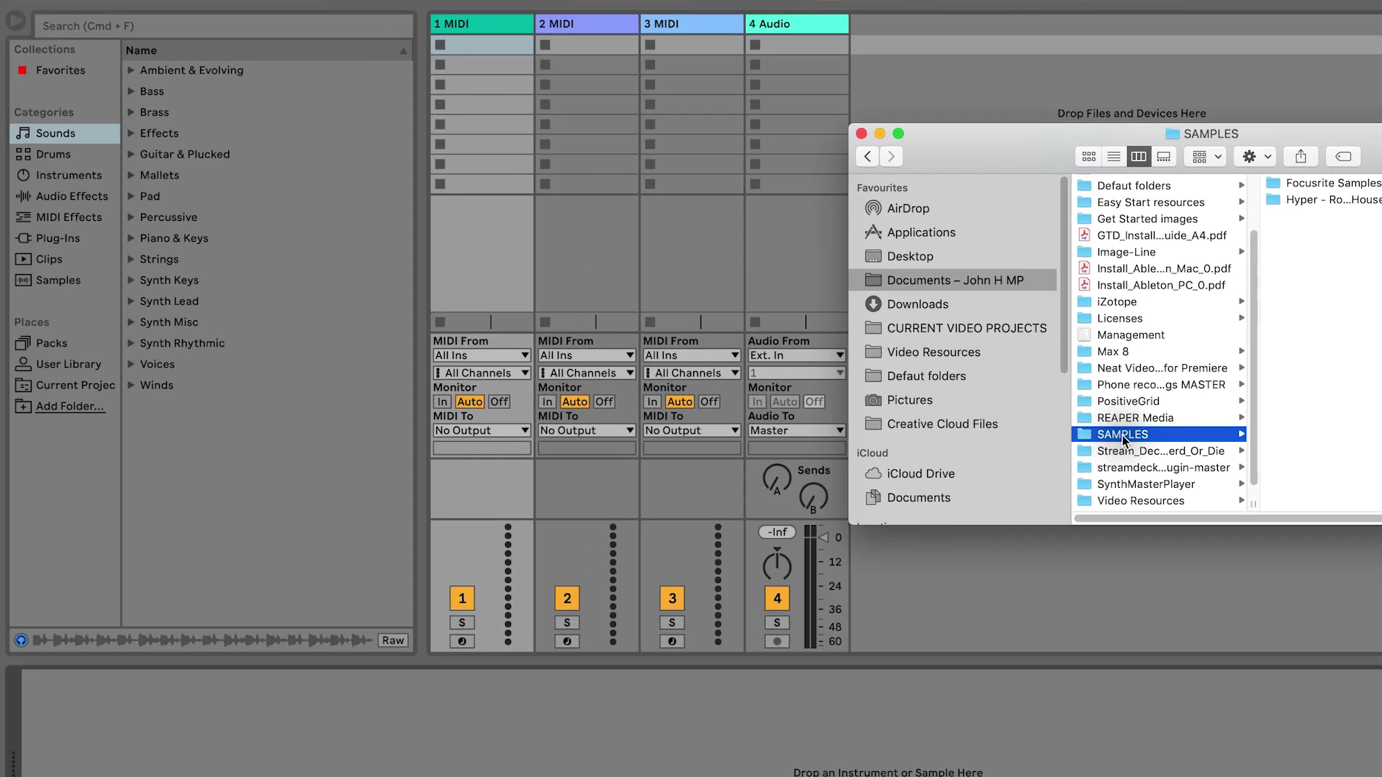
{"action": "left_click_drag", "start_coordinate": [663, 513], "coordinate": [66, 397]}
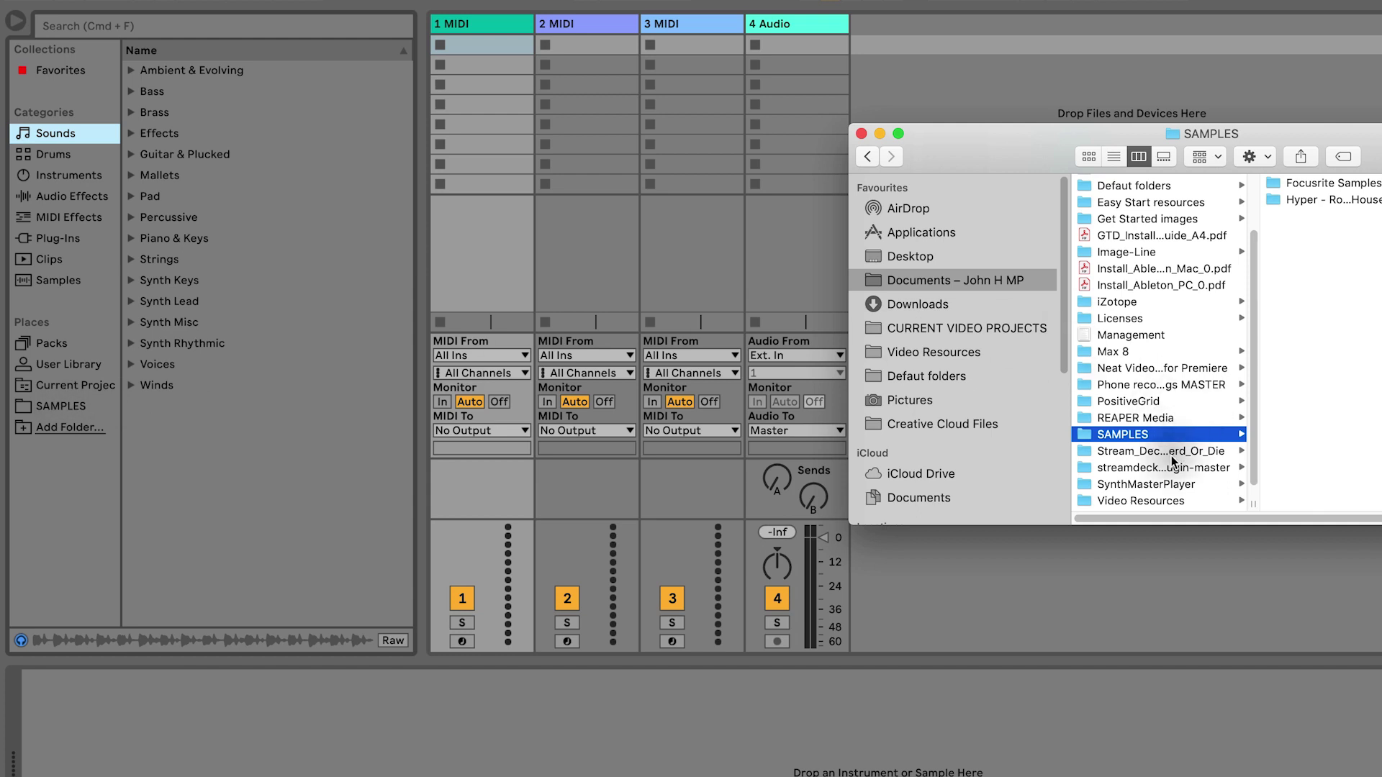
- Browse the SAMPLES place through Focusrite Samples and Hyper - Romanian House - Wav to SOUNDS & SFX
{"action": "left_click", "coordinate": [62, 407]}
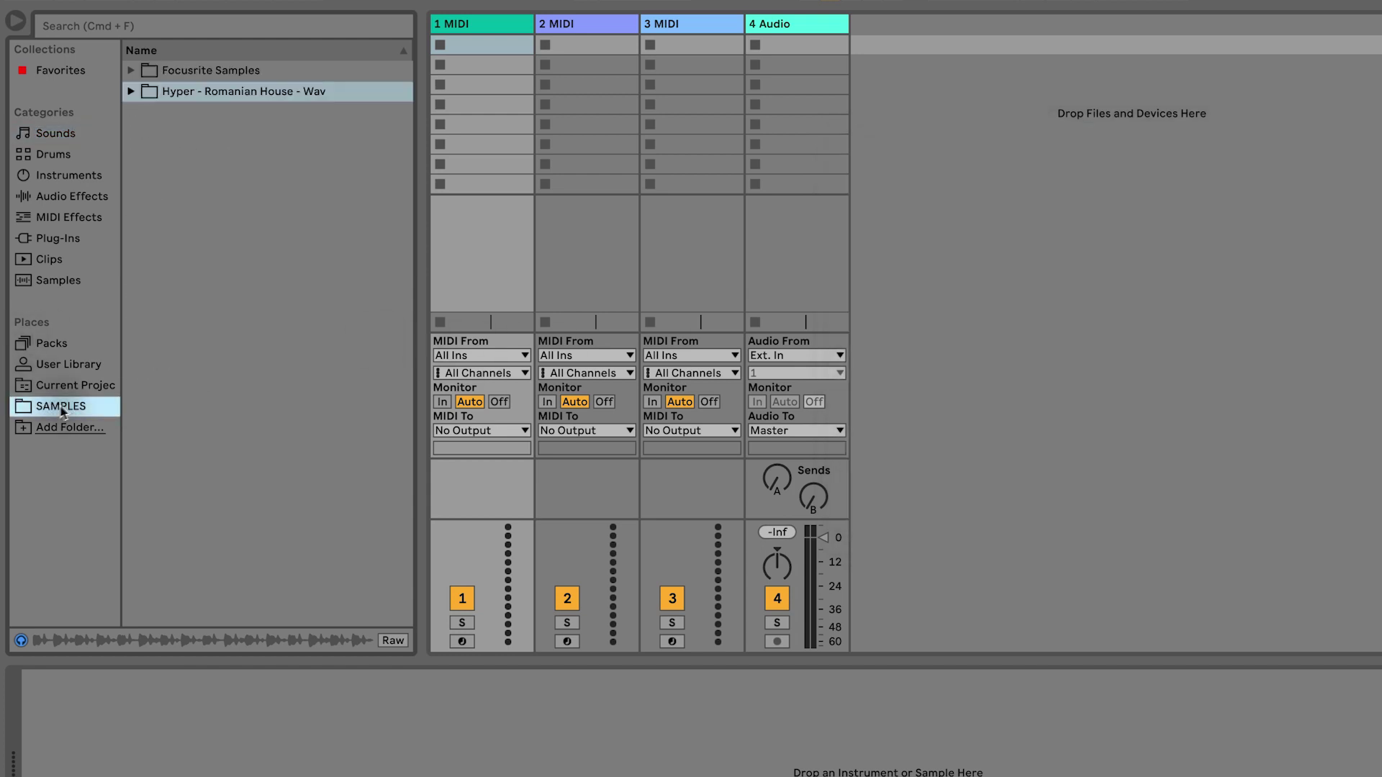
{"action": "left_click", "coordinate": [154, 69]}
{"action": "left_click", "coordinate": [167, 90]}
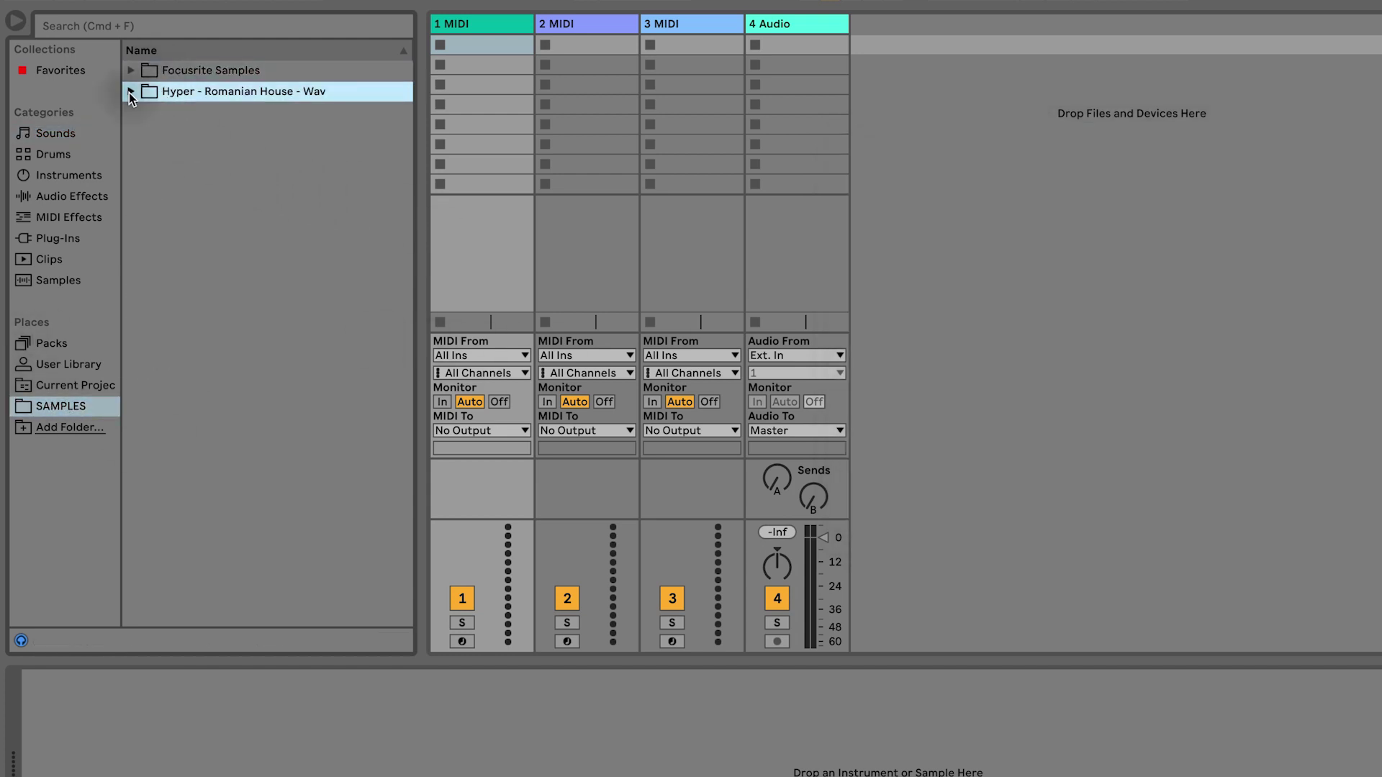
{"action": "left_click", "coordinate": [131, 92]}
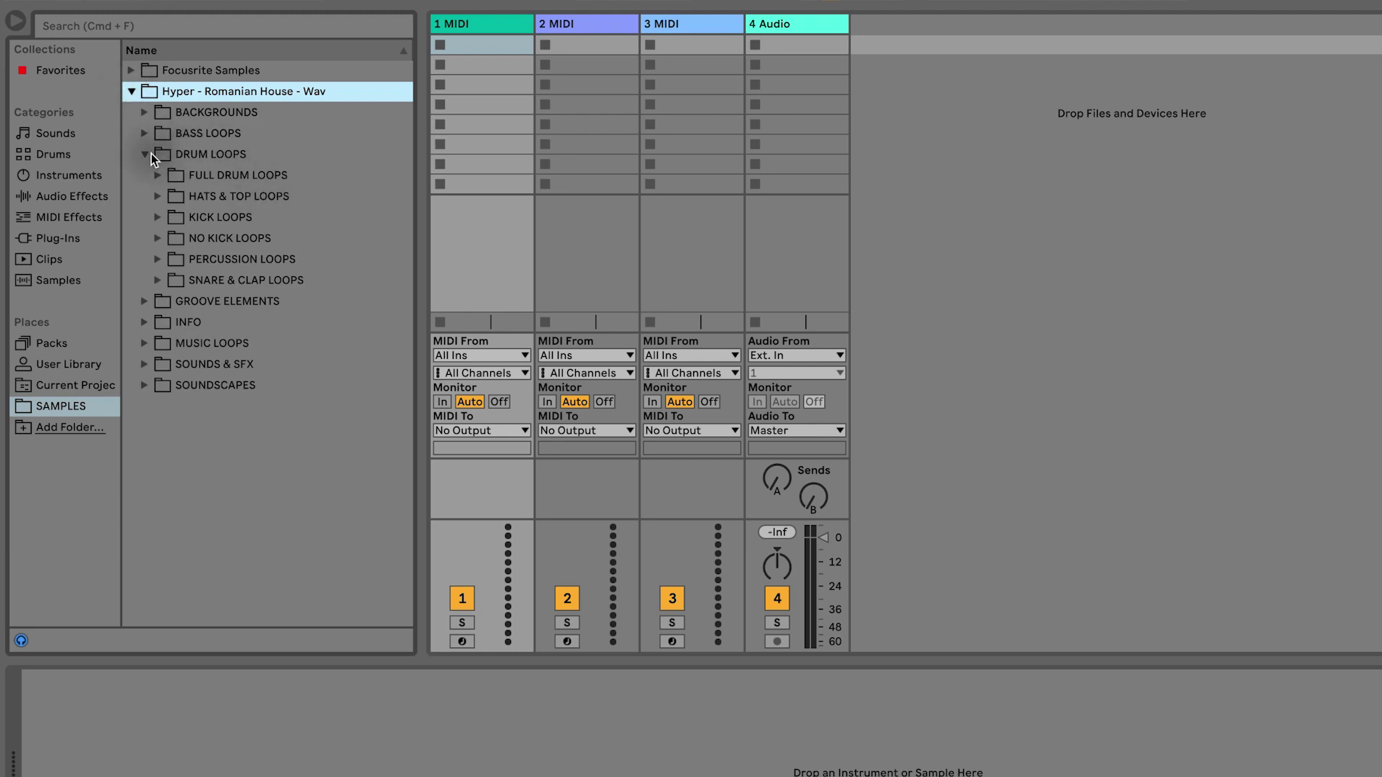
{"action": "left_click", "coordinate": [146, 155]}
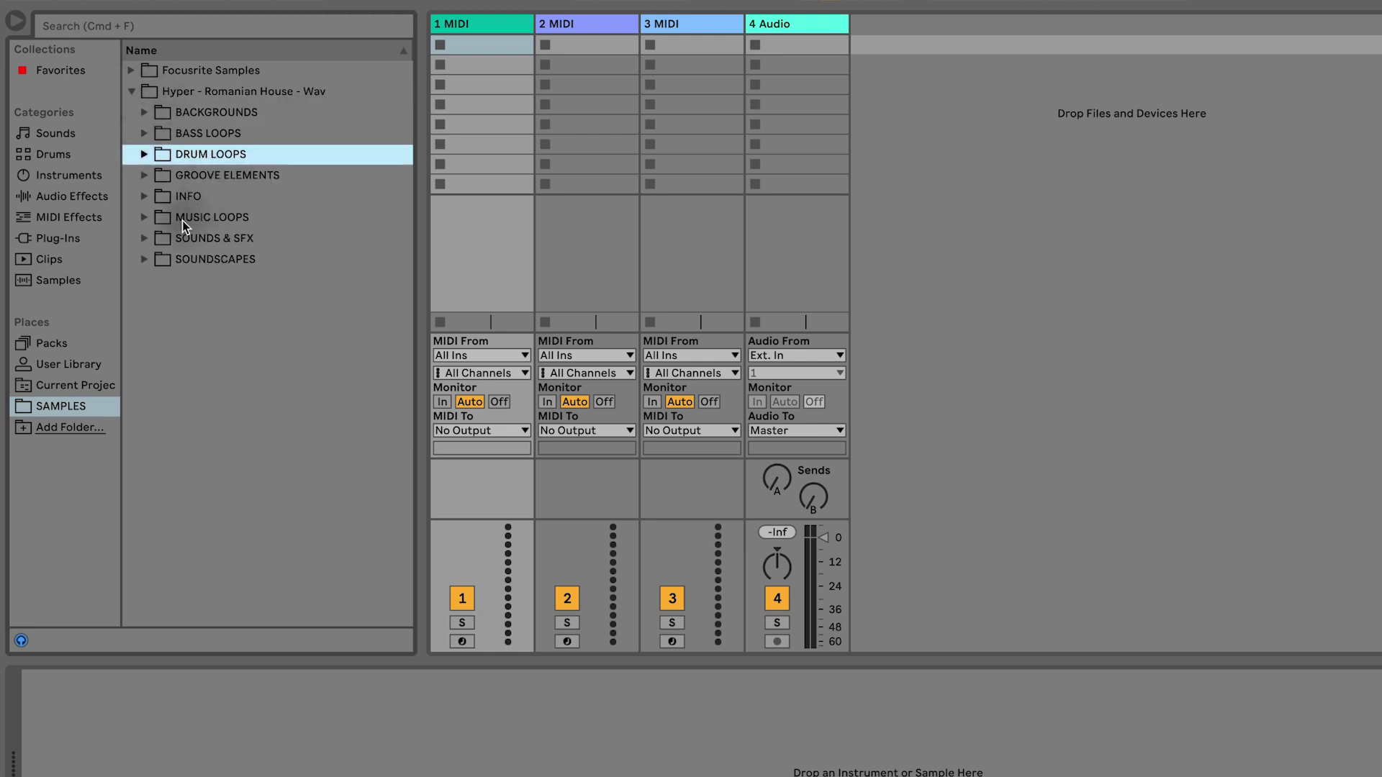
{"action": "left_click", "coordinate": [190, 238]}
{"action": "left_click", "coordinate": [144, 238]}
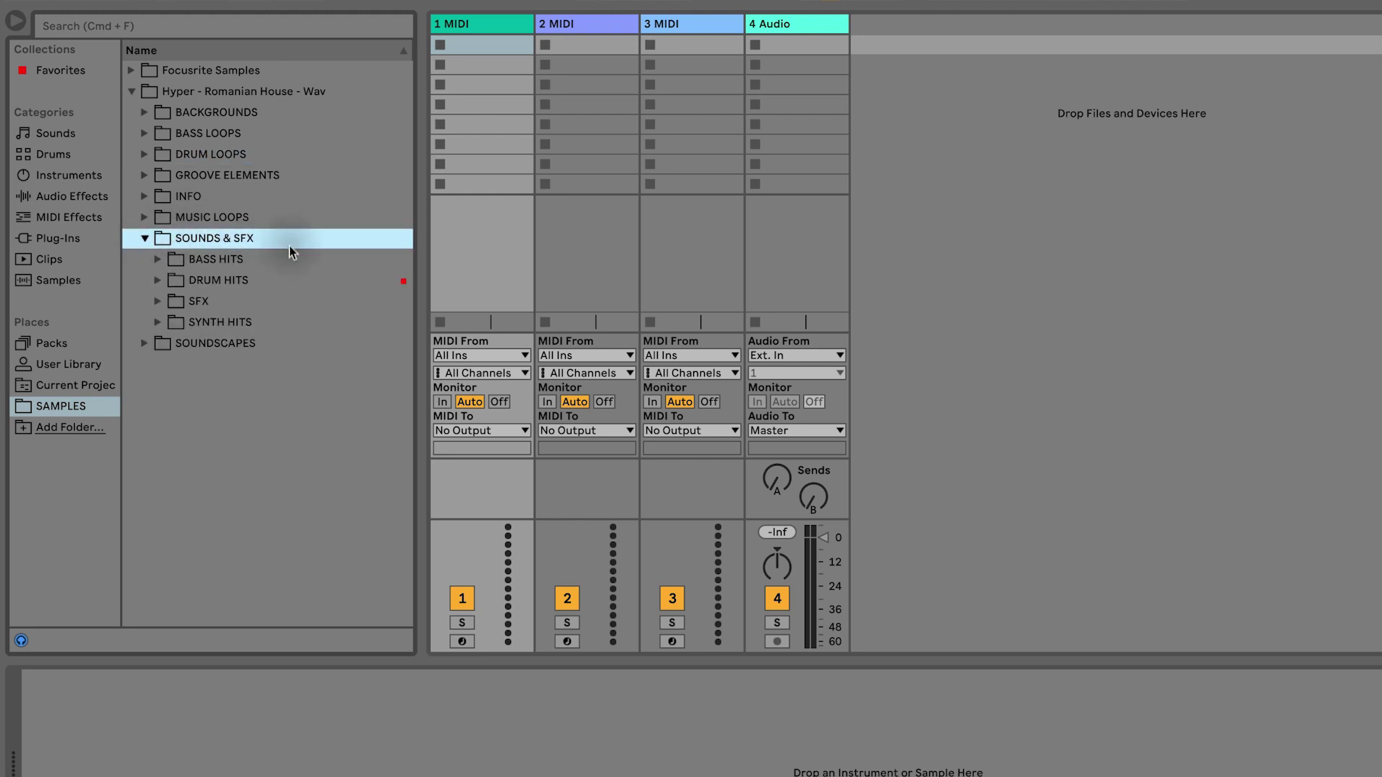
- Look through DRUM HITS' KICKS, HATS, CLAPS and PERCUSSION folders, then open the DRUM HITS context menu
{"action": "left_click", "coordinate": [214, 281]}
{"action": "left_click", "coordinate": [159, 281]}
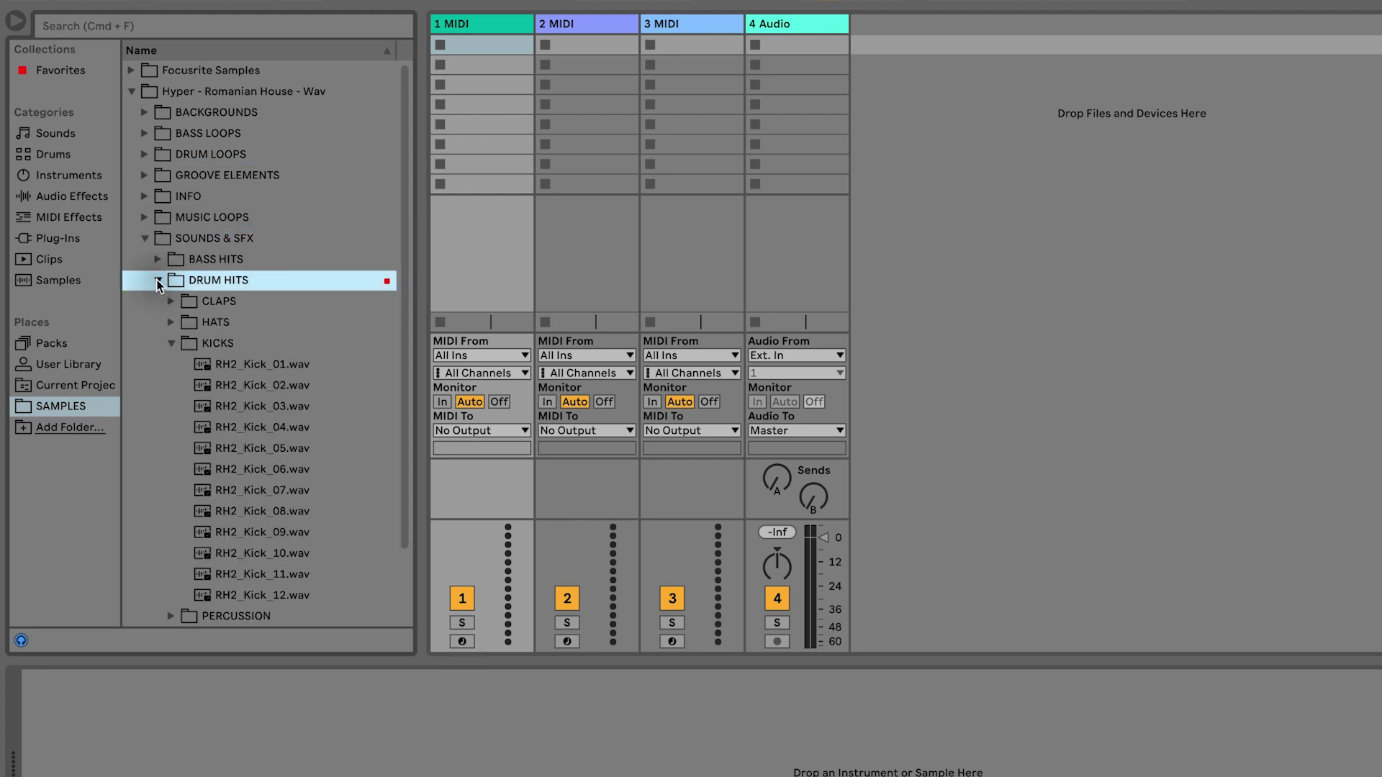
{"action": "left_click", "coordinate": [171, 343]}
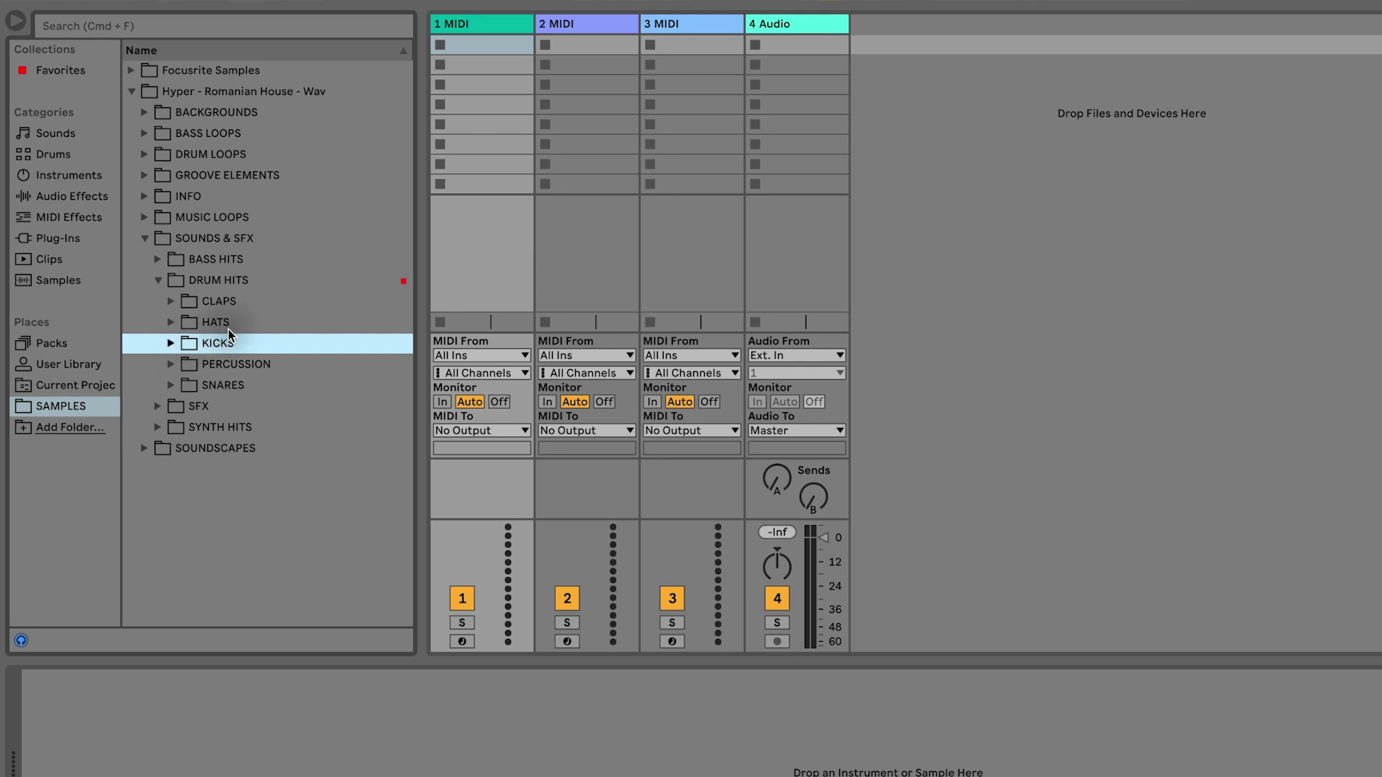
{"action": "left_click", "coordinate": [229, 325]}
{"action": "left_click", "coordinate": [239, 306]}
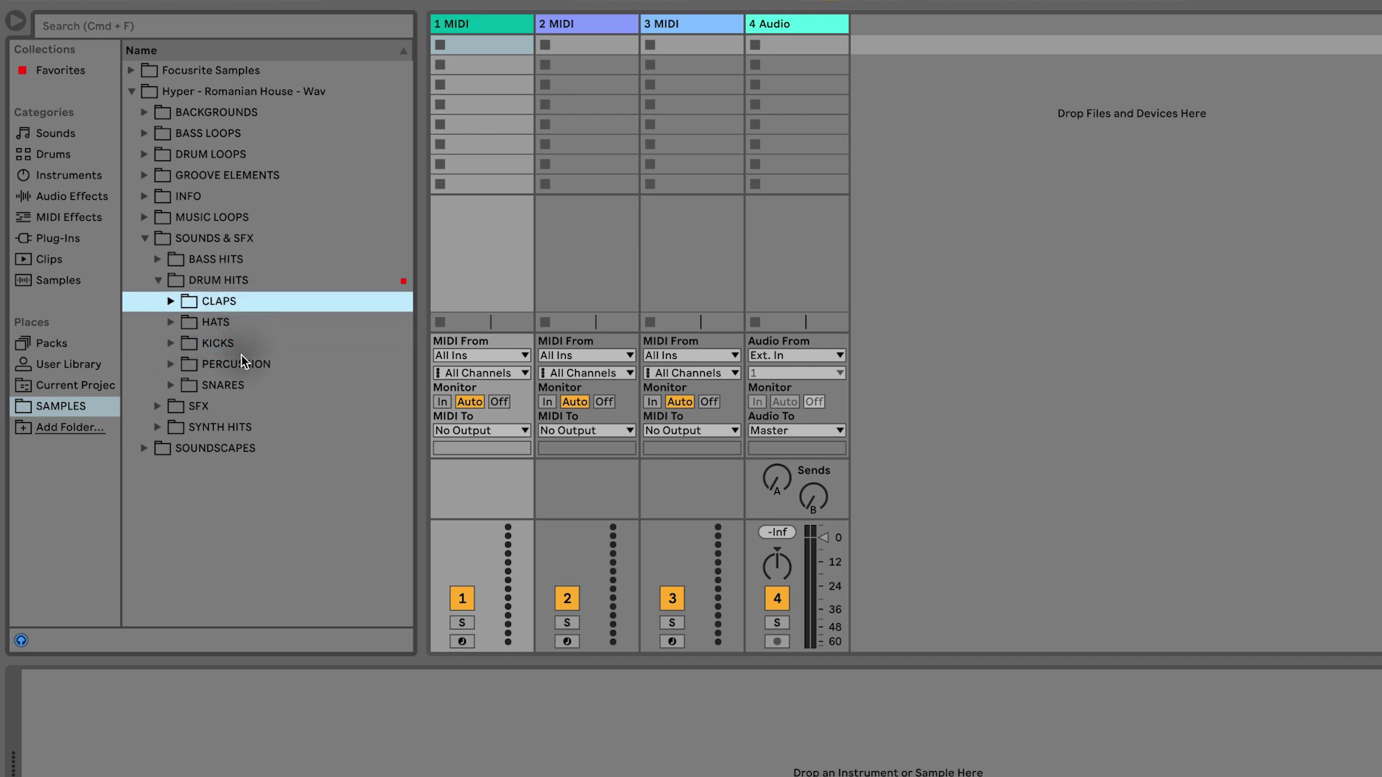
{"action": "left_click", "coordinate": [246, 362]}
{"action": "left_click", "coordinate": [218, 346]}
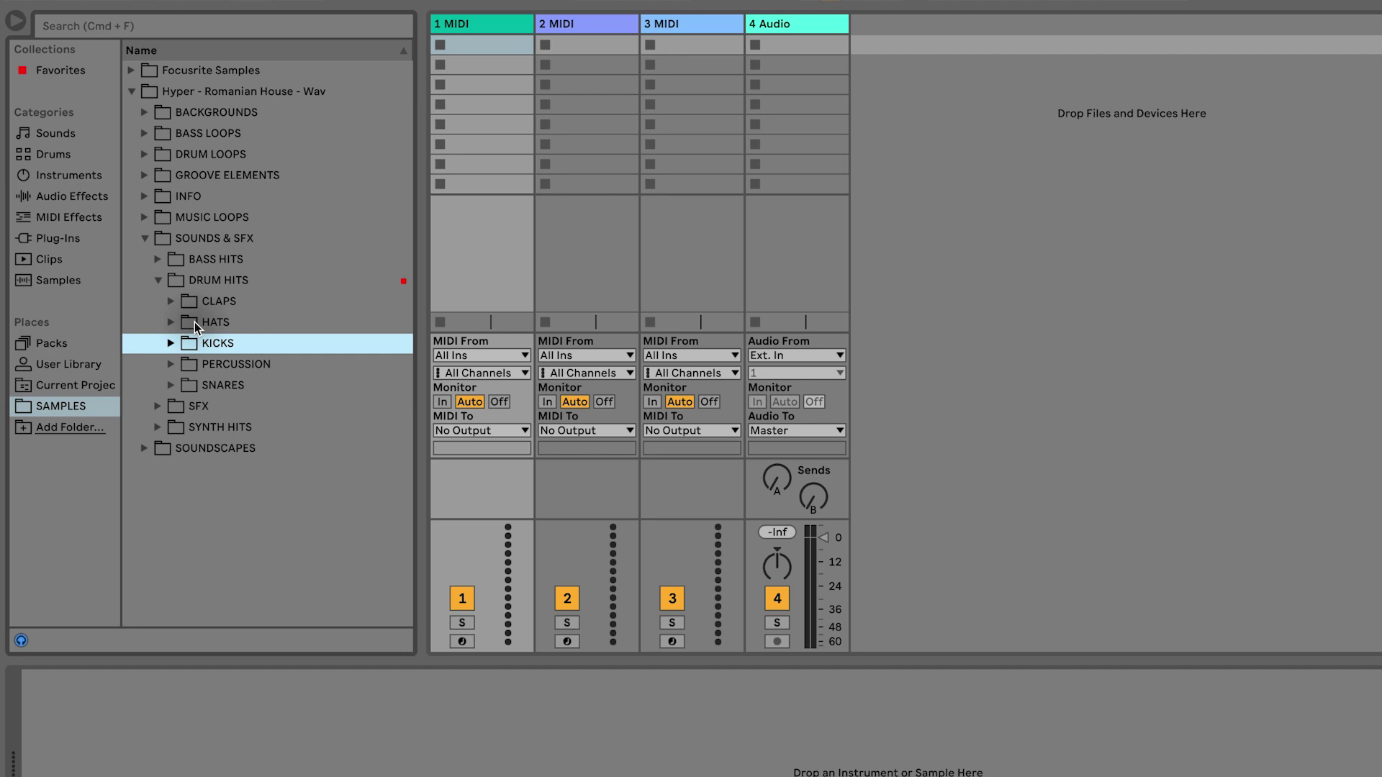
{"action": "left_click", "coordinate": [156, 281]}
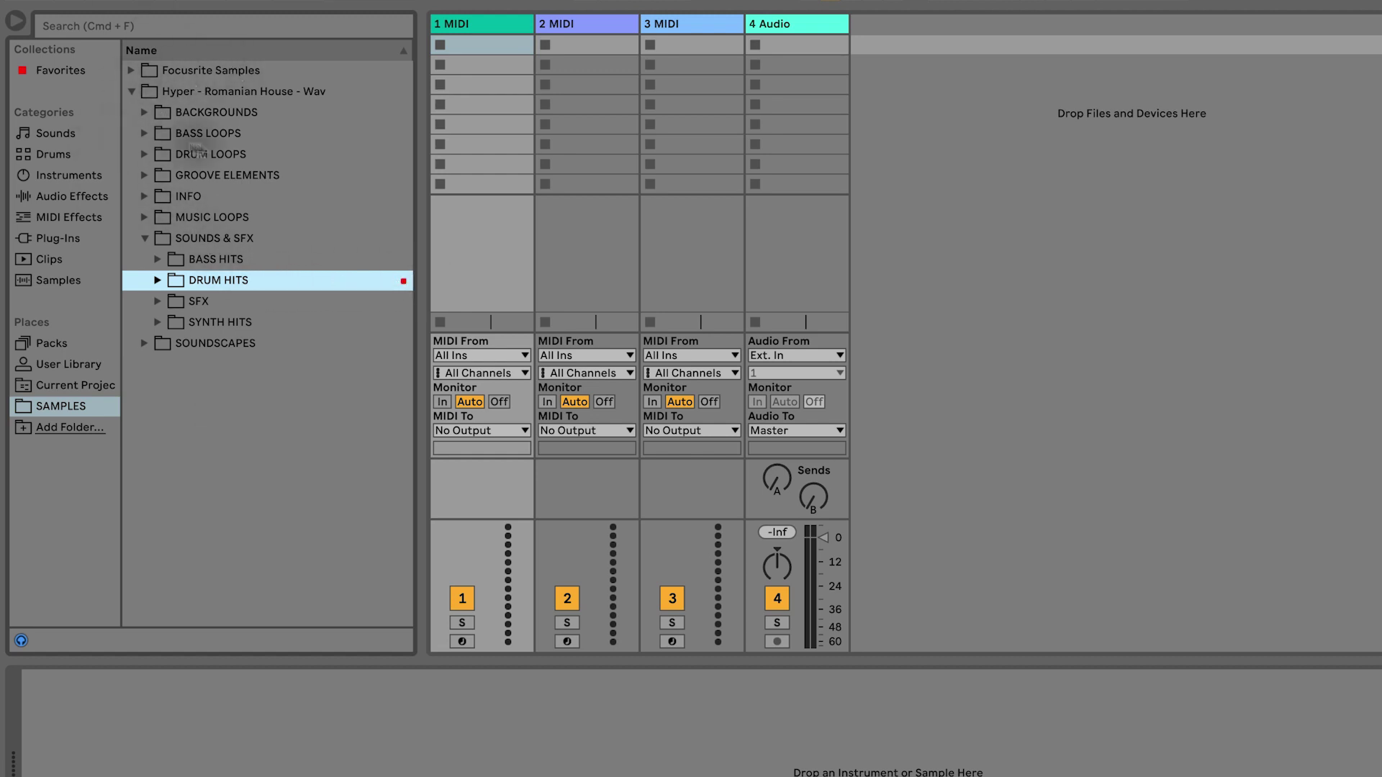
{"action": "right_click", "coordinate": [253, 286]}
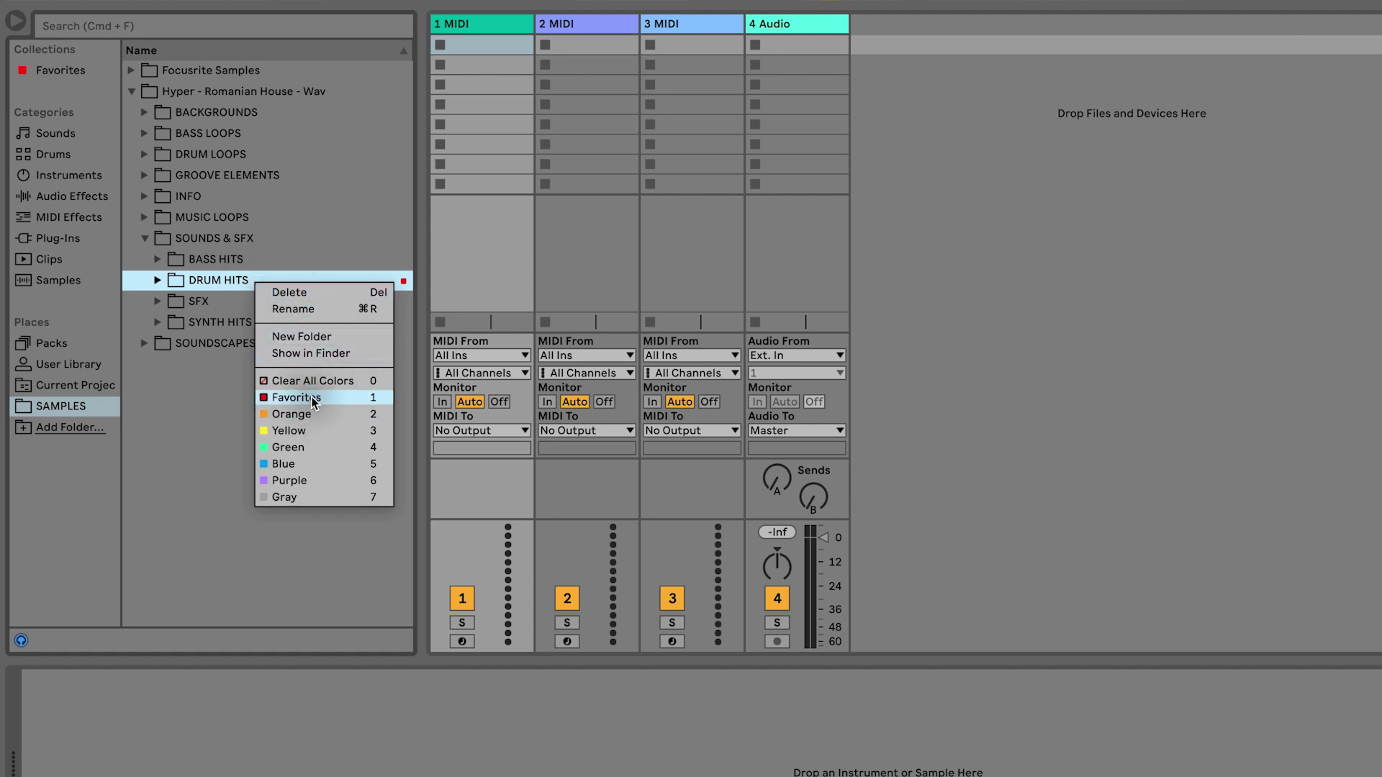
- View DRUM HITS and its CLAPS subfolder in Favorites, then list the built-in Instruments
{"action": "left_click", "coordinate": [217, 392]}
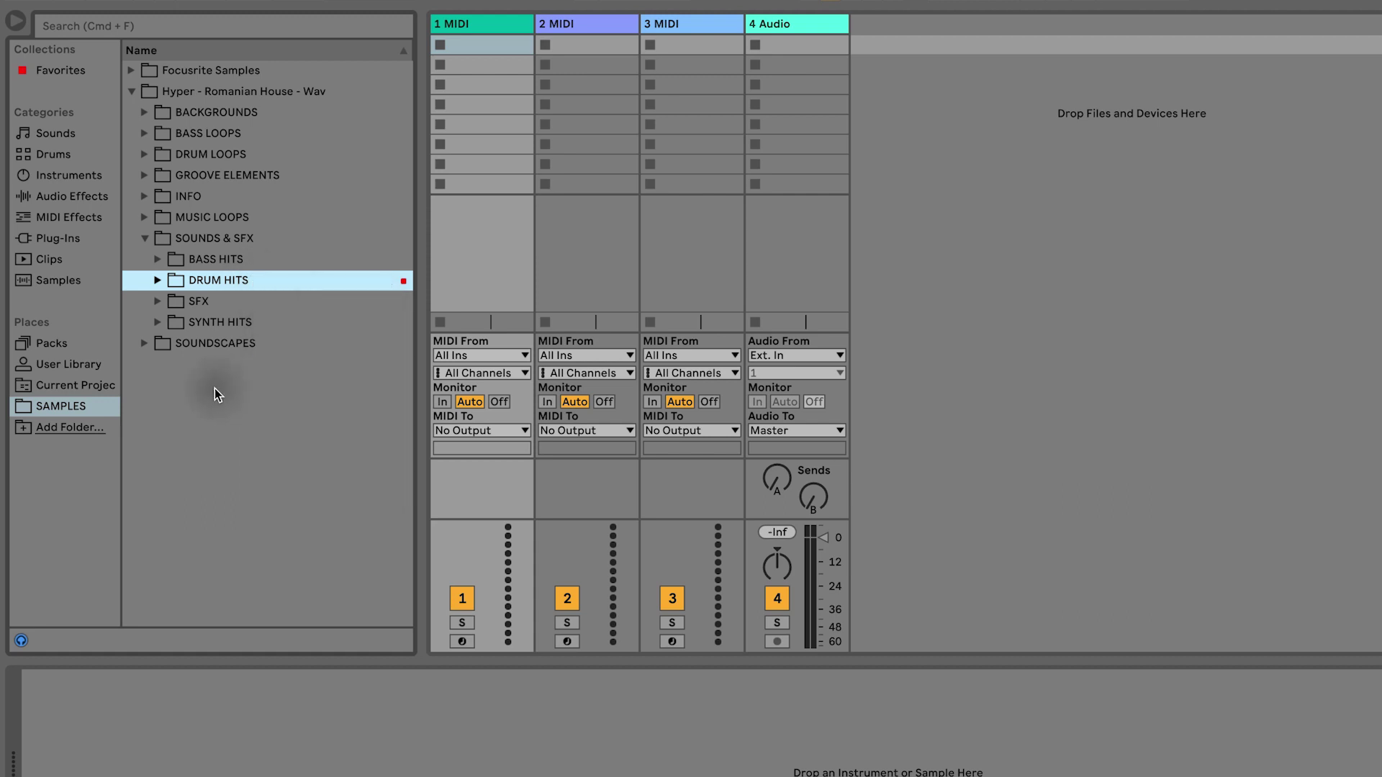
{"action": "left_click", "coordinate": [56, 72]}
{"action": "left_click", "coordinate": [144, 175]}
{"action": "left_click", "coordinate": [144, 91]}
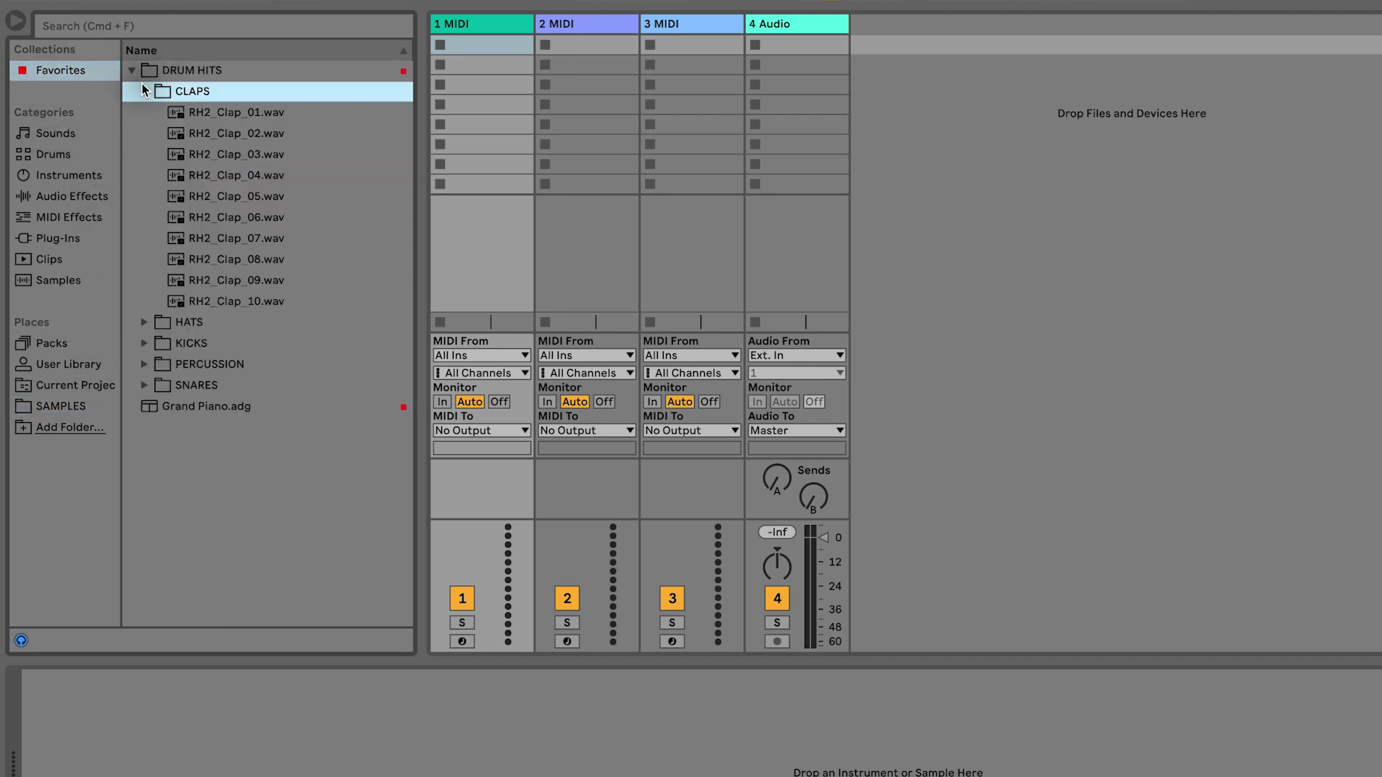
{"action": "left_click", "coordinate": [131, 70]}
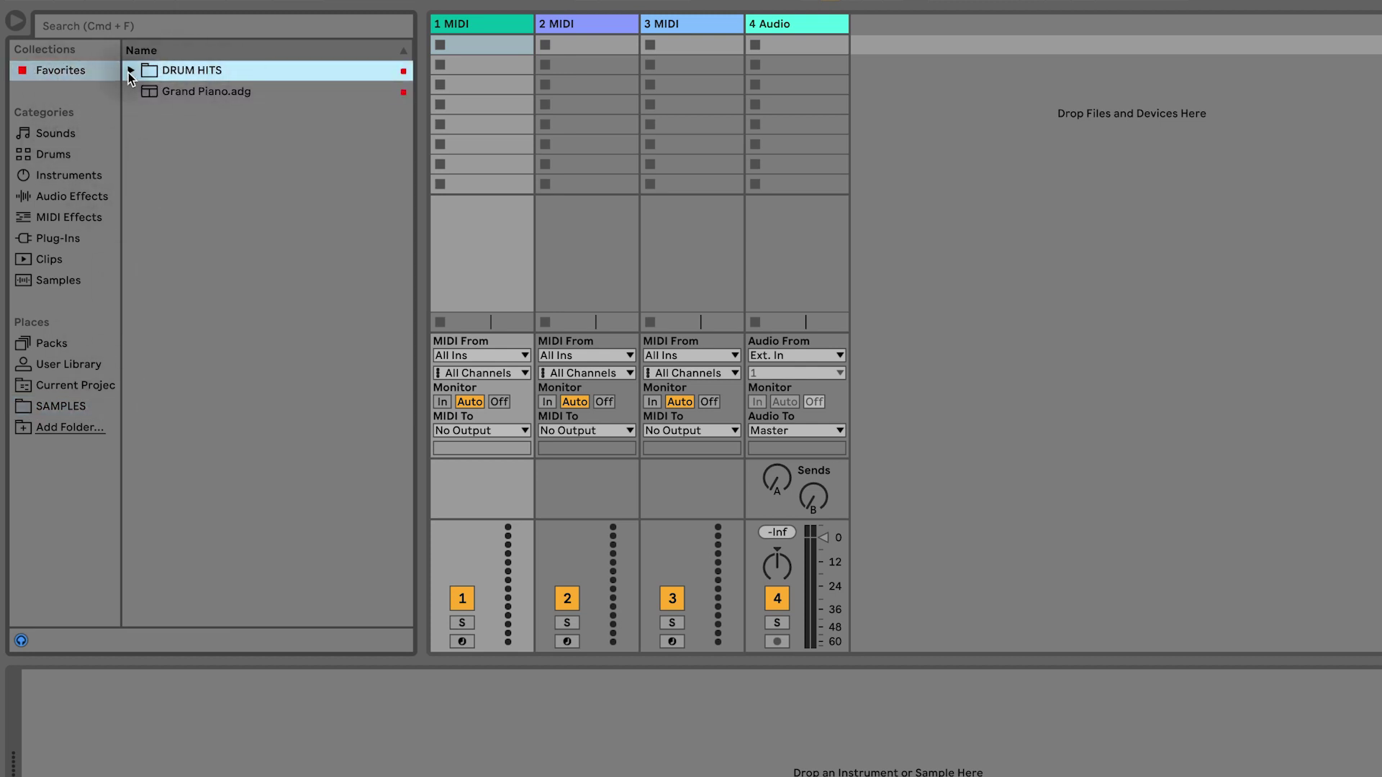
{"action": "left_click", "coordinate": [131, 70]}
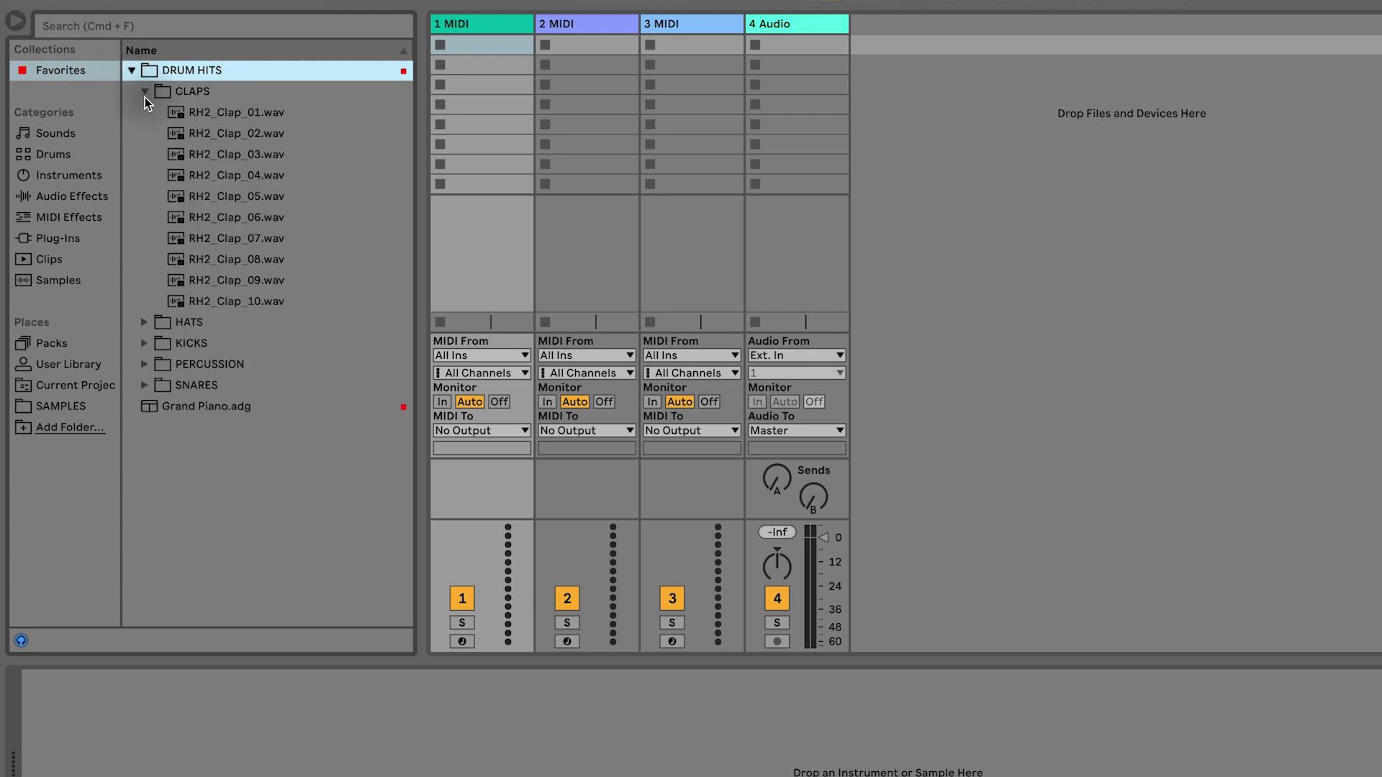
{"action": "left_click", "coordinate": [144, 90]}
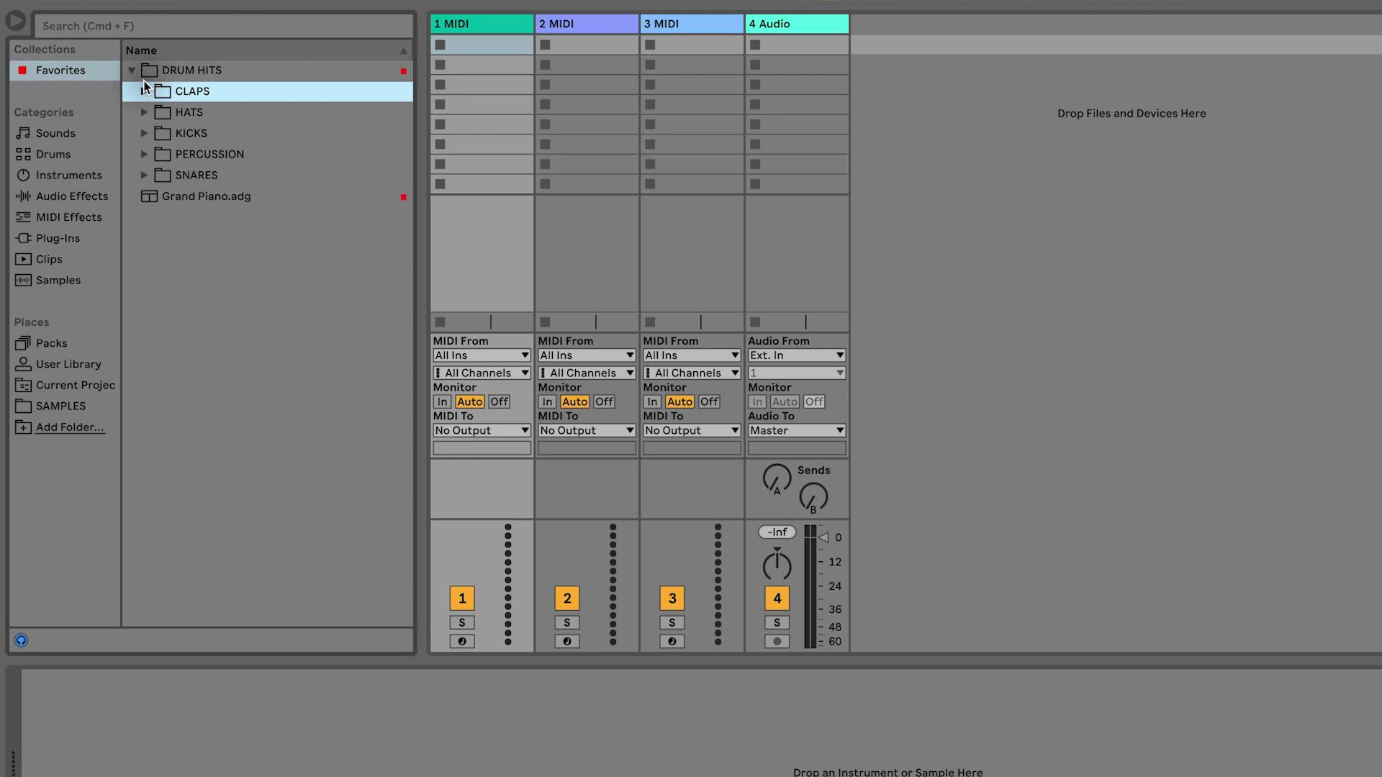
{"action": "left_click", "coordinate": [76, 177]}
- Load an empty Drum Rack onto track 1 and scroll to a higher range of its pads
{"action": "left_click", "coordinate": [216, 69]}
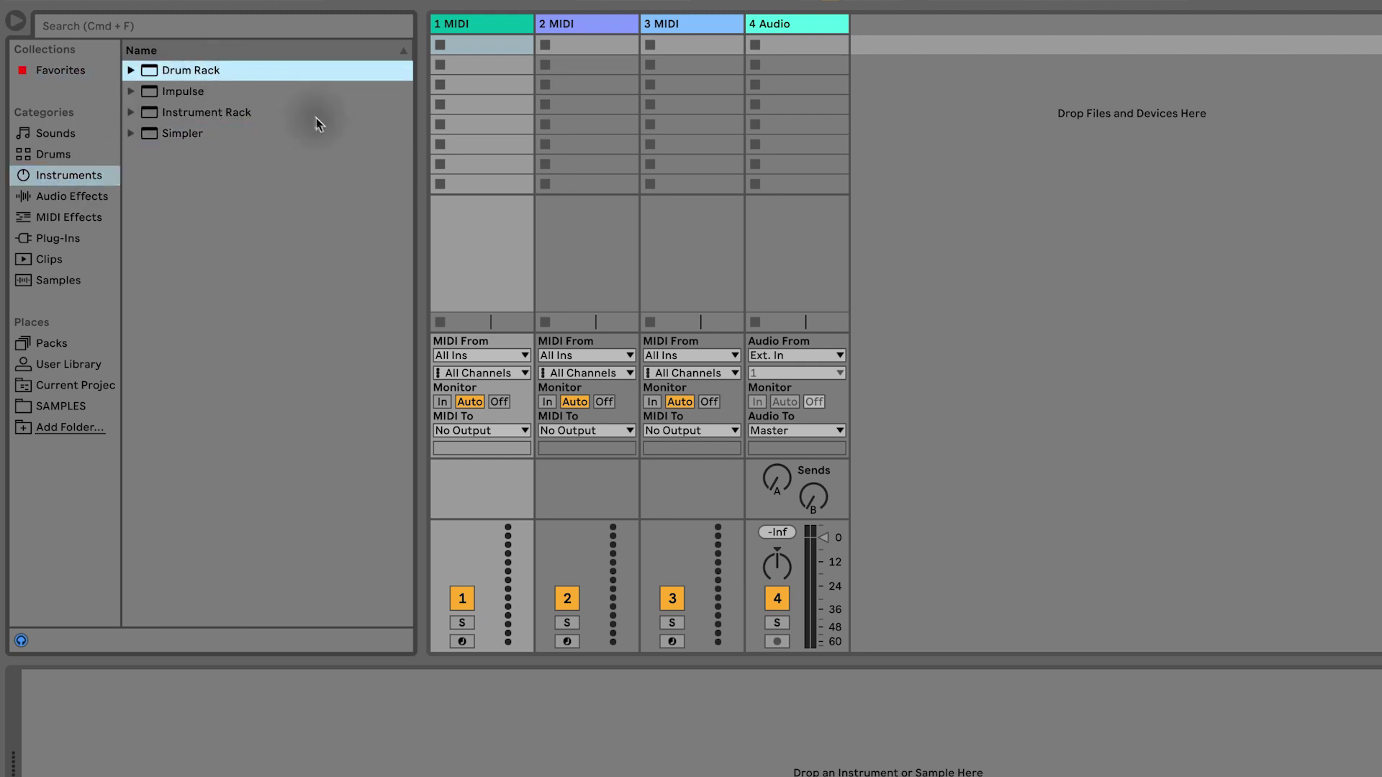
{"action": "left_click_drag", "start_coordinate": [165, 69], "coordinate": [485, 49]}
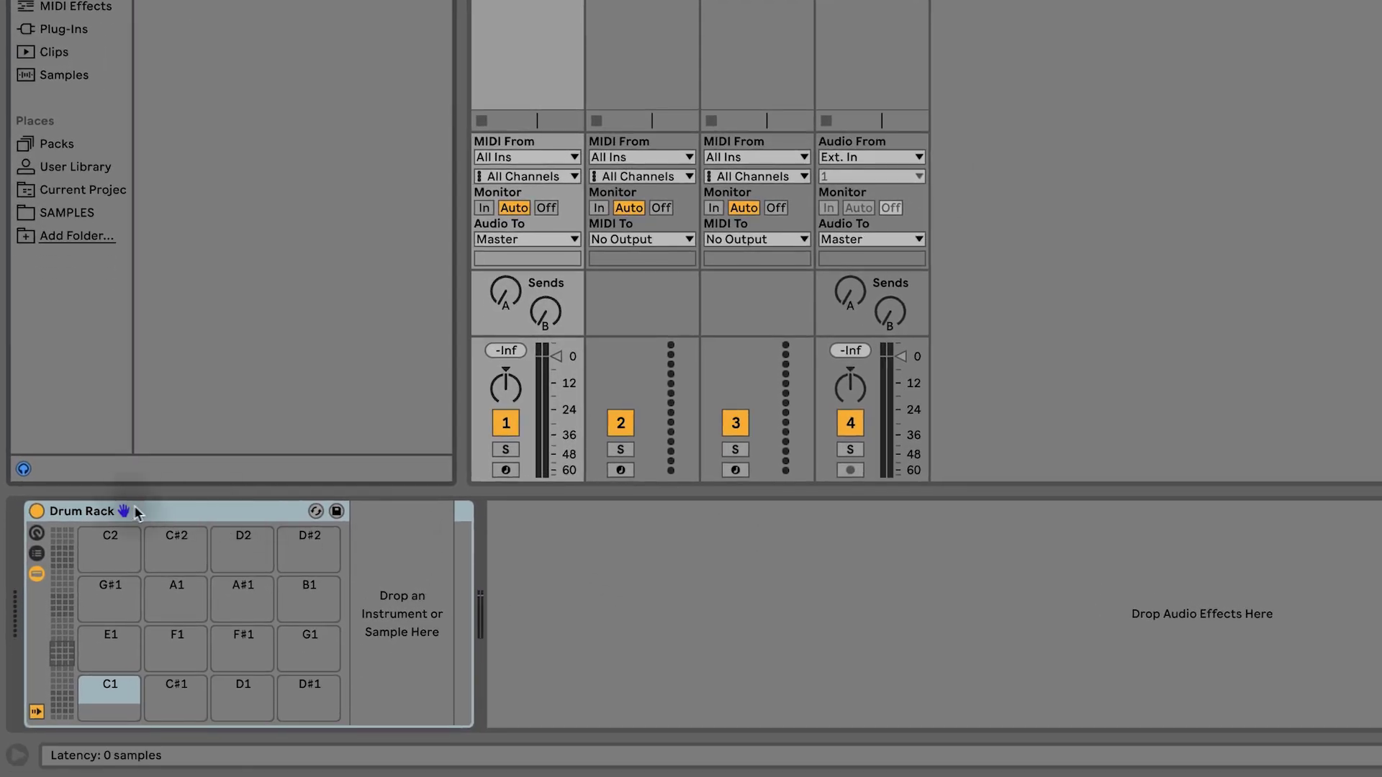
{"action": "mouse_move", "coordinate": [63, 655]}
{"action": "left_mouse_down"}
{"action": "mouse_move", "coordinate": [61, 594]}
{"action": "mouse_move", "coordinate": [62, 653]}
{"action": "left_mouse_up"}
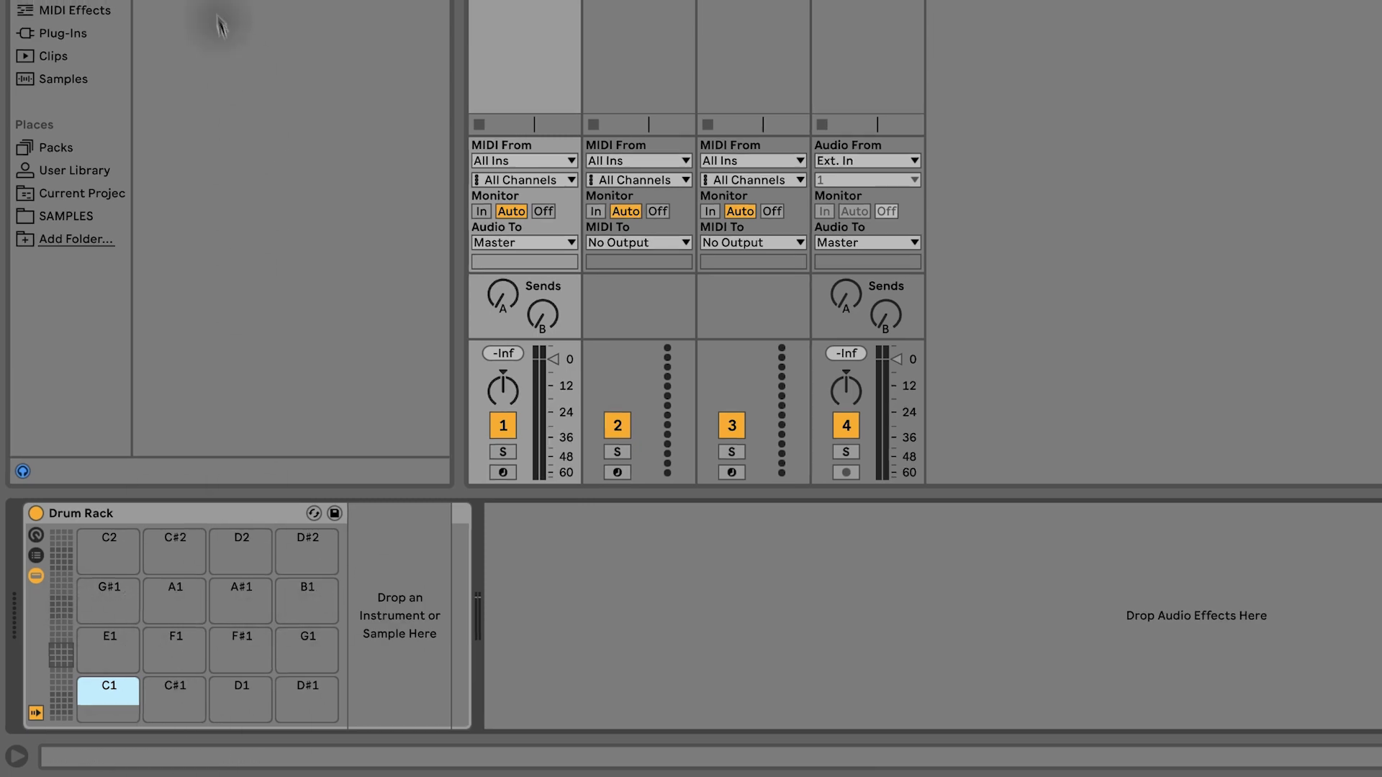
{"action": "left_click", "coordinate": [164, 113]}
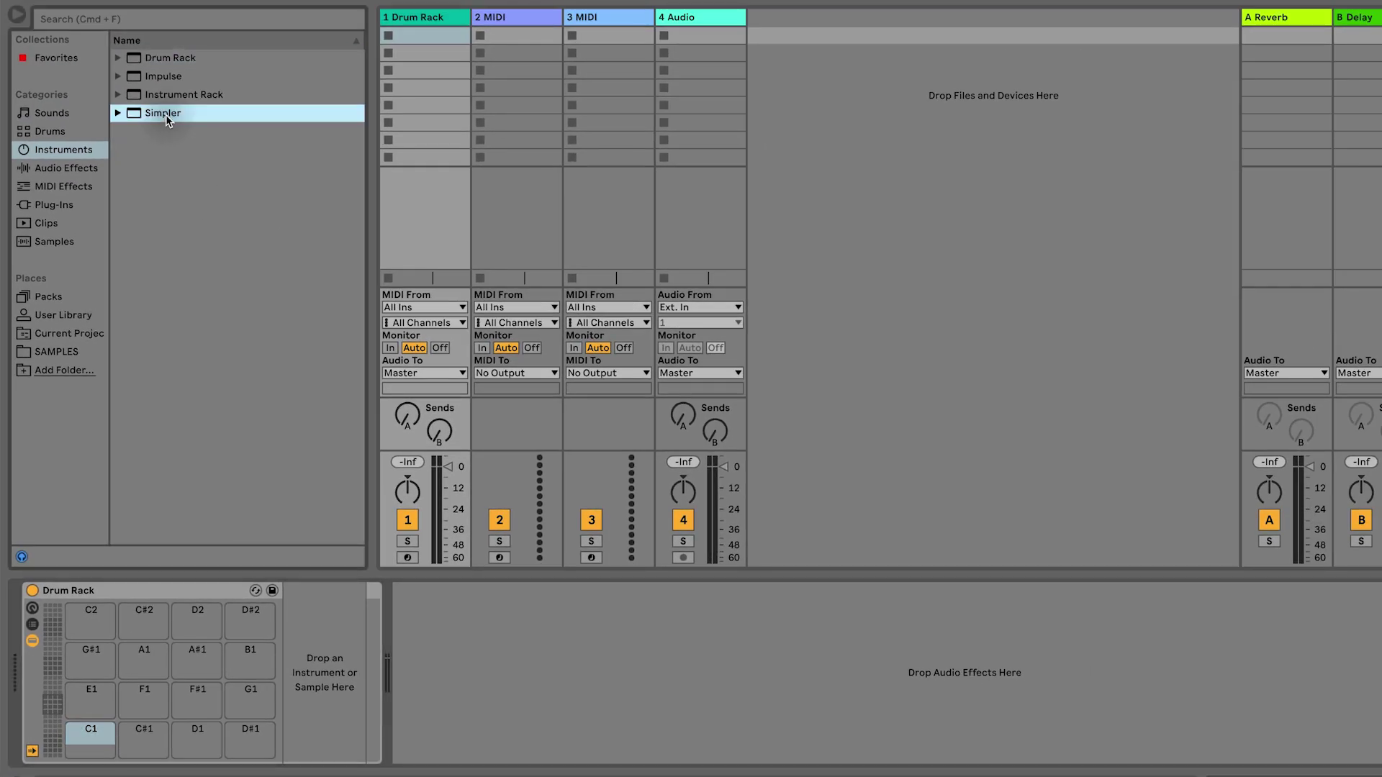
- Load a Simpler onto track 2, then bring track 1's Drum Rack back into view
{"action": "left_click_drag", "start_coordinate": [165, 114], "coordinate": [530, 65]}
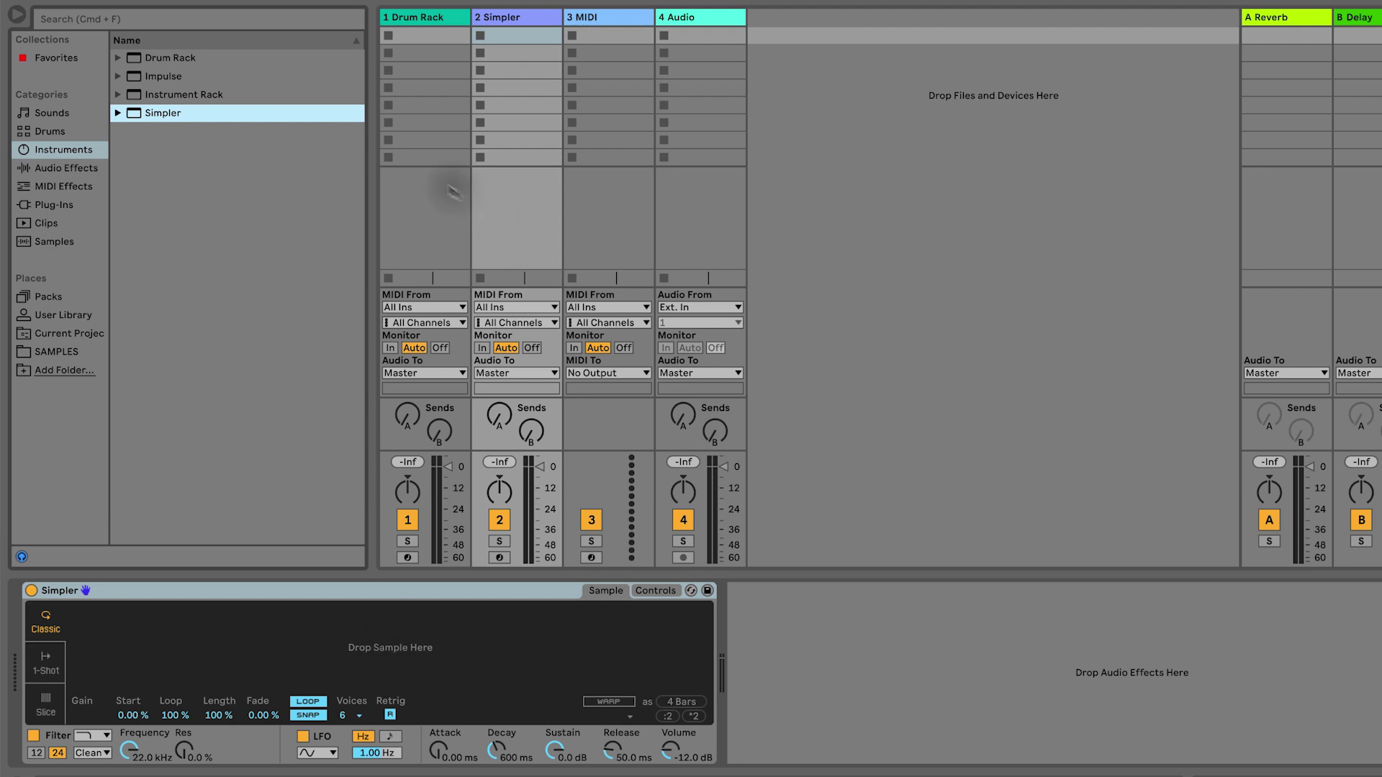
{"action": "left_click", "coordinate": [436, 20]}
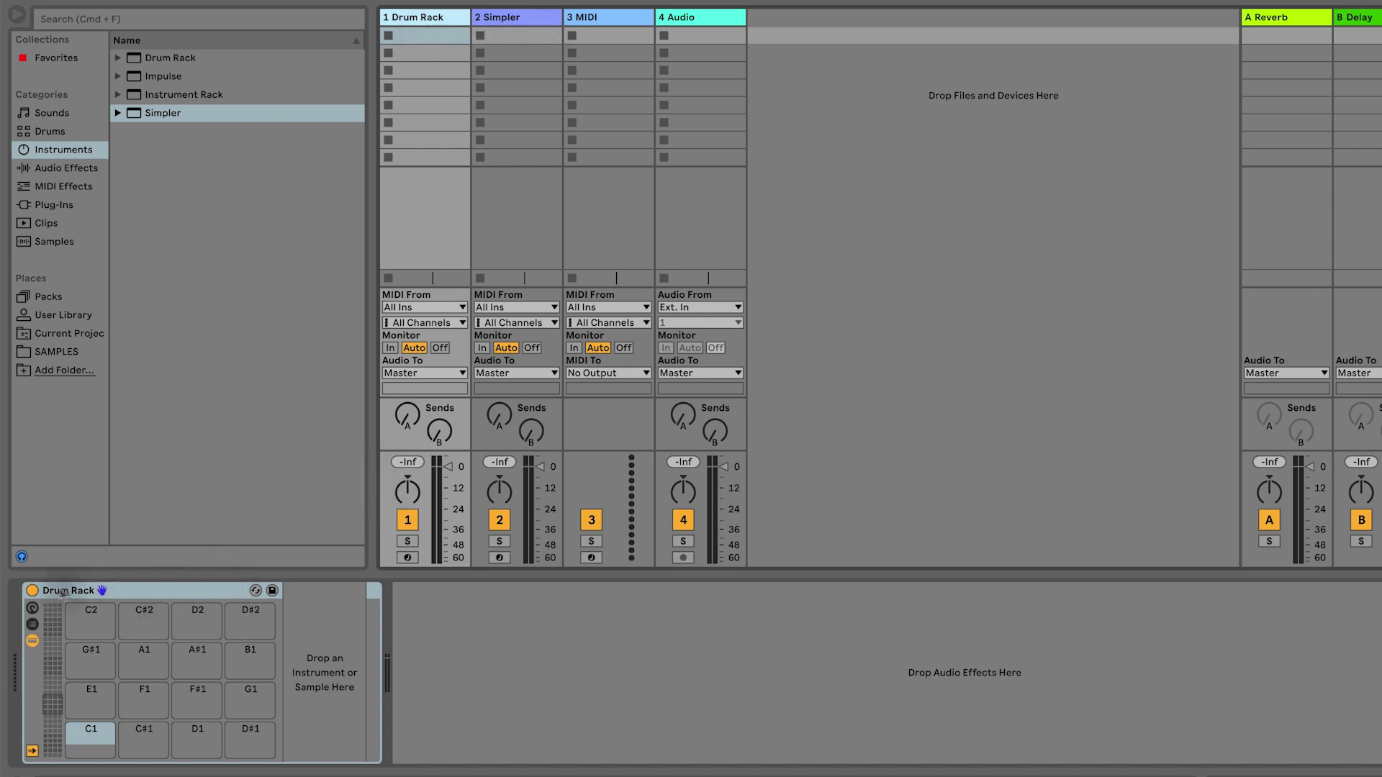
- Audition kicks from the Favorites KICKS folder and load RH2_Kick_06 onto pad C1
{"action": "right_click", "coordinate": [58, 592]}
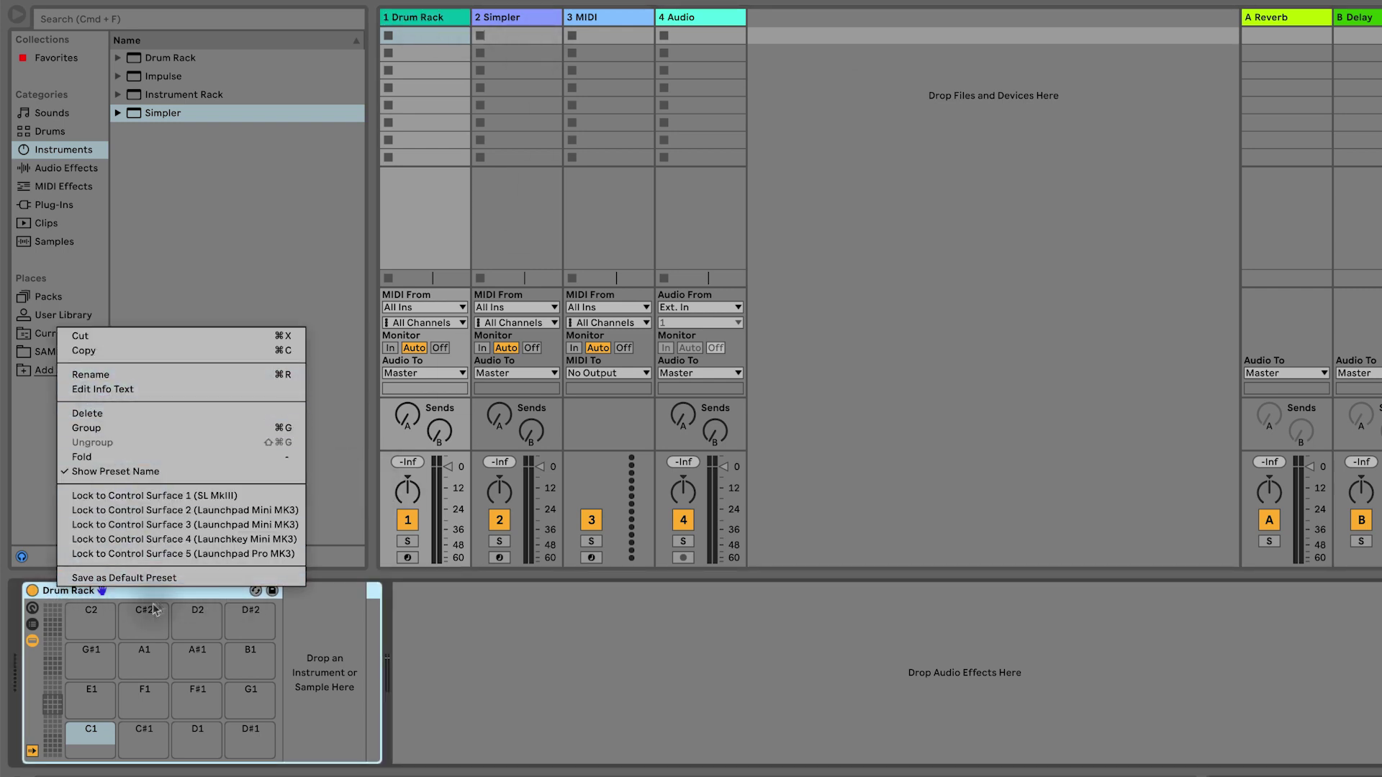
{"action": "left_click", "coordinate": [193, 603]}
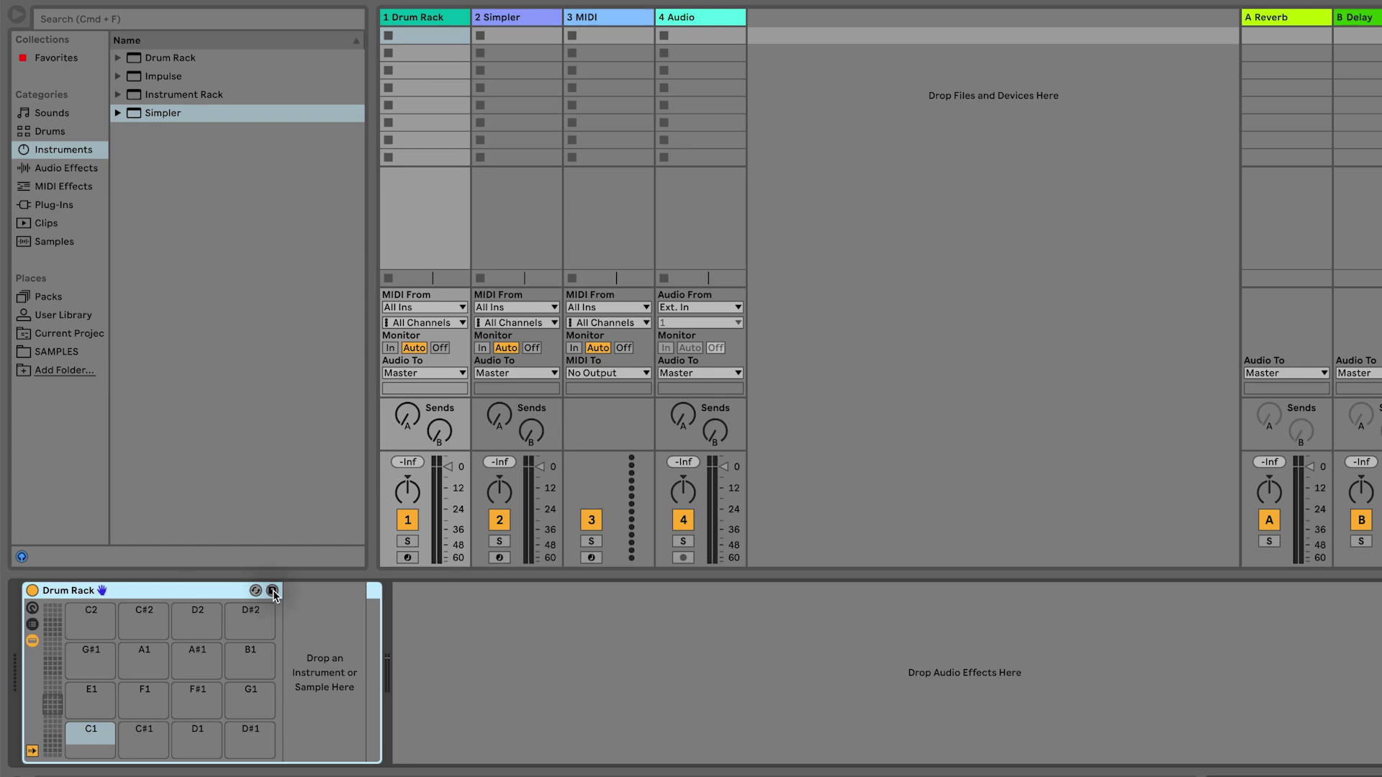
{"action": "left_click", "coordinate": [50, 58]}
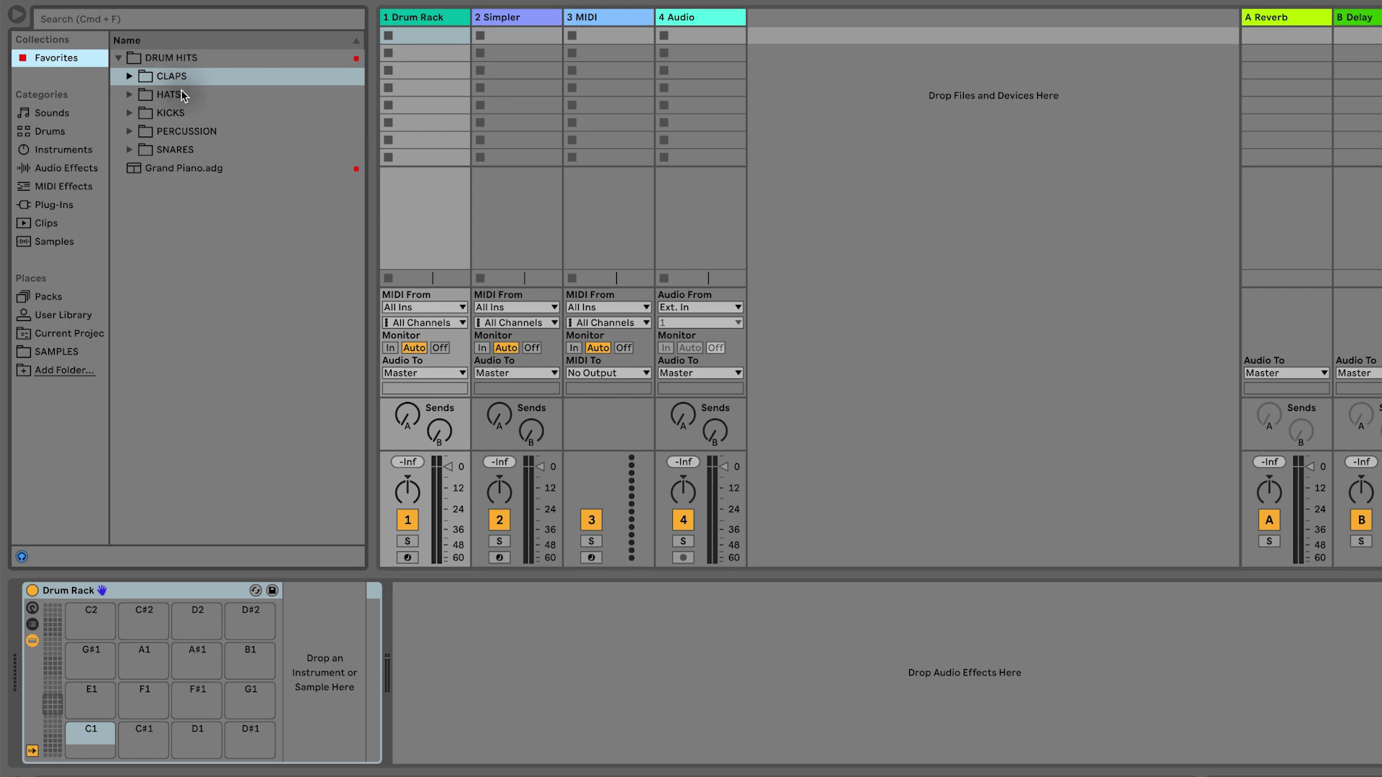
{"action": "left_click", "coordinate": [181, 115]}
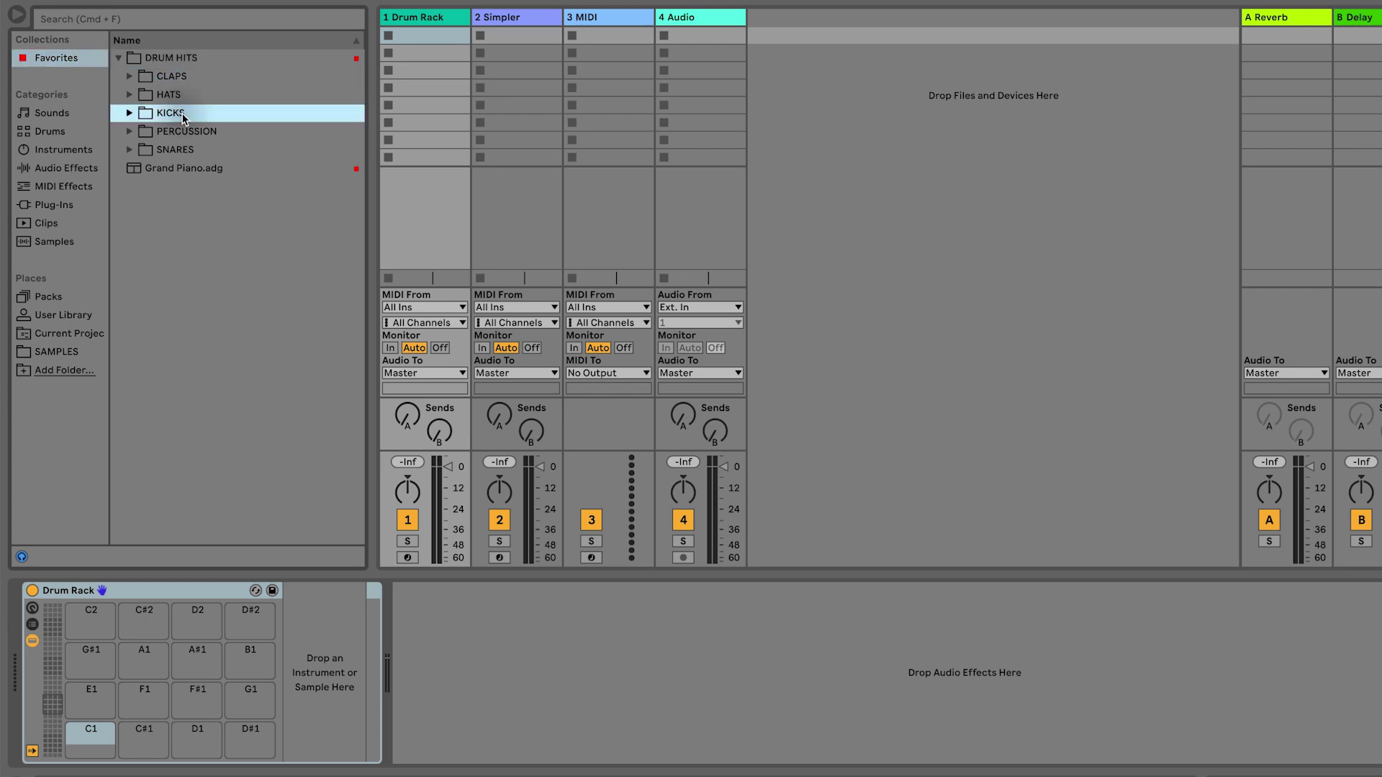
{"action": "left_click", "coordinate": [130, 113]}
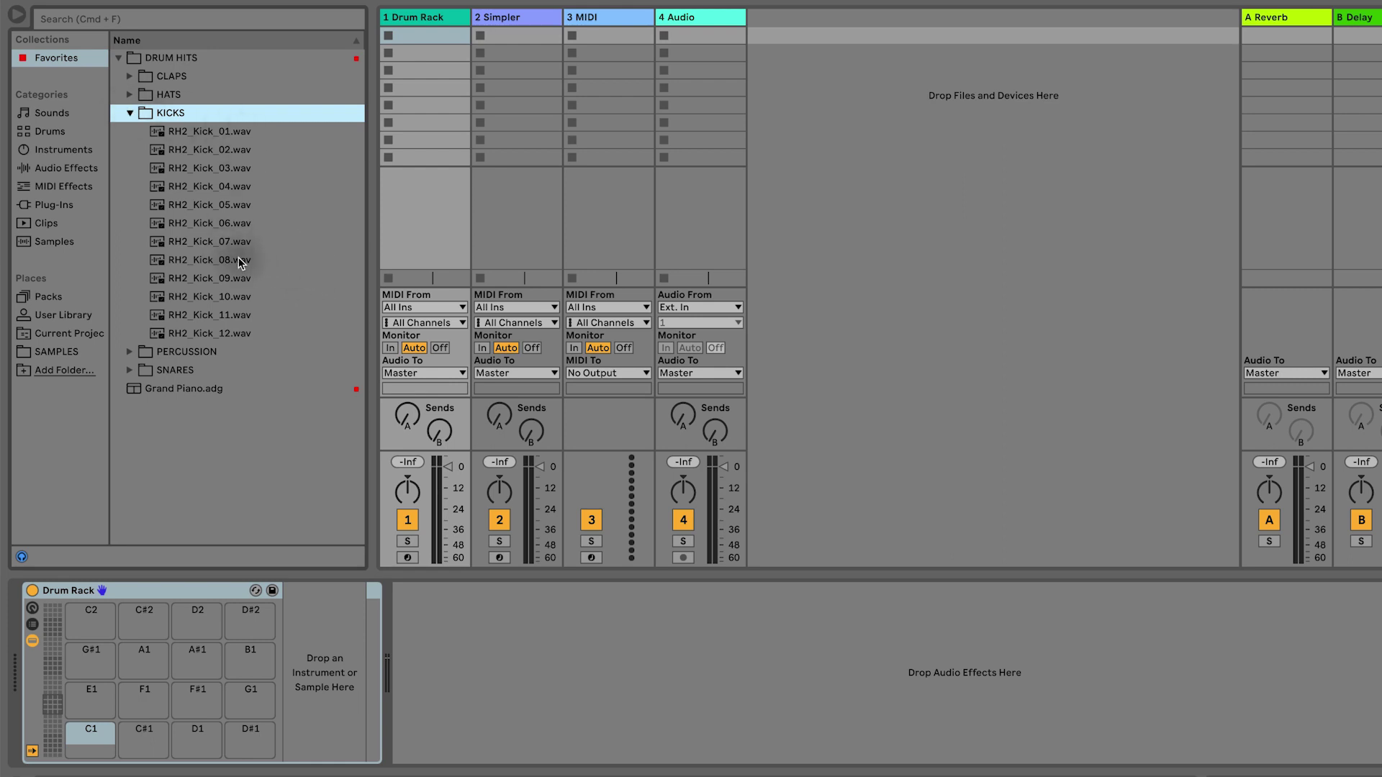
{"action": "left_click", "coordinate": [225, 264]}
{"action": "left_click", "coordinate": [263, 246]}
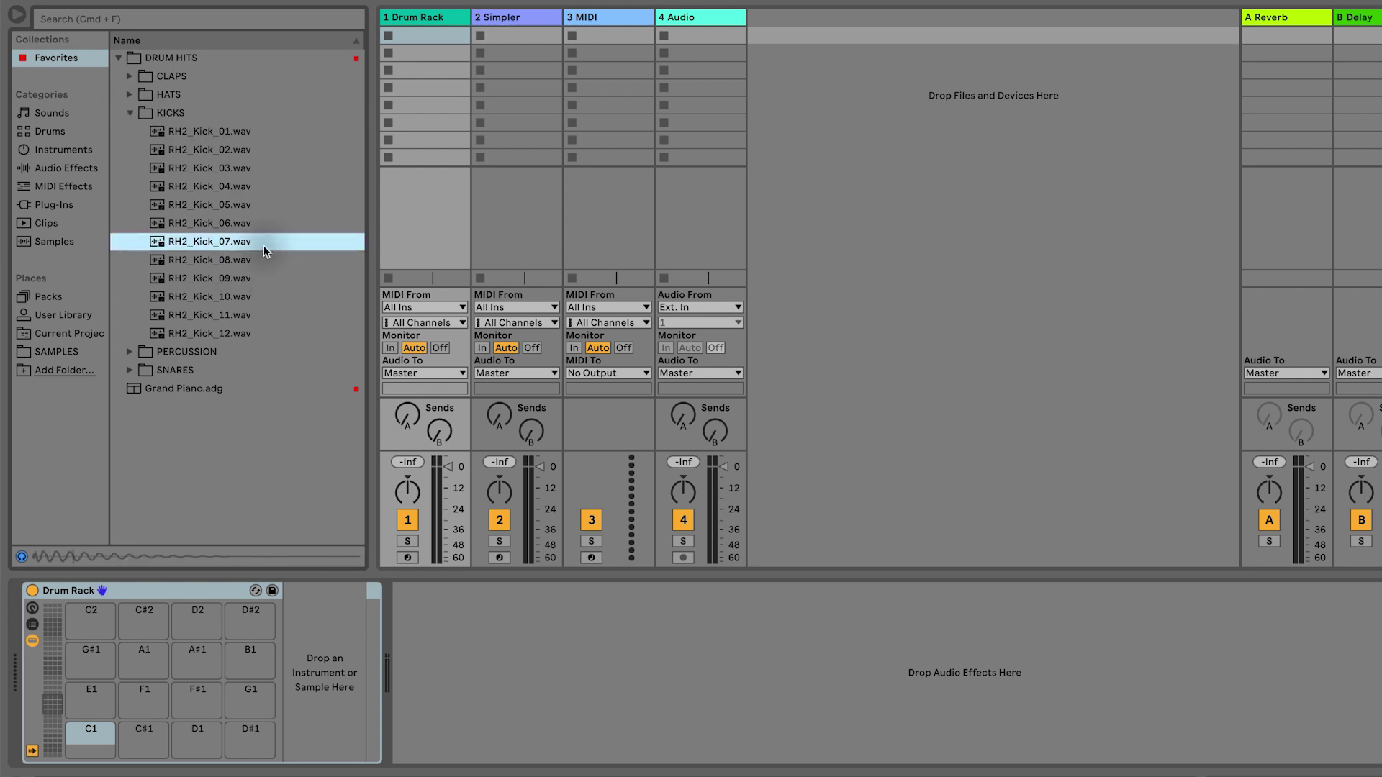
{"action": "left_click", "coordinate": [195, 227]}
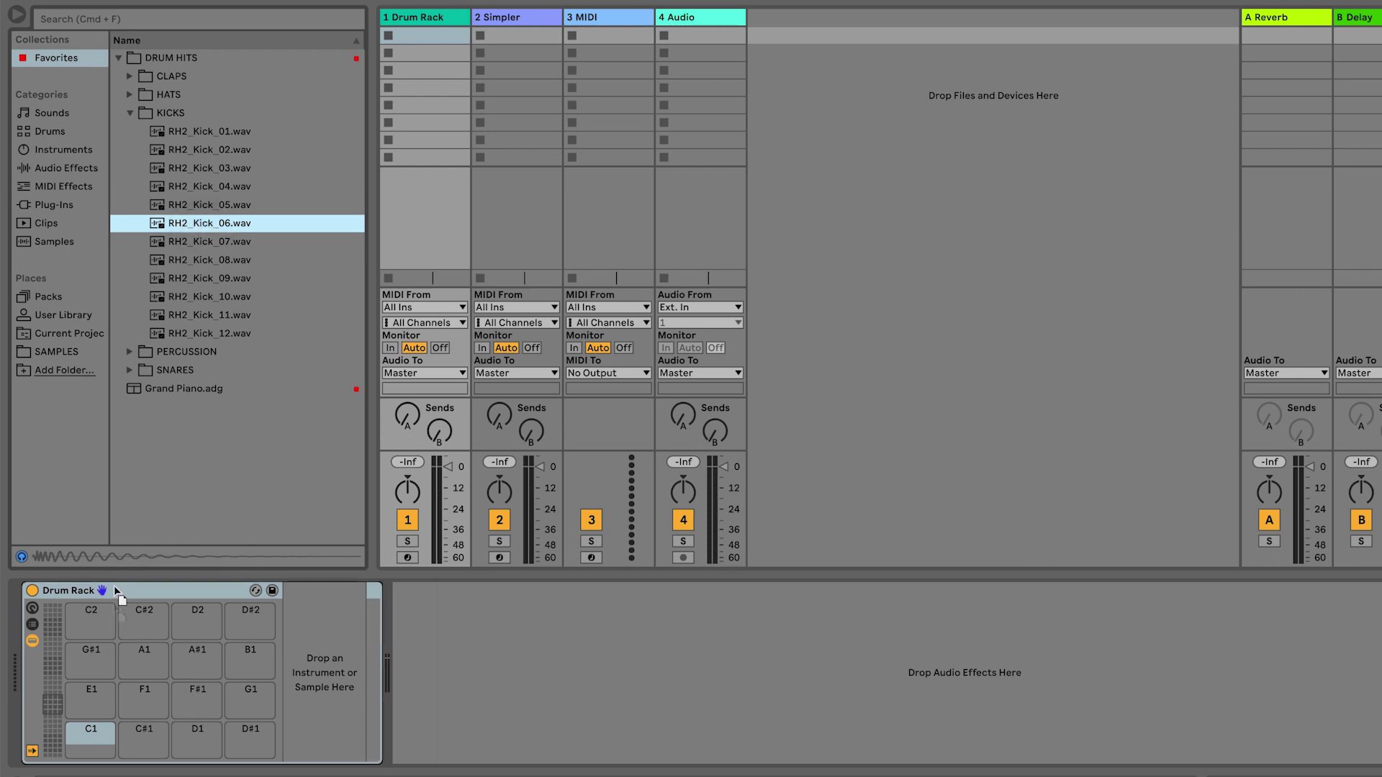
{"action": "left_click_drag", "start_coordinate": [85, 774], "coordinate": [81, 748]}
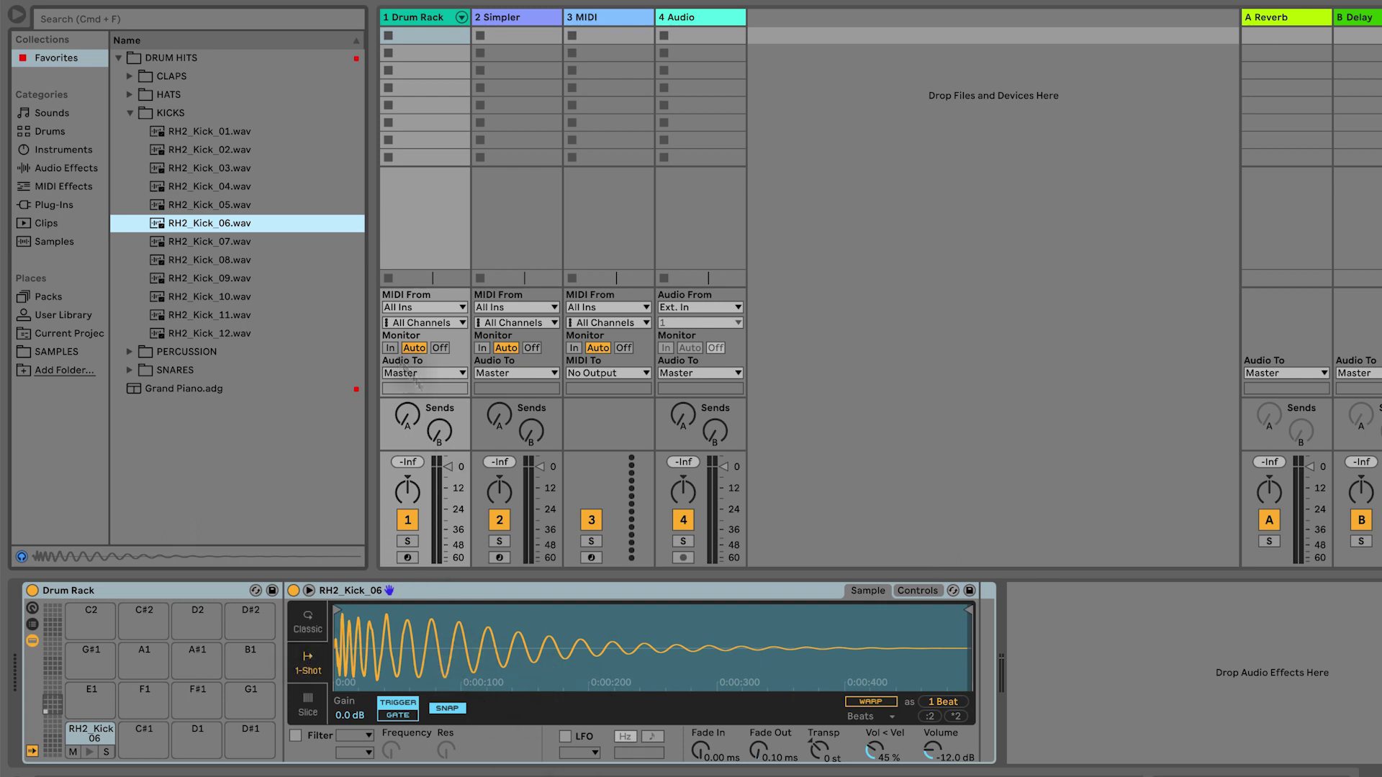
{"action": "left_click", "coordinate": [130, 113]}
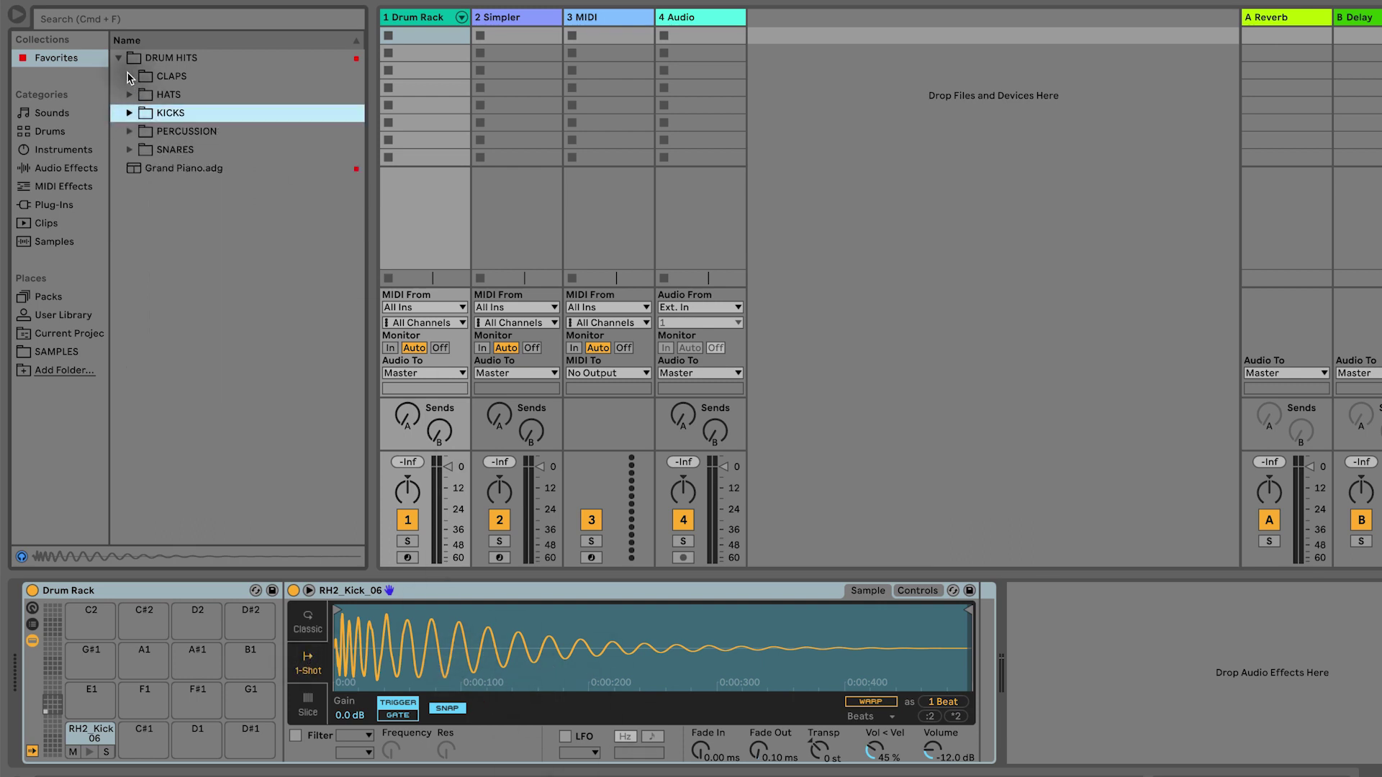
{"action": "left_click", "coordinate": [130, 77]}
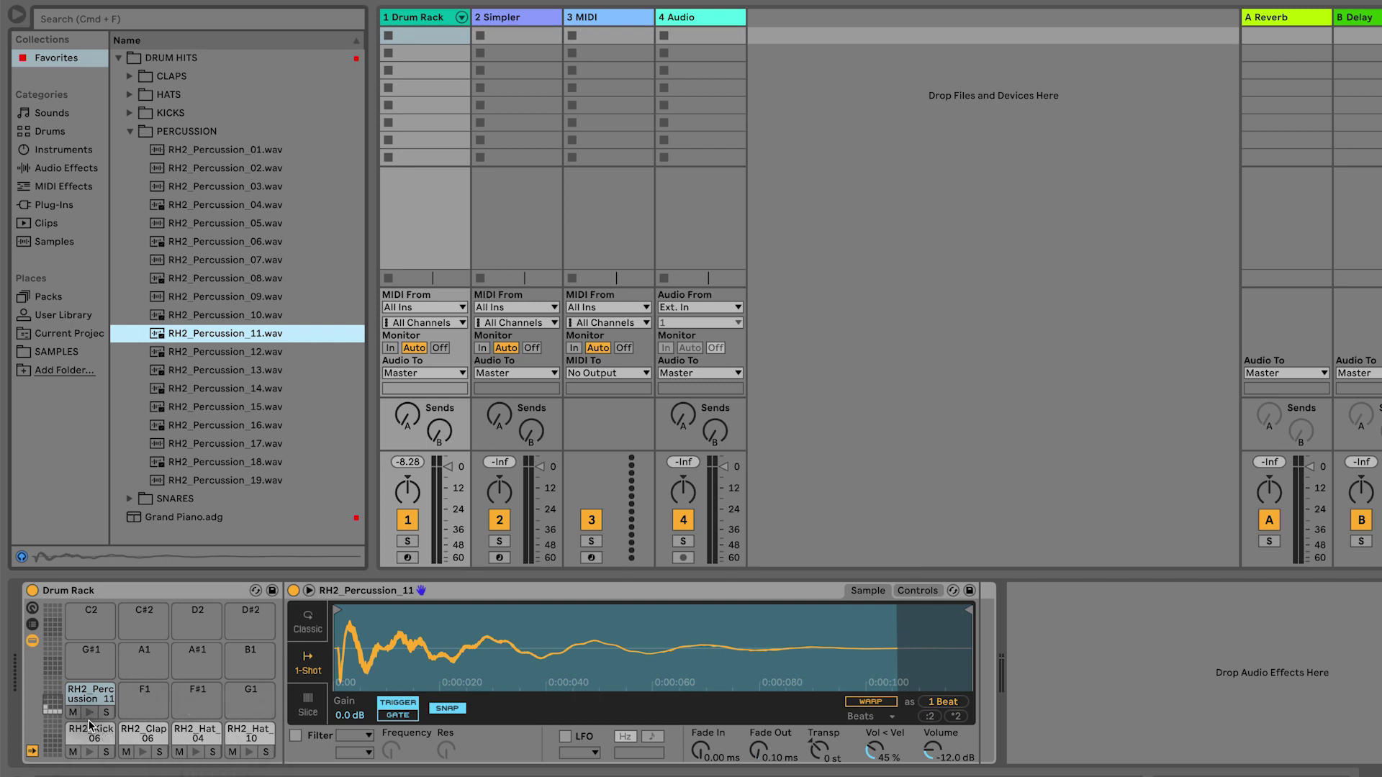
- Create an empty one-bar MIDI clip on track 1 and preview the RH2_Hat_04 and RH2_Kick_06 sounds
{"action": "double_click", "coordinate": [428, 34]}
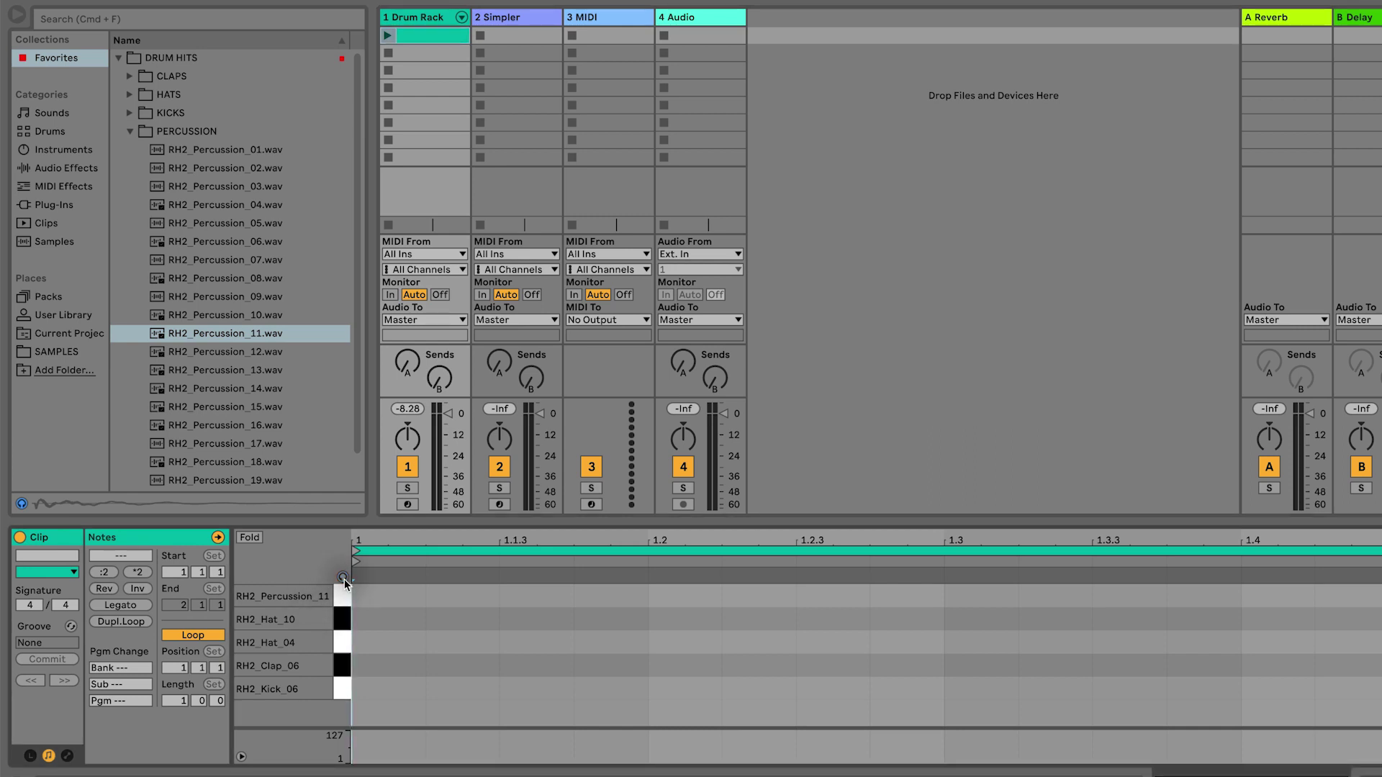
{"action": "left_click", "coordinate": [339, 684]}
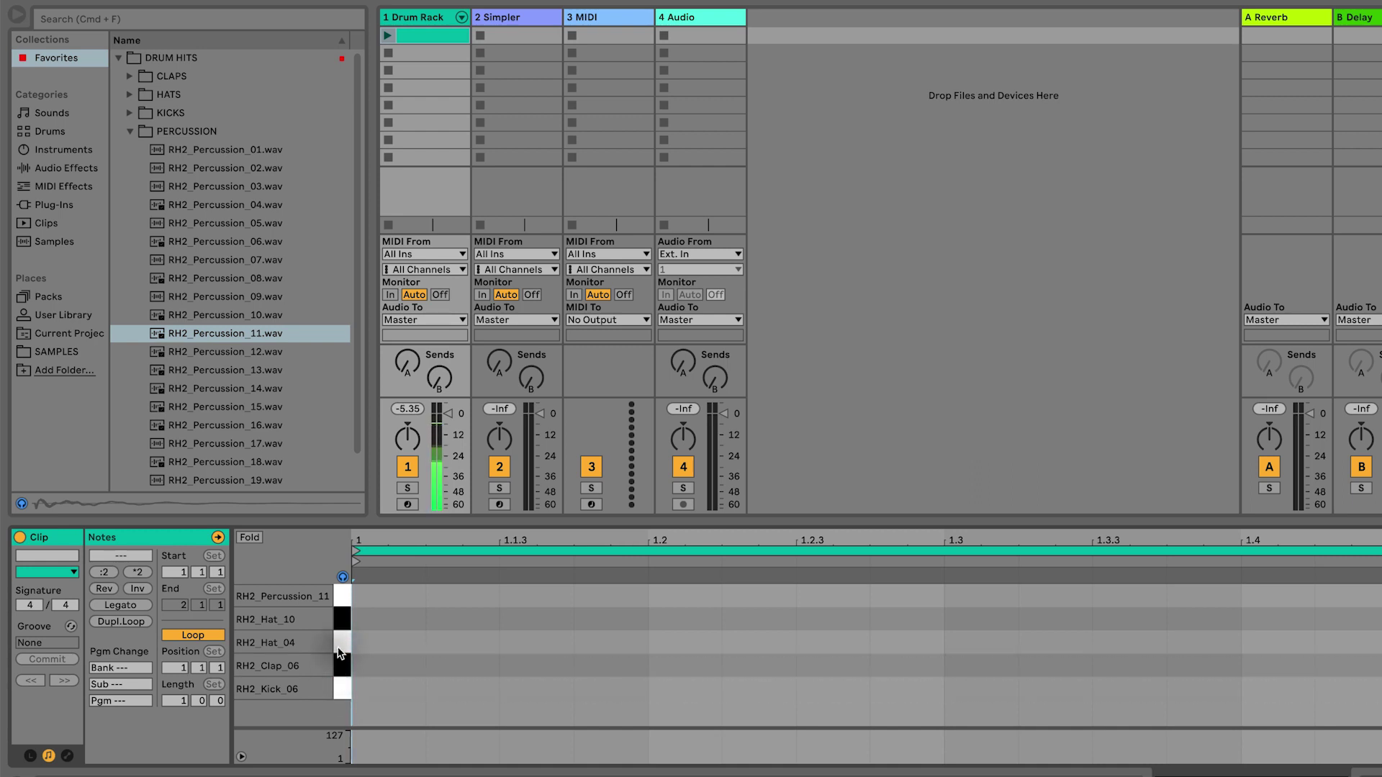
{"action": "left_click", "coordinate": [343, 634]}
{"action": "left_click", "coordinate": [346, 619]}
{"action": "left_click", "coordinate": [345, 692]}
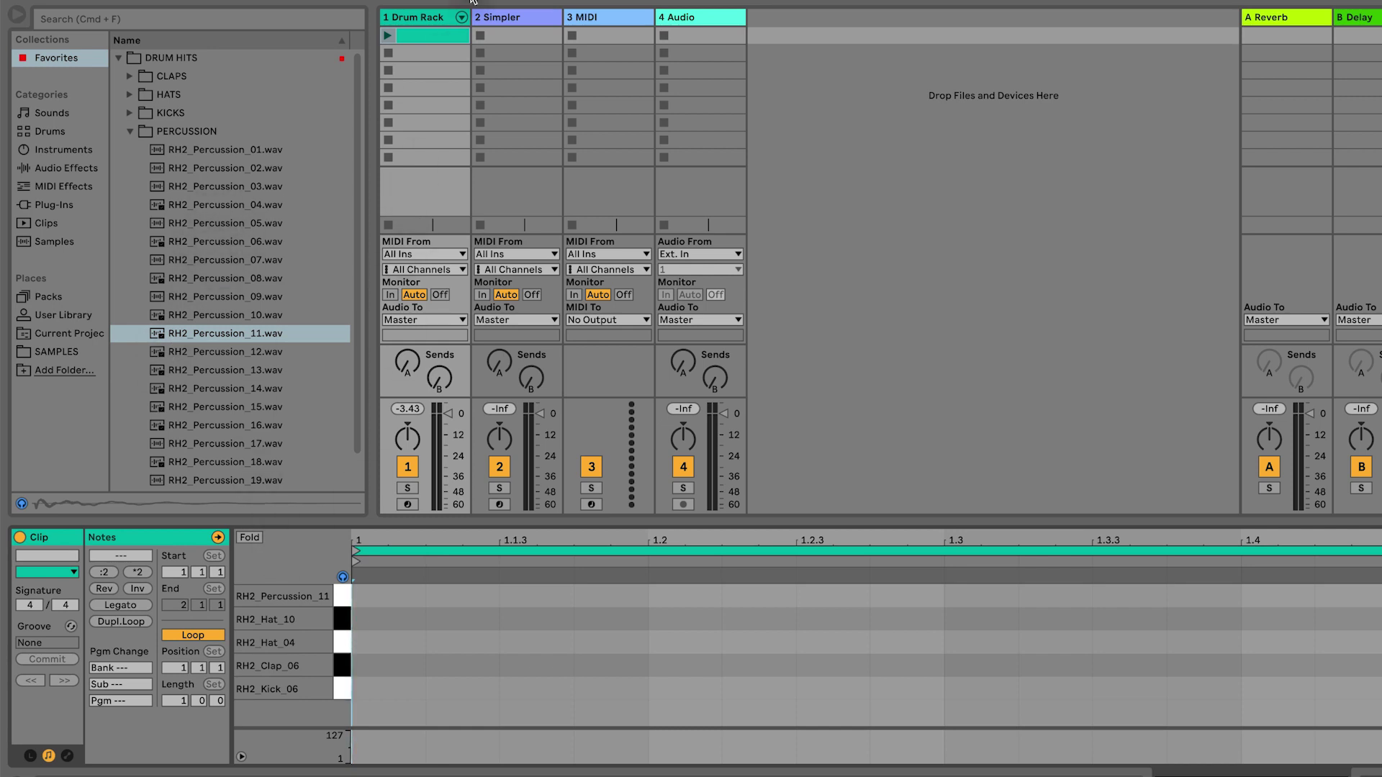
{"action": "left_click", "coordinate": [424, 20]}
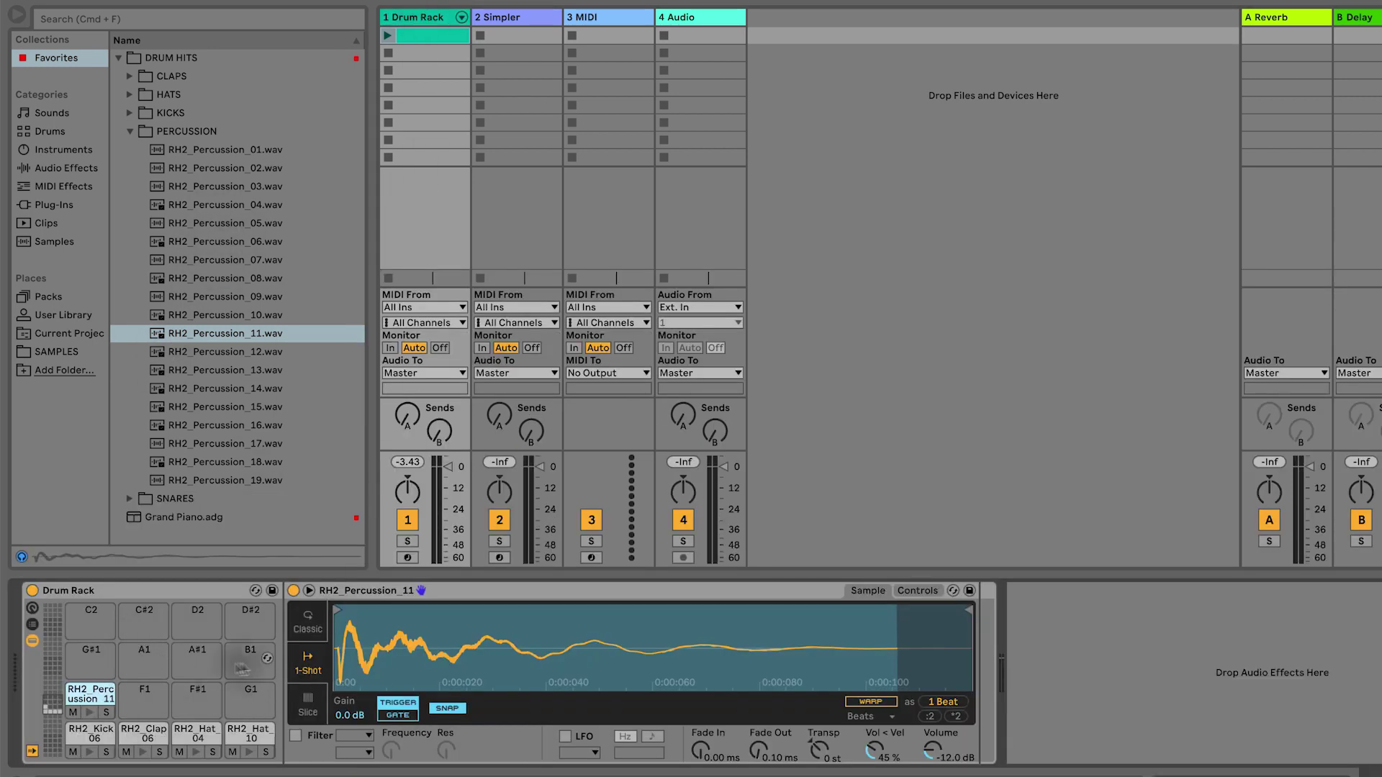
{"action": "left_click", "coordinate": [426, 35]}
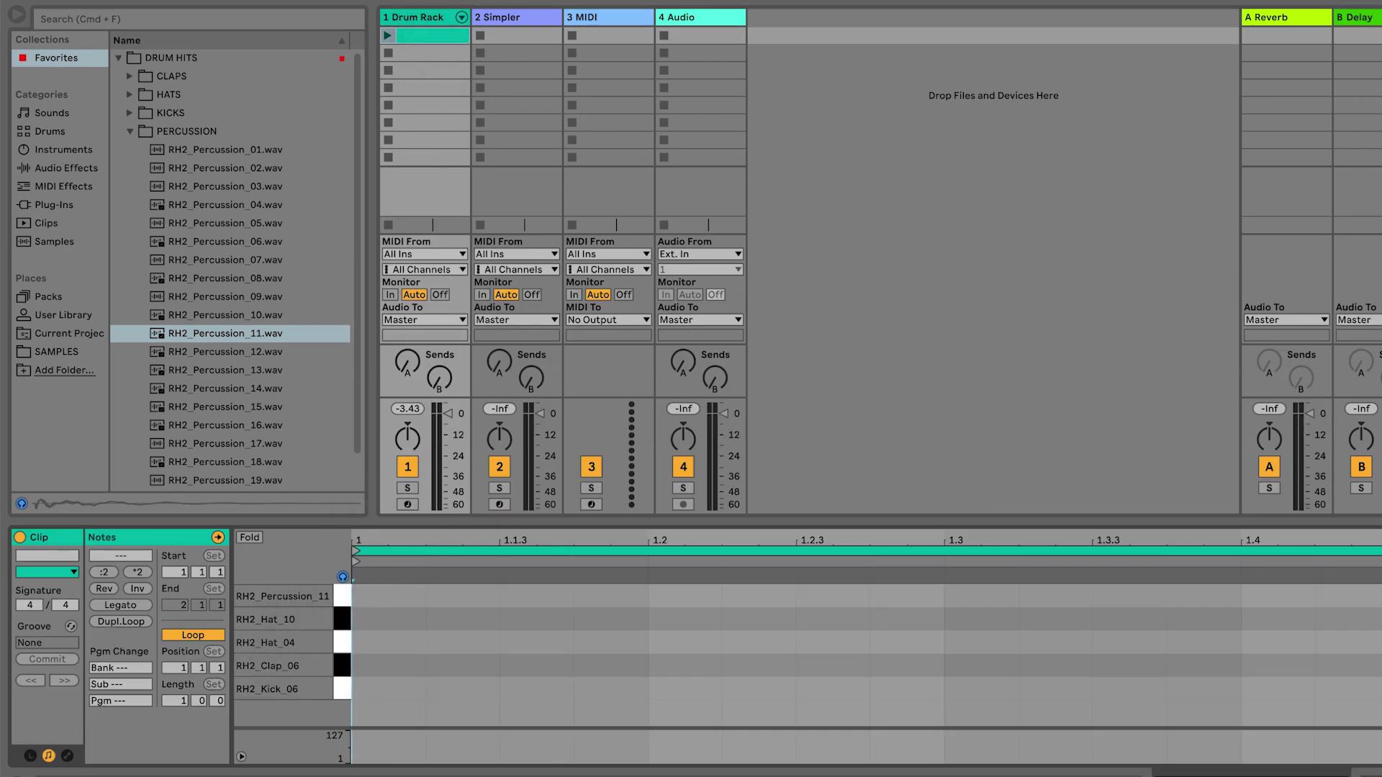
{"action": "left_click", "coordinate": [426, 22]}
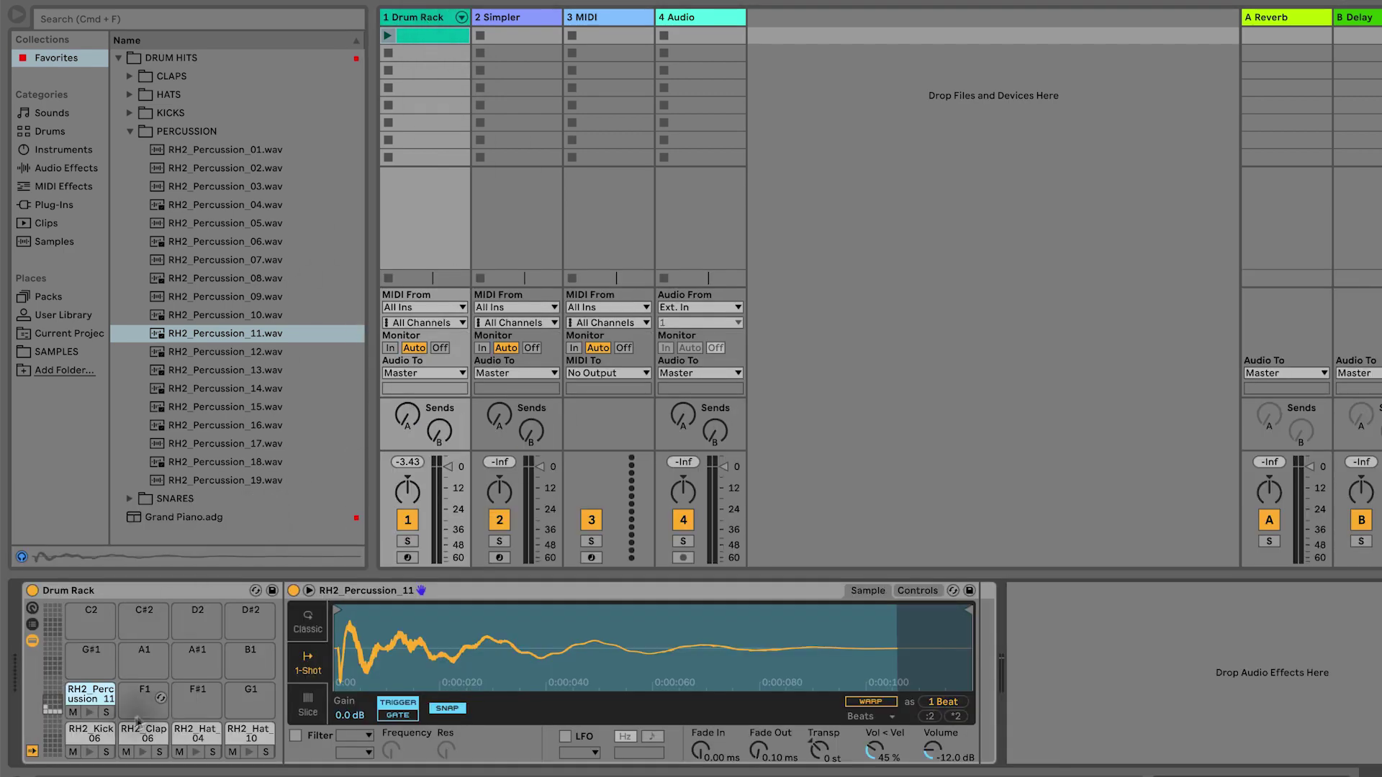
- Rename the RH2_Kick_06 pad to Kick and the RH2_Clap_06 pad to Clap
{"action": "left_click", "coordinate": [89, 733]}
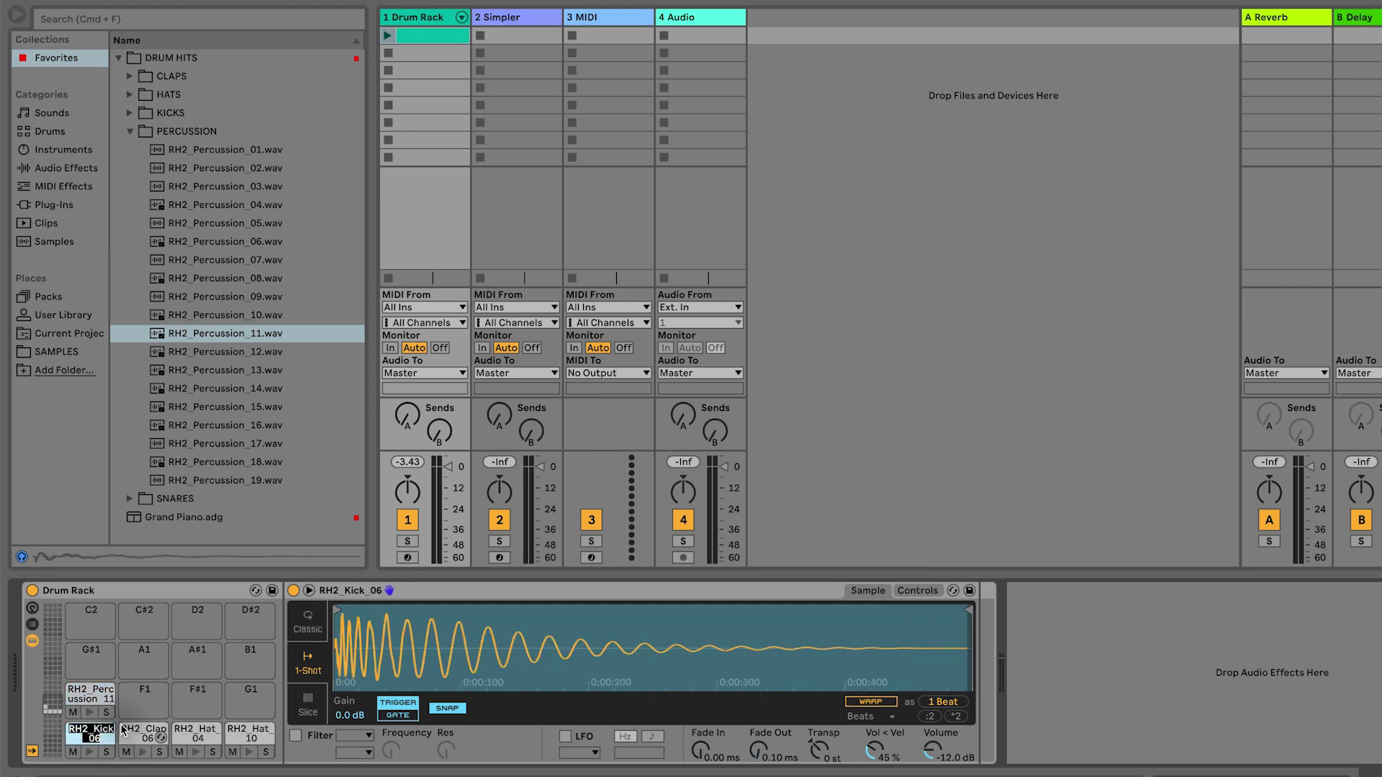
{"action": "type", "text": "Kick"}
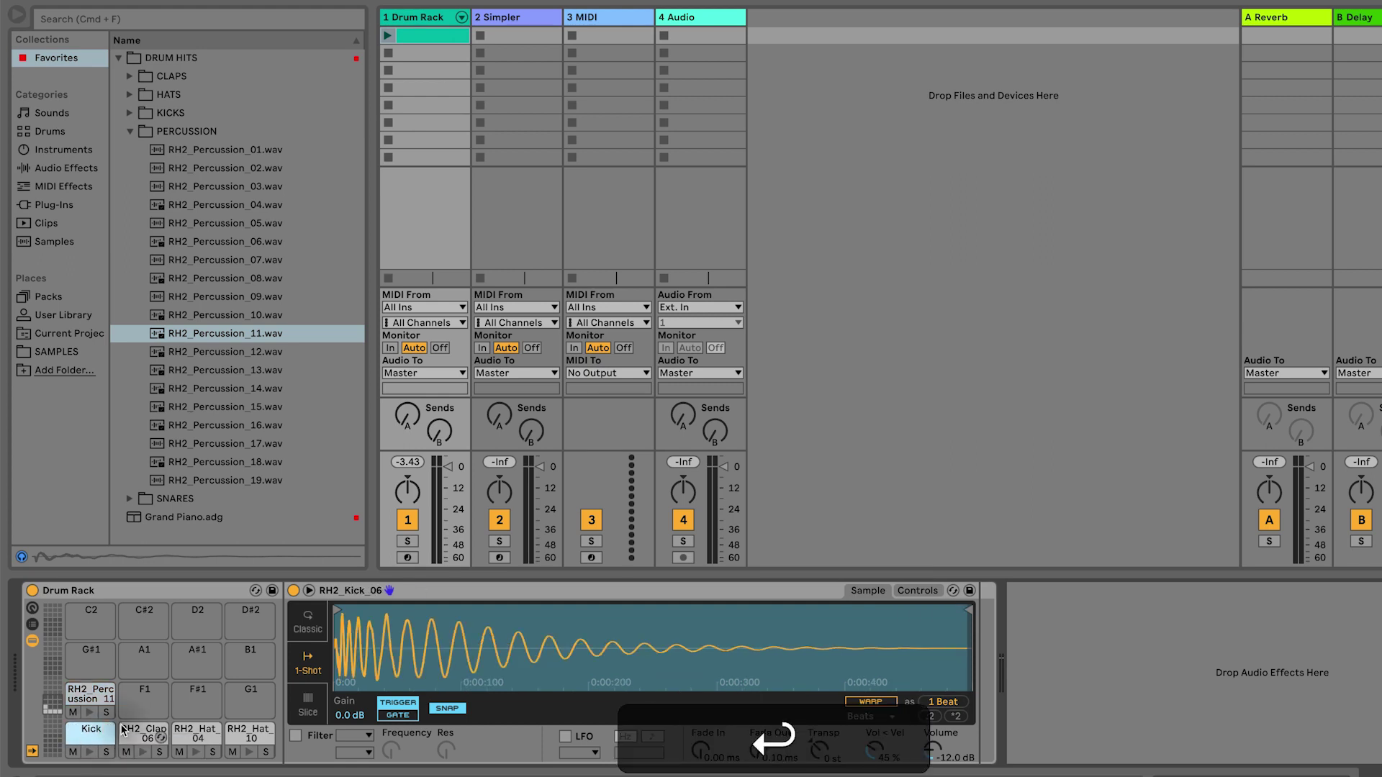
{"action": "left_click", "coordinate": [132, 735]}
{"action": "key", "text": "super+r"}
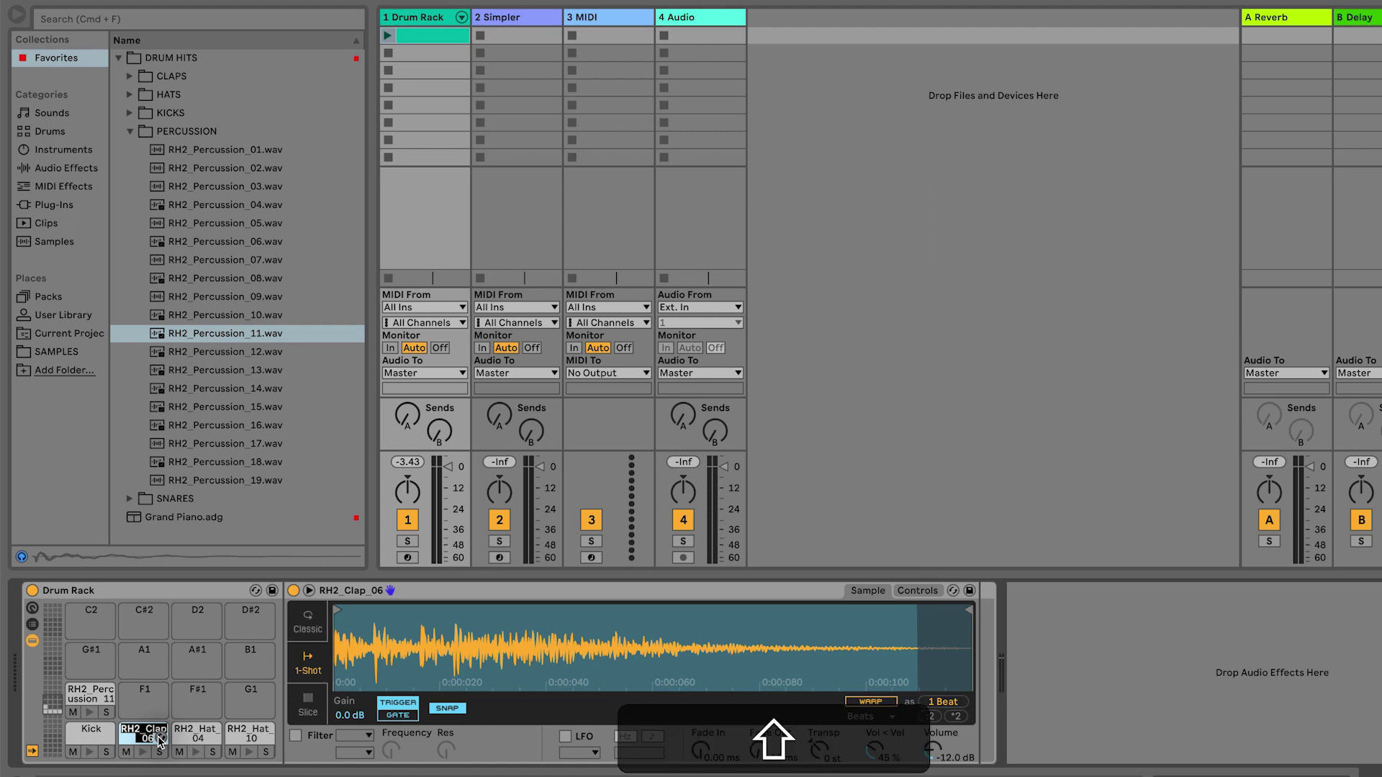
{"action": "type", "text": "Clap"}
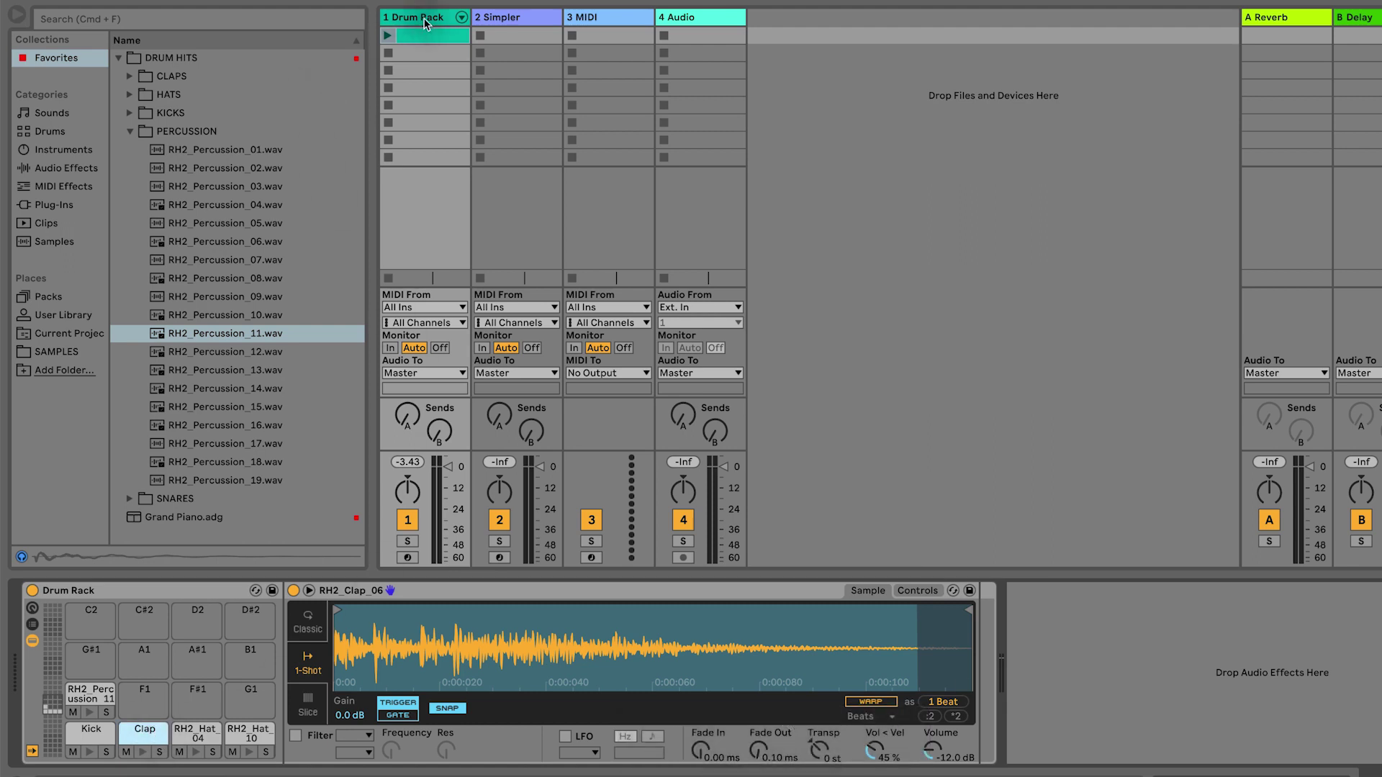
- Open the clip and place Kick notes on all four beats
{"action": "double_click", "coordinate": [430, 34]}
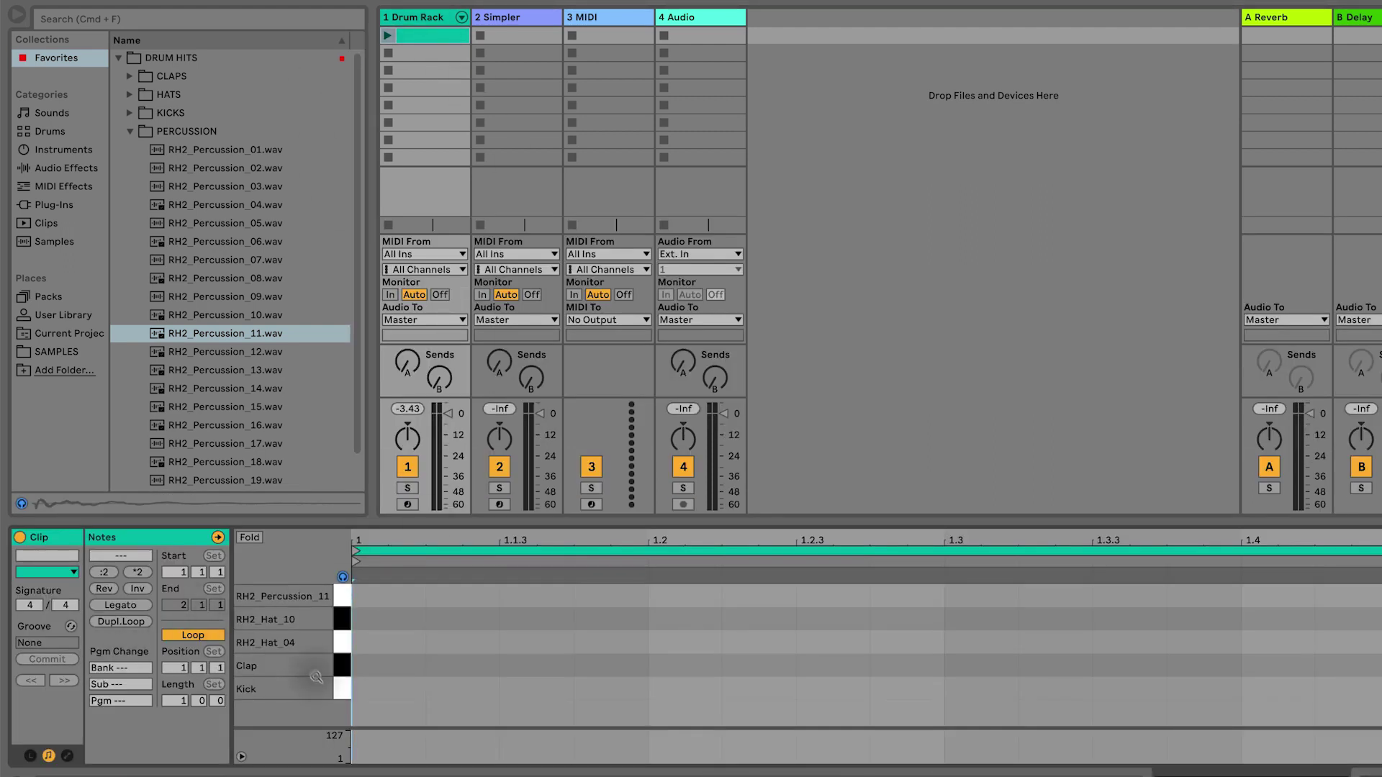
{"action": "left_click", "coordinate": [344, 689]}
{"action": "left_click", "coordinate": [344, 690]}
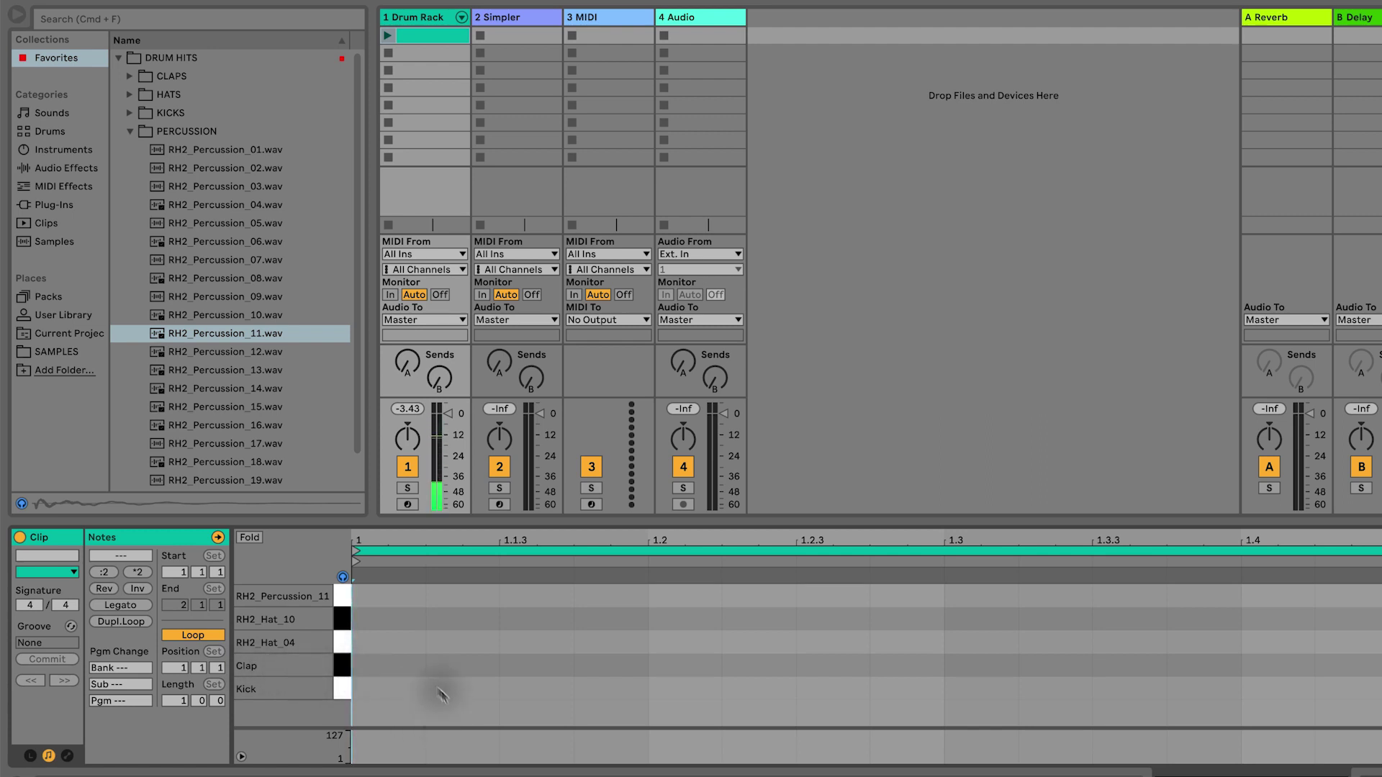
{"action": "double_click", "coordinate": [381, 689]}
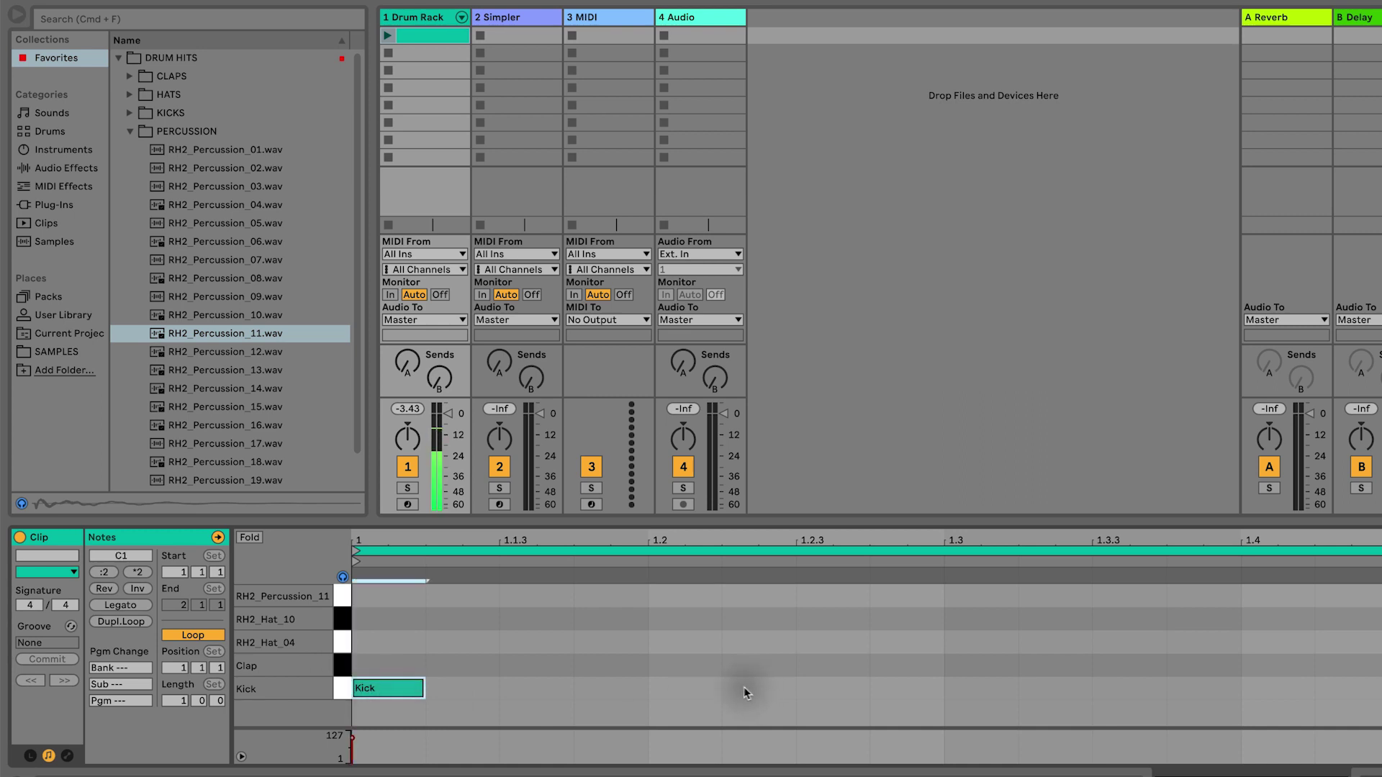
{"action": "left_click_drag", "start_coordinate": [648, 695], "coordinate": [318, 672]}
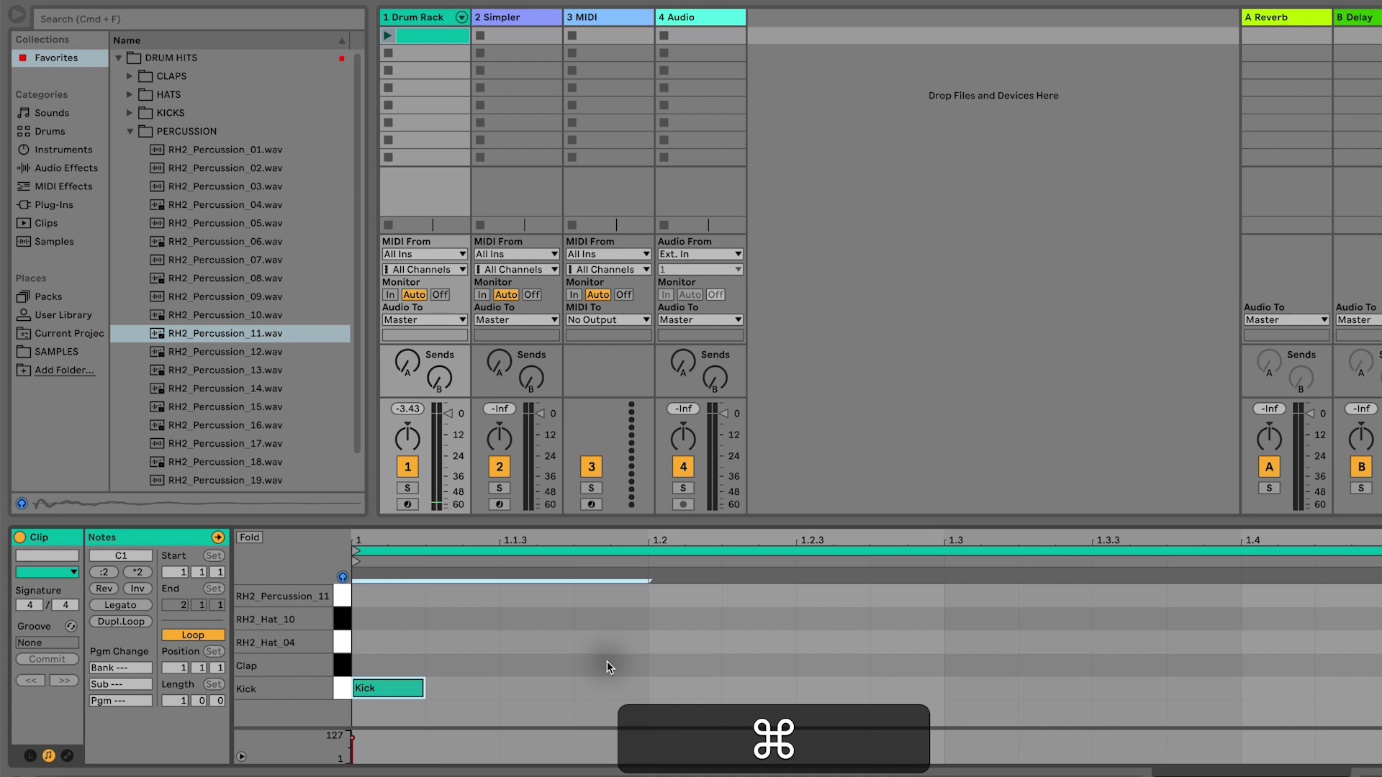
{"action": "key", "text": "super+d"}
{"action": "key", "text": "super+d"}
{"action": "key", "text": "super+d"}
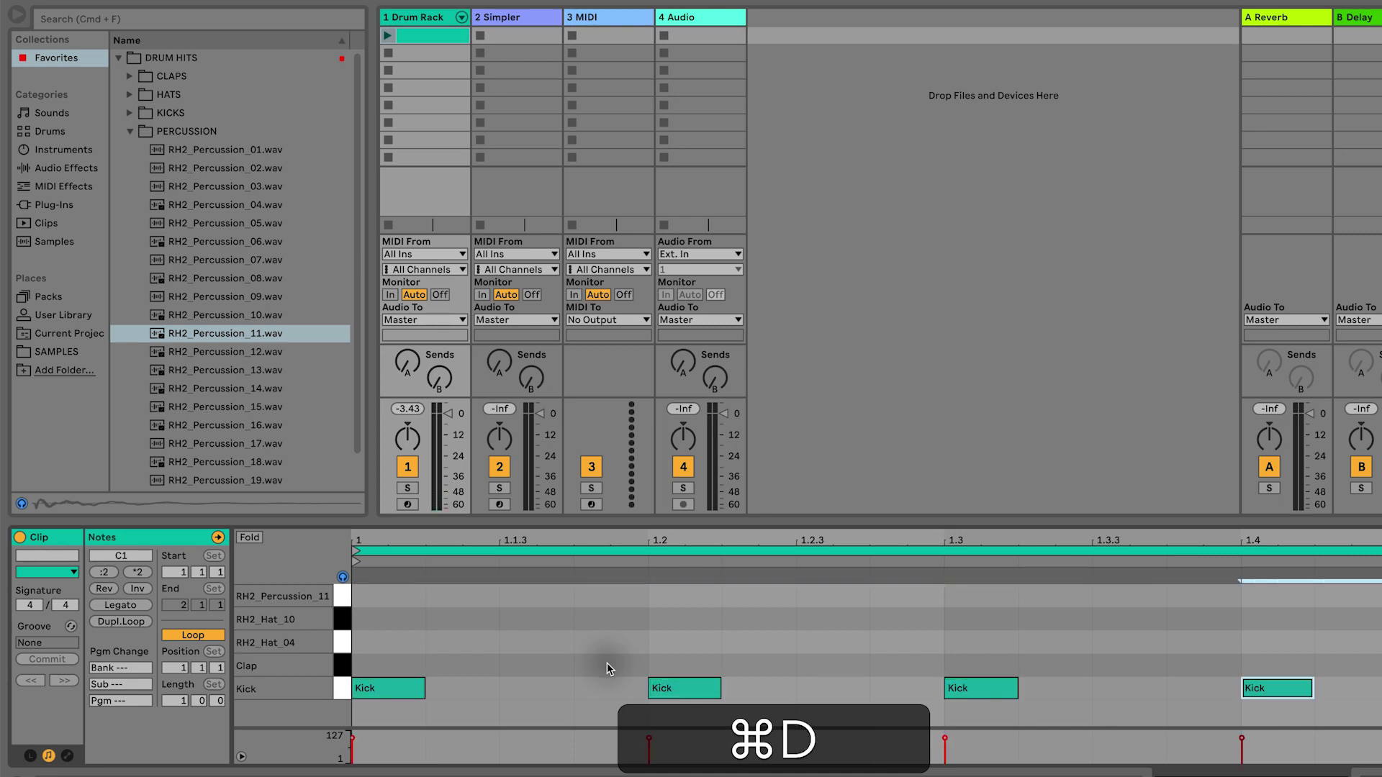
- Add Clap notes on beats 2 and 4
{"action": "double_click", "coordinate": [681, 665]}
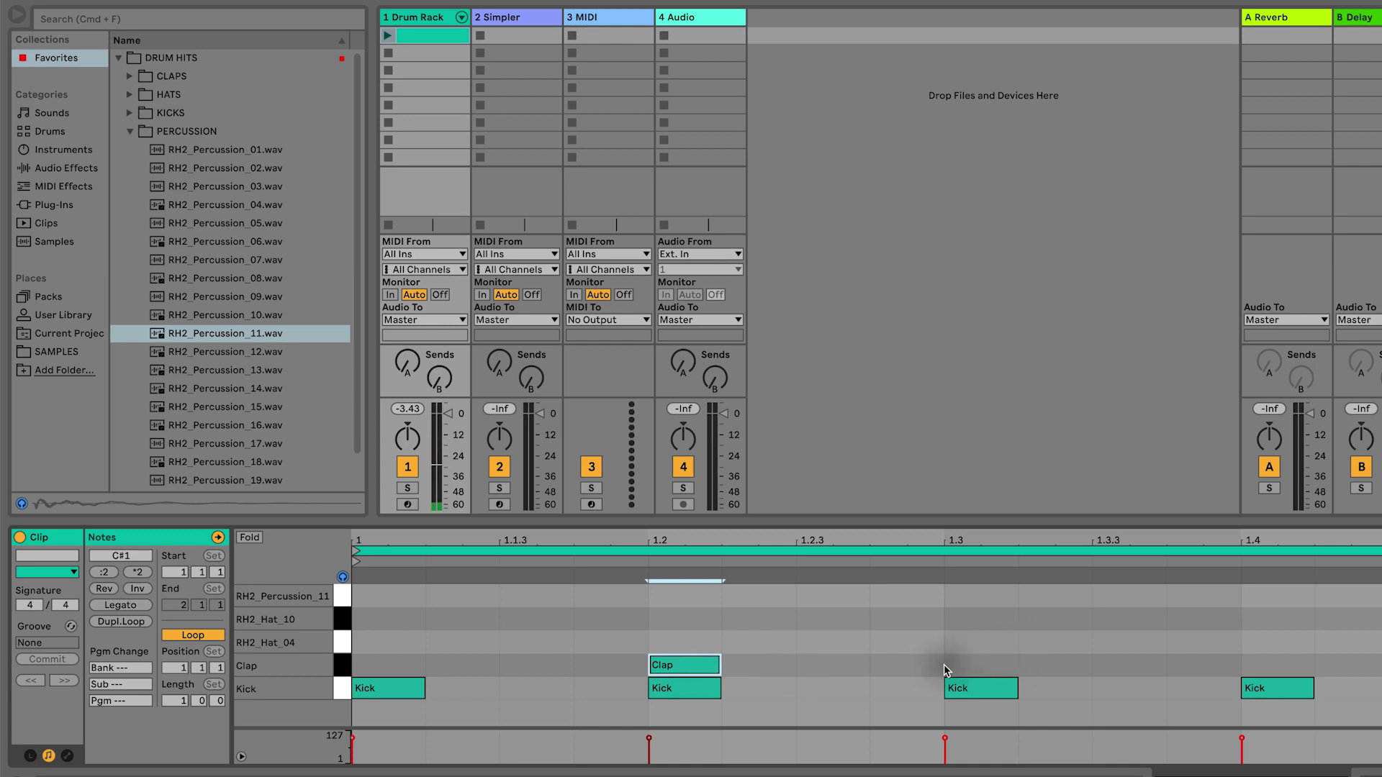
{"action": "left_click_drag", "start_coordinate": [944, 664], "coordinate": [204, 660]}
{"action": "key", "text": "super+d"}
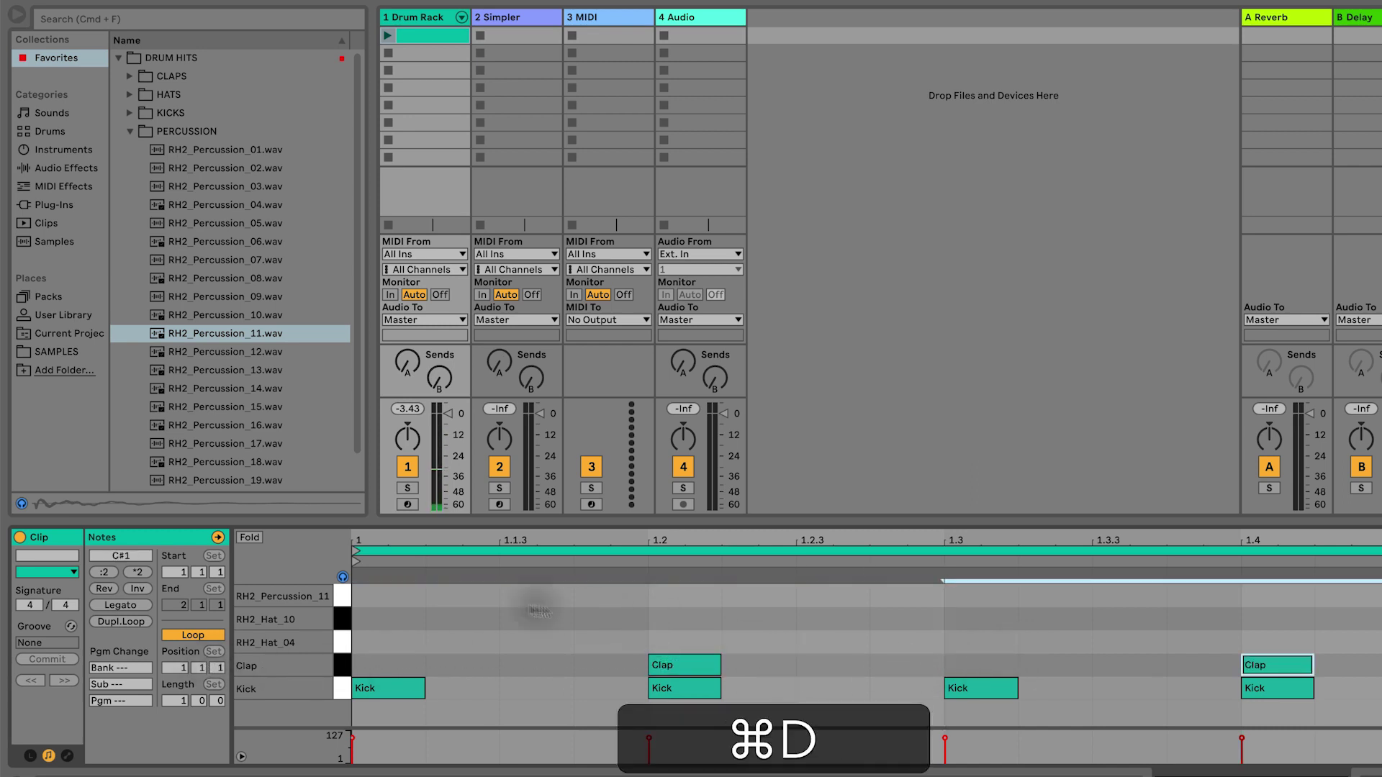
{"action": "left_click", "coordinate": [532, 620]}
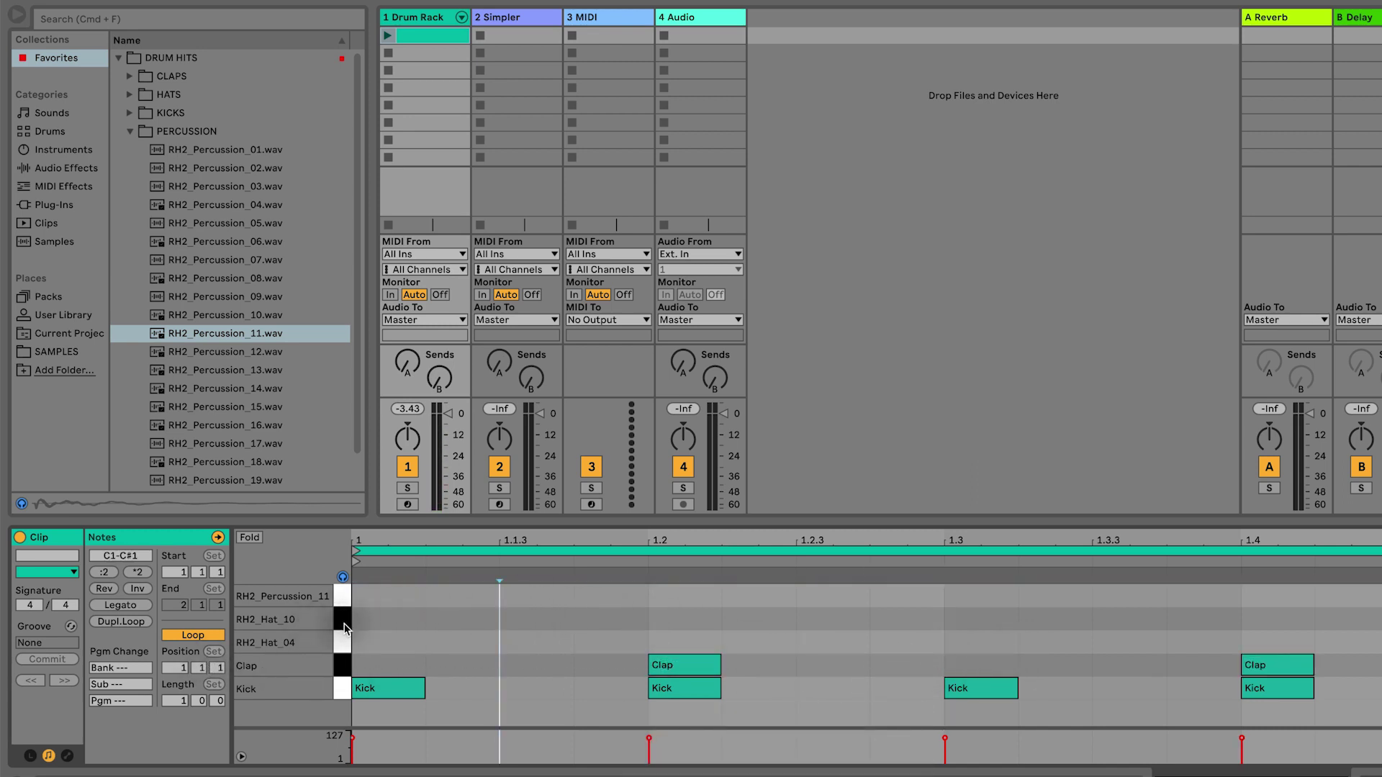
- Add RH2_Hat_04 on every offbeat plus an RH2_Hat_10 note at 1.3.4, then play the beat
{"action": "double_click", "coordinate": [535, 645]}
{"action": "left_click_drag", "start_coordinate": [641, 645], "coordinate": [354, 642]}
{"action": "key", "text": "super+d"}
{"action": "key", "text": "super+d"}
{"action": "key", "text": "super+d"}
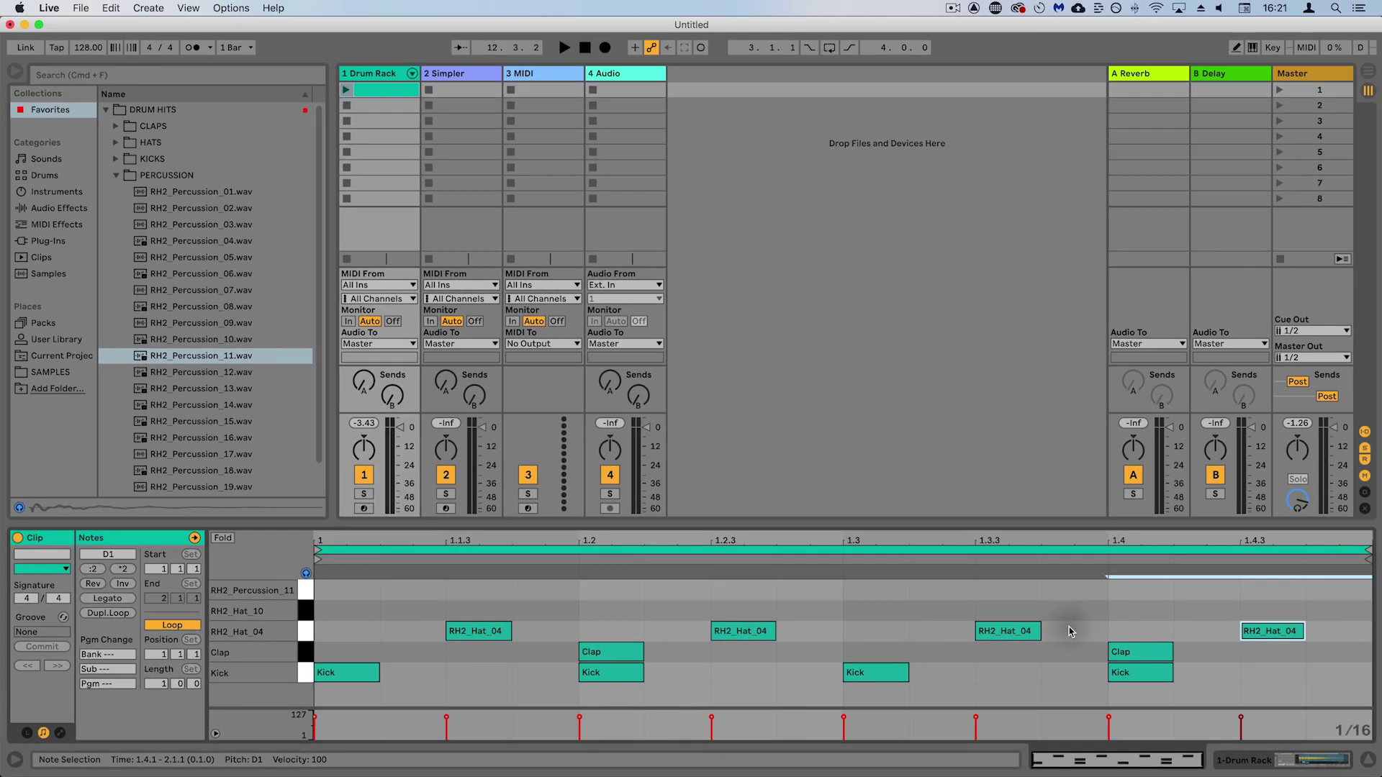
{"action": "double_click", "coordinate": [1201, 643]}
{"action": "left_click_drag", "start_coordinate": [1071, 633], "coordinate": [1075, 612]}
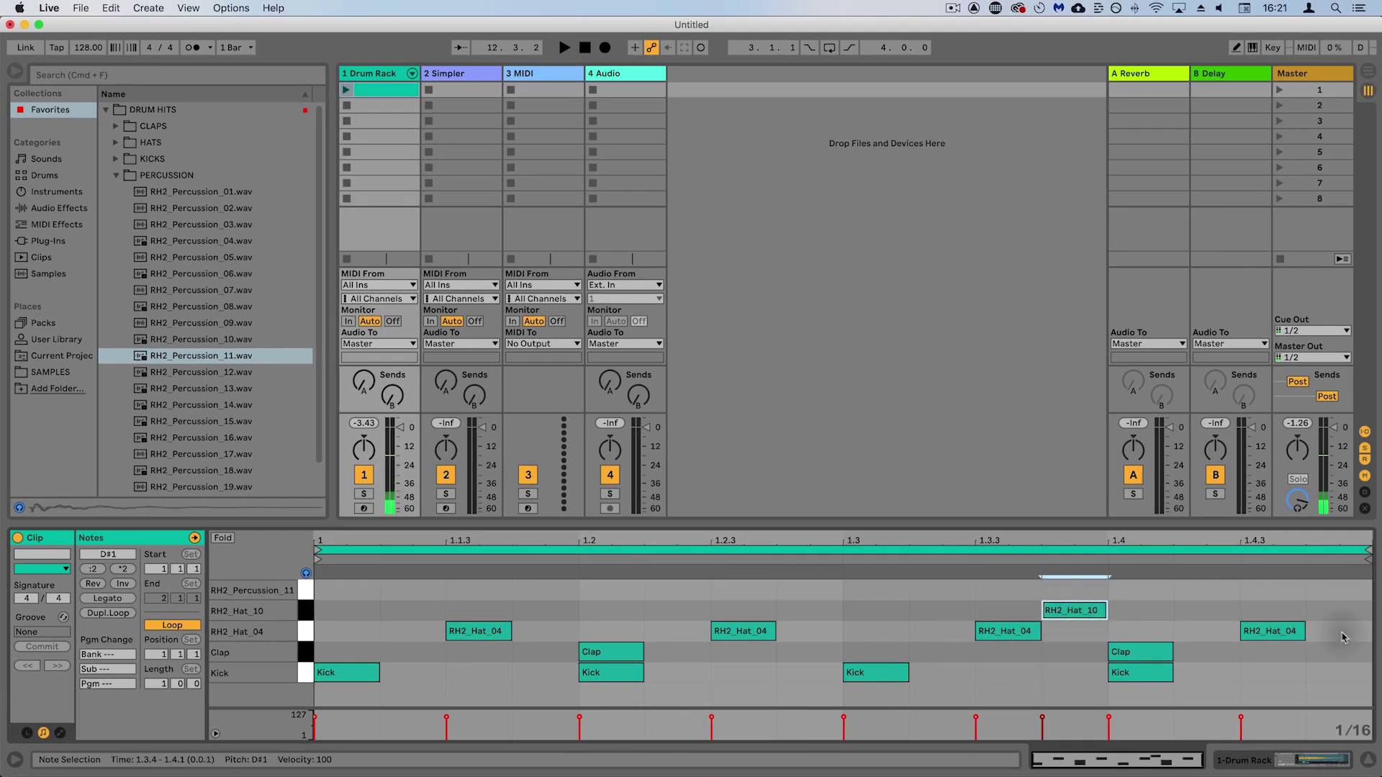
{"action": "key", "text": "space"}
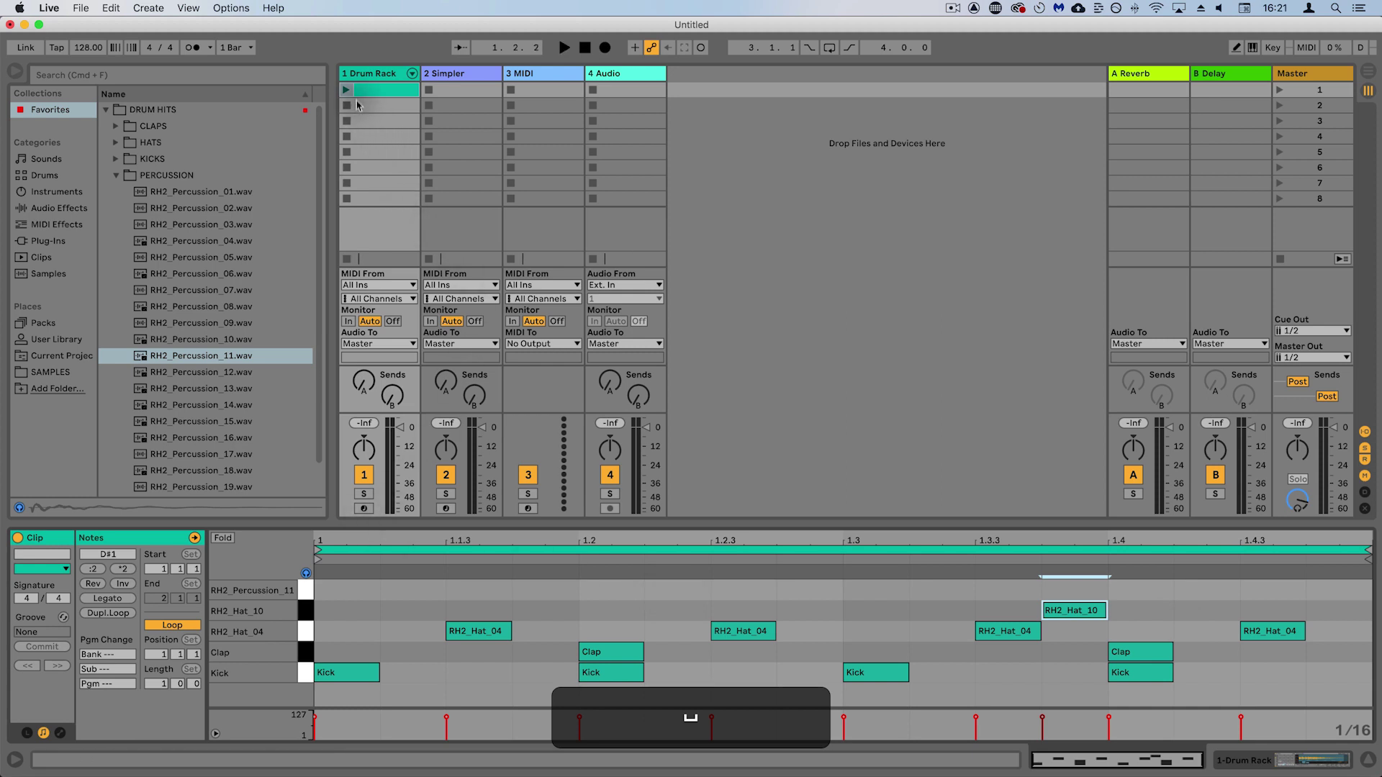
{"action": "left_click", "coordinate": [346, 89]}
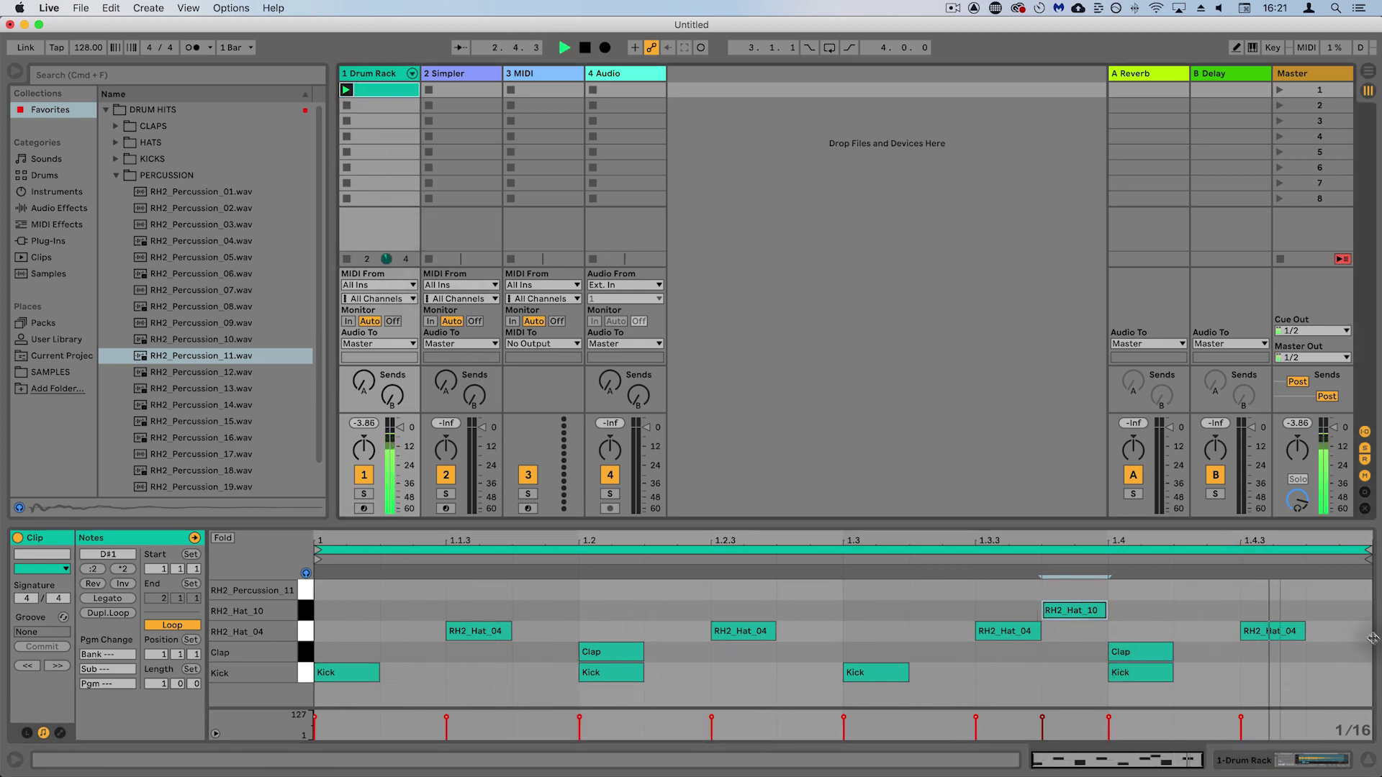
{"action": "key", "text": "space"}
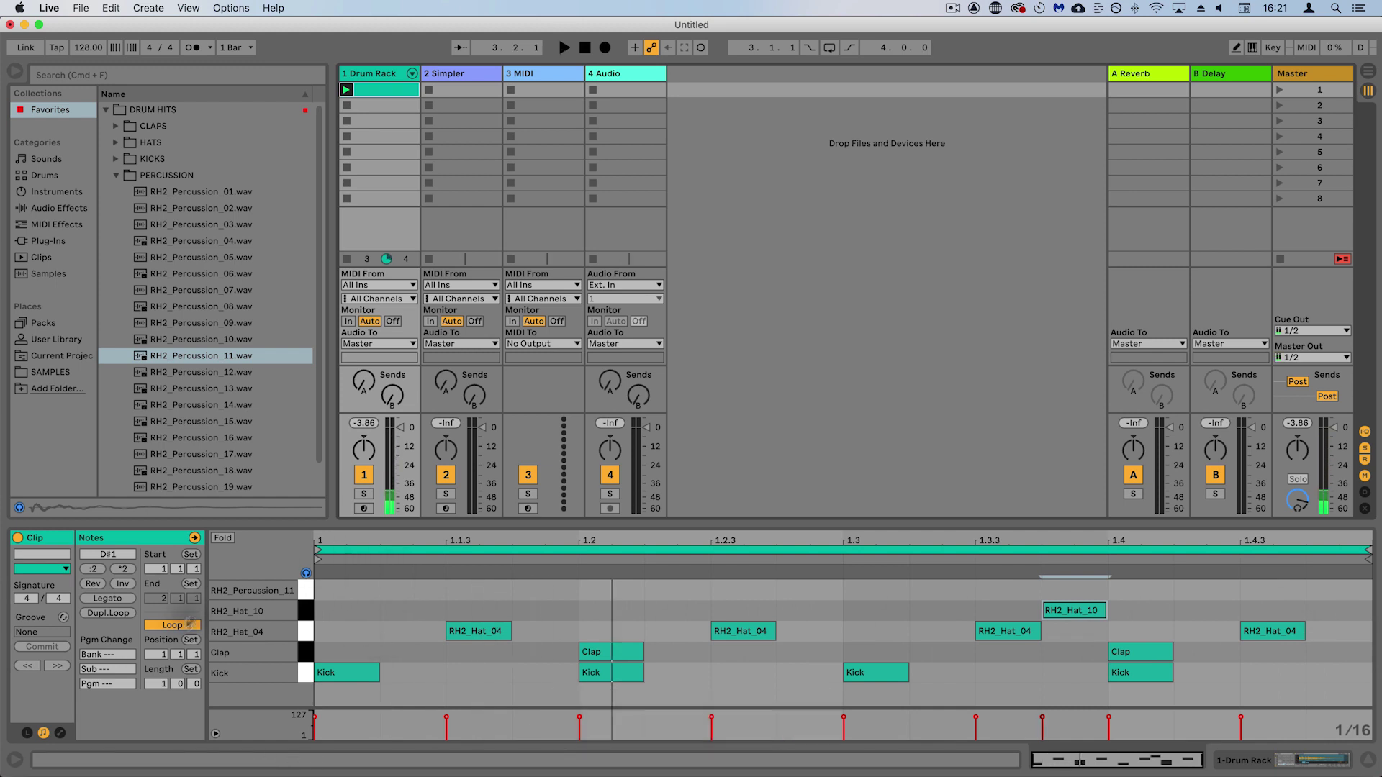
- Extend the clip to two bars and add RH2_Hat_04 at 2.4.1 and RH2_Hat_10 at 2.4.2
{"action": "left_click", "coordinate": [104, 615]}
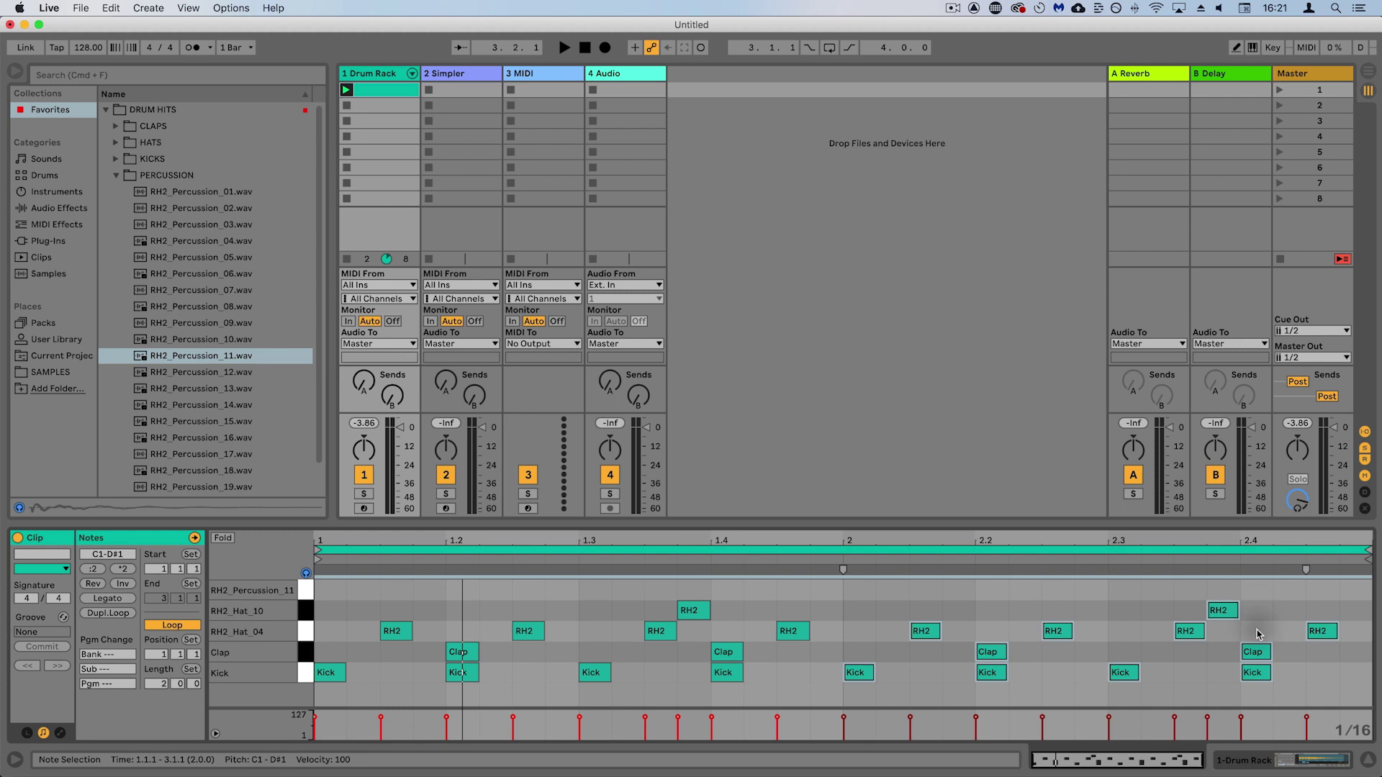
{"action": "double_click", "coordinate": [1260, 634]}
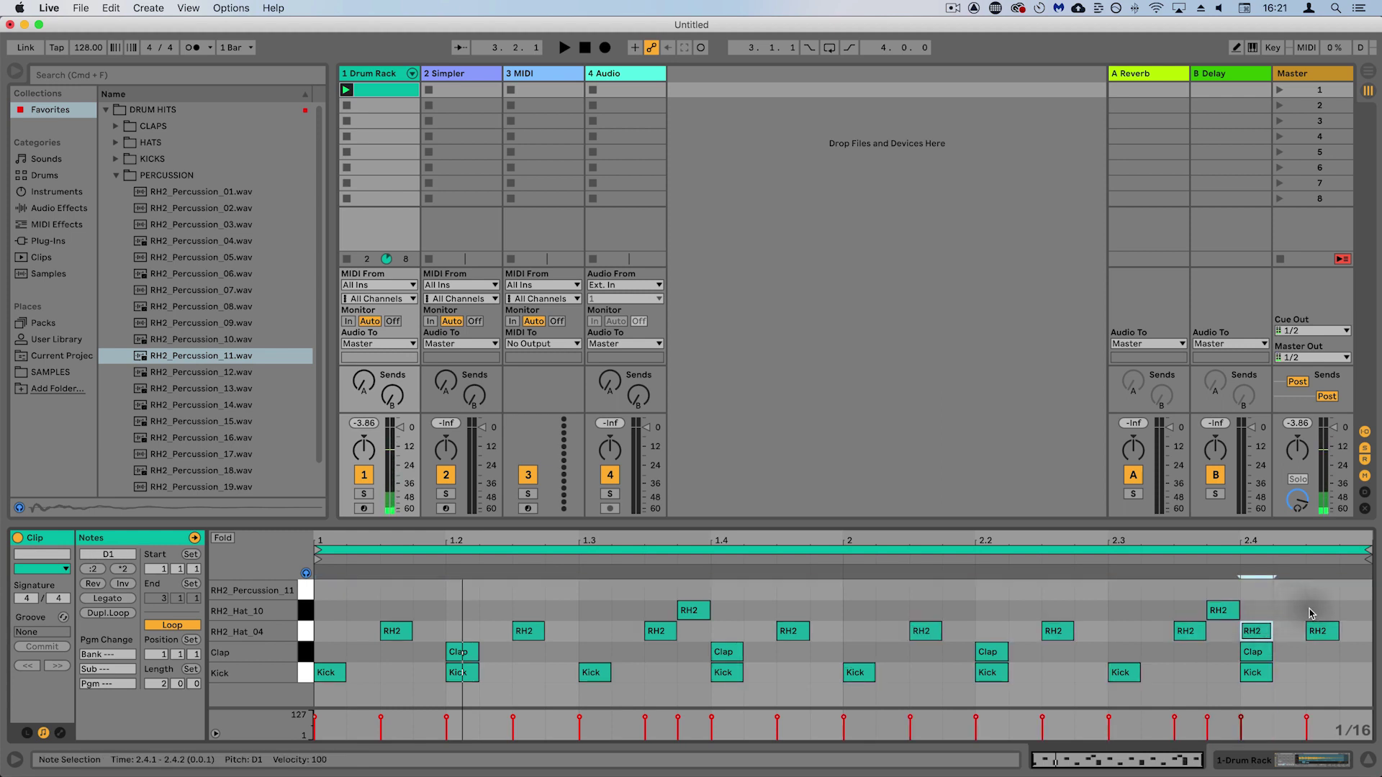
{"action": "double_click", "coordinate": [1291, 612]}
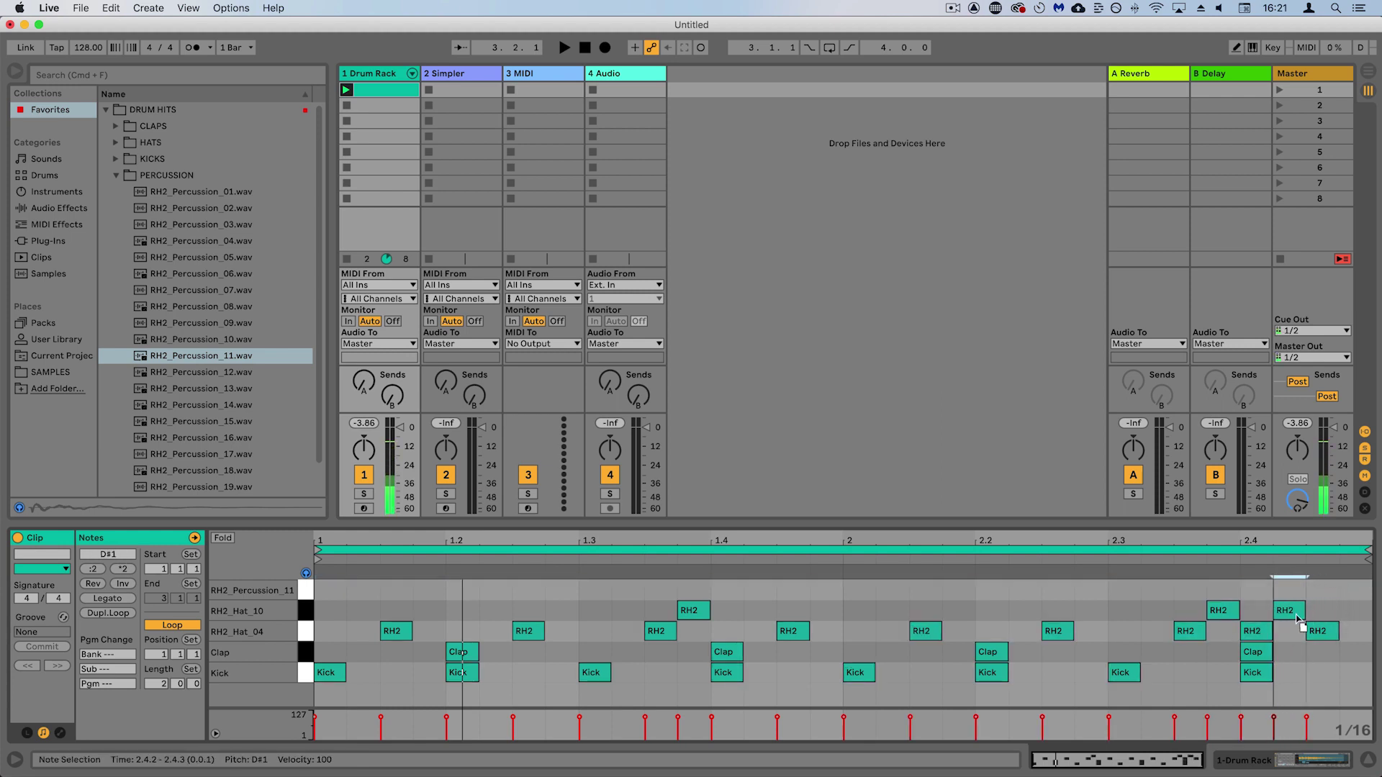
{"action": "key", "text": "space"}
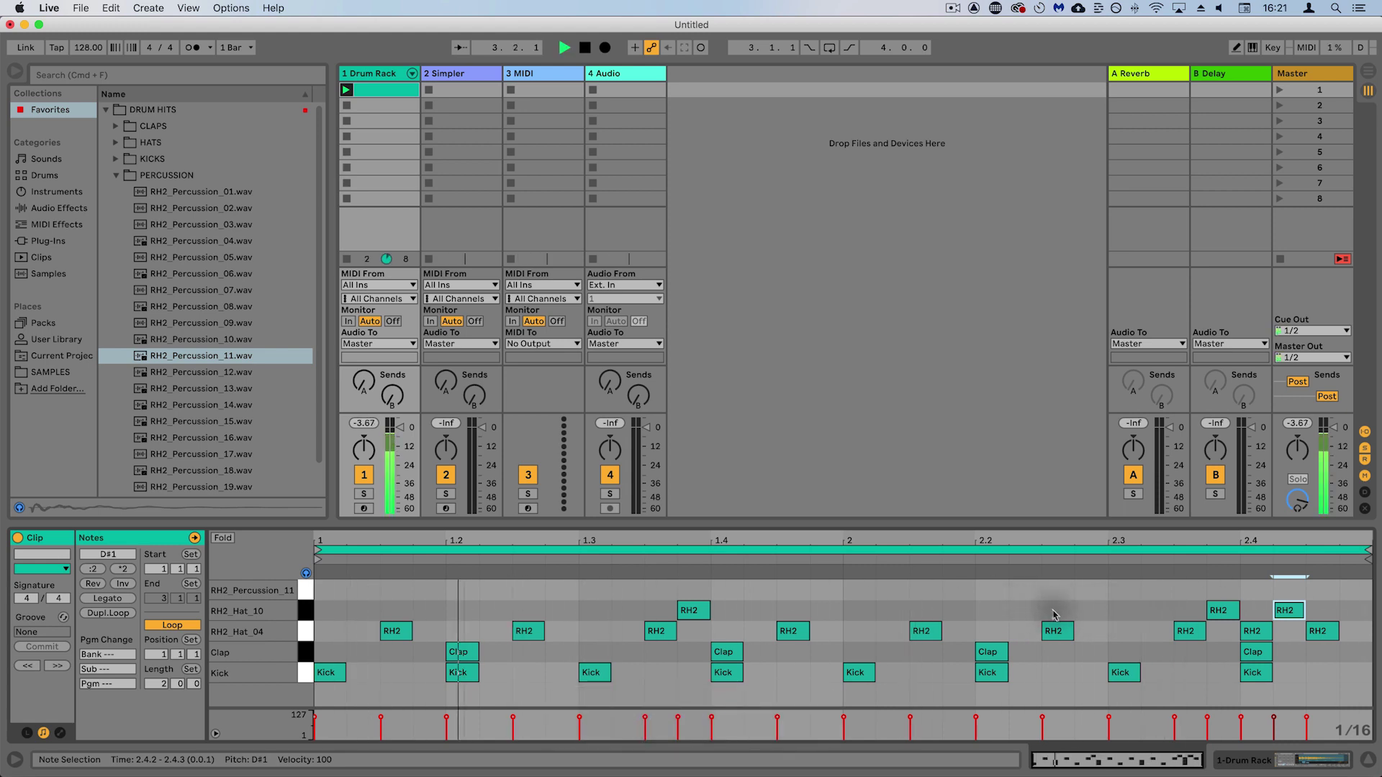
{"action": "key", "text": "space"}
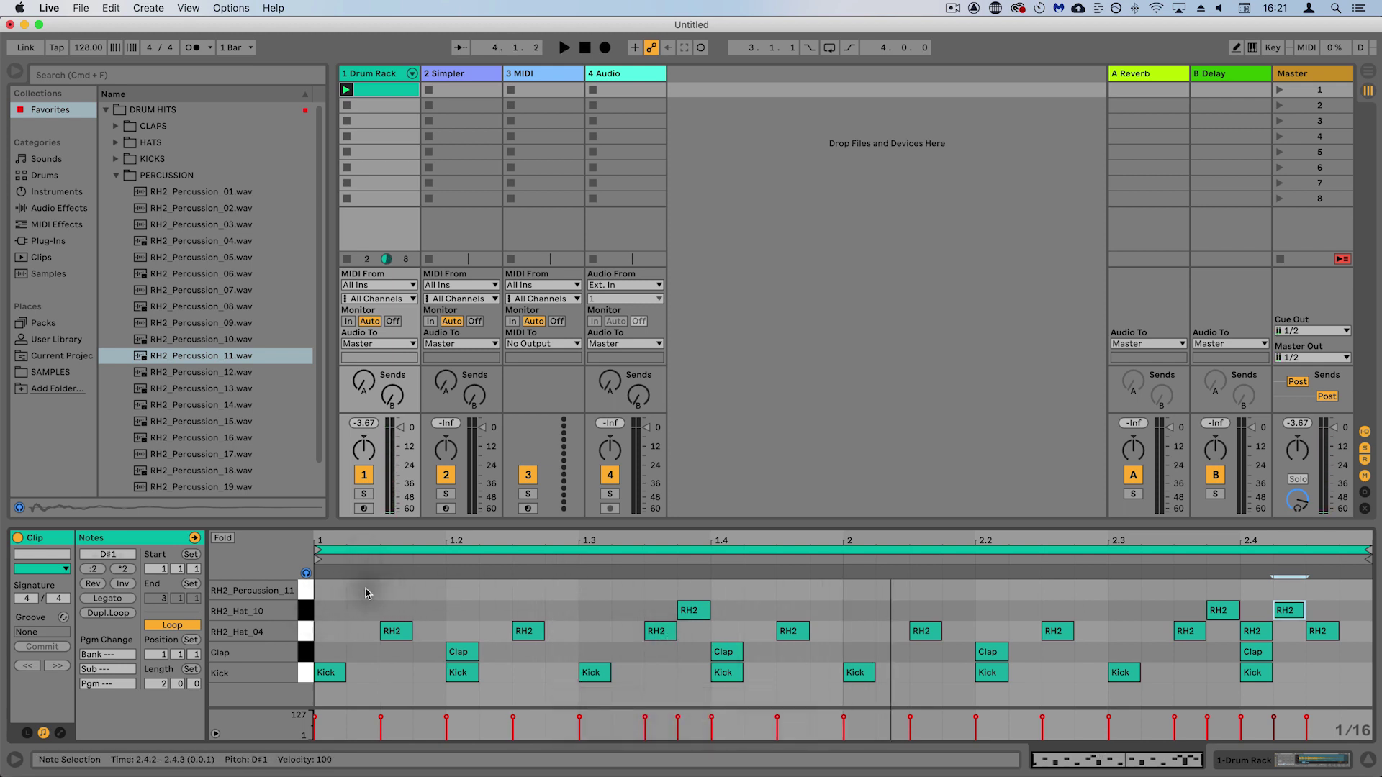
- Add RH2_Percussion_11 notes at 1.1.2 and 1.2.4, checking them with playback
{"action": "double_click", "coordinate": [363, 590]}
{"action": "key", "text": "space"}
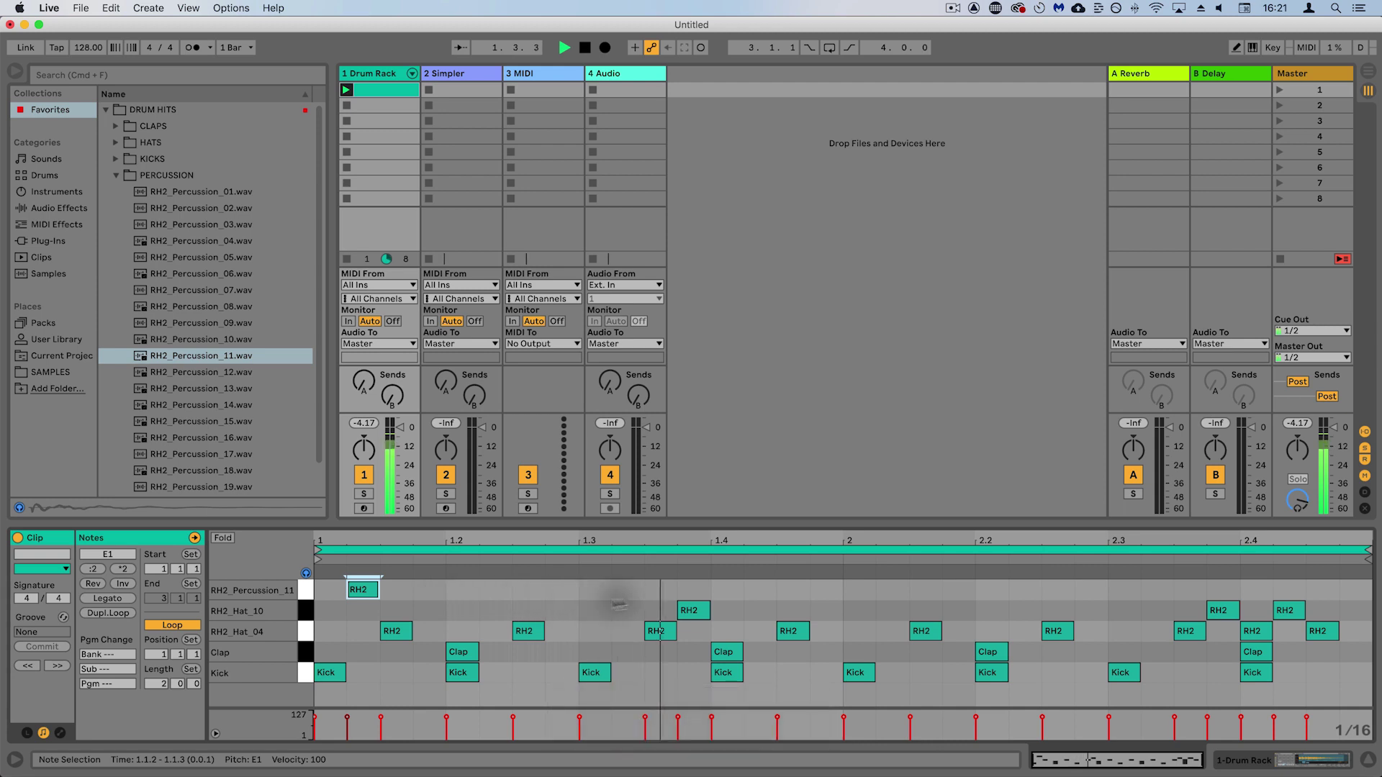
{"action": "key", "text": "space"}
{"action": "key", "text": "space"}
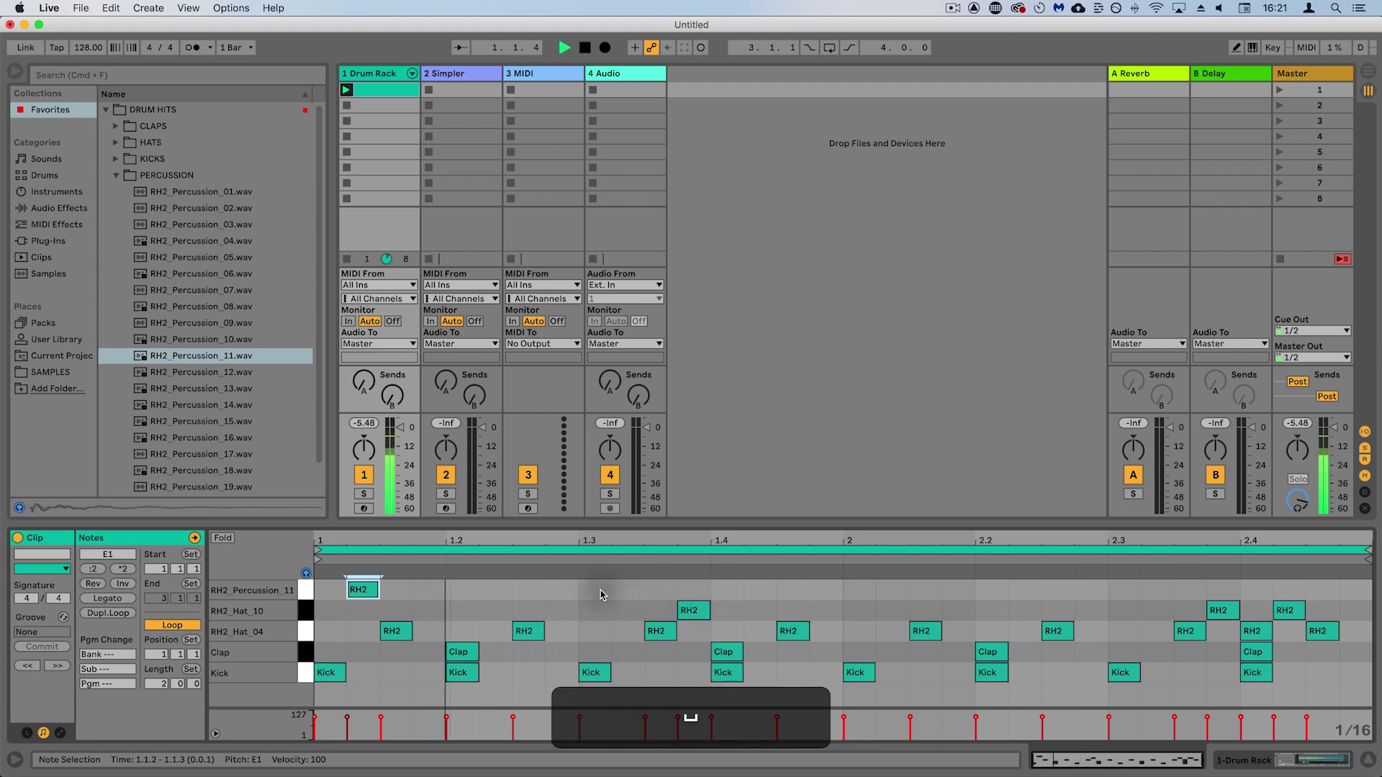
{"action": "double_click", "coordinate": [562, 591]}
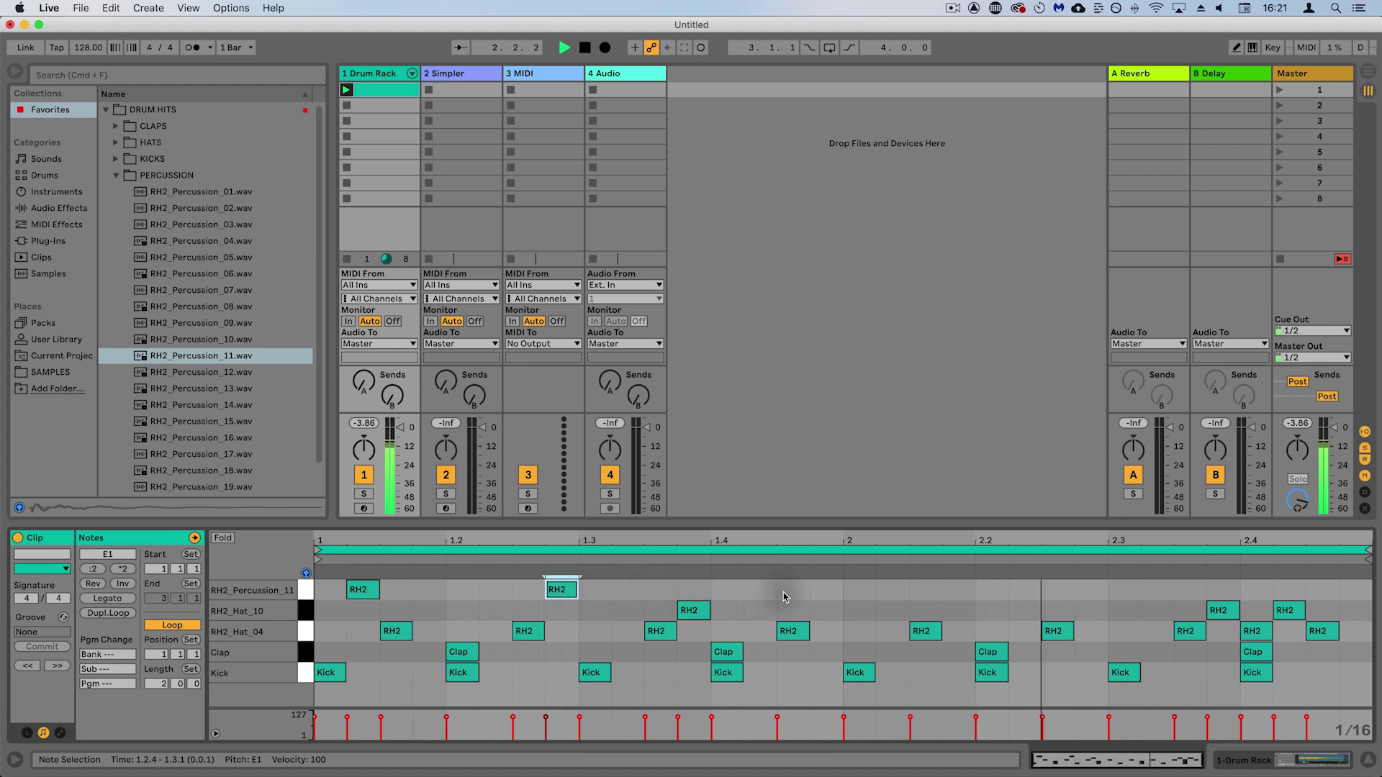
{"action": "key", "text": "space"}
- Duplicate the two bar-1 percussion notes into bar 2 and play the two-bar pattern
{"action": "left_click_drag", "start_coordinate": [837, 591], "coordinate": [310, 592]}
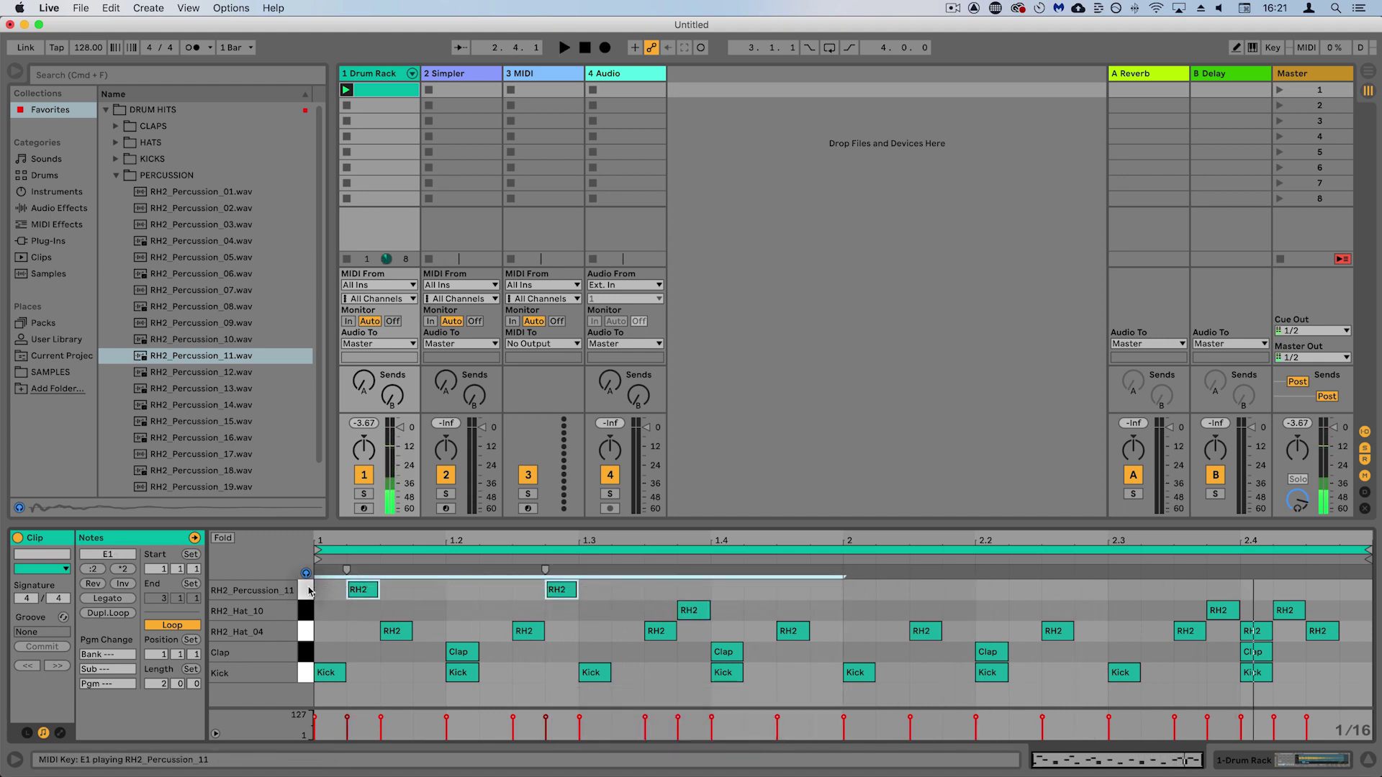
{"action": "key", "text": "super+d"}
{"action": "left_click", "coordinate": [447, 607]}
{"action": "key", "text": "super+v"}
{"action": "key", "text": "space"}
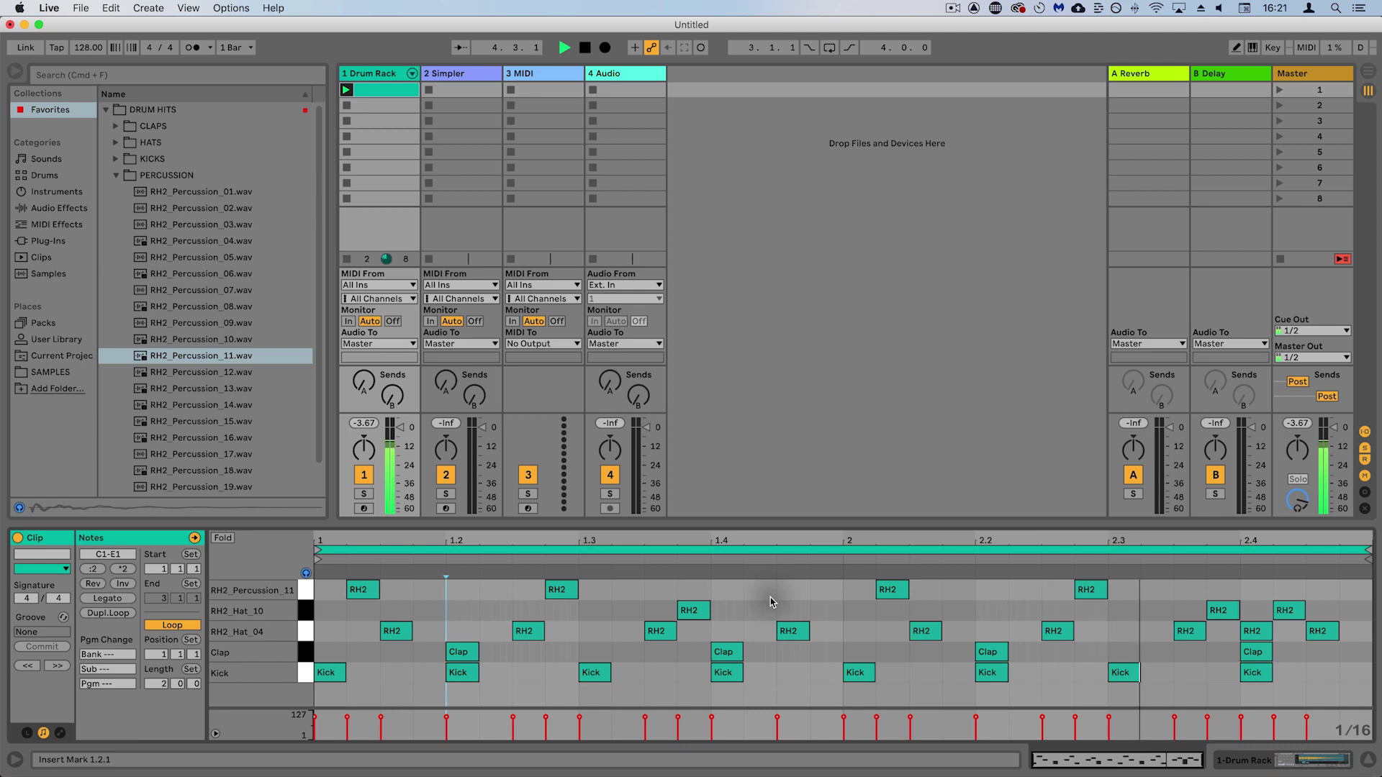
{"action": "key", "text": "space"}
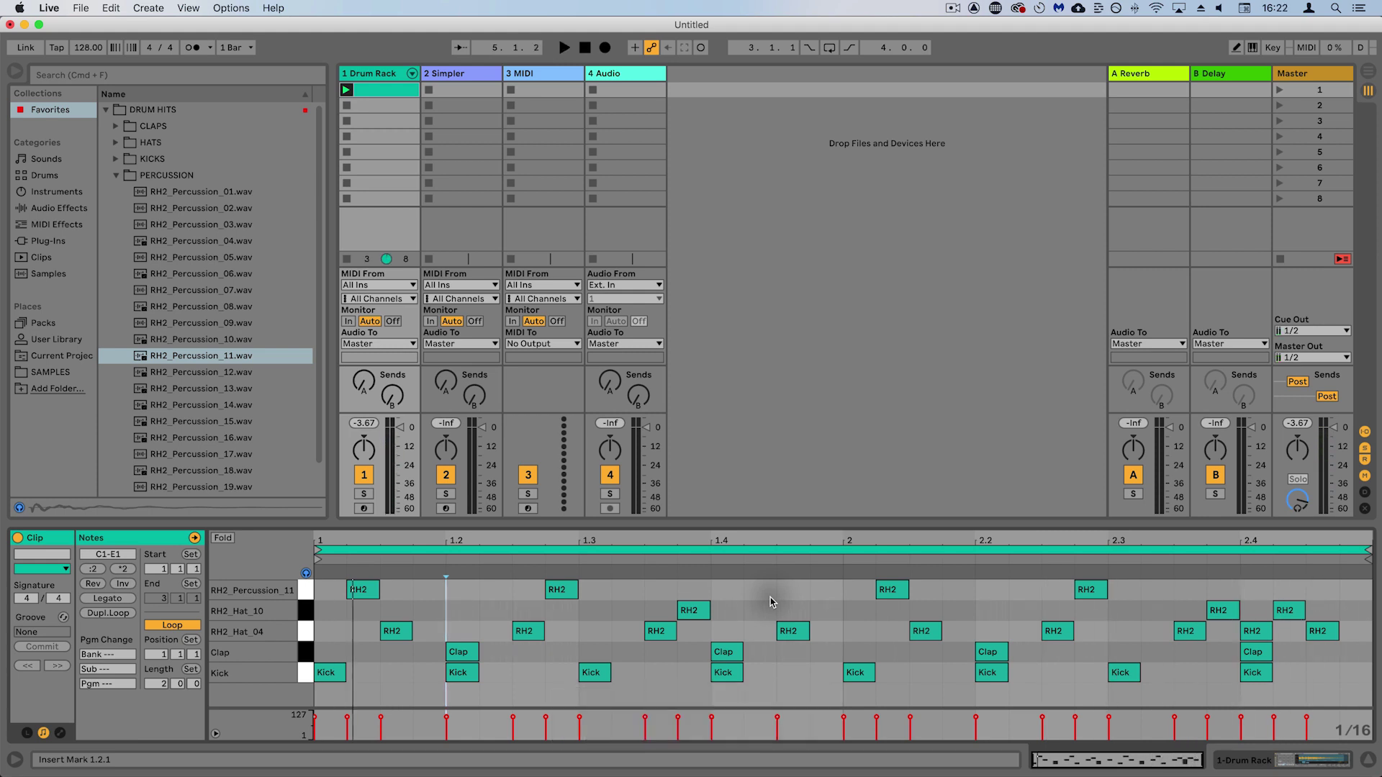
- Rename the track 1 Drum Rack device to 'Sick house drums m8'
{"action": "double_click", "coordinate": [369, 75]}
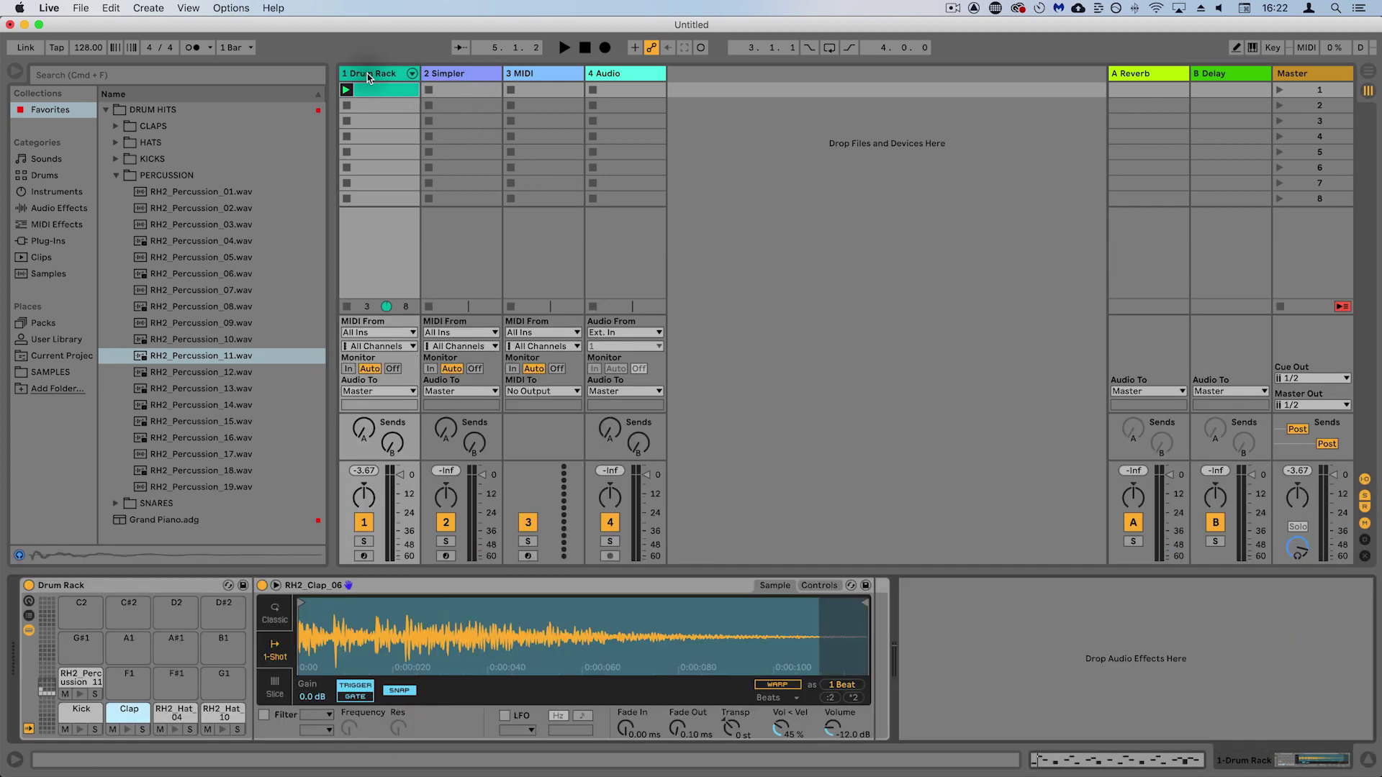
{"action": "left_click", "coordinate": [90, 590]}
{"action": "right_click", "coordinate": [89, 585]}
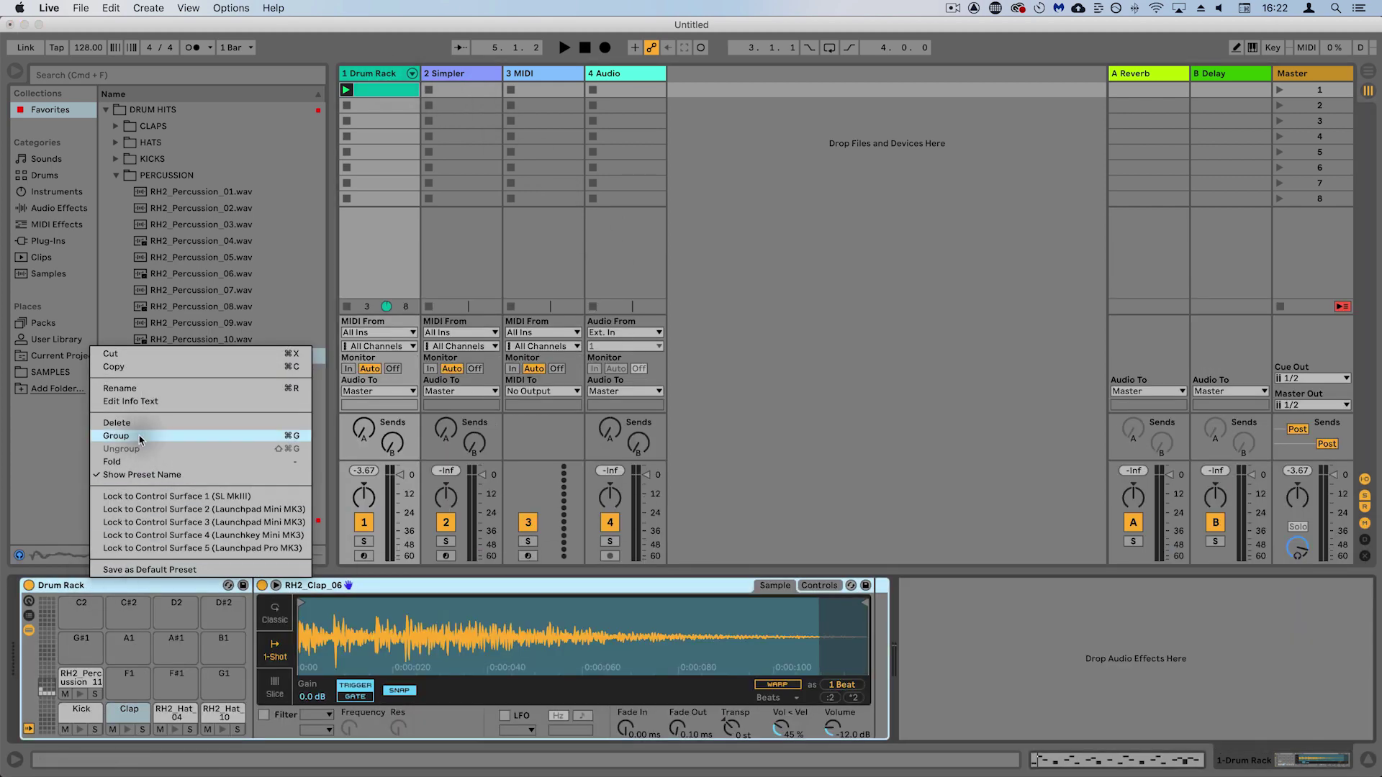
{"action": "left_click", "coordinate": [137, 390]}
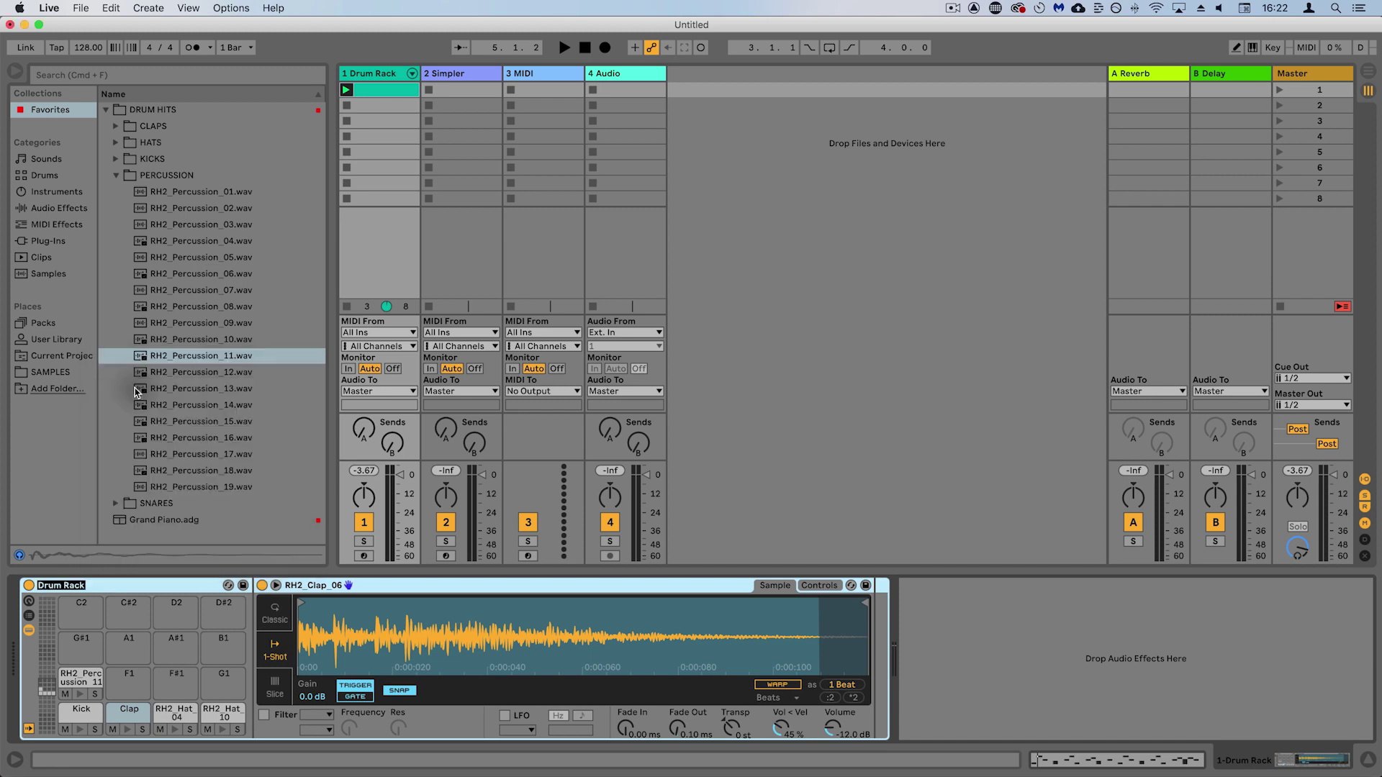
{"action": "type", "text": "Sick house drums m8"}
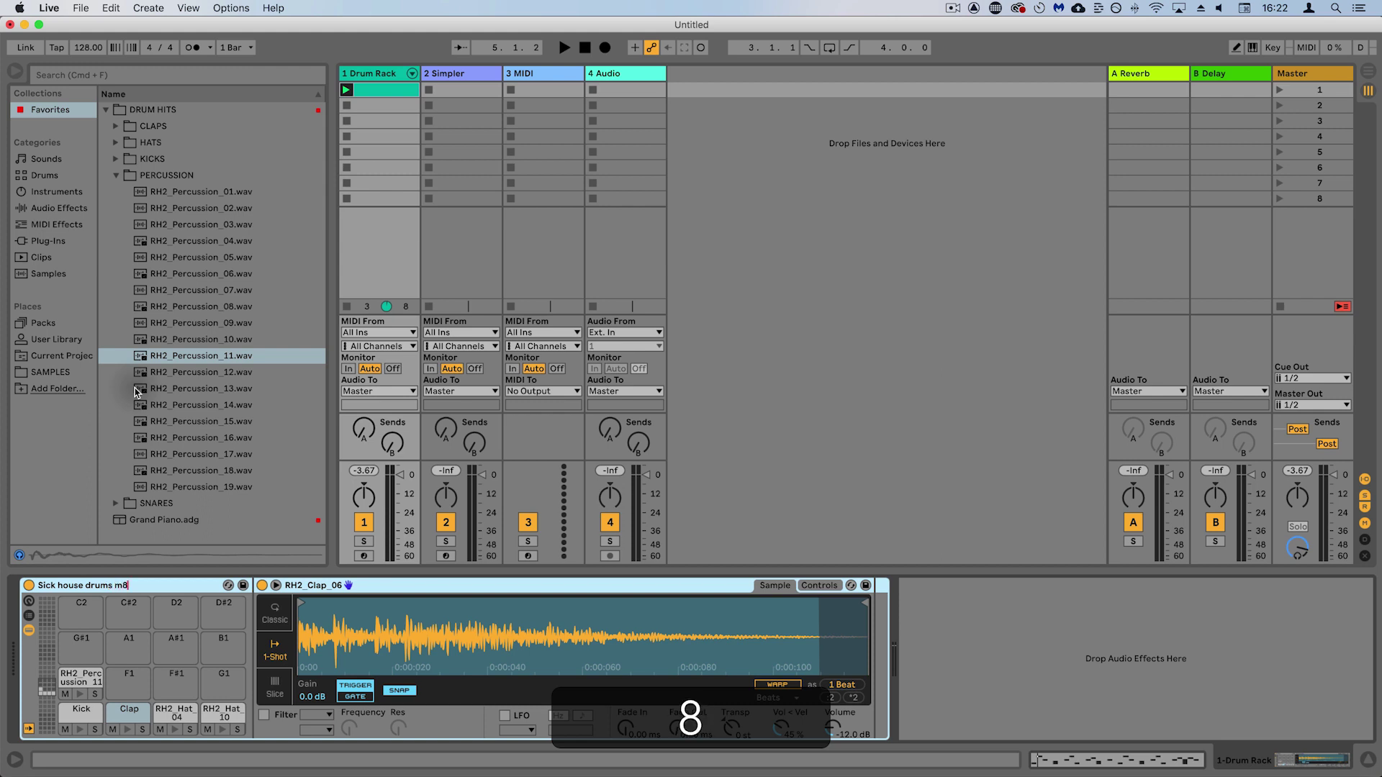
{"action": "key", "text": "Return"}
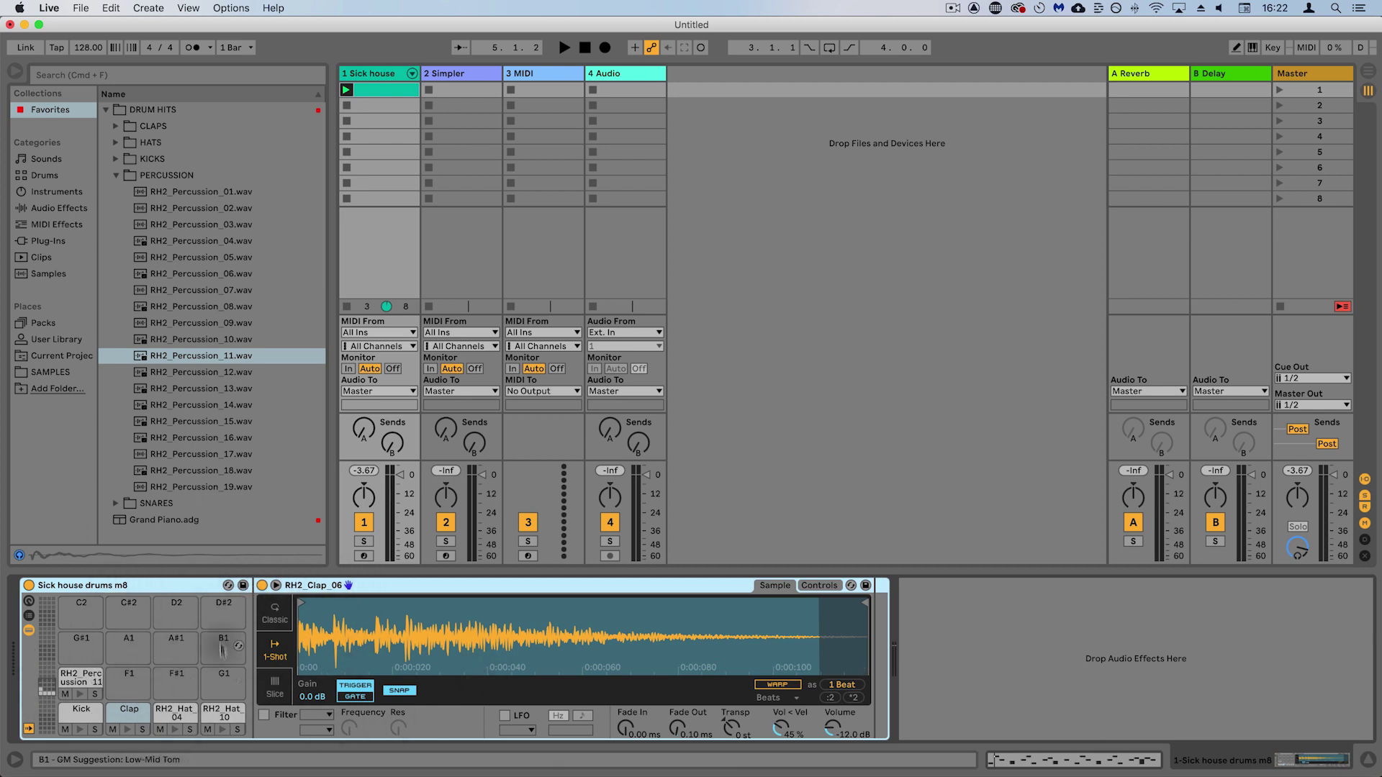
- Save the rack as the user preset 'Sick house drums m8' and view the User Library
{"action": "left_click", "coordinate": [243, 586]}
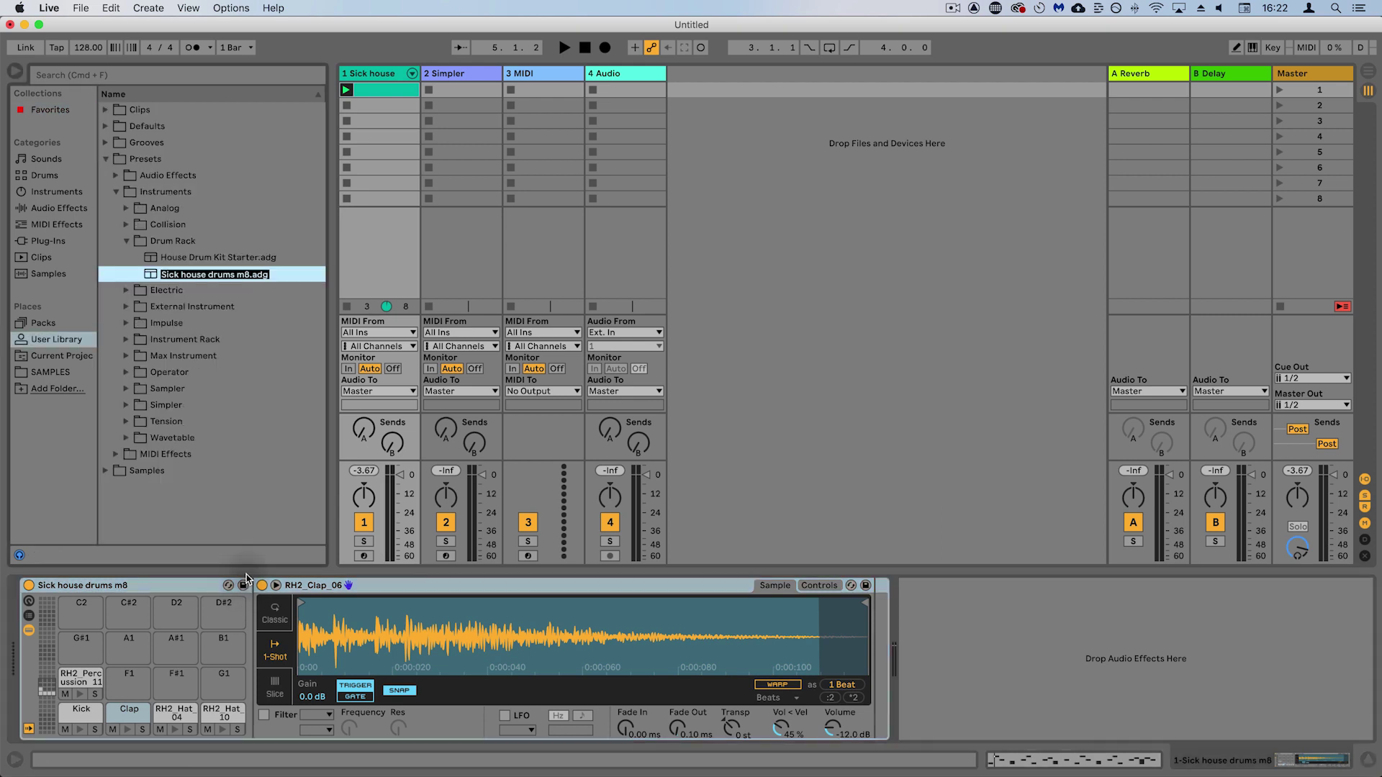
{"action": "key", "text": "Return"}
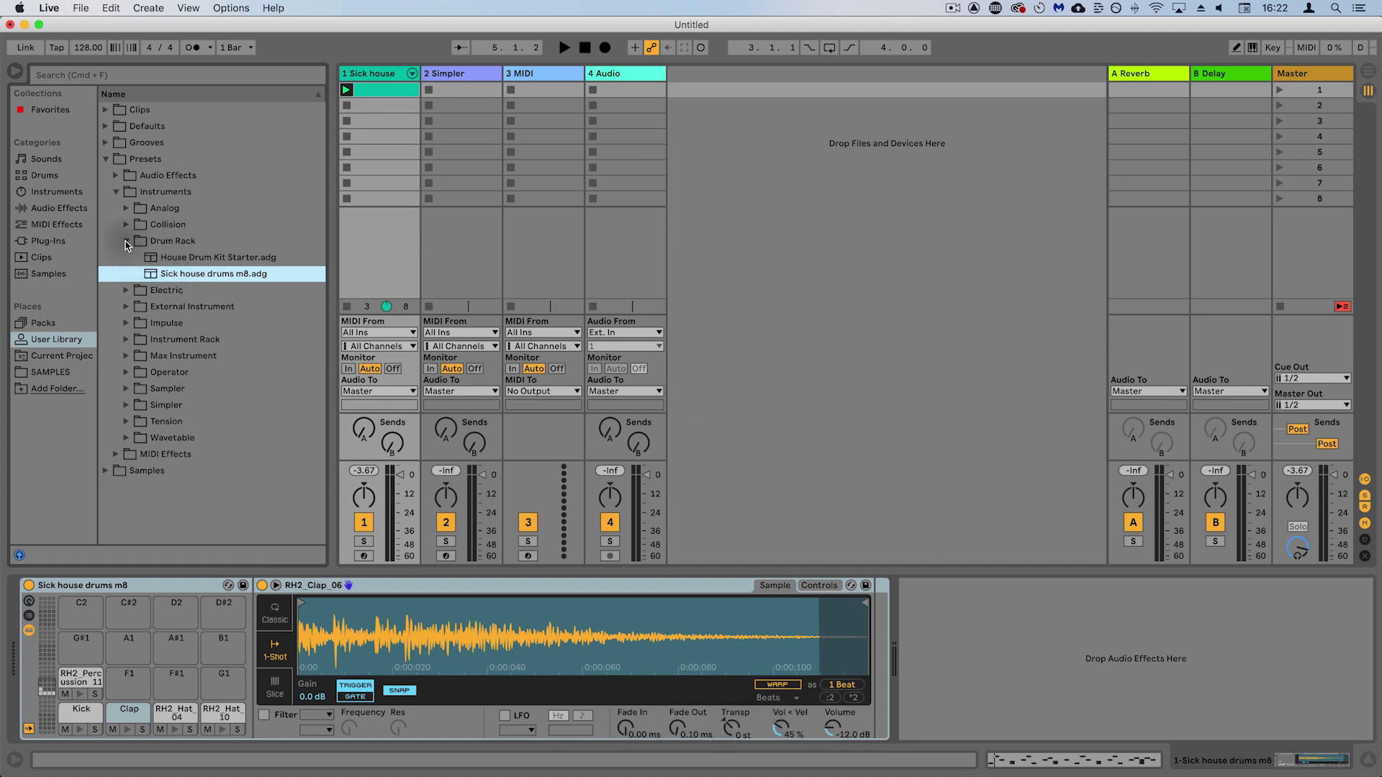
{"action": "left_click", "coordinate": [42, 341]}
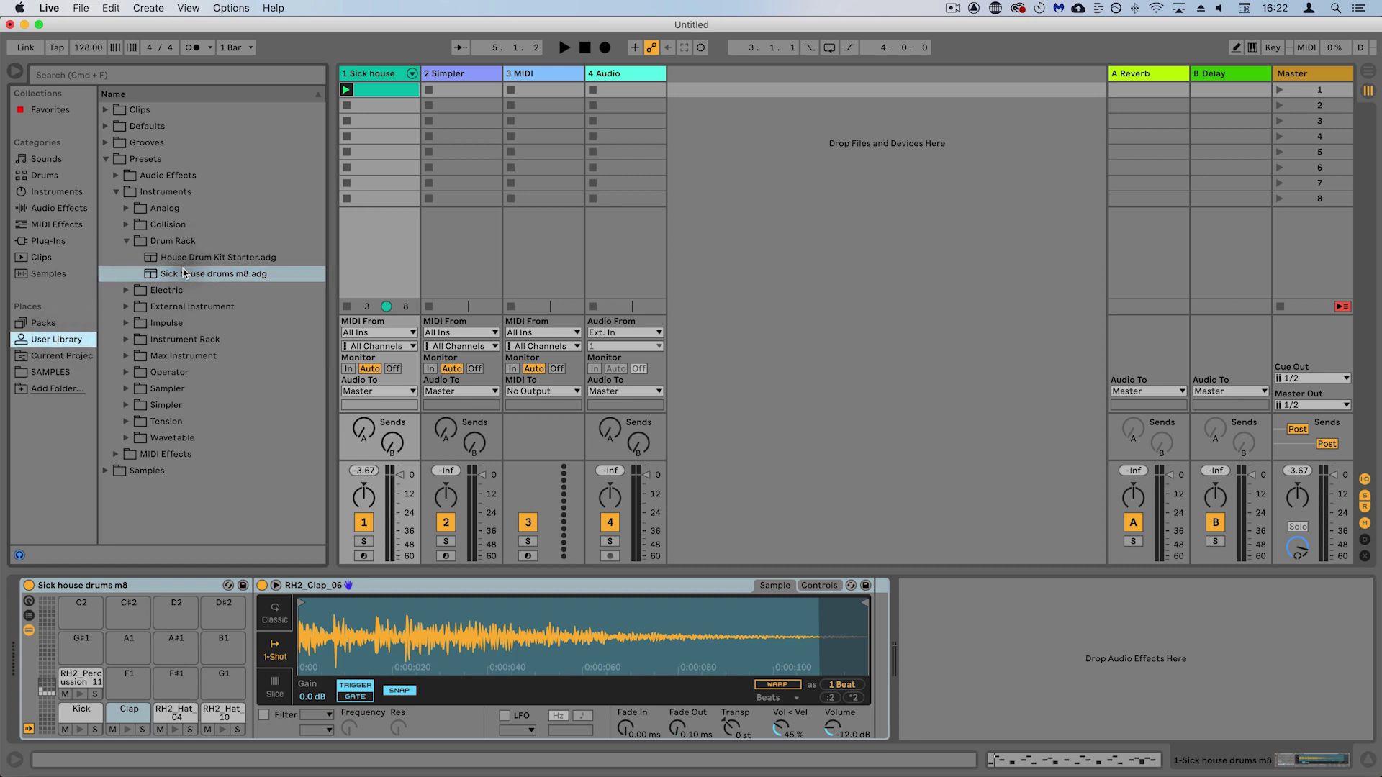
- List the presets saved under Instruments > Drum Rack, then delete the Sick house track
{"action": "left_click", "coordinate": [45, 176]}
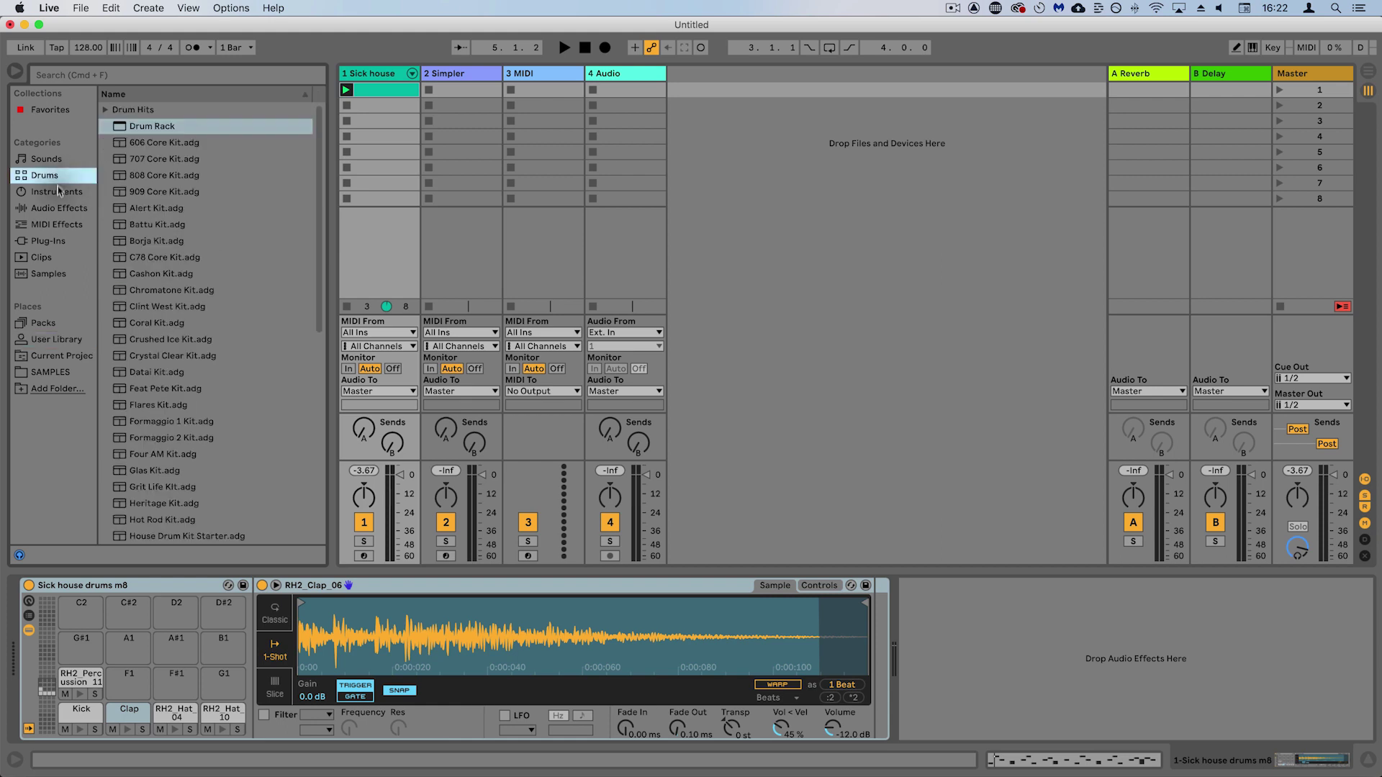
{"action": "left_click", "coordinate": [56, 191]}
{"action": "left_click", "coordinate": [152, 109]}
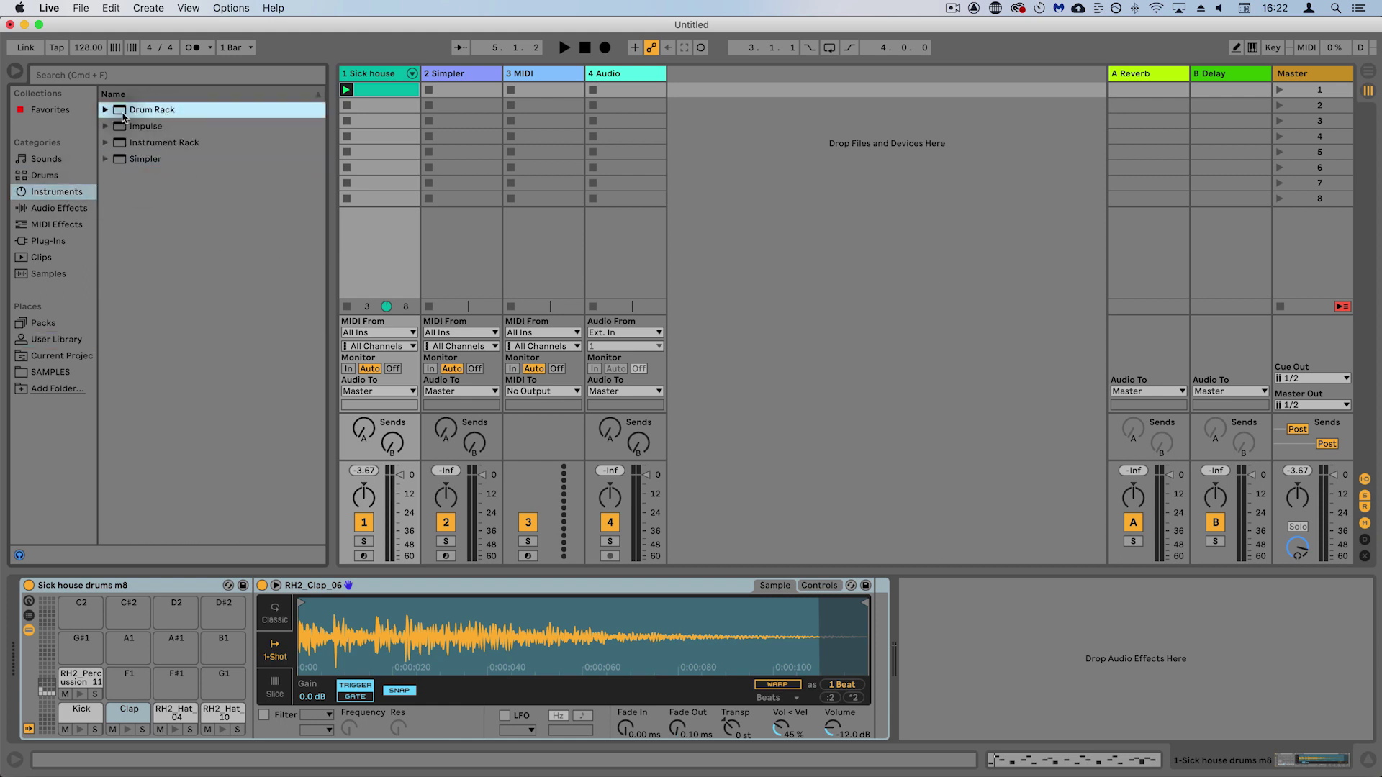
{"action": "left_click", "coordinate": [105, 110]}
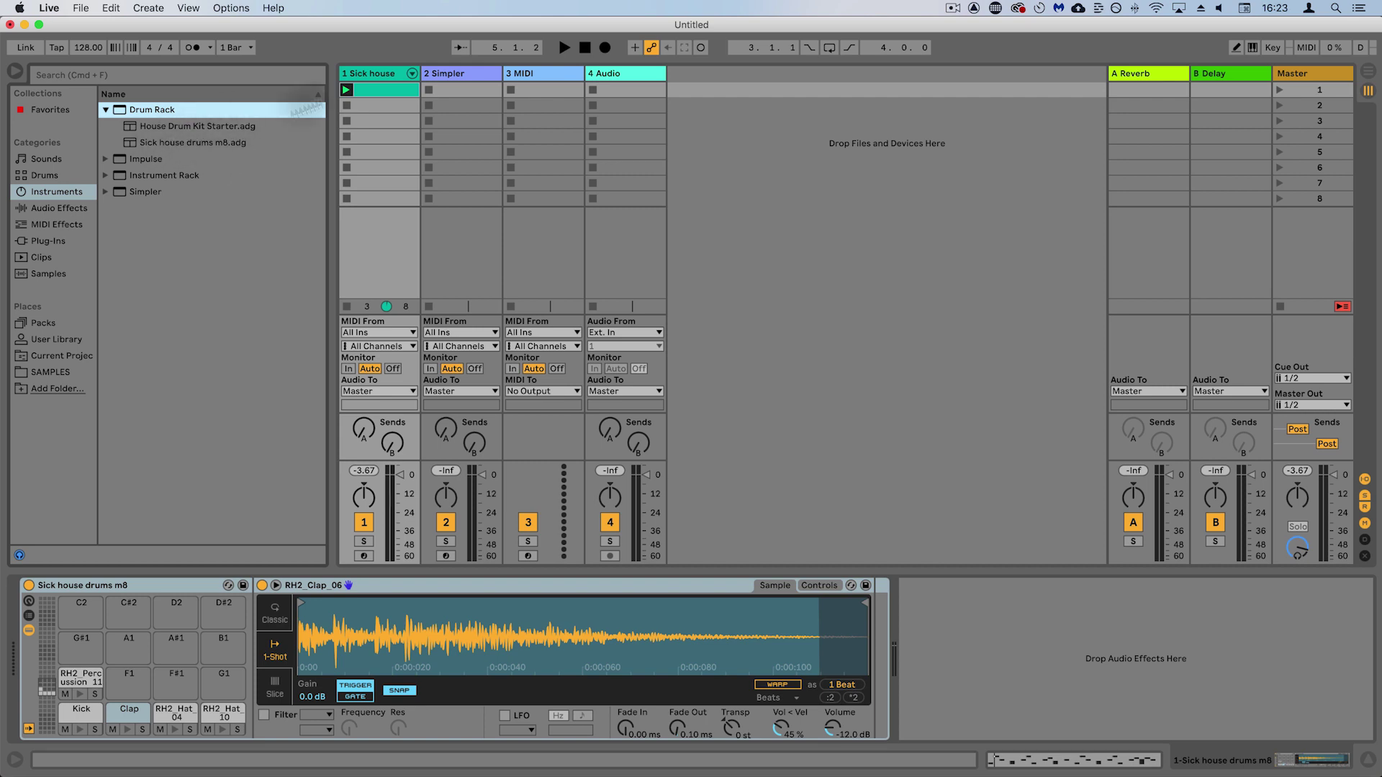
{"action": "left_click", "coordinate": [386, 74]}
{"action": "key", "text": "BackSpace"}
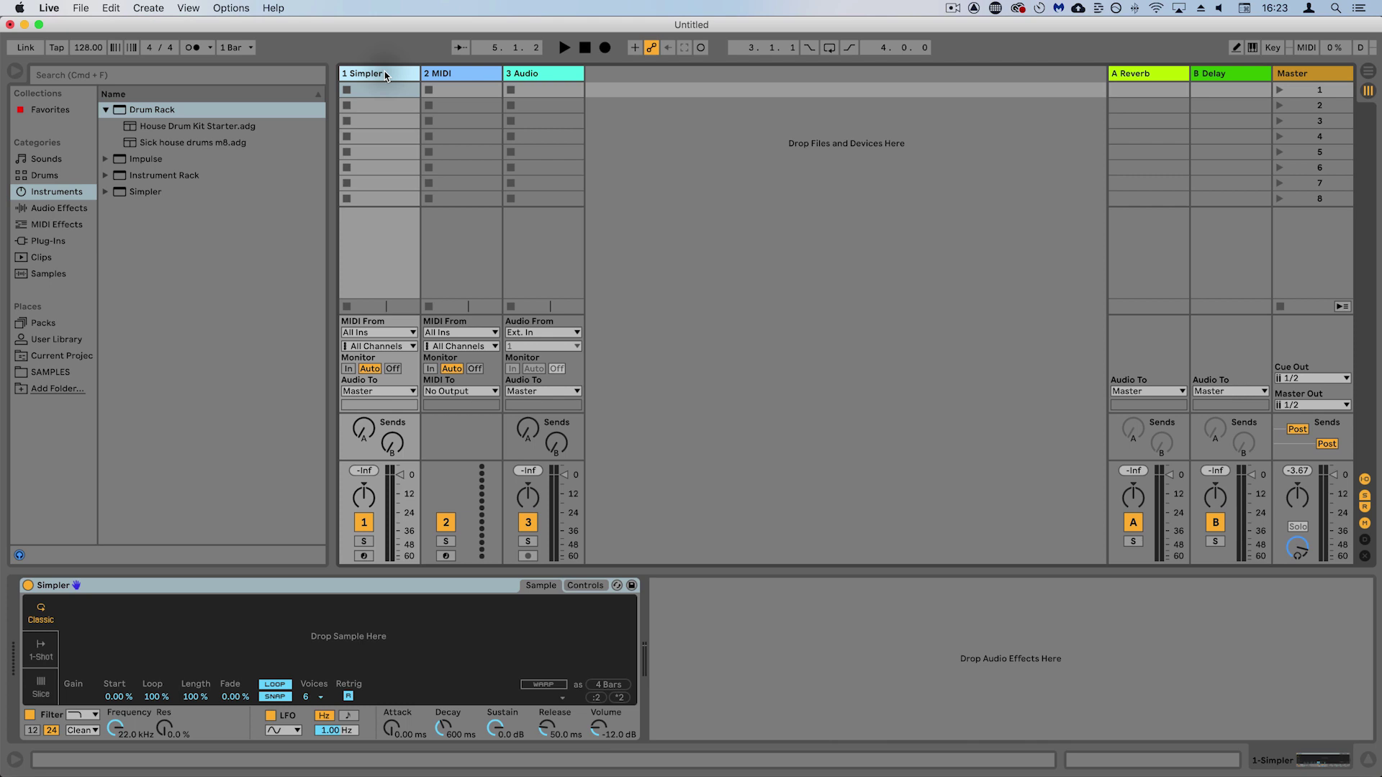
- Reload the Sick house drums m8 preset onto track 1, then delete that track
{"action": "left_click", "coordinate": [150, 142]}
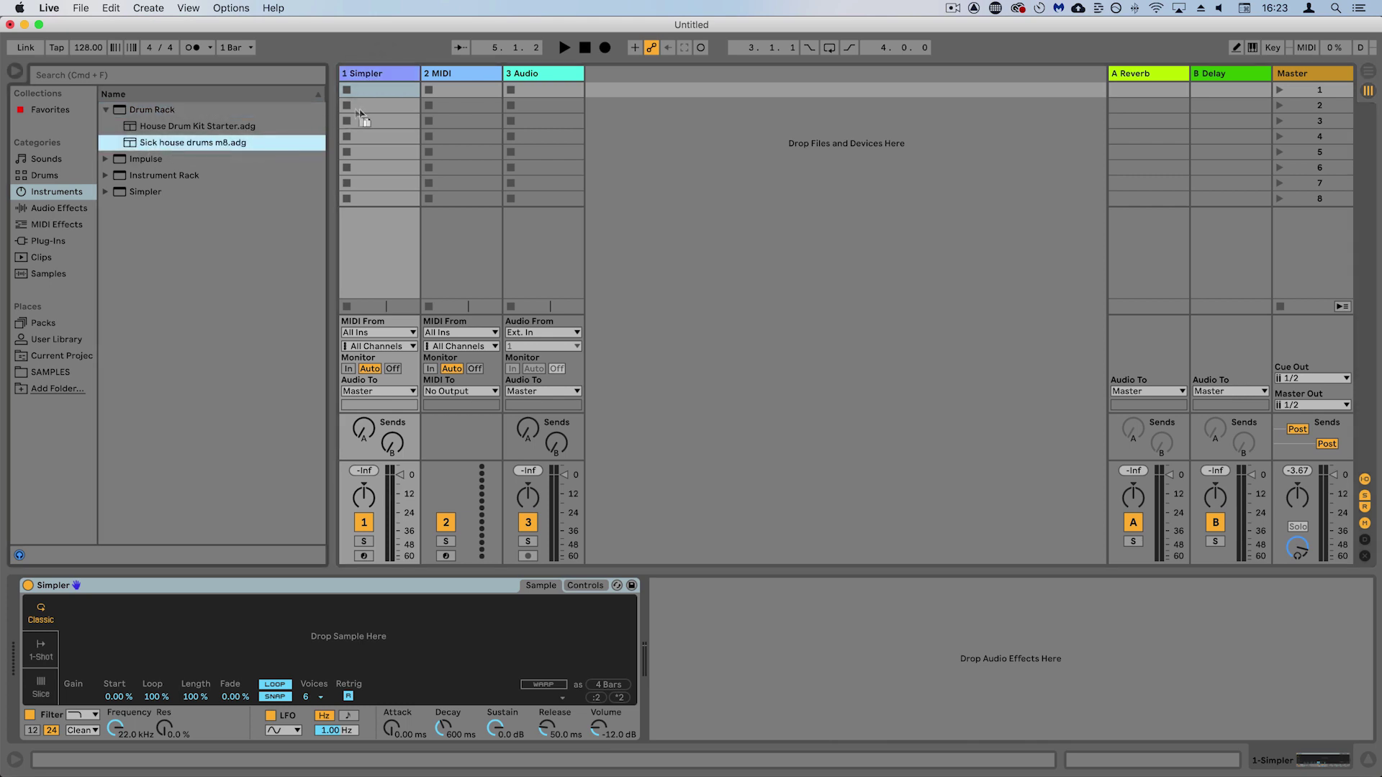
{"action": "left_click_drag", "start_coordinate": [362, 118], "coordinate": [362, 110]}
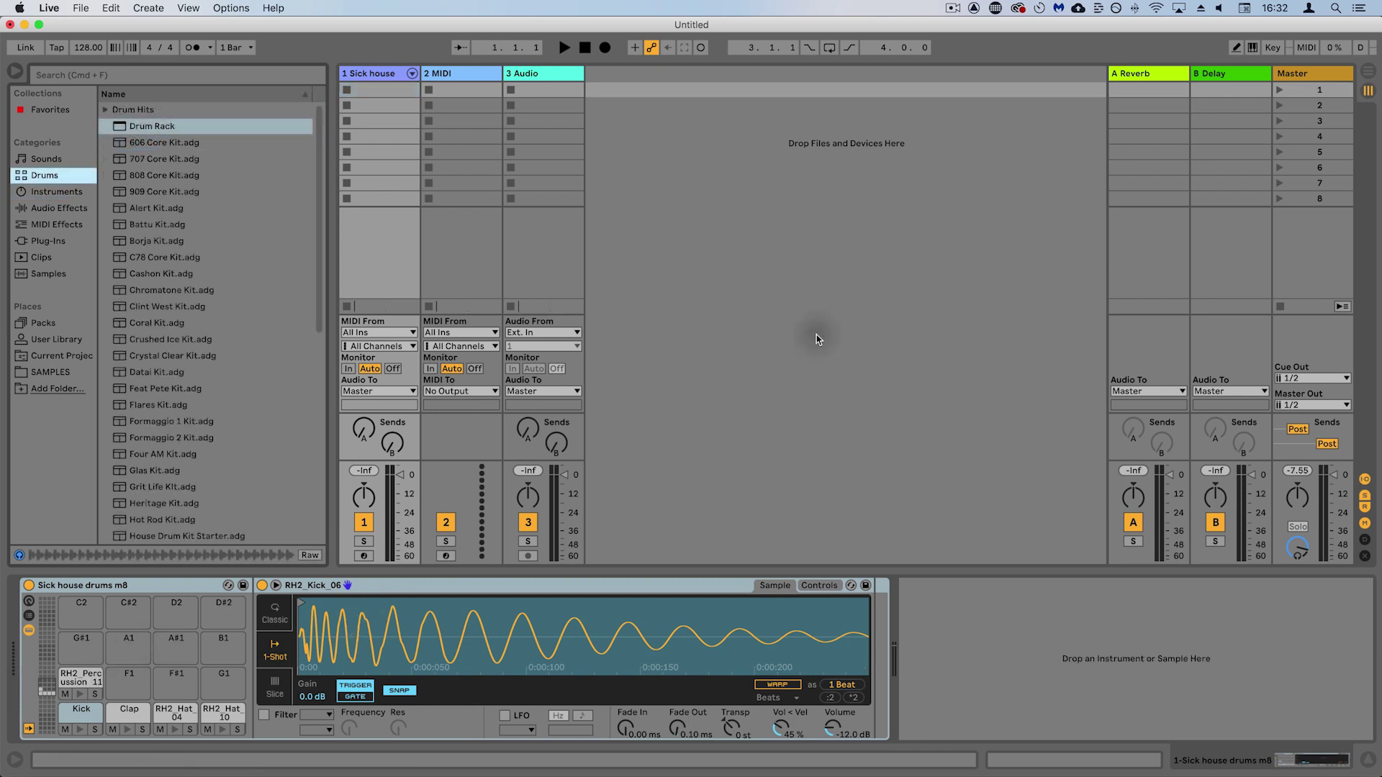
{"action": "left_click", "coordinate": [378, 74]}
{"action": "key", "text": "BackSpace"}
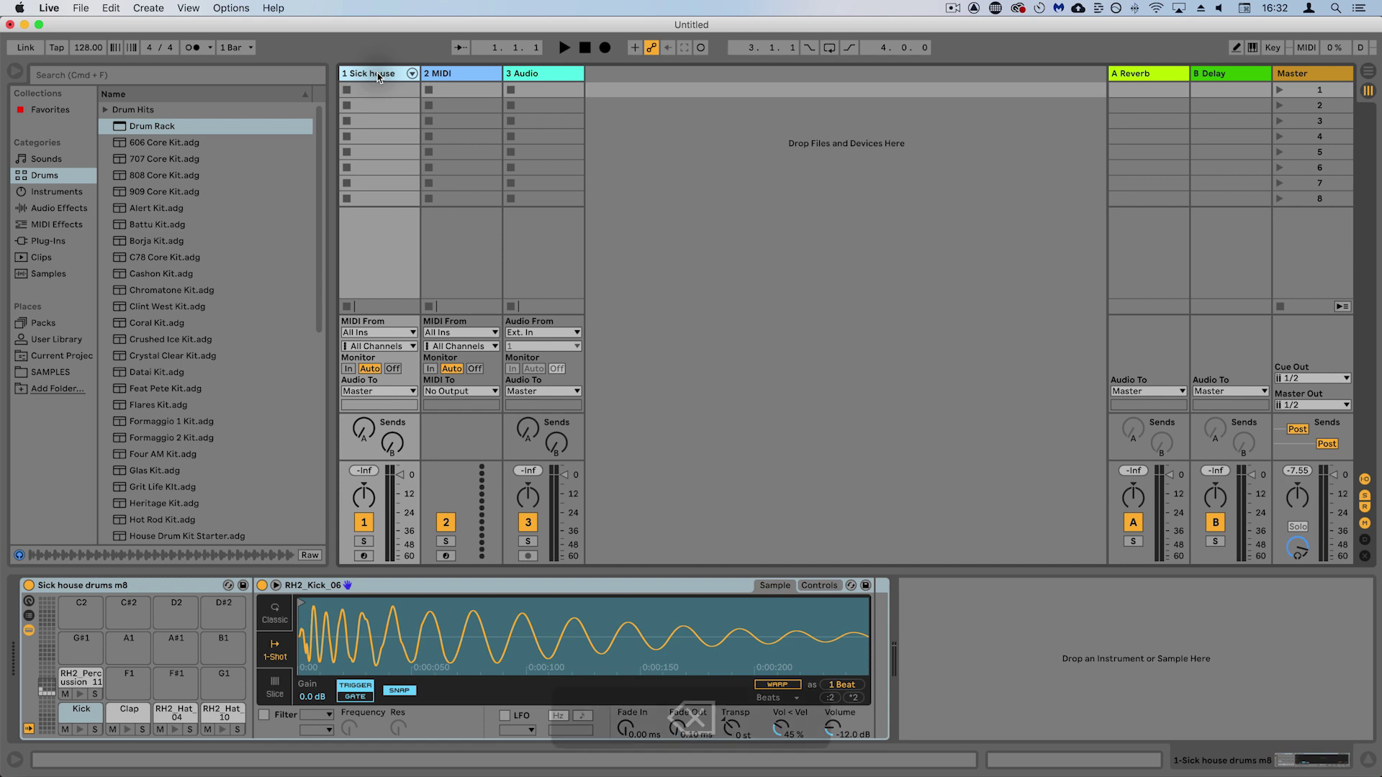
- Load an empty Drum Rack on the MIDI track and select RH2_125_Drum_Pinger.wav in SAMPLES > FULL DRUM LOOPS
{"action": "left_click", "coordinate": [154, 130]}
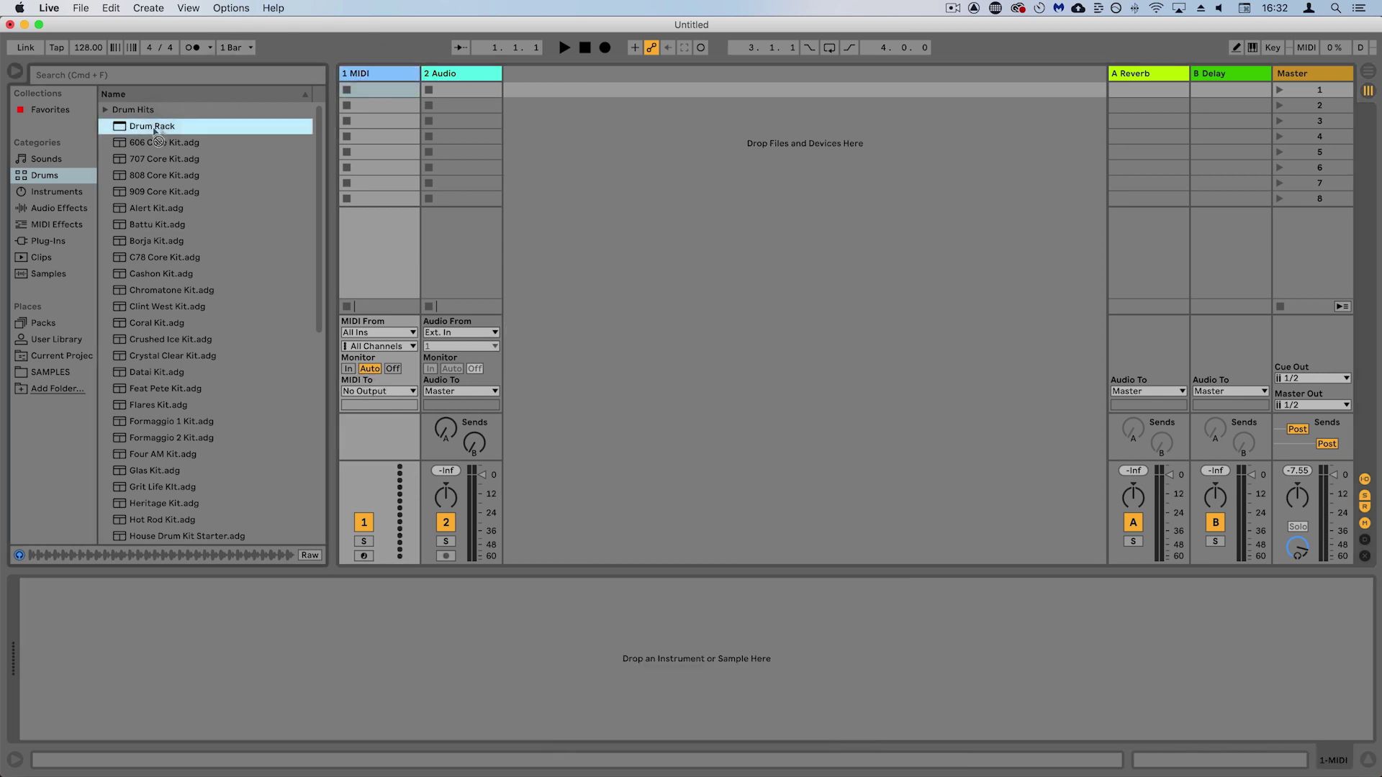
{"action": "left_click_drag", "start_coordinate": [365, 124], "coordinate": [366, 126]}
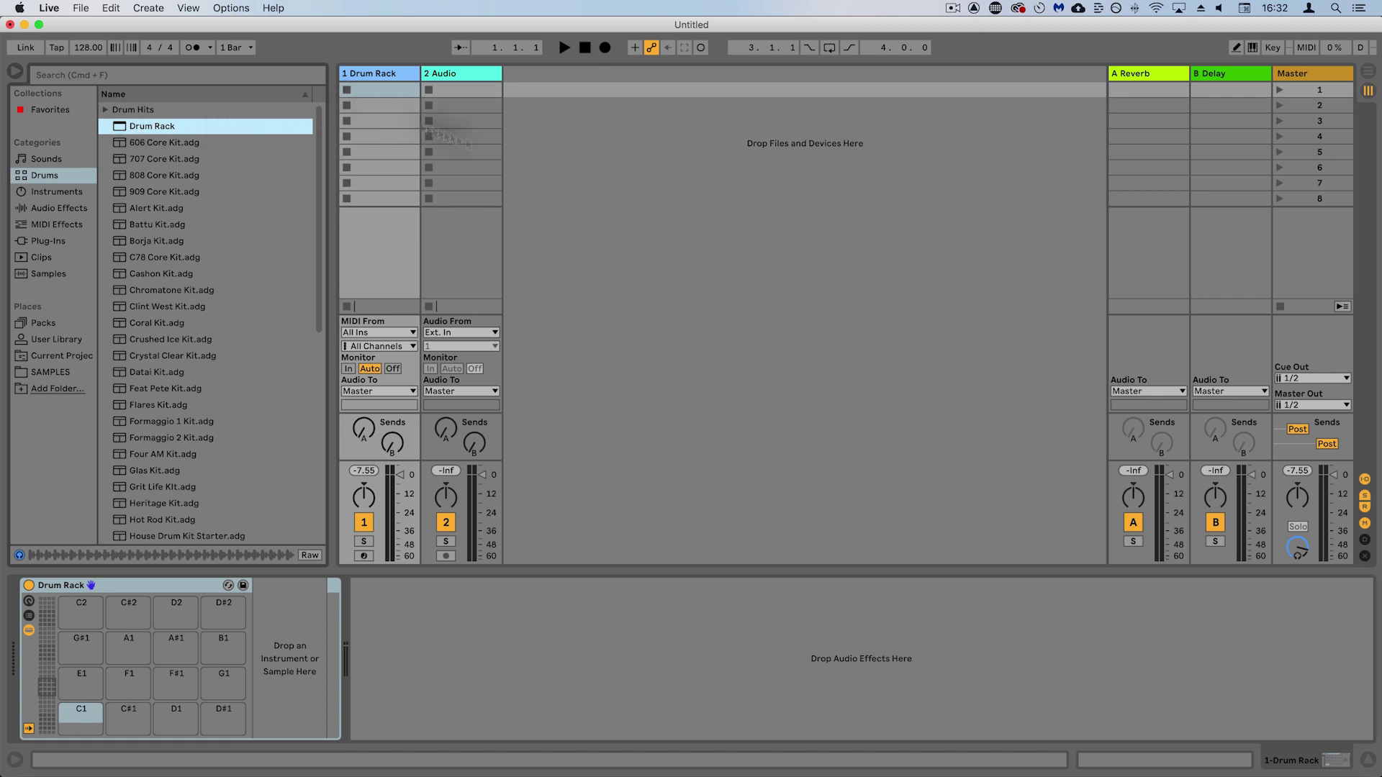
{"action": "left_click", "coordinate": [50, 372]}
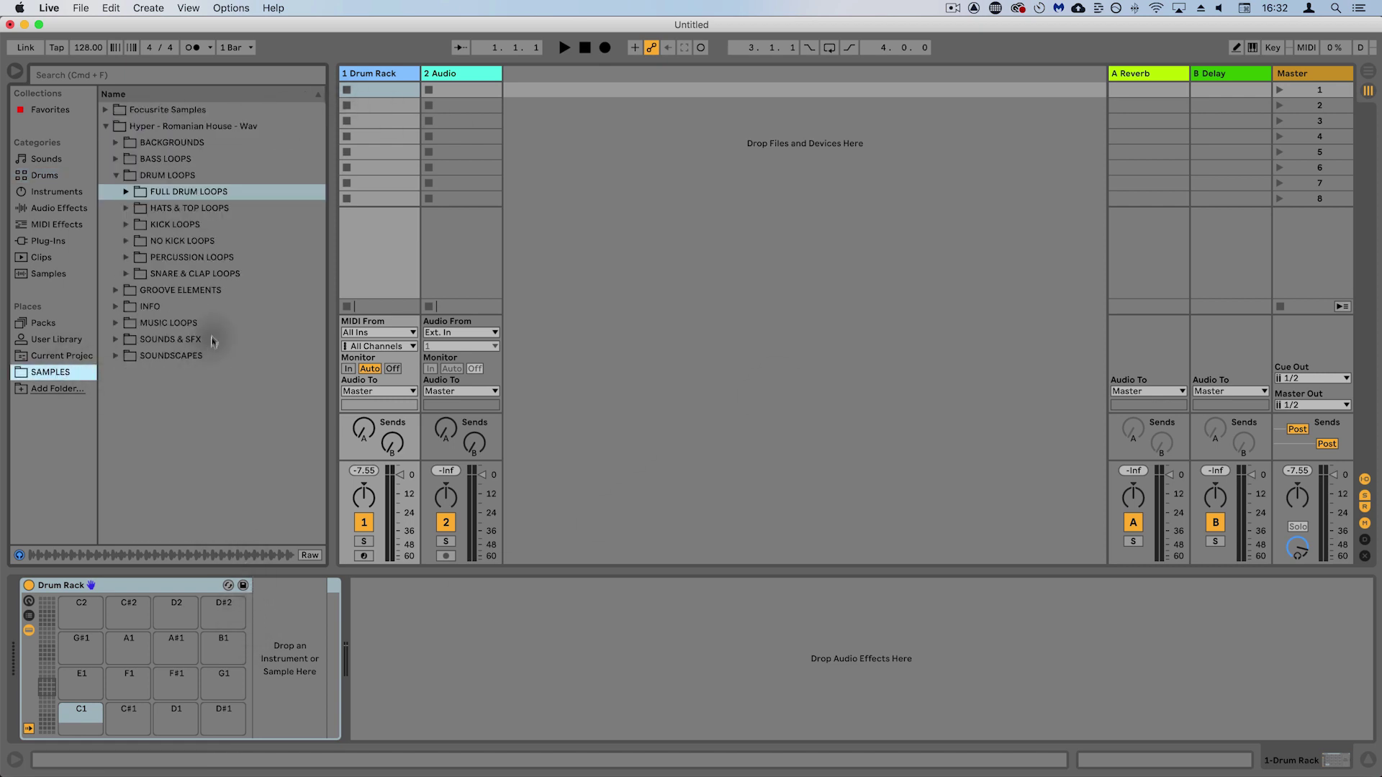
{"action": "left_click", "coordinate": [125, 193]}
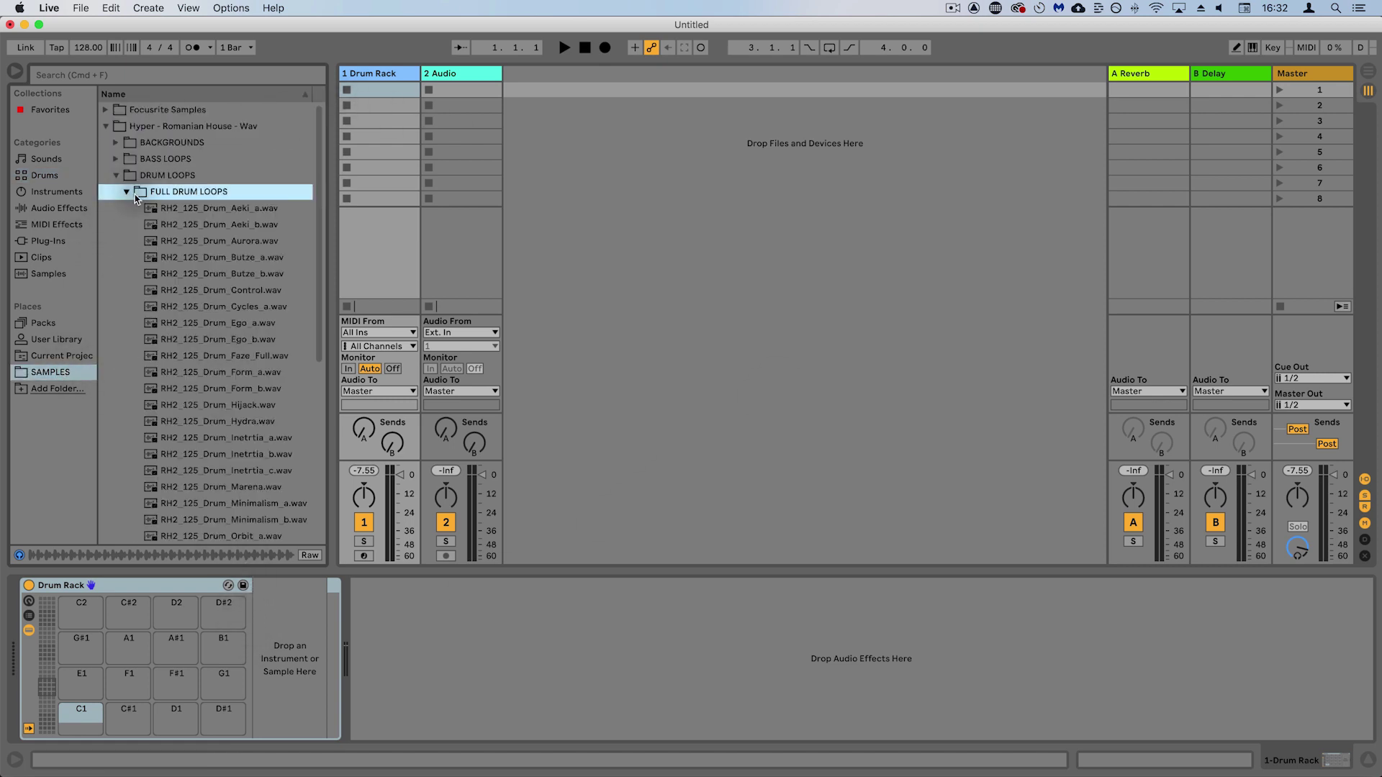
{"action": "scroll", "coordinate": [231, 354], "scroll_direction": "down", "scroll_amount": 5}
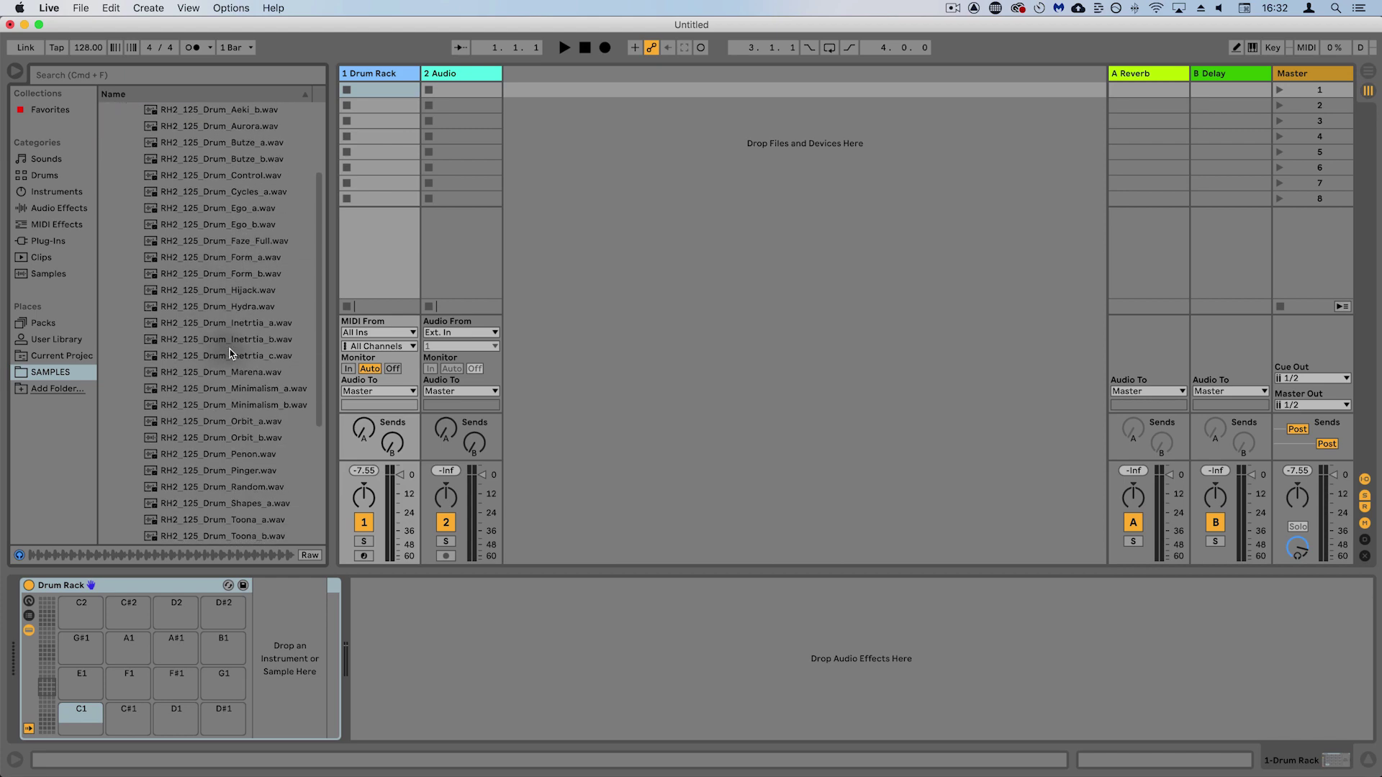
{"action": "left_click", "coordinate": [281, 472]}
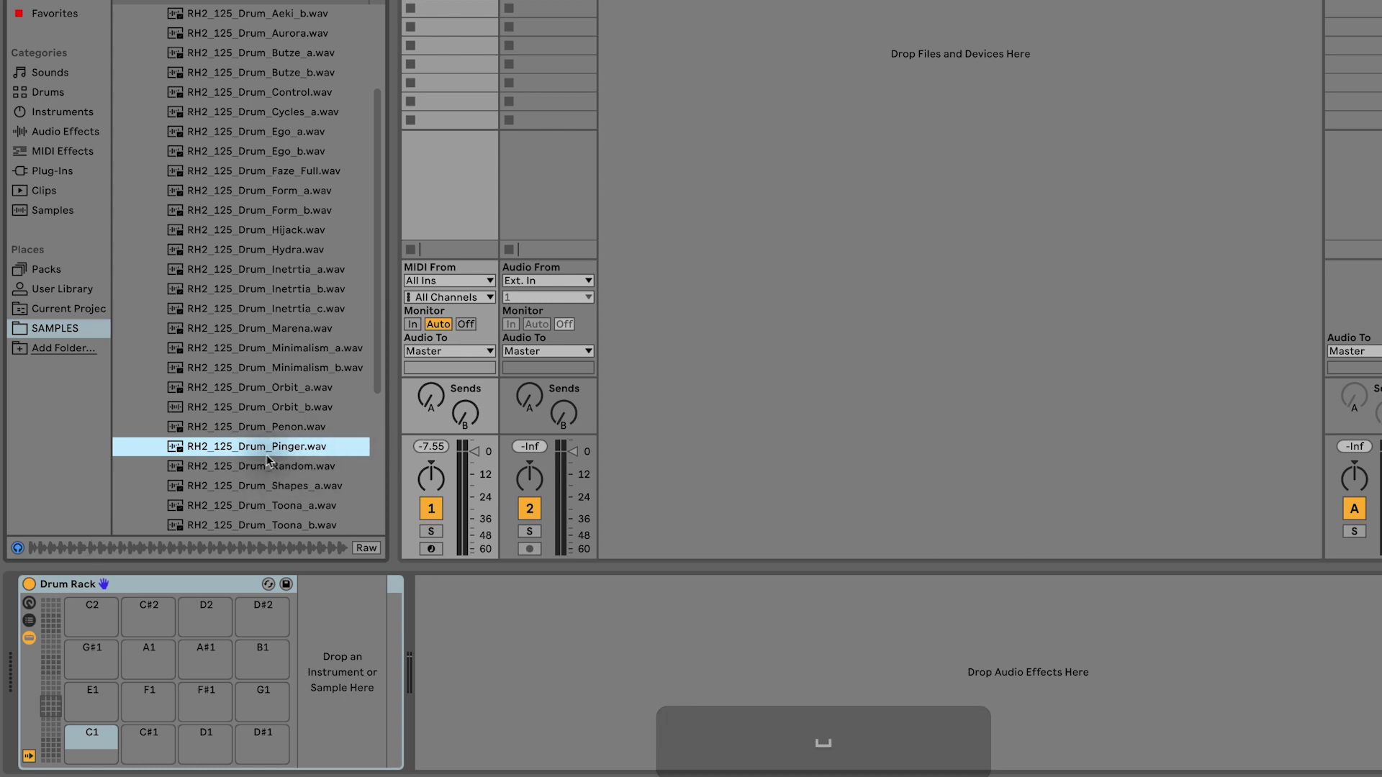
- Load the Pinger loop onto pad C1 and trim its sample end to about 150 ms
{"action": "left_click_drag", "start_coordinate": [257, 450], "coordinate": [79, 747]}
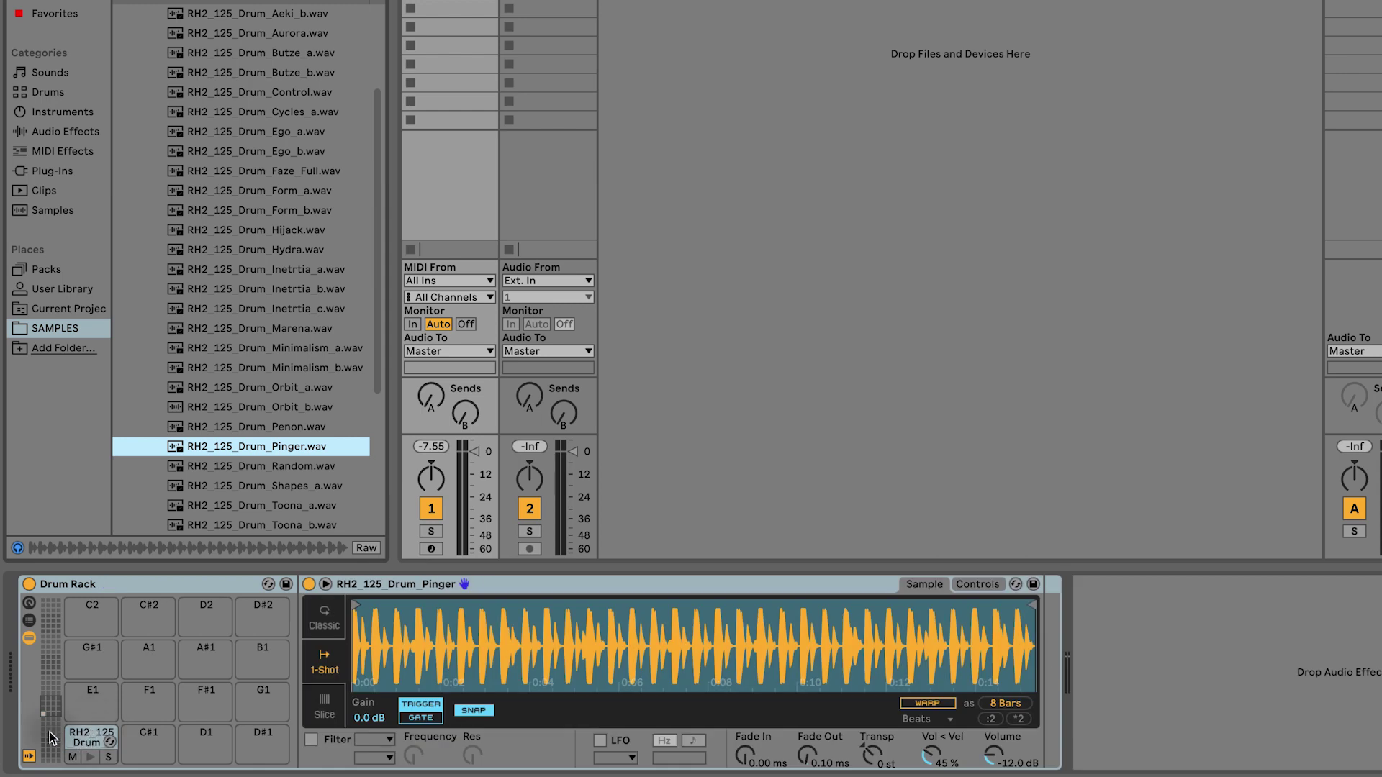
{"action": "left_click", "coordinate": [322, 670]}
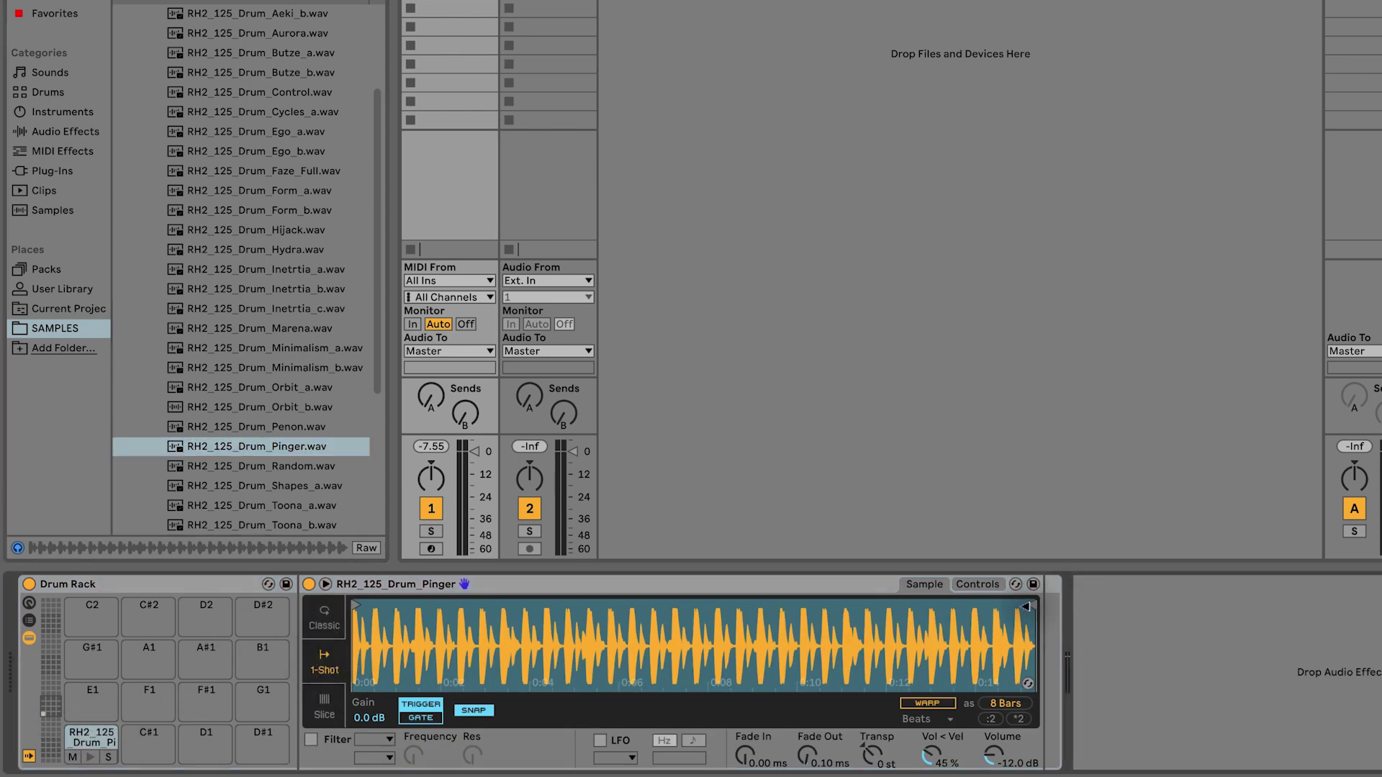
{"action": "mouse_move", "coordinate": [1031, 606]}
{"action": "left_mouse_down"}
{"action": "mouse_move", "coordinate": [355, 606]}
{"action": "mouse_move", "coordinate": [362, 623]}
{"action": "left_mouse_up"}
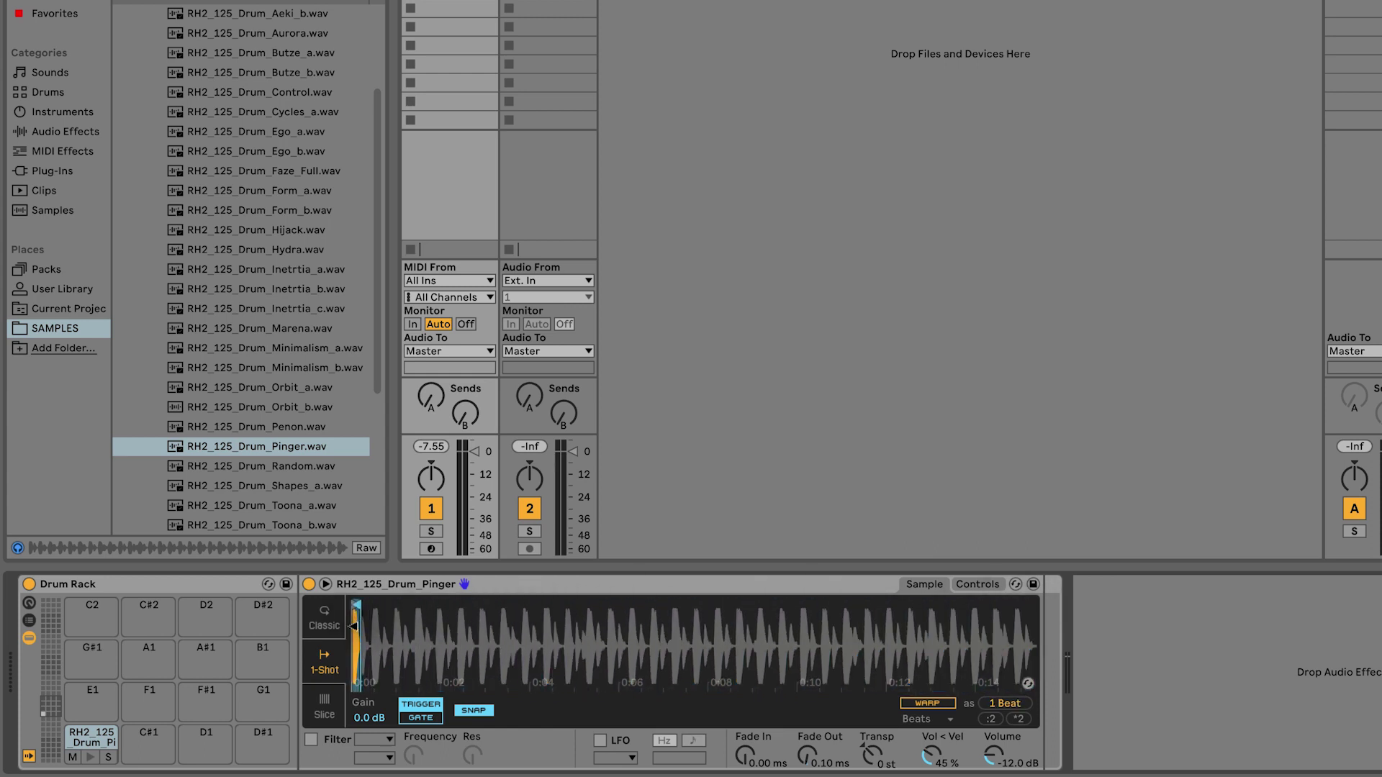
{"action": "scroll", "coordinate": [432, 634], "scroll_direction": "up", "scroll_amount": 5}
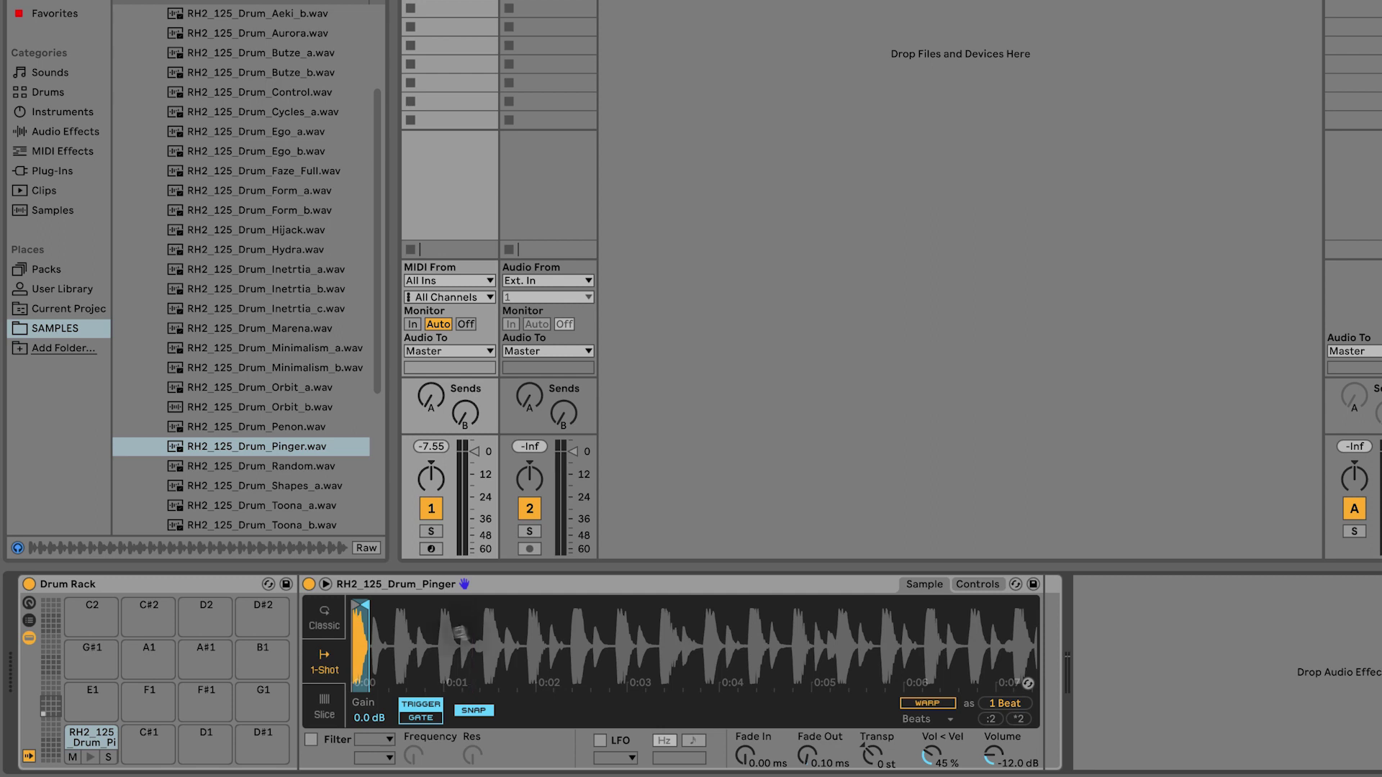
{"action": "scroll", "coordinate": [459, 633], "scroll_direction": "down", "scroll_amount": 2}
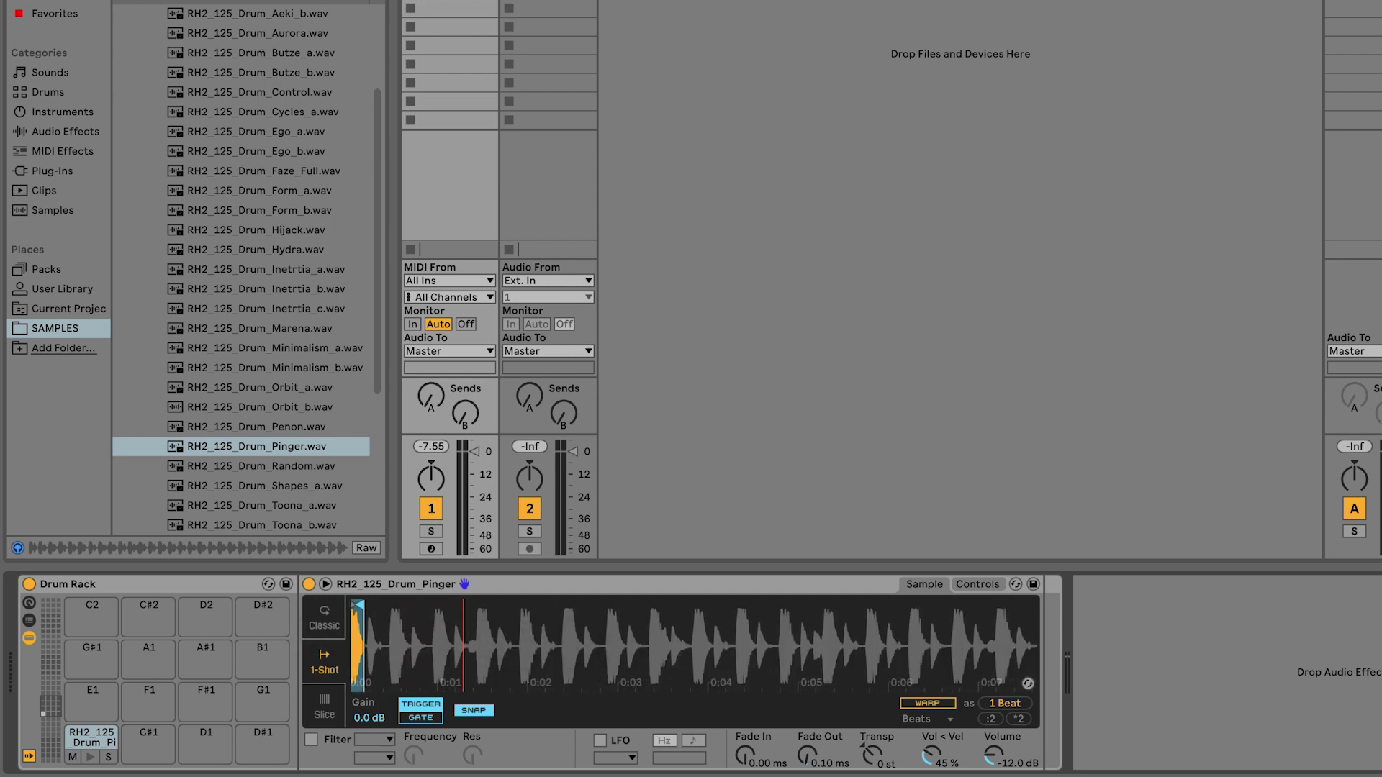
{"action": "scroll", "coordinate": [463, 633], "scroll_direction": "down", "scroll_amount": 3}
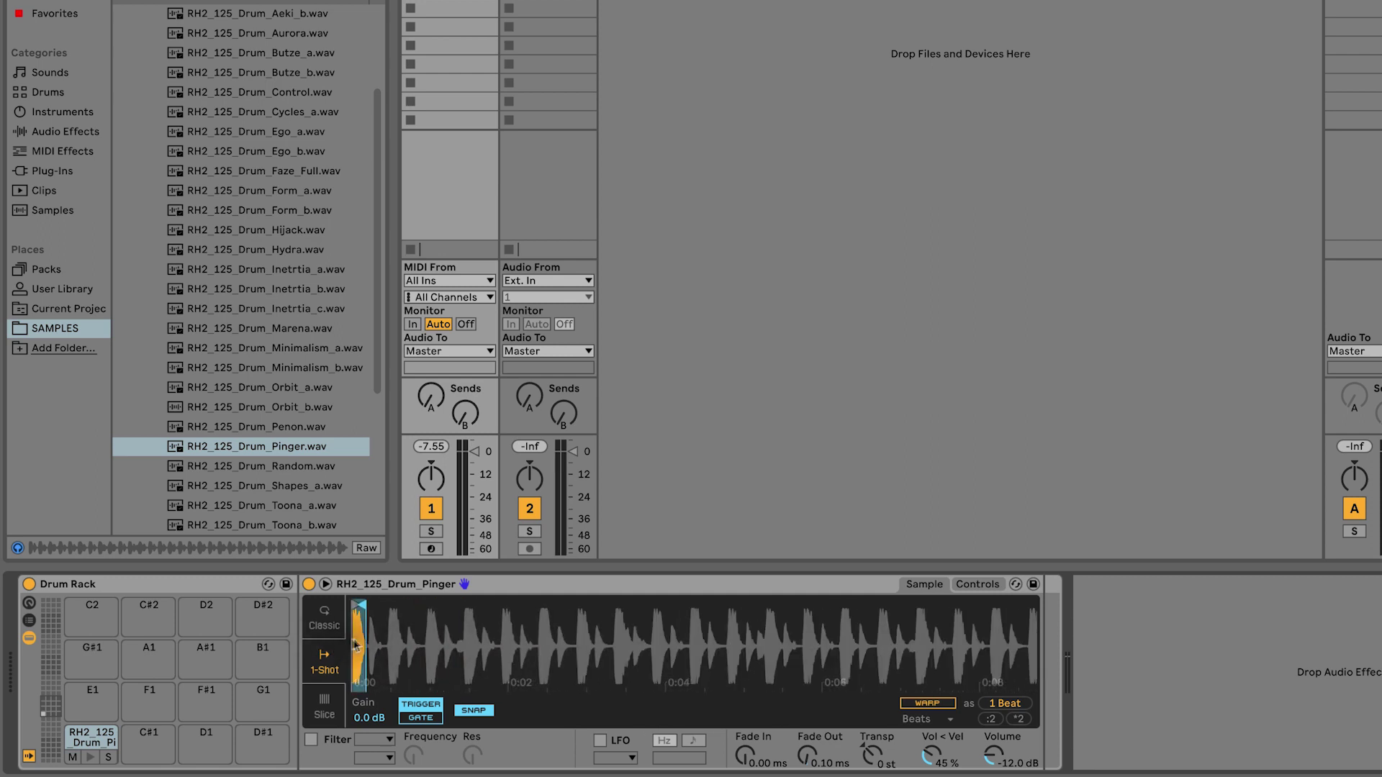
{"action": "left_click_drag", "start_coordinate": [355, 645], "coordinate": [365, 551]}
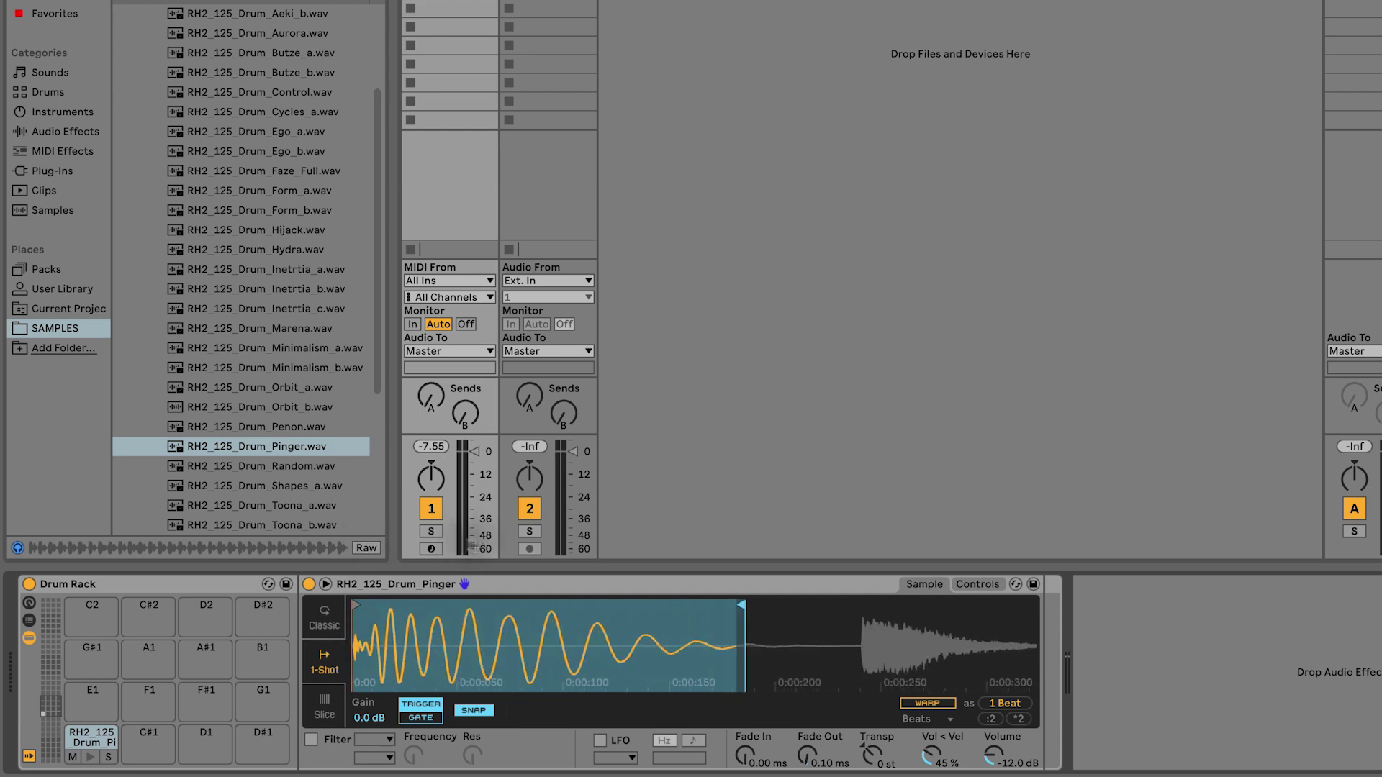
{"action": "left_click_drag", "start_coordinate": [740, 608], "coordinate": [711, 607]}
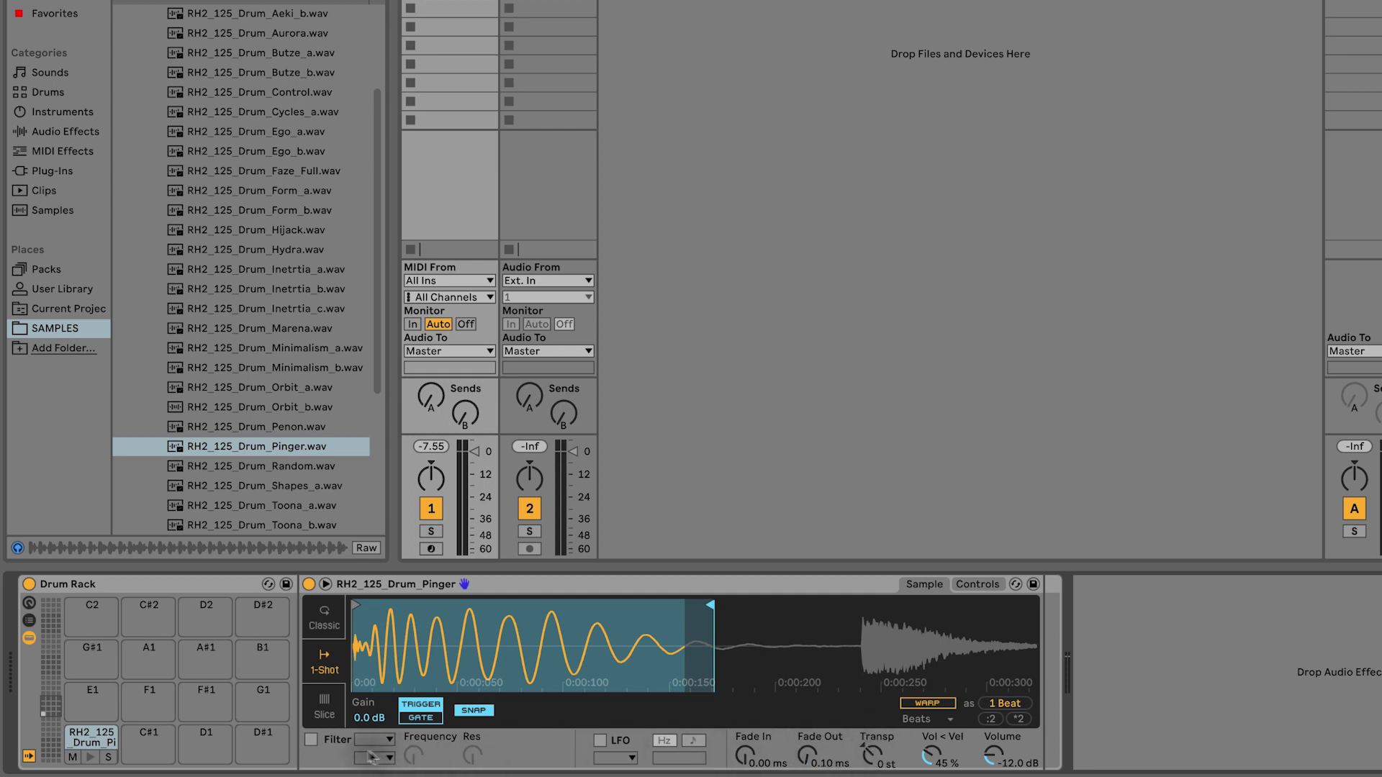
- Toggle the filter on and off, then give the sample a 54.9 ms fade-out
{"action": "left_click", "coordinate": [311, 739]}
{"action": "left_click", "coordinate": [311, 740]}
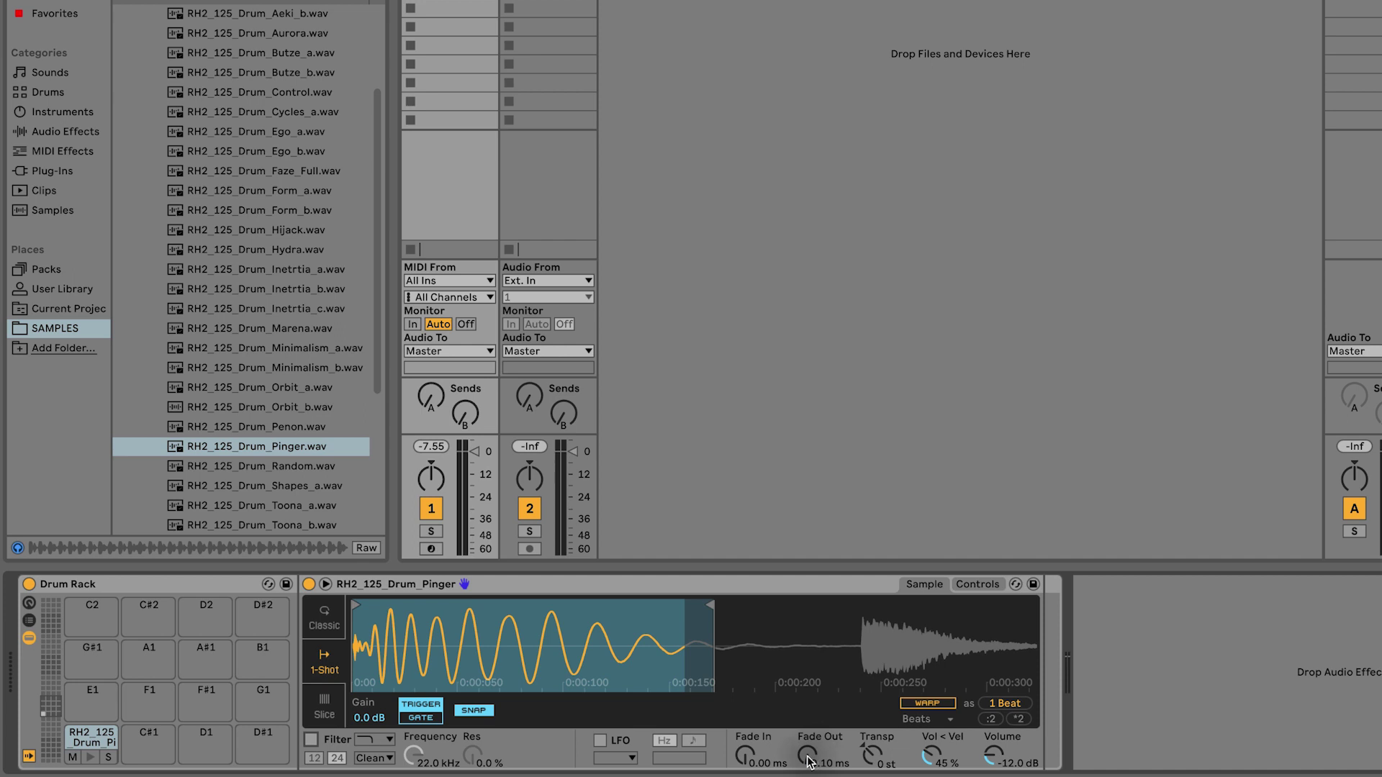
{"action": "mouse_move", "coordinate": [808, 762]}
{"action": "left_mouse_down"}
{"action": "mouse_move", "coordinate": [808, 748]}
{"action": "mouse_move", "coordinate": [808, 762]}
{"action": "left_mouse_up"}
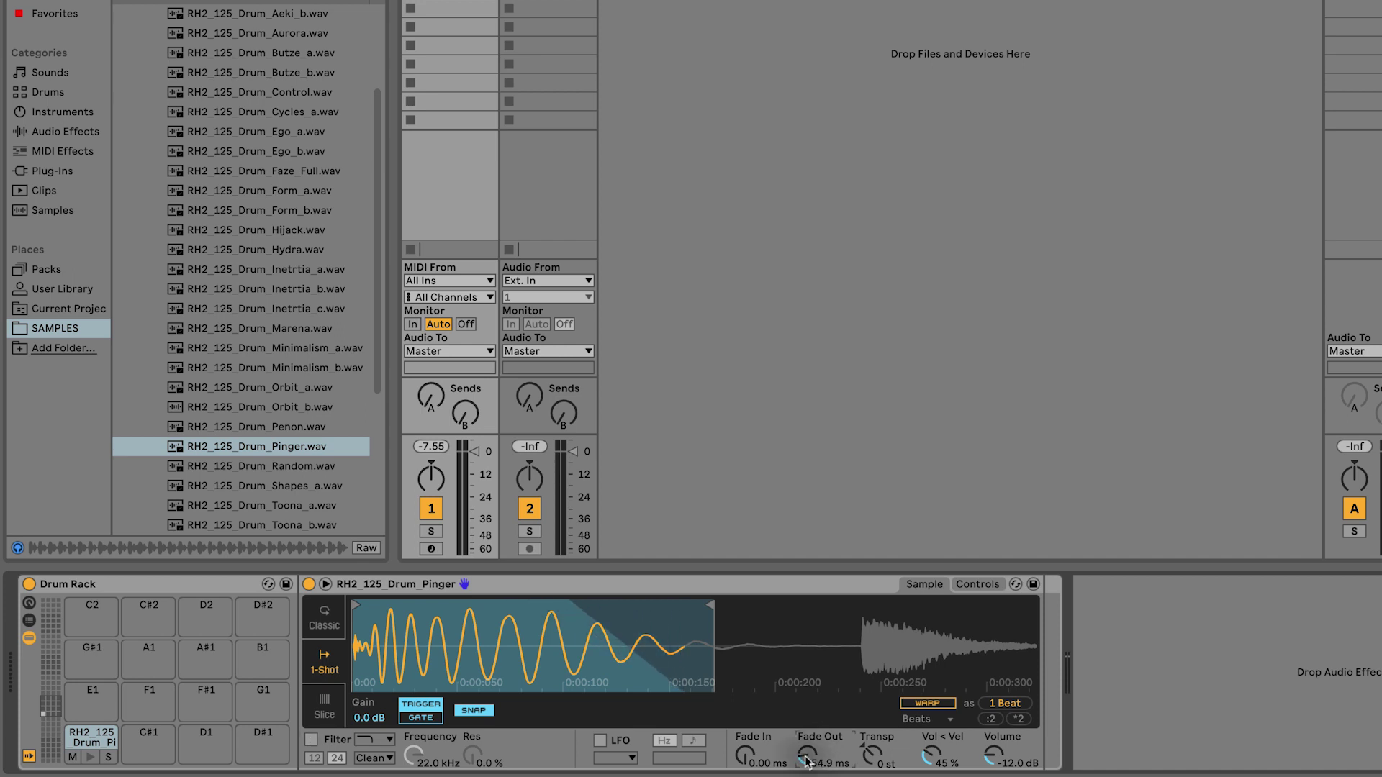
- Extend the C1 sample end to about 200 ms, auditioning before and after
{"action": "left_click", "coordinate": [91, 758]}
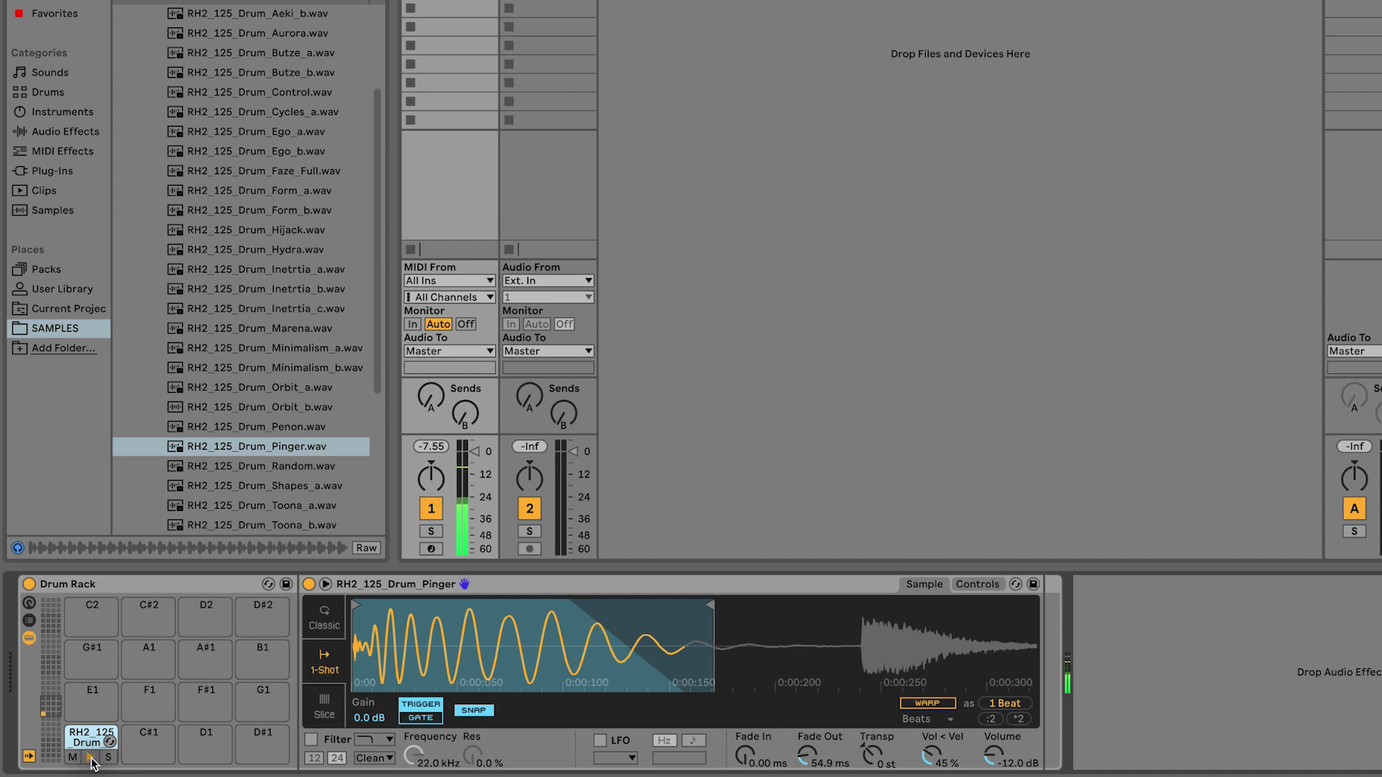
{"action": "left_click_drag", "start_coordinate": [703, 611], "coordinate": [783, 610]}
{"action": "left_click", "coordinate": [90, 758]}
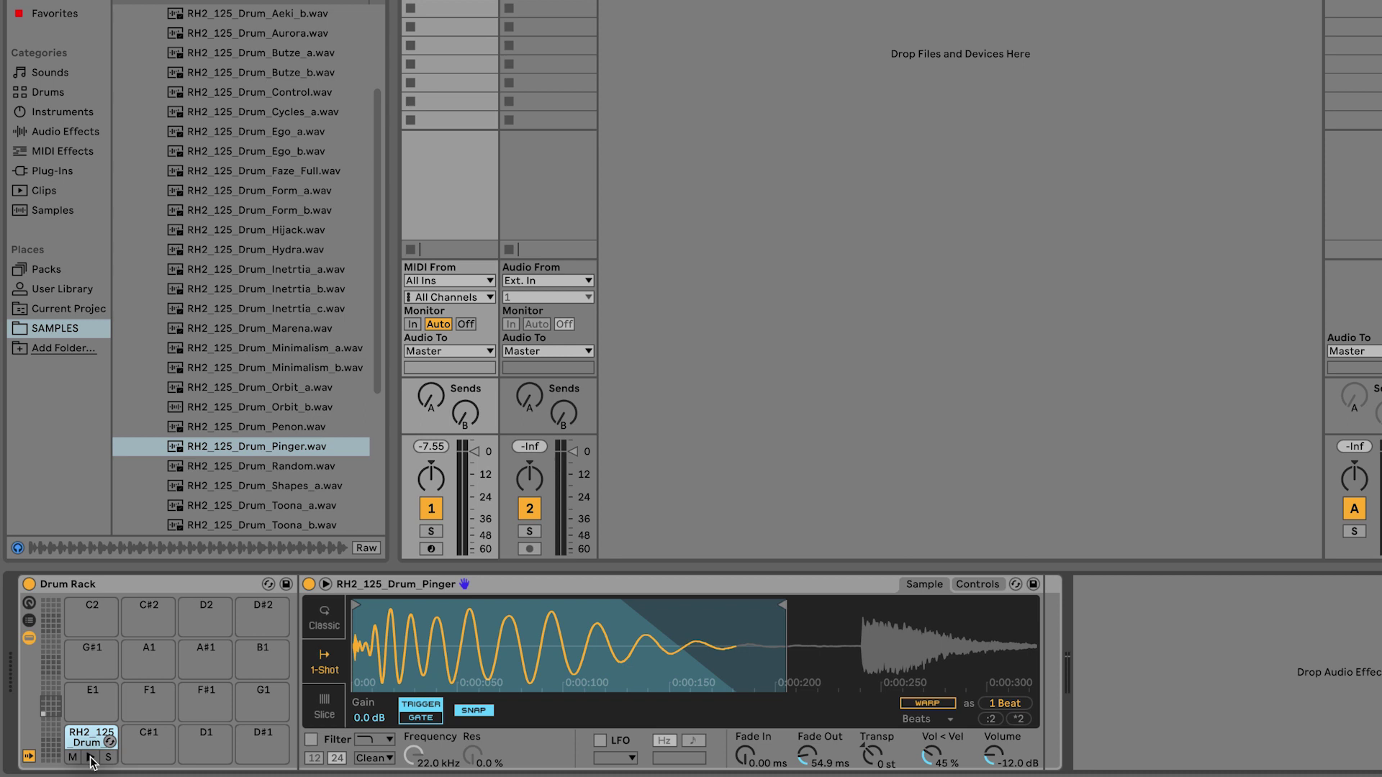
- Try the filter with cutoff near 2 kHz against the dry sound, leaving it off
{"action": "left_click", "coordinate": [311, 739]}
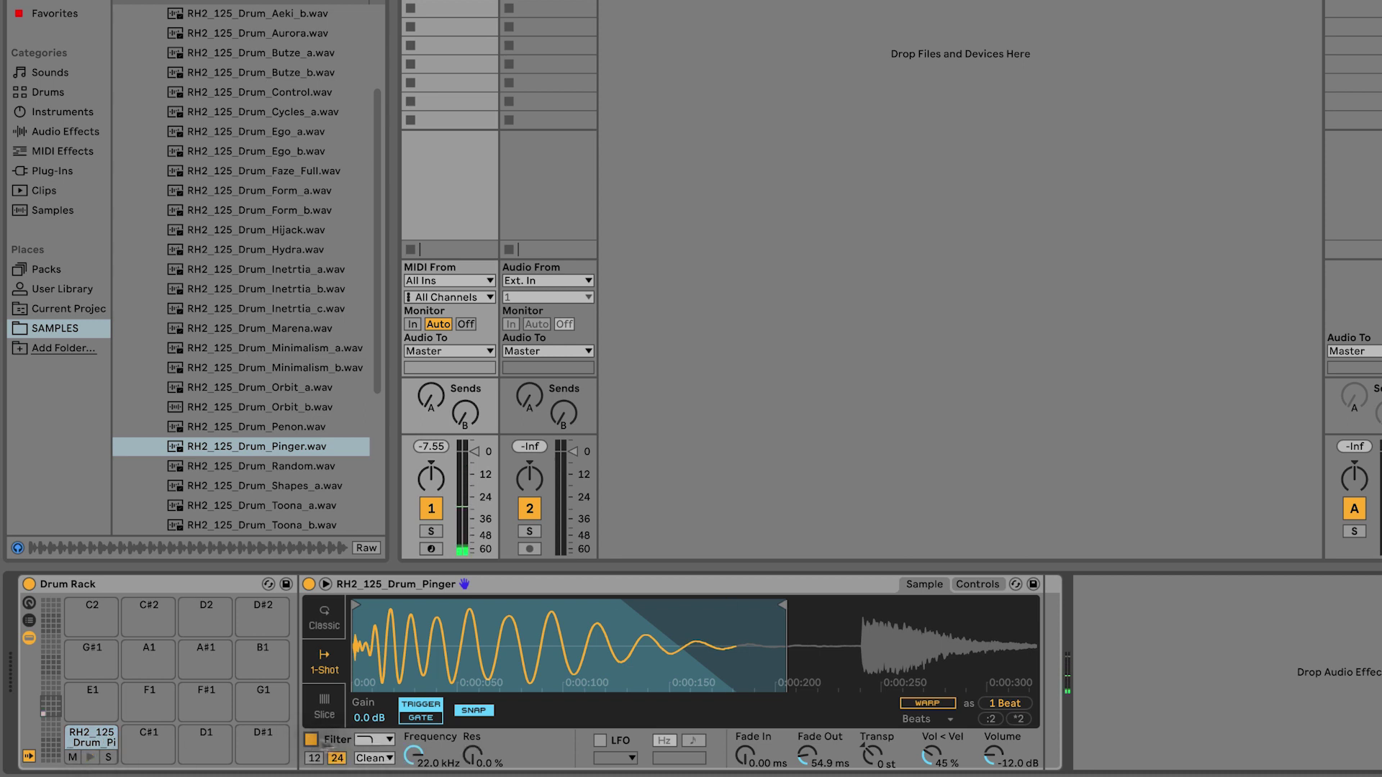
{"action": "mouse_move", "coordinate": [413, 755]}
{"action": "left_mouse_down"}
{"action": "mouse_move", "coordinate": [413, 776]}
{"action": "mouse_move", "coordinate": [414, 745]}
{"action": "left_mouse_up"}
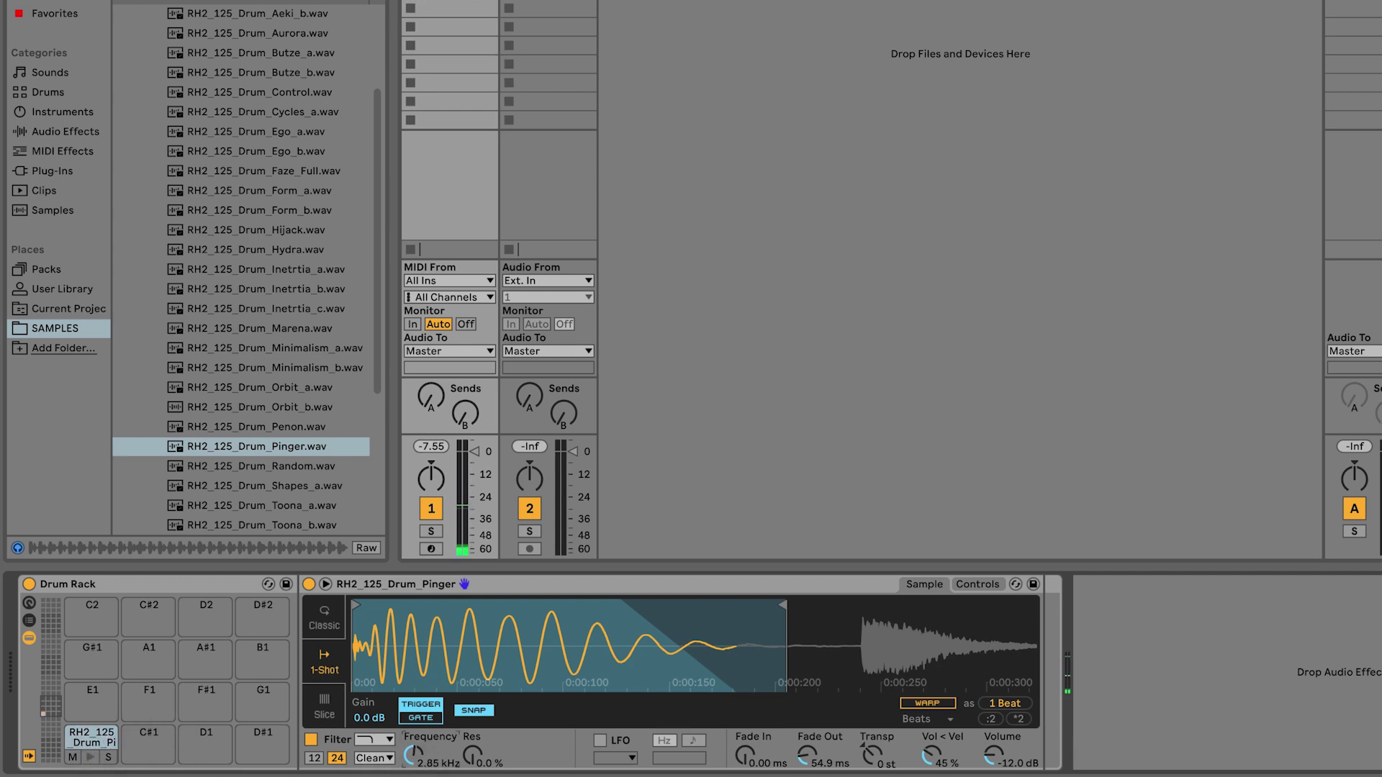
{"action": "left_click", "coordinate": [92, 757]}
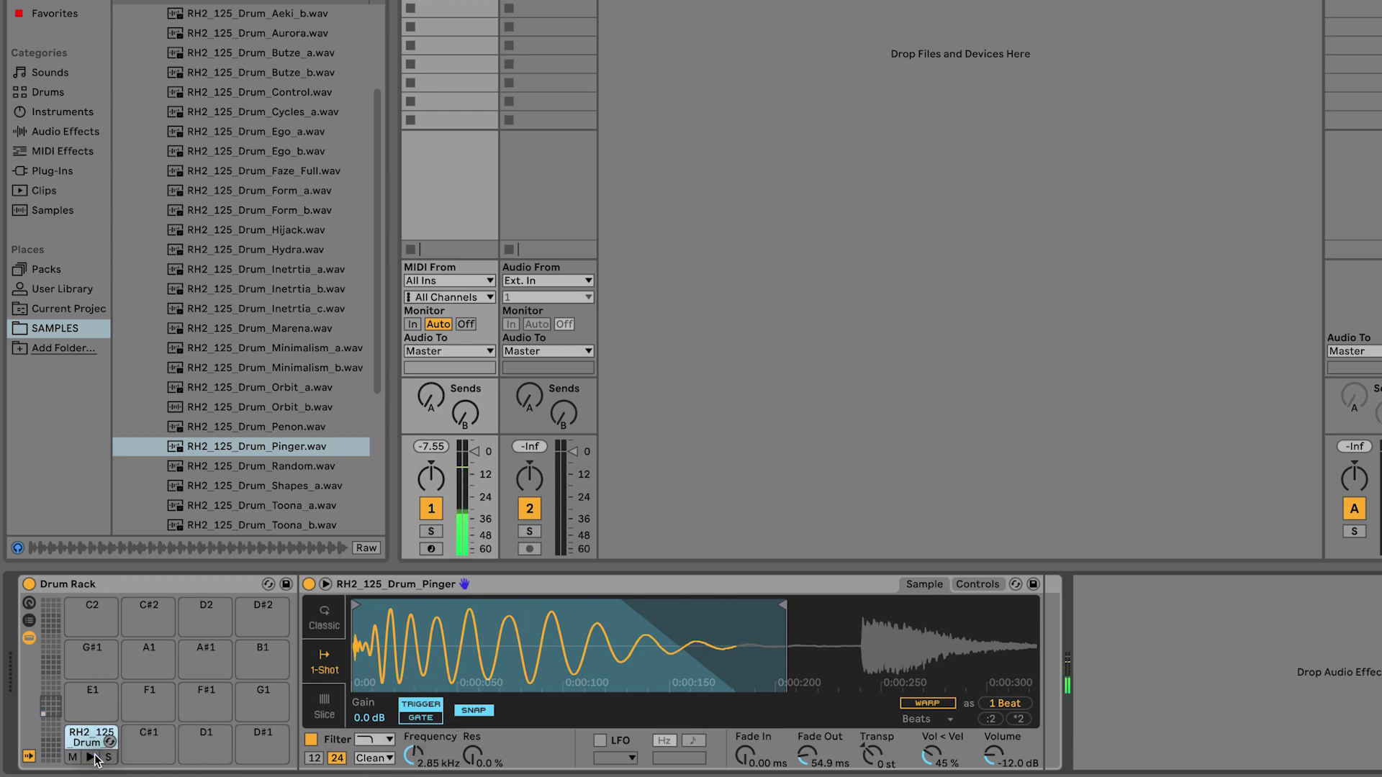
{"action": "left_click", "coordinate": [311, 739]}
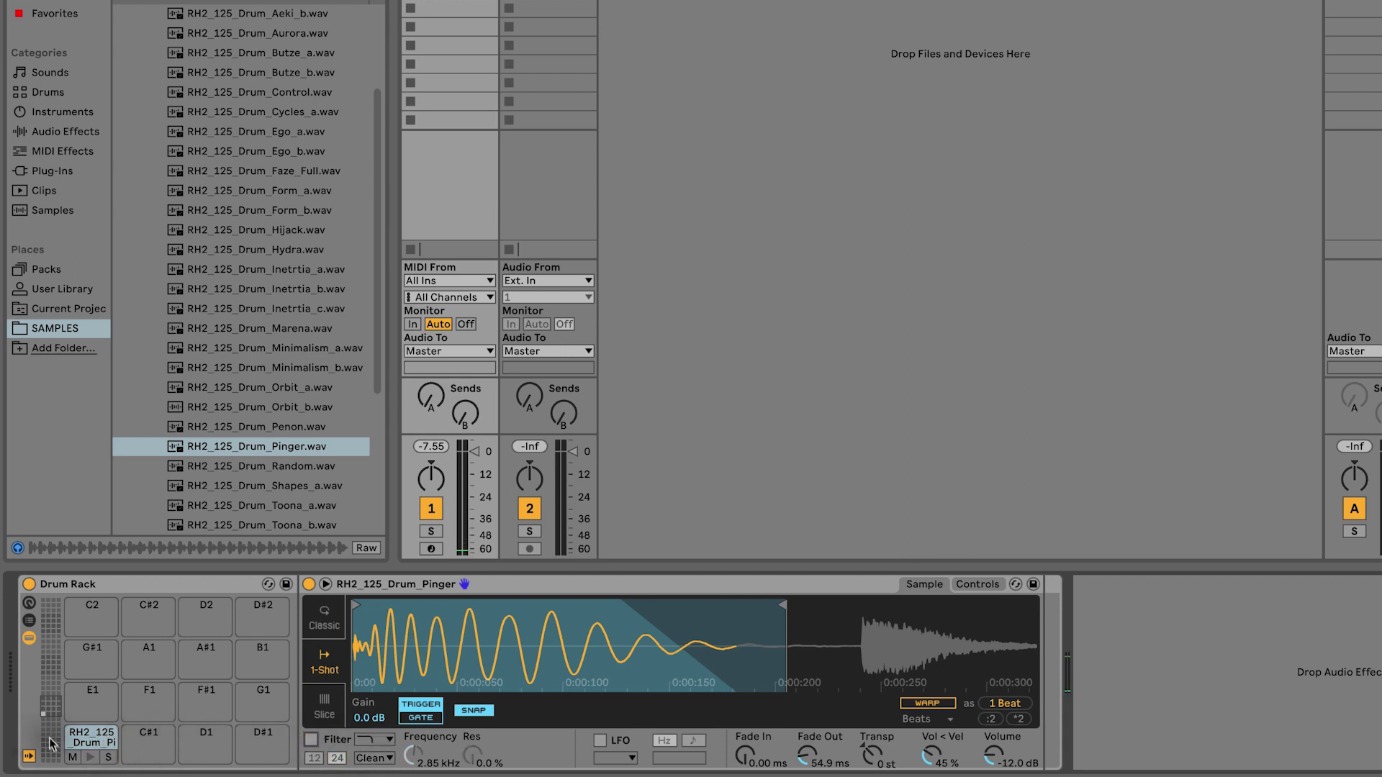
{"action": "left_click", "coordinate": [90, 758]}
{"action": "left_click", "coordinate": [311, 740]}
{"action": "left_click", "coordinate": [79, 758]}
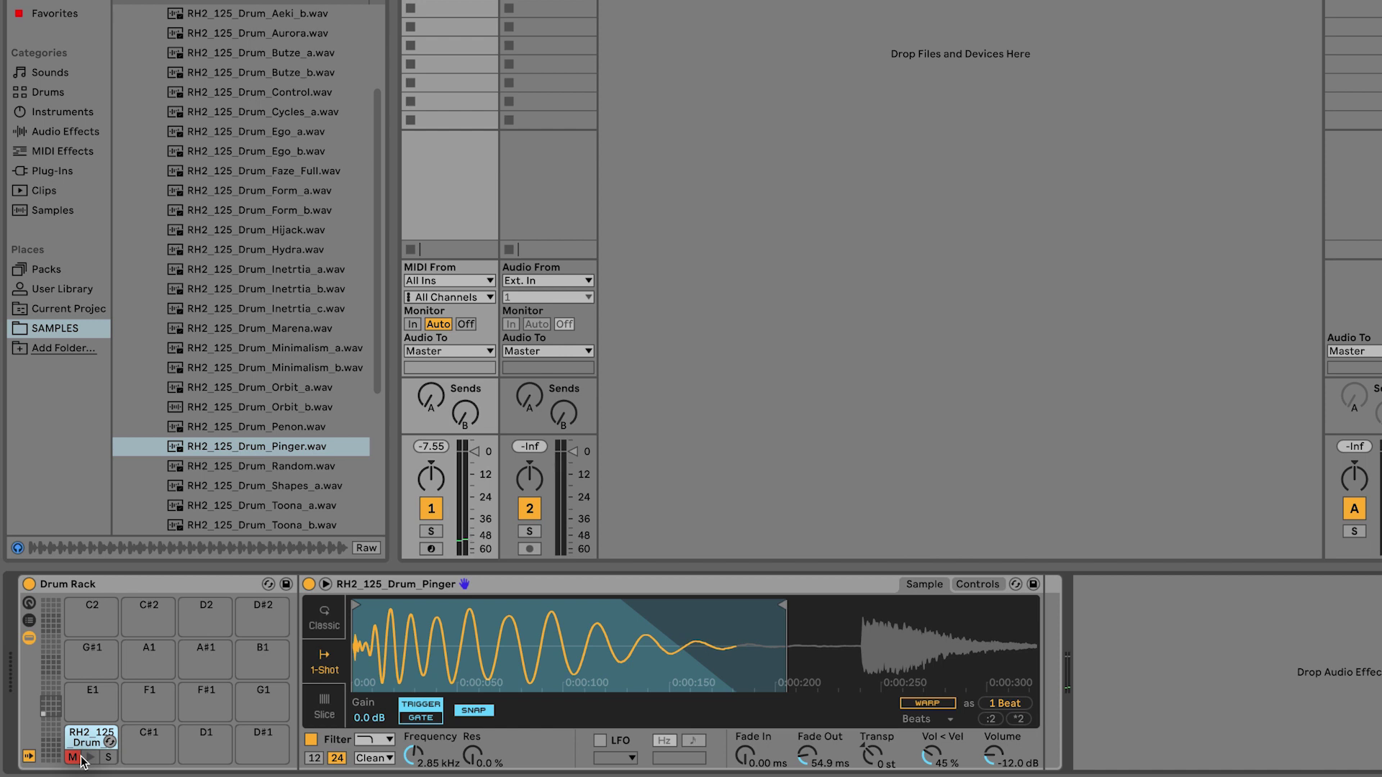
{"action": "left_click", "coordinate": [91, 758]}
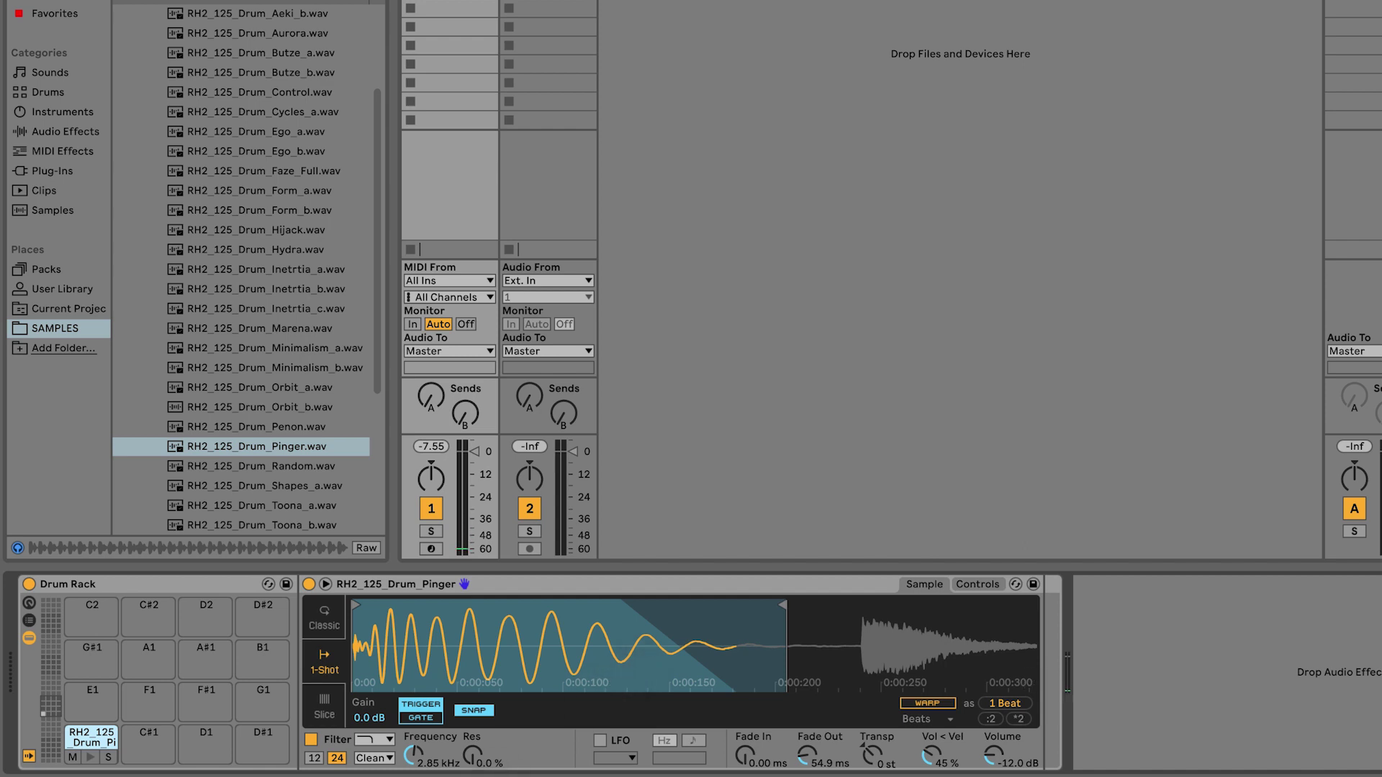
{"action": "left_click", "coordinate": [311, 740]}
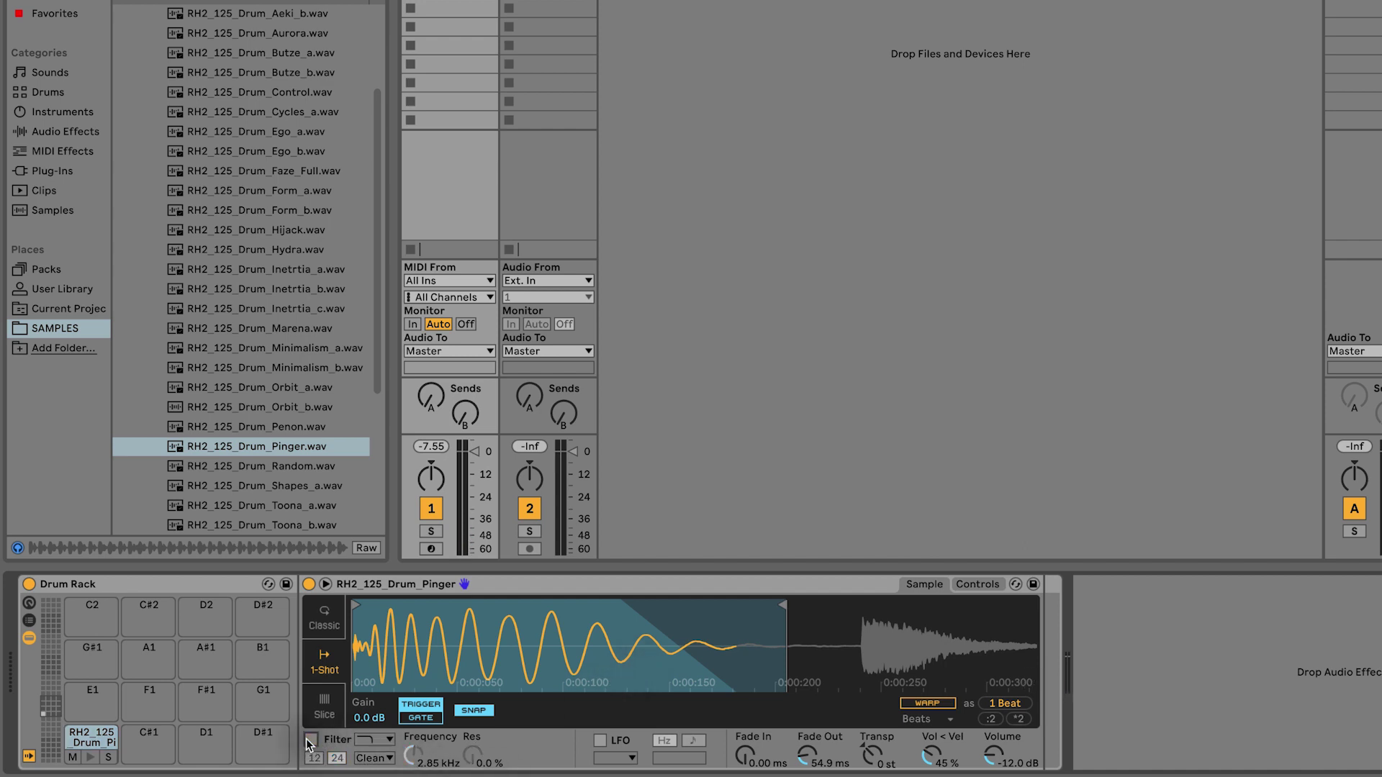
{"action": "left_click", "coordinate": [81, 745]}
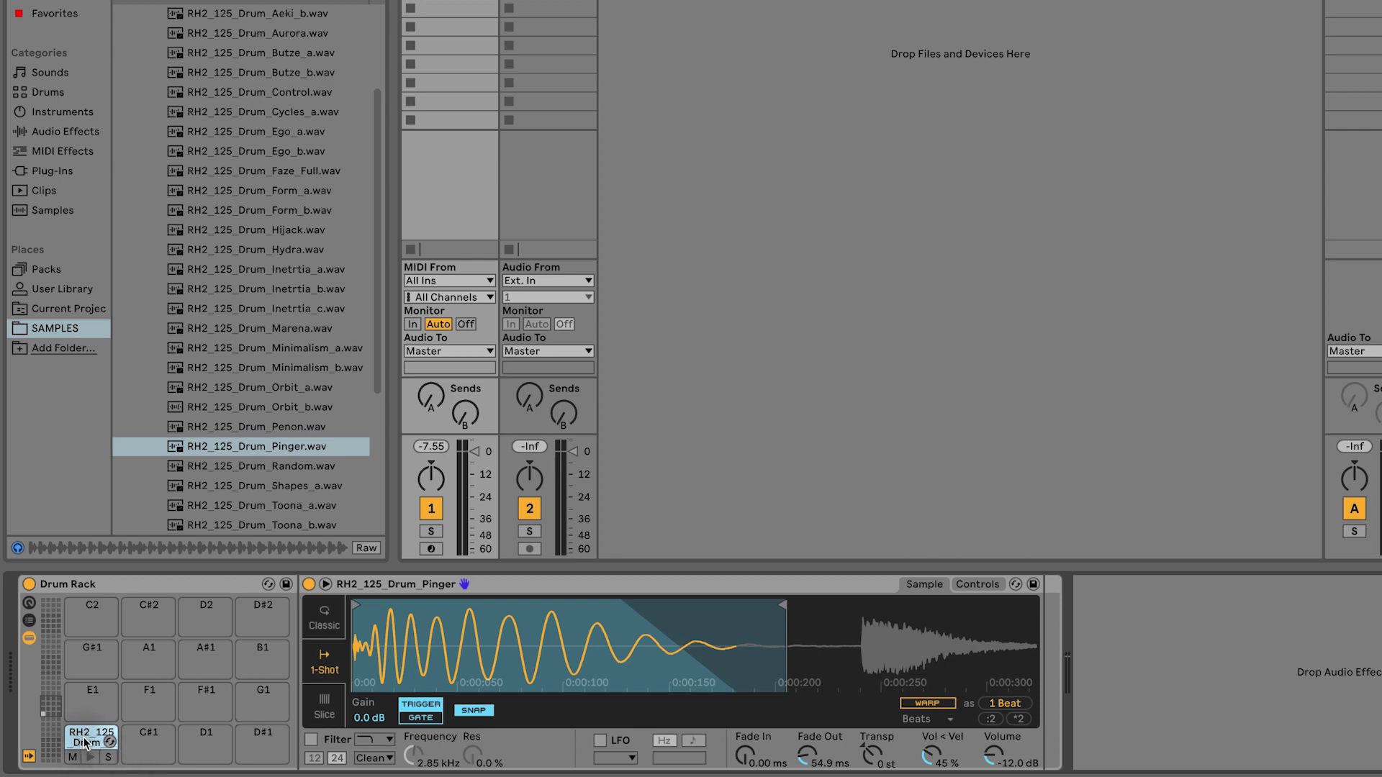
- Name the C1 pad Kick and Alt-drag a copy onto C#1
{"action": "right_click", "coordinate": [85, 739]}
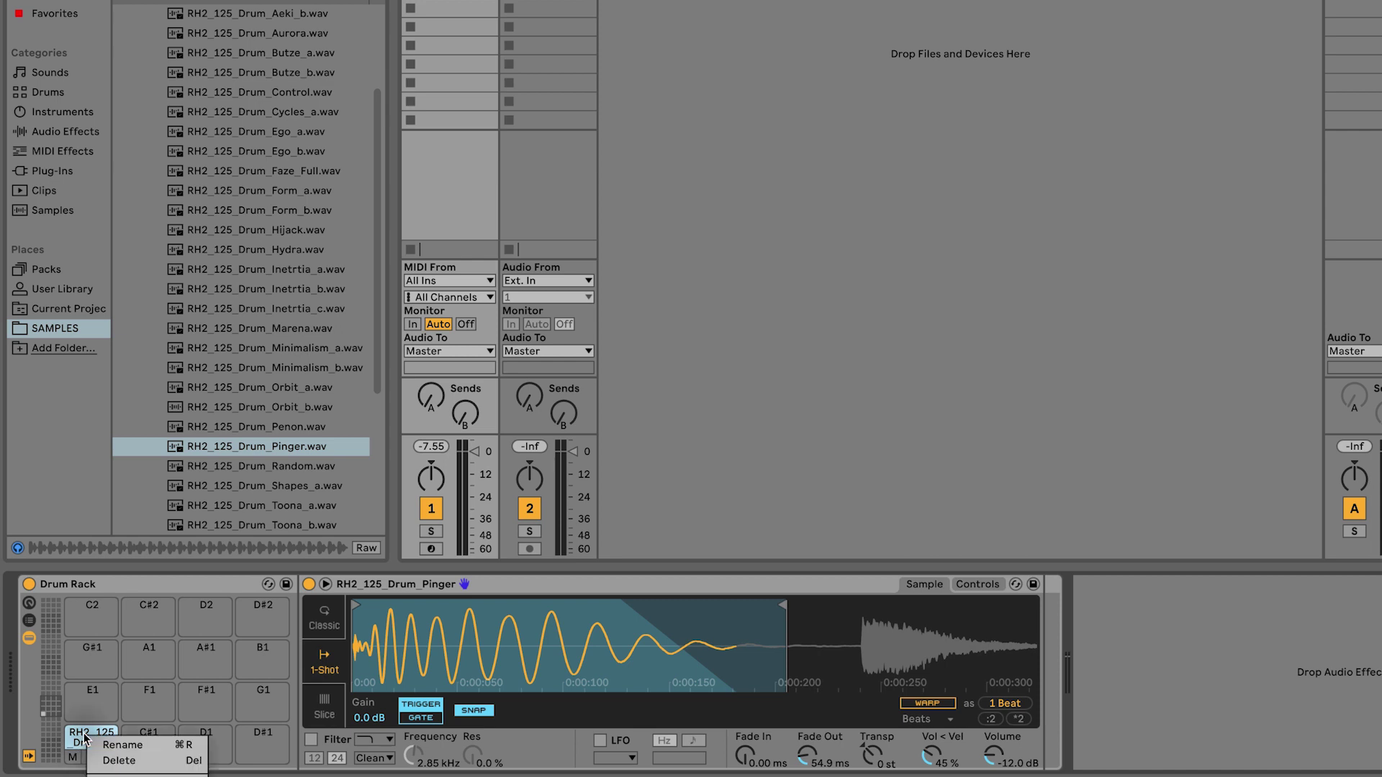
{"action": "left_click", "coordinate": [122, 745]}
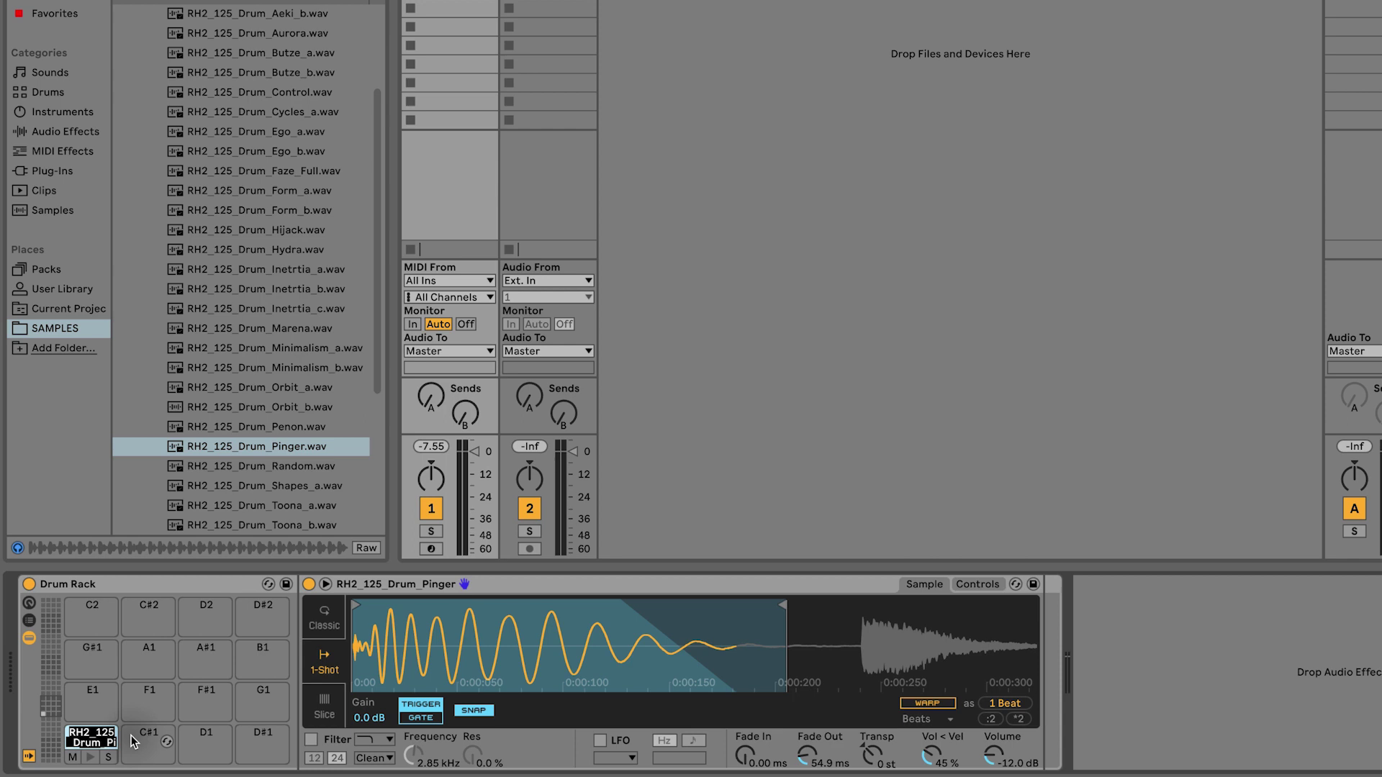
{"action": "type", "text": "Kick"}
{"action": "key", "text": "Return"}
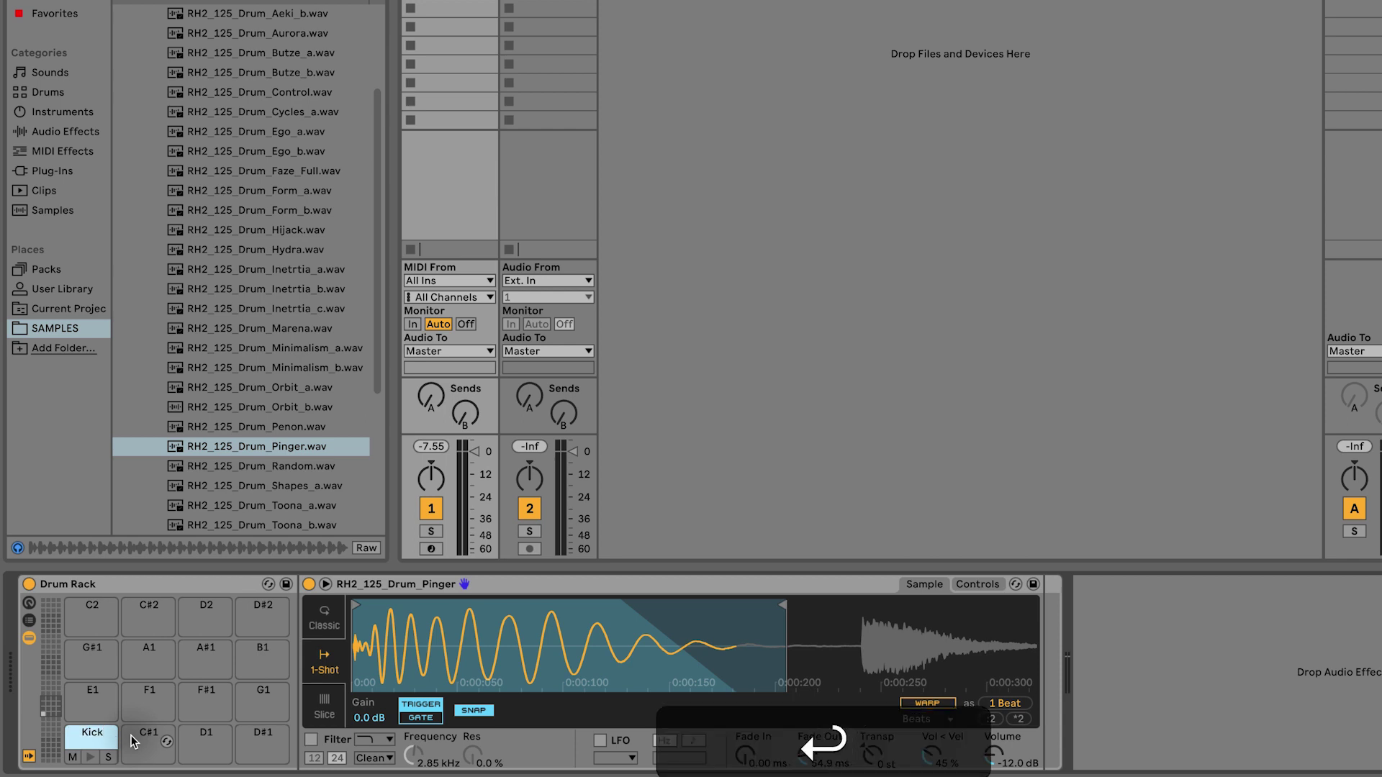
{"action": "left_click", "coordinate": [91, 756]}
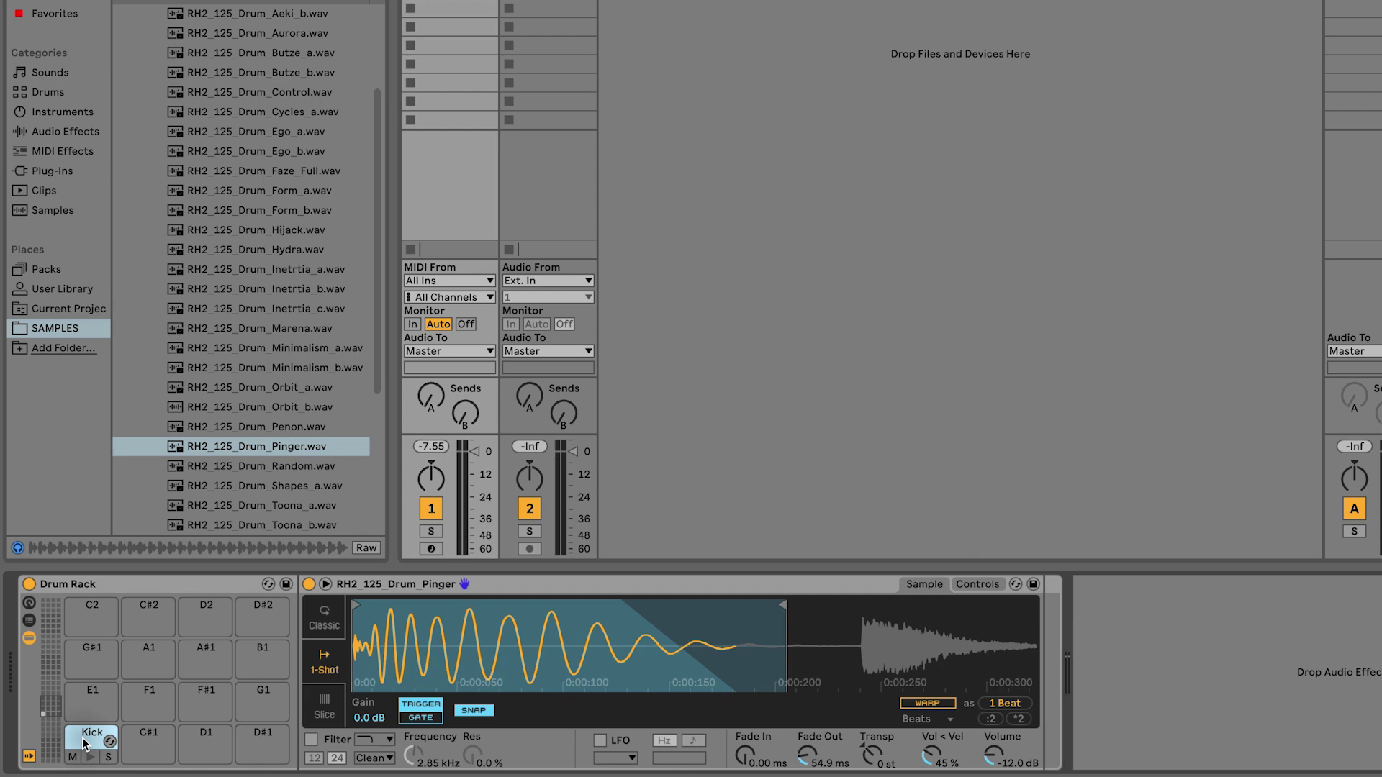
{"action": "key", "text": "alt"}
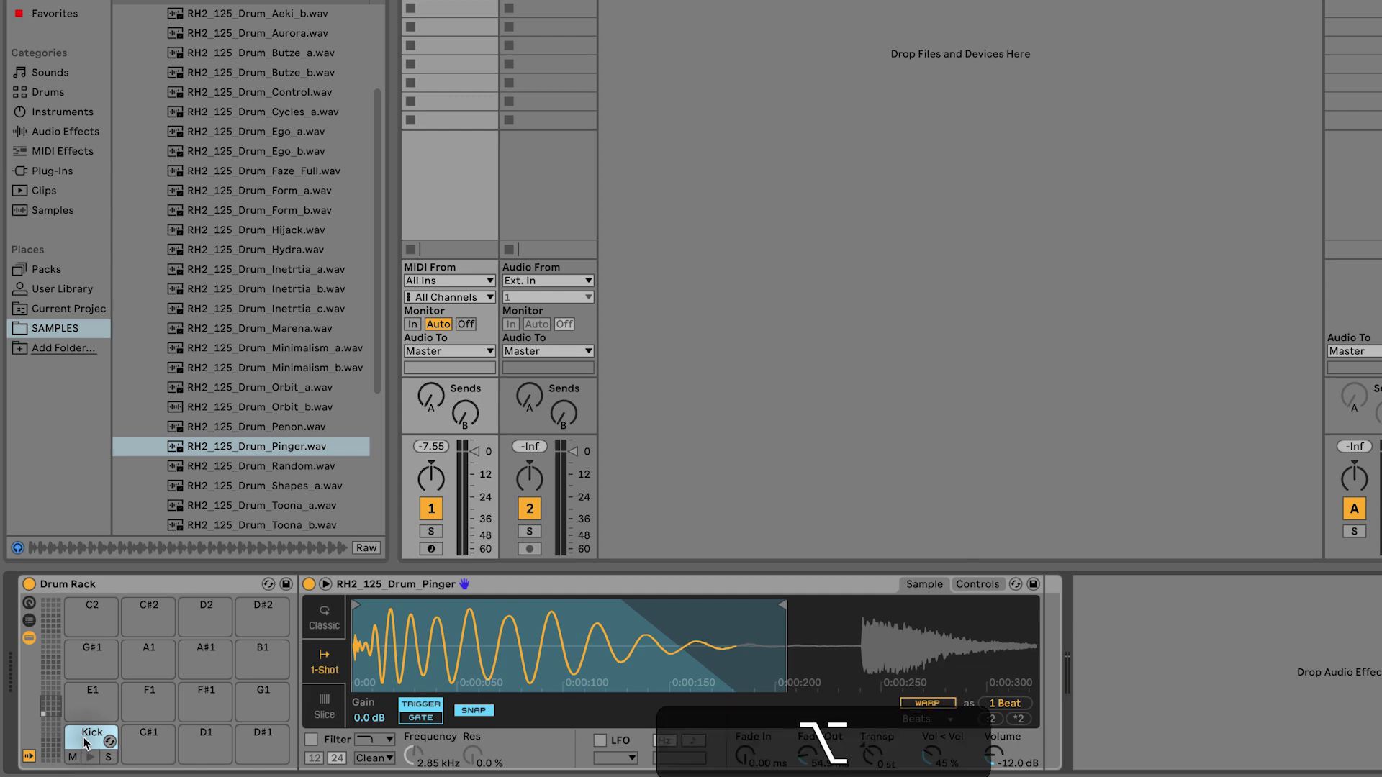
{"action": "left_click_drag", "start_coordinate": [85, 739], "coordinate": [149, 737]}
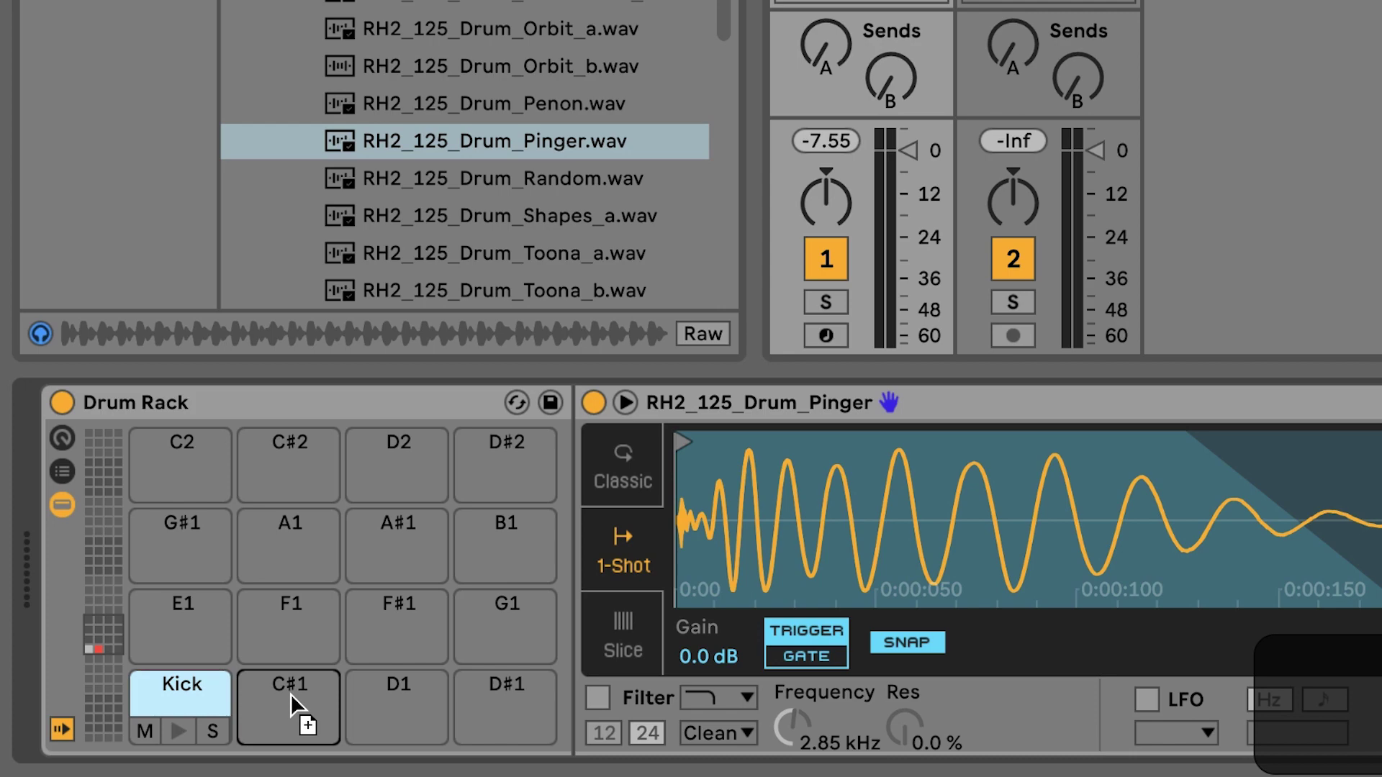
- On the C#1 copy, start the sample at the second hit, end near 360 ms, 13.8 ms fade-out
{"action": "left_click_drag", "start_coordinate": [291, 694], "coordinate": [291, 694]}
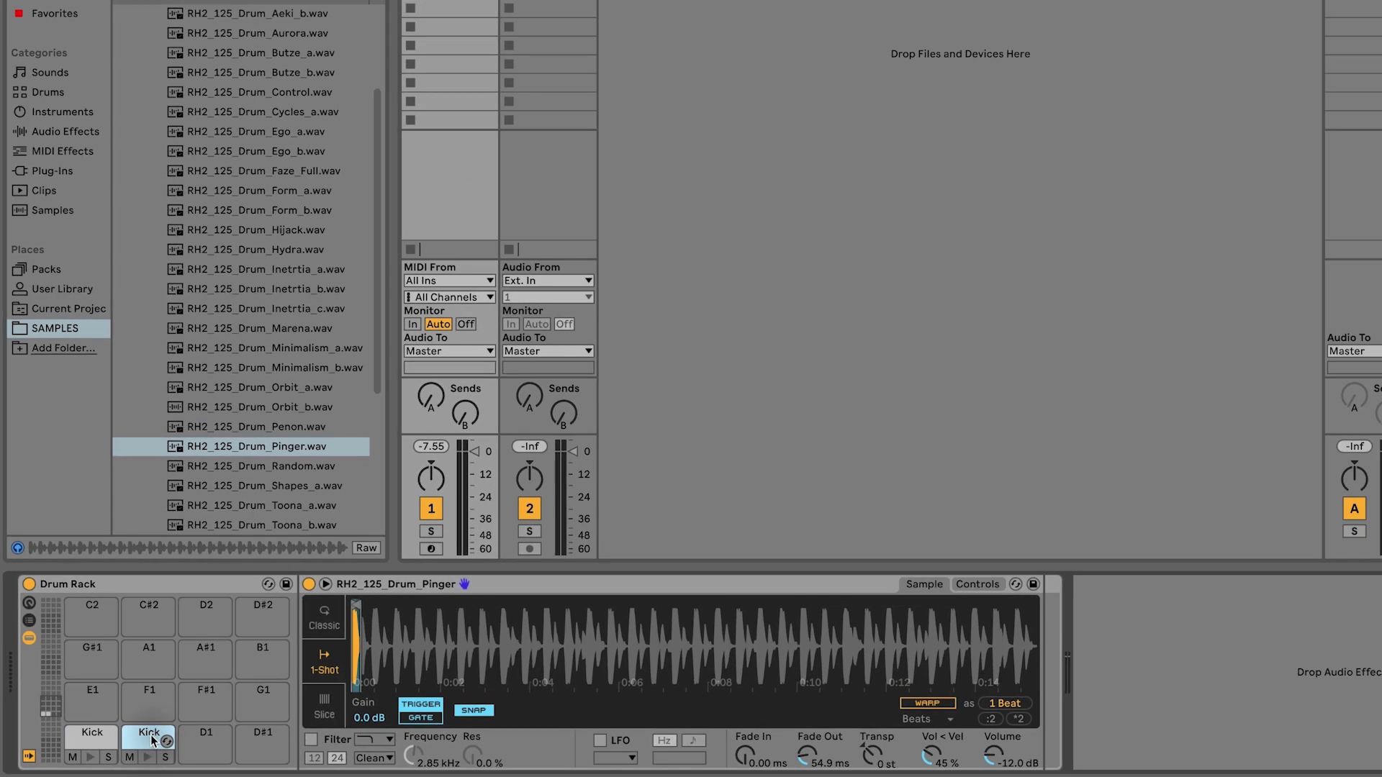
{"action": "left_click_drag", "start_coordinate": [363, 636], "coordinate": [364, 651]}
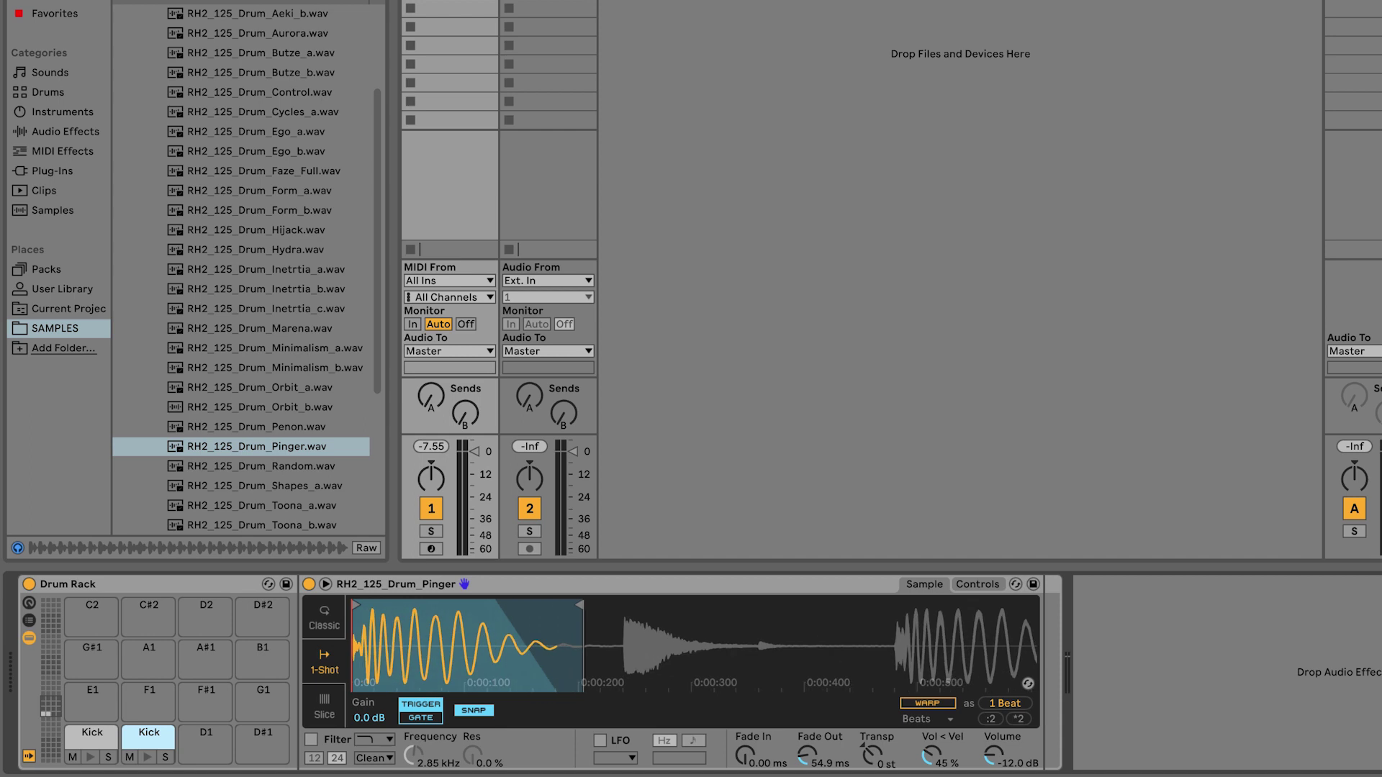
{"action": "left_click_drag", "start_coordinate": [578, 602], "coordinate": [792, 604]}
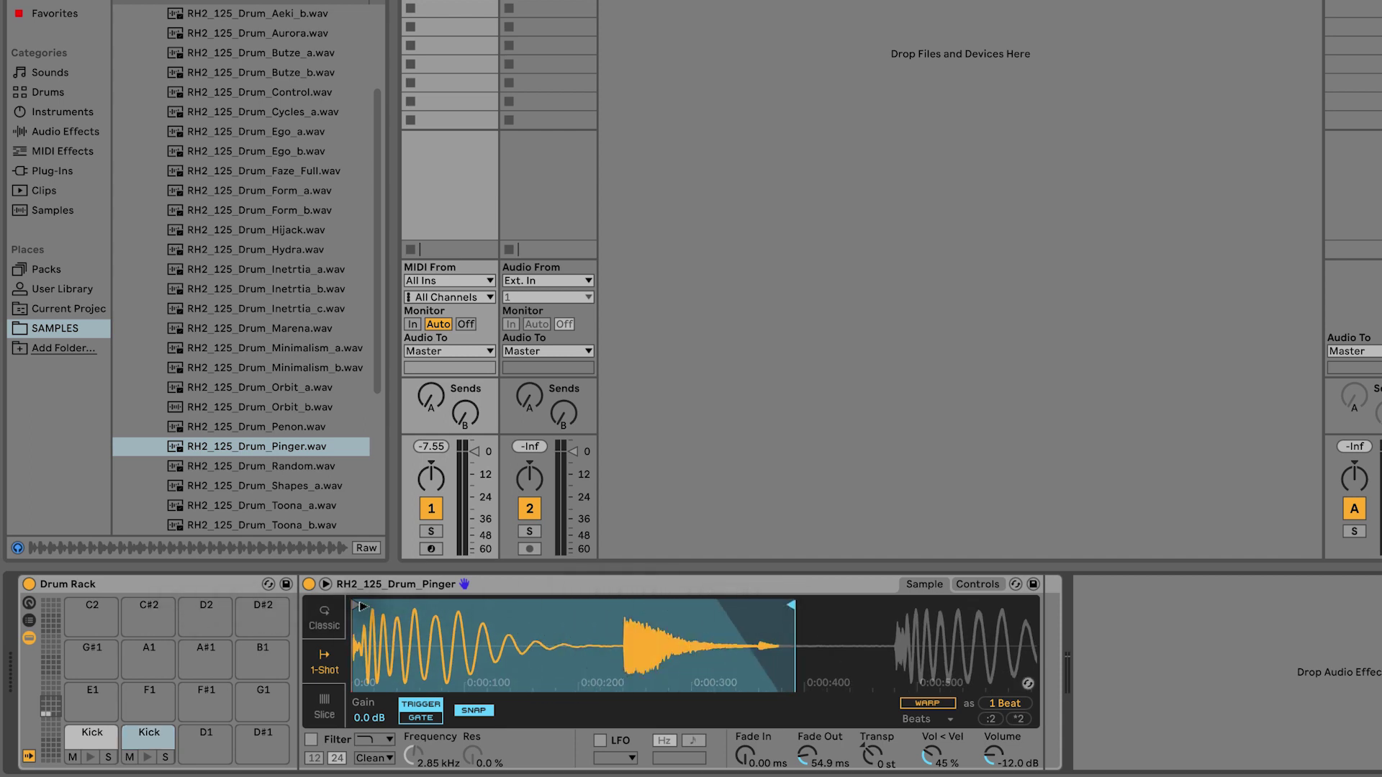
{"action": "left_click_drag", "start_coordinate": [364, 607], "coordinate": [632, 620]}
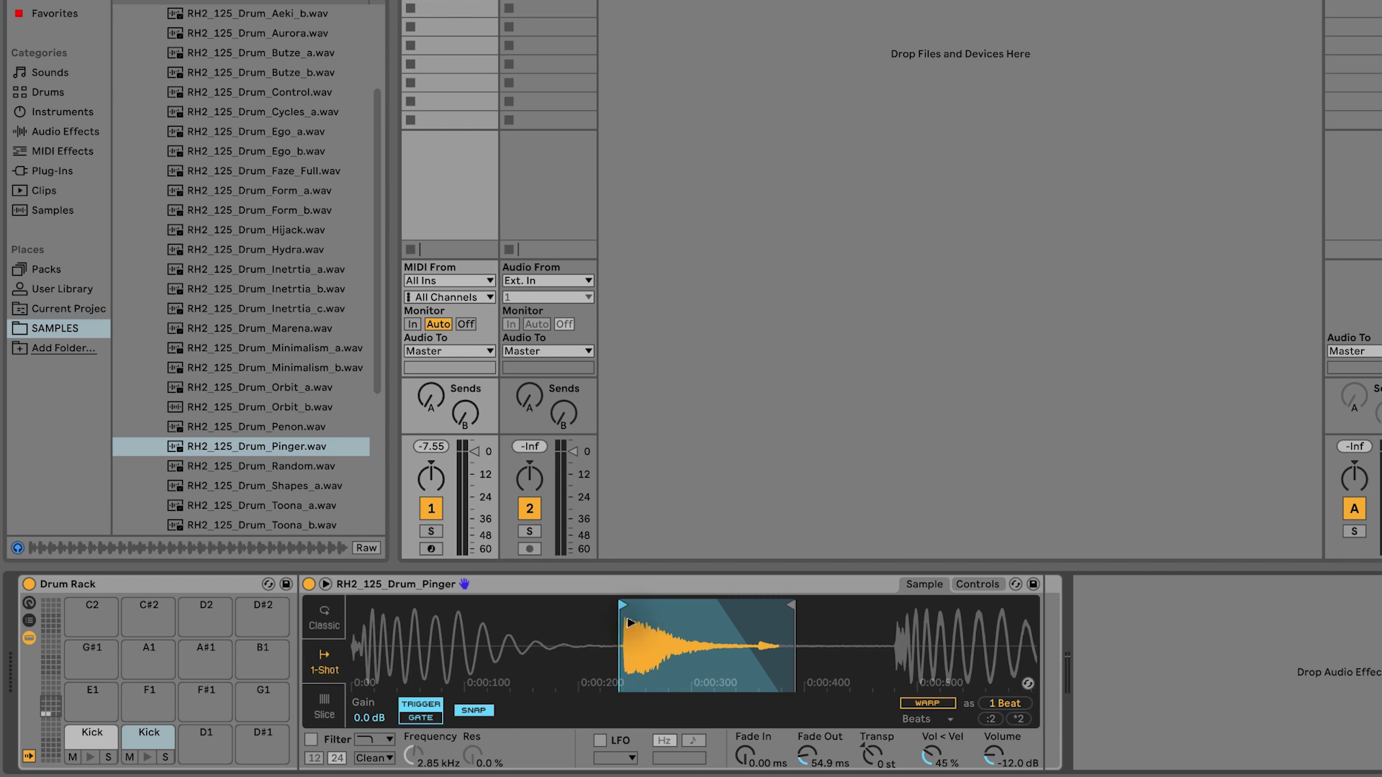
{"action": "left_click_drag", "start_coordinate": [807, 753], "coordinate": [807, 774]}
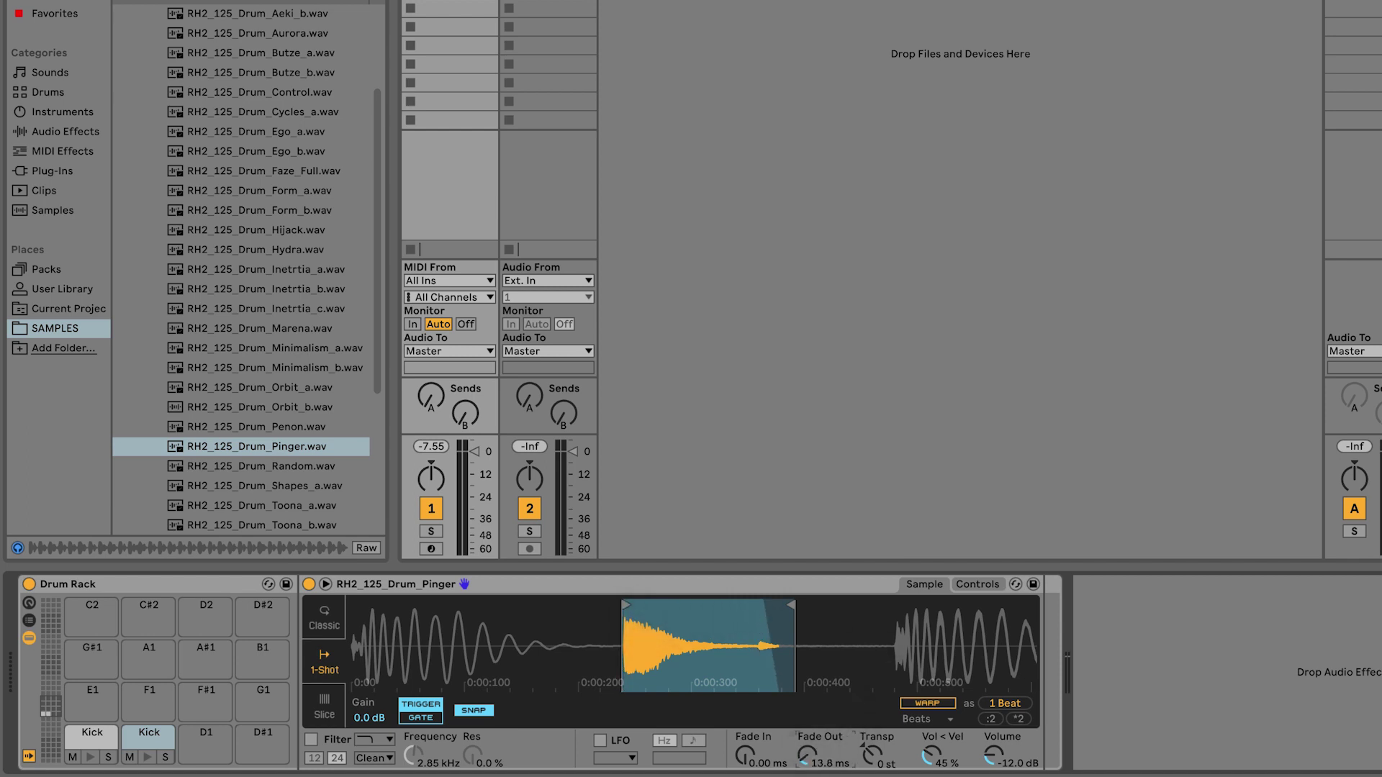
{"action": "left_click_drag", "start_coordinate": [791, 606], "coordinate": [757, 606]}
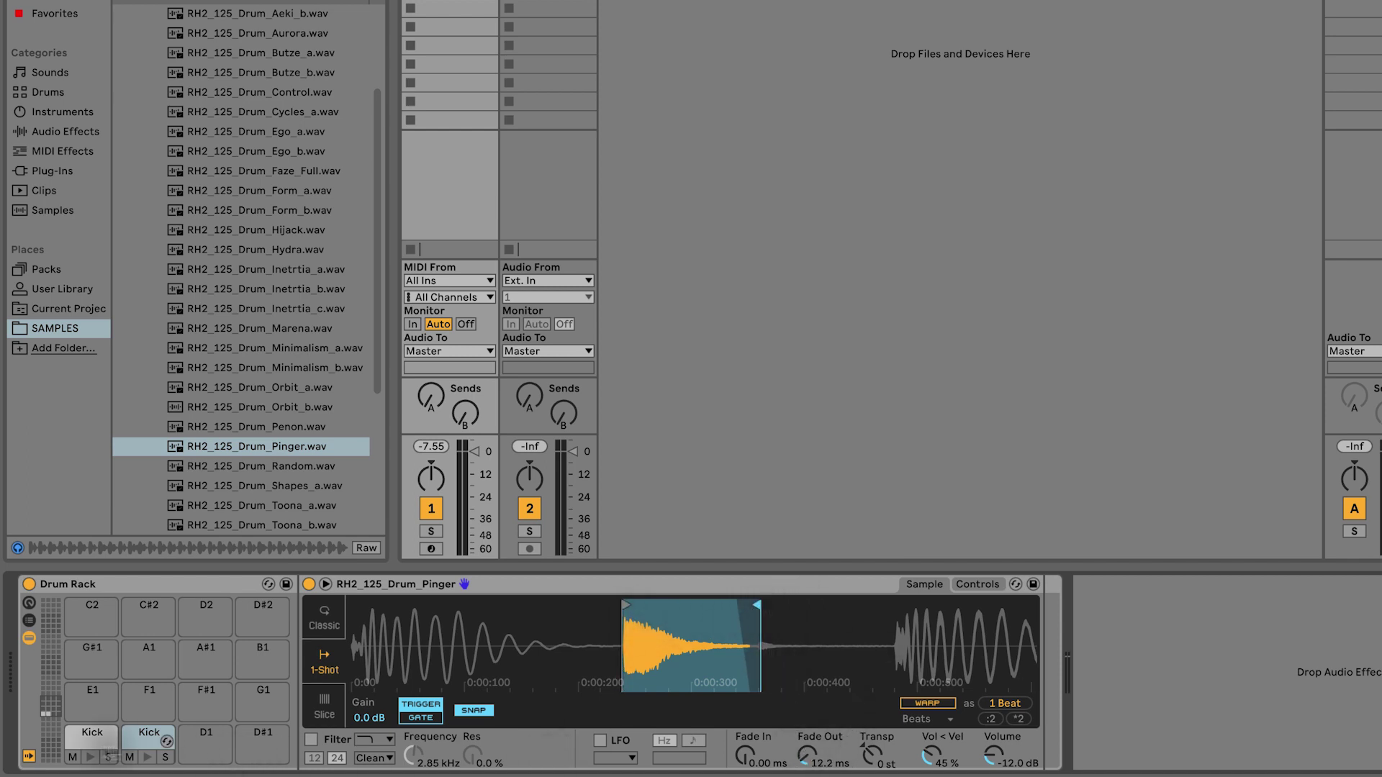
{"action": "left_click", "coordinate": [148, 757]}
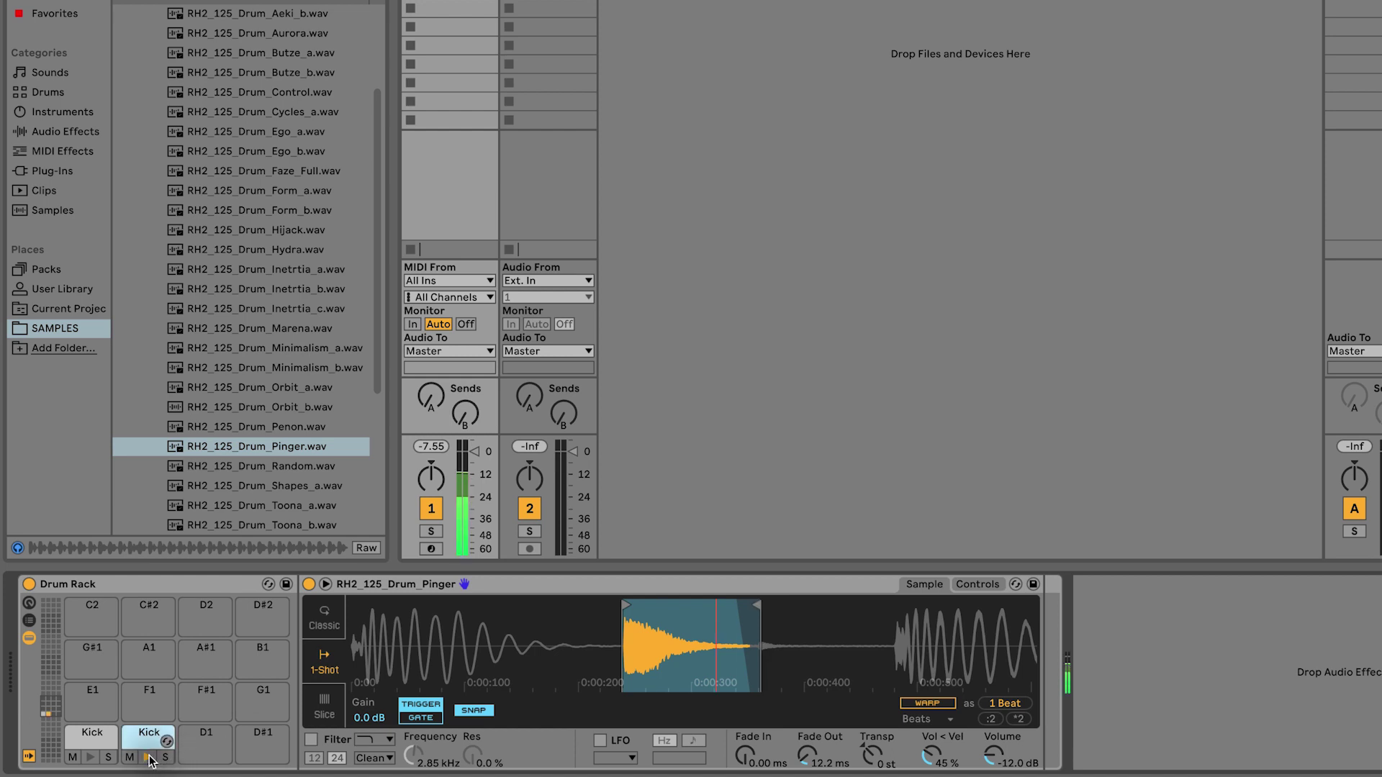
- Rename the C#1 pad to Hi Hat
{"action": "right_click", "coordinate": [148, 742]}
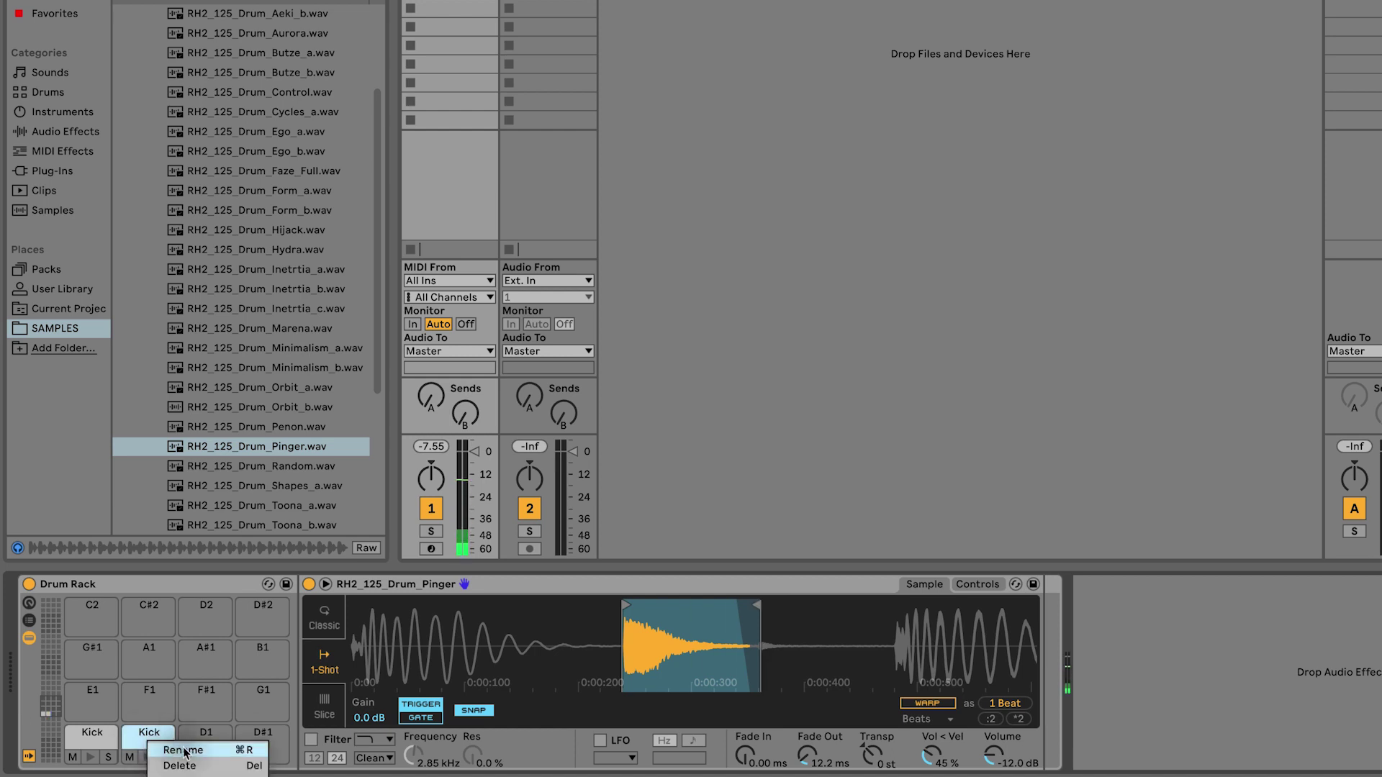
{"action": "left_click", "coordinate": [187, 753]}
{"action": "type", "text": "Hi Hat"}
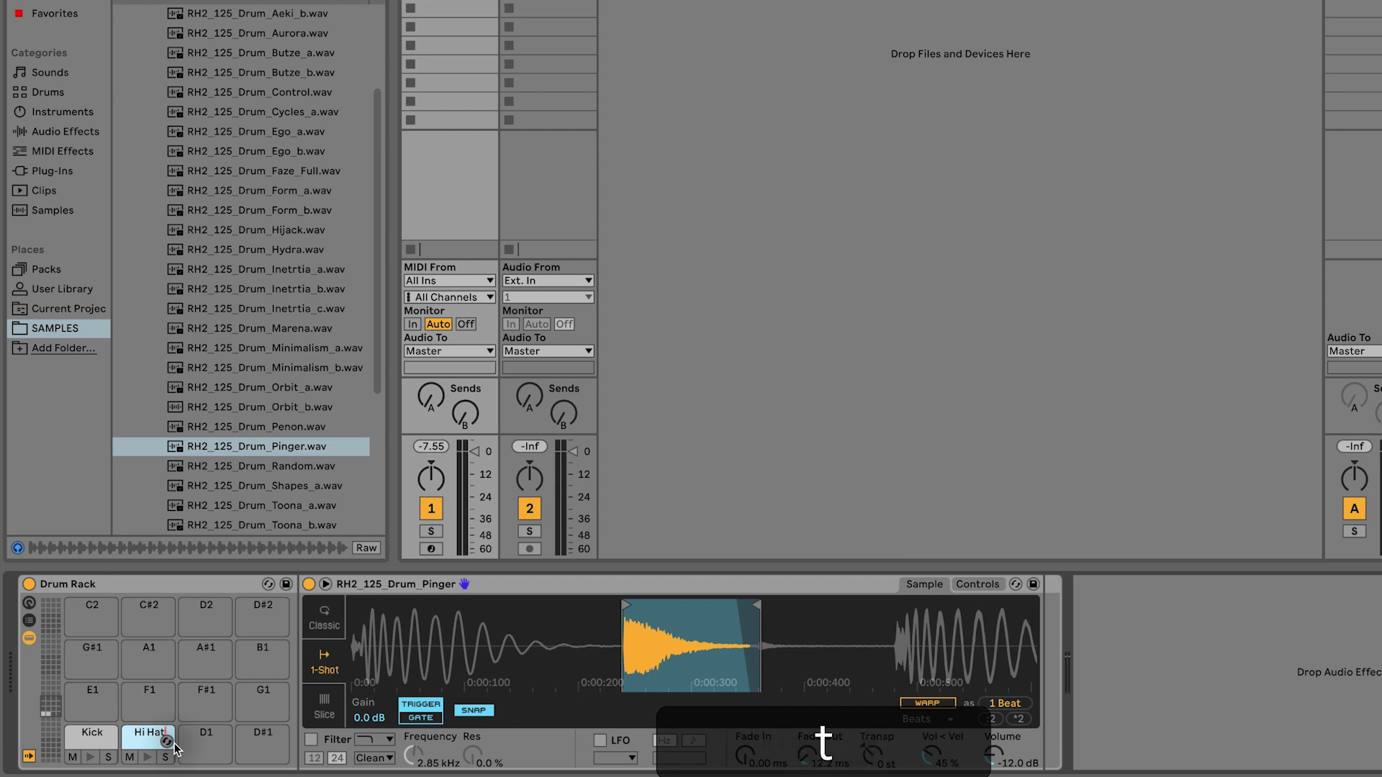
{"action": "key", "text": "Return"}
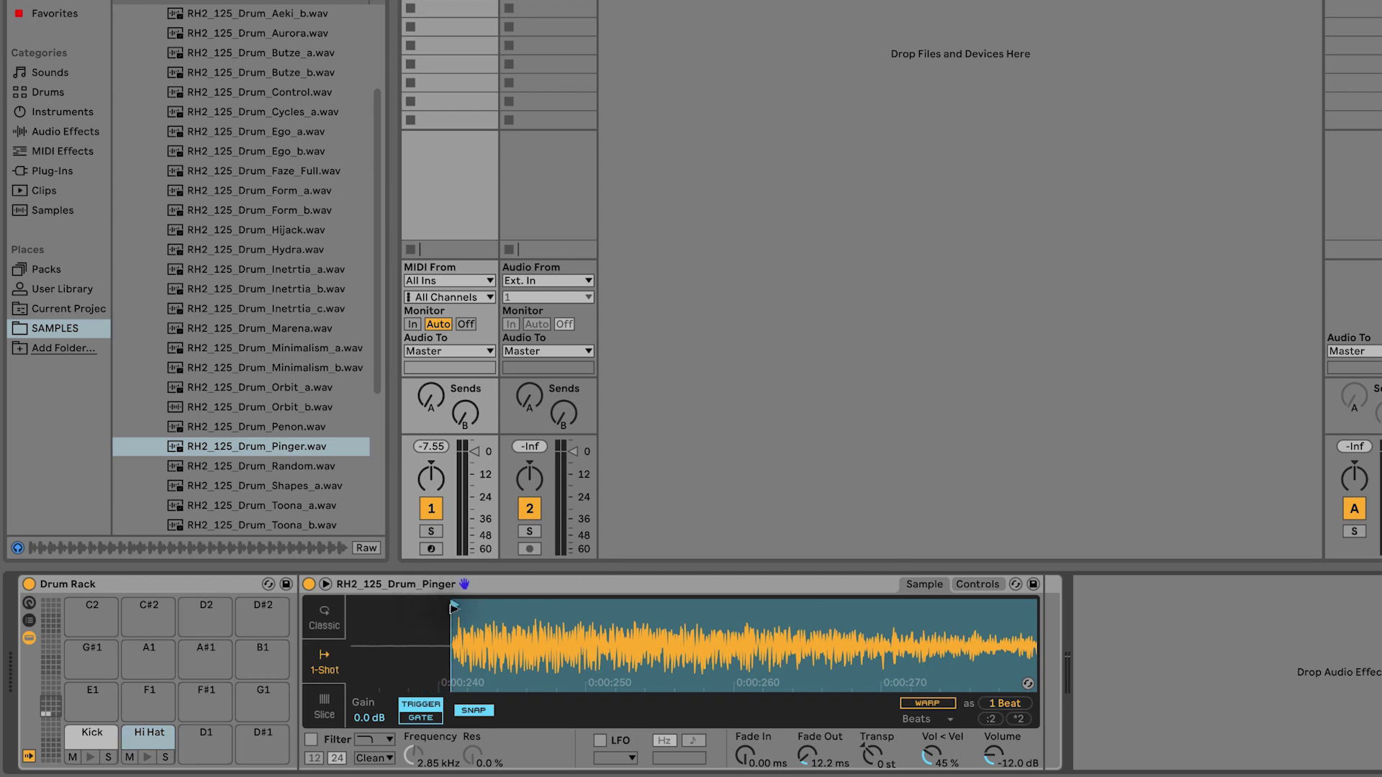
- Nudge the Hi Hat sample start slightly earlier, near 241 ms, and compare with Kick
{"action": "scroll", "coordinate": [544, 620], "scroll_direction": "up", "scroll_amount": 5}
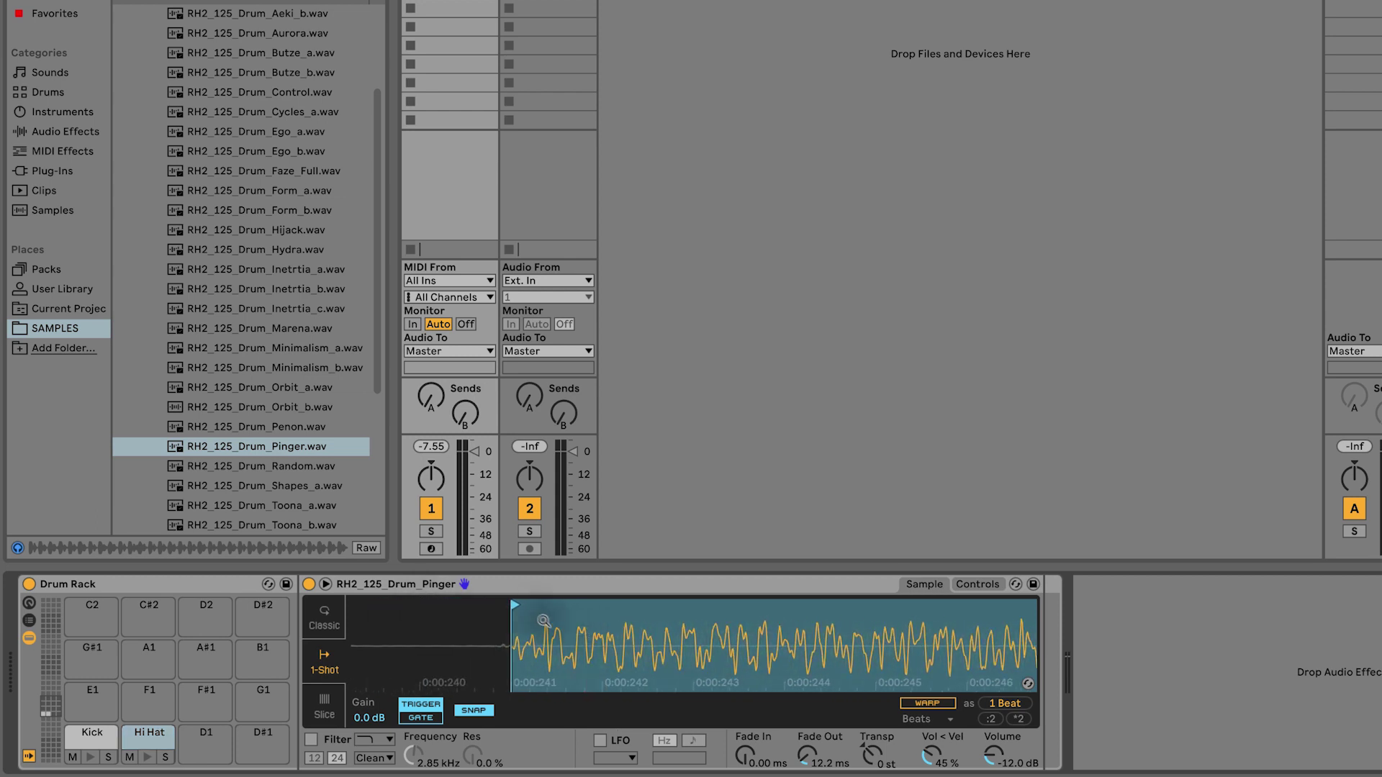
{"action": "left_click_drag", "start_coordinate": [515, 607], "coordinate": [505, 609]}
{"action": "scroll", "coordinate": [505, 609], "scroll_direction": "down", "scroll_amount": 10}
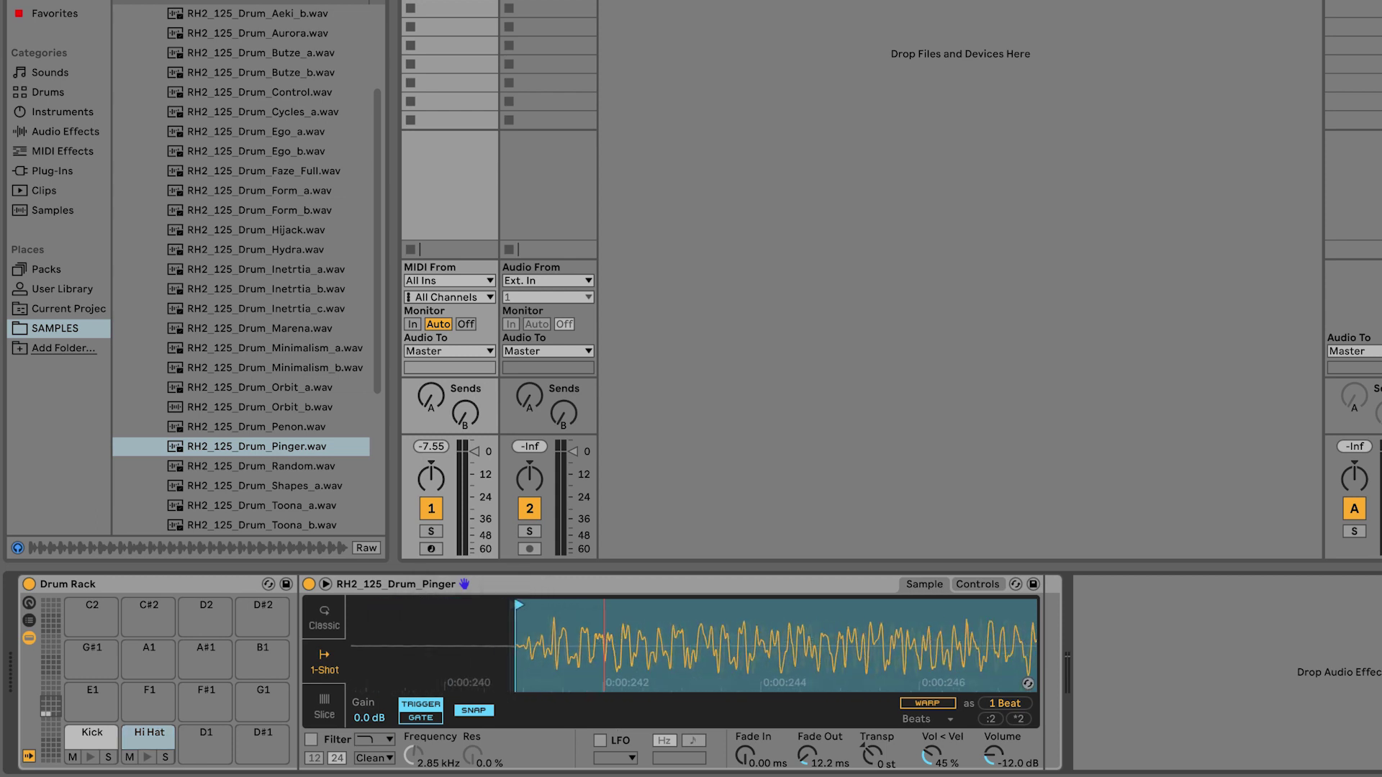
{"action": "left_click", "coordinate": [148, 757]}
{"action": "left_click", "coordinate": [90, 757]}
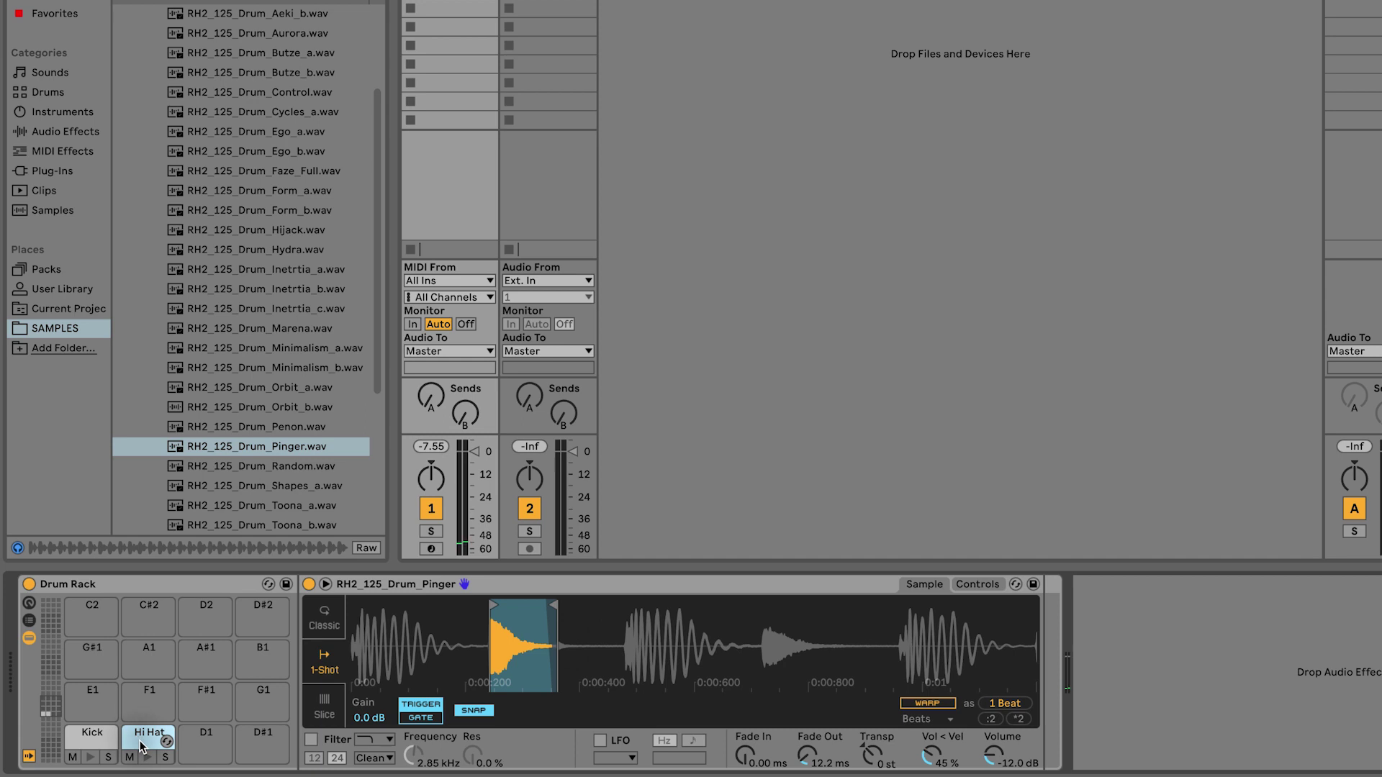
{"action": "key", "text": "alt"}
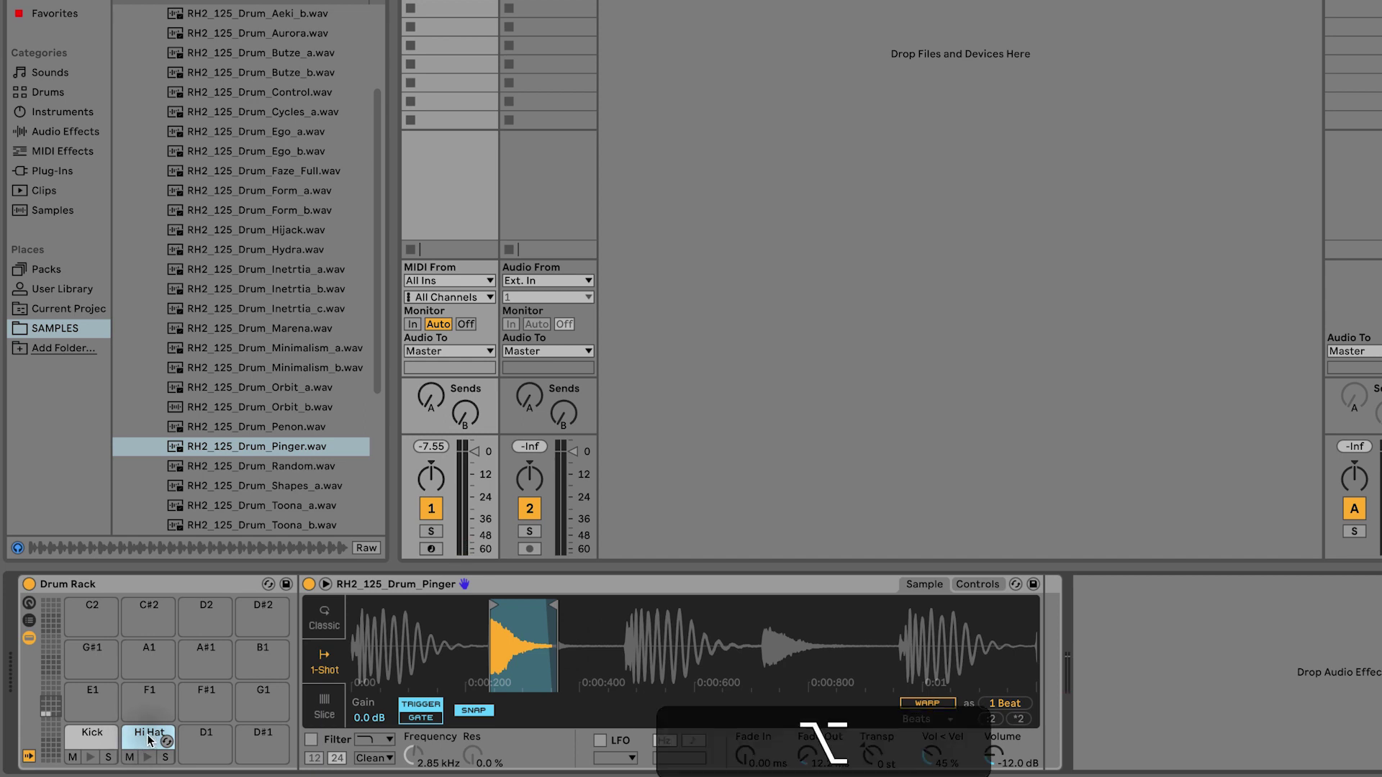
- Copy Hi Hat onto D1 and move its sample start and end to a later hit, about 450–680 ms
{"action": "left_click_drag", "start_coordinate": [149, 740], "coordinate": [201, 737]}
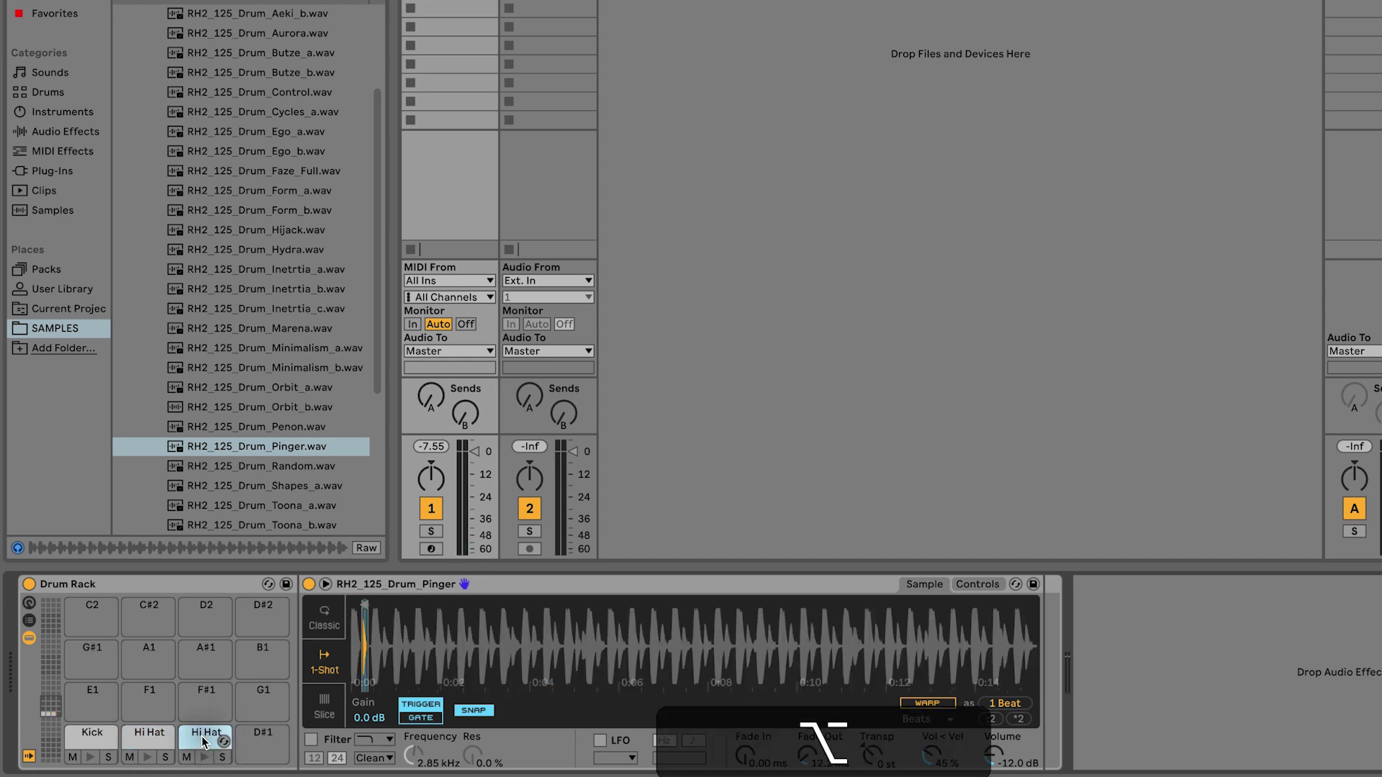
{"action": "left_click_drag", "start_coordinate": [759, 680], "coordinate": [760, 712]}
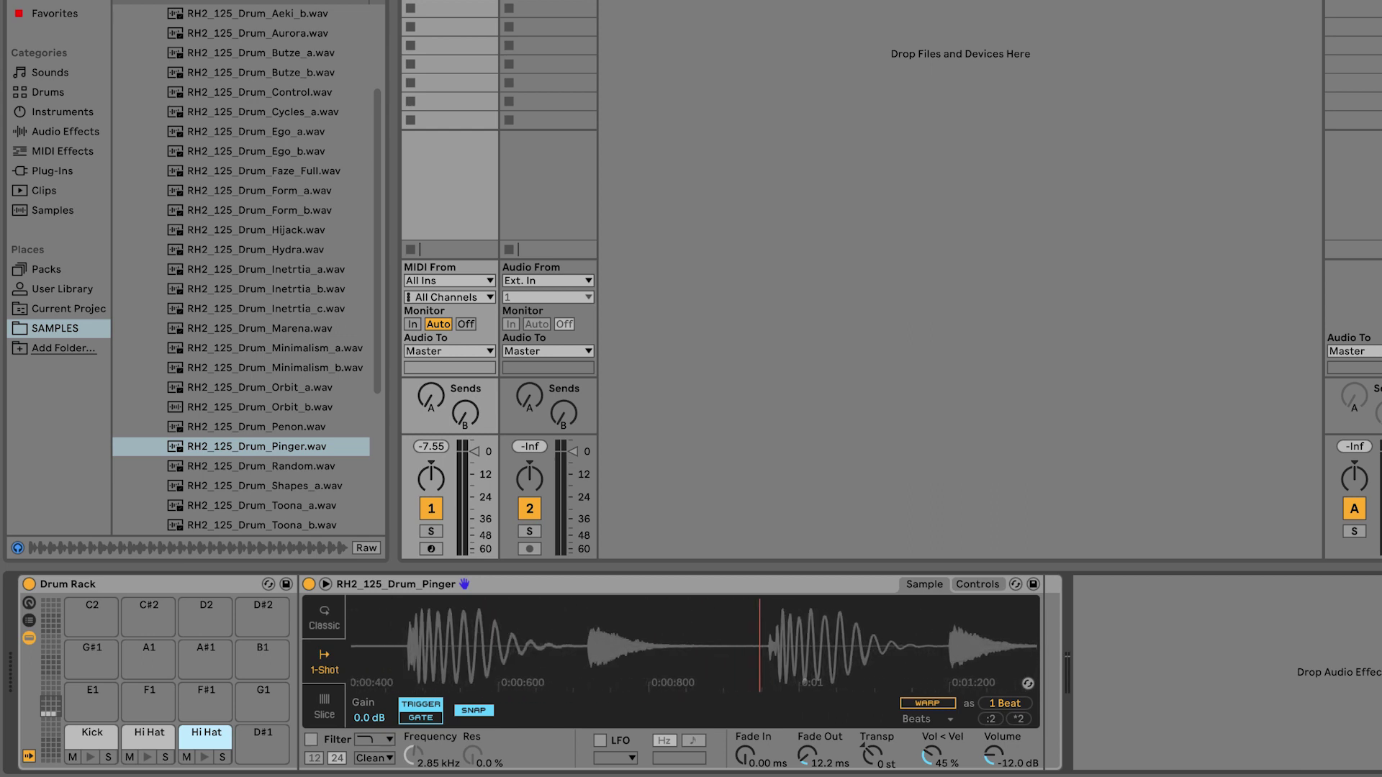
{"action": "mouse_move", "coordinate": [528, 630]}
{"action": "left_mouse_down"}
{"action": "mouse_move", "coordinate": [407, 616]}
{"action": "mouse_move", "coordinate": [513, 601]}
{"action": "left_mouse_up"}
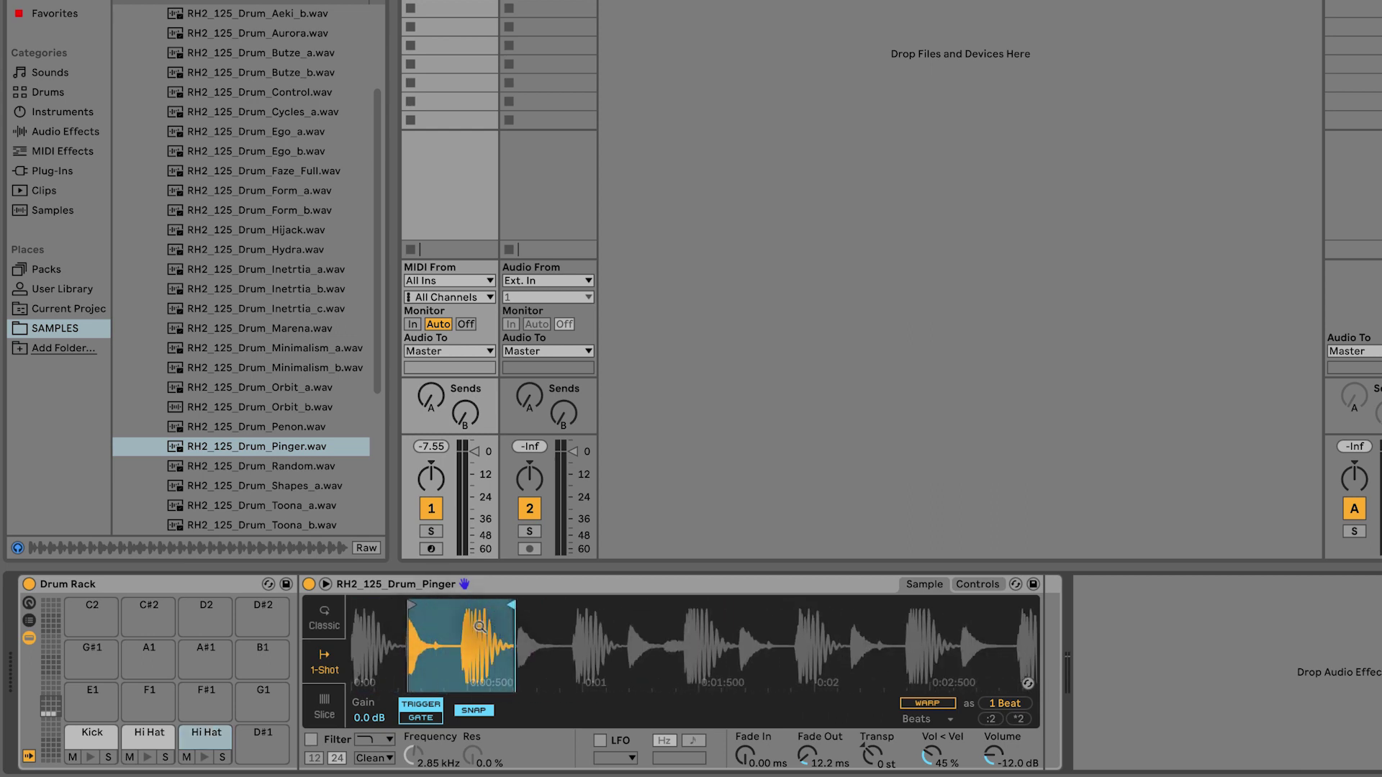
{"action": "mouse_move", "coordinate": [414, 604]}
{"action": "left_mouse_down"}
{"action": "mouse_move", "coordinate": [469, 614]}
{"action": "mouse_move", "coordinate": [507, 525]}
{"action": "mouse_move", "coordinate": [469, 633]}
{"action": "mouse_move", "coordinate": [526, 609]}
{"action": "mouse_move", "coordinate": [539, 518]}
{"action": "left_mouse_up"}
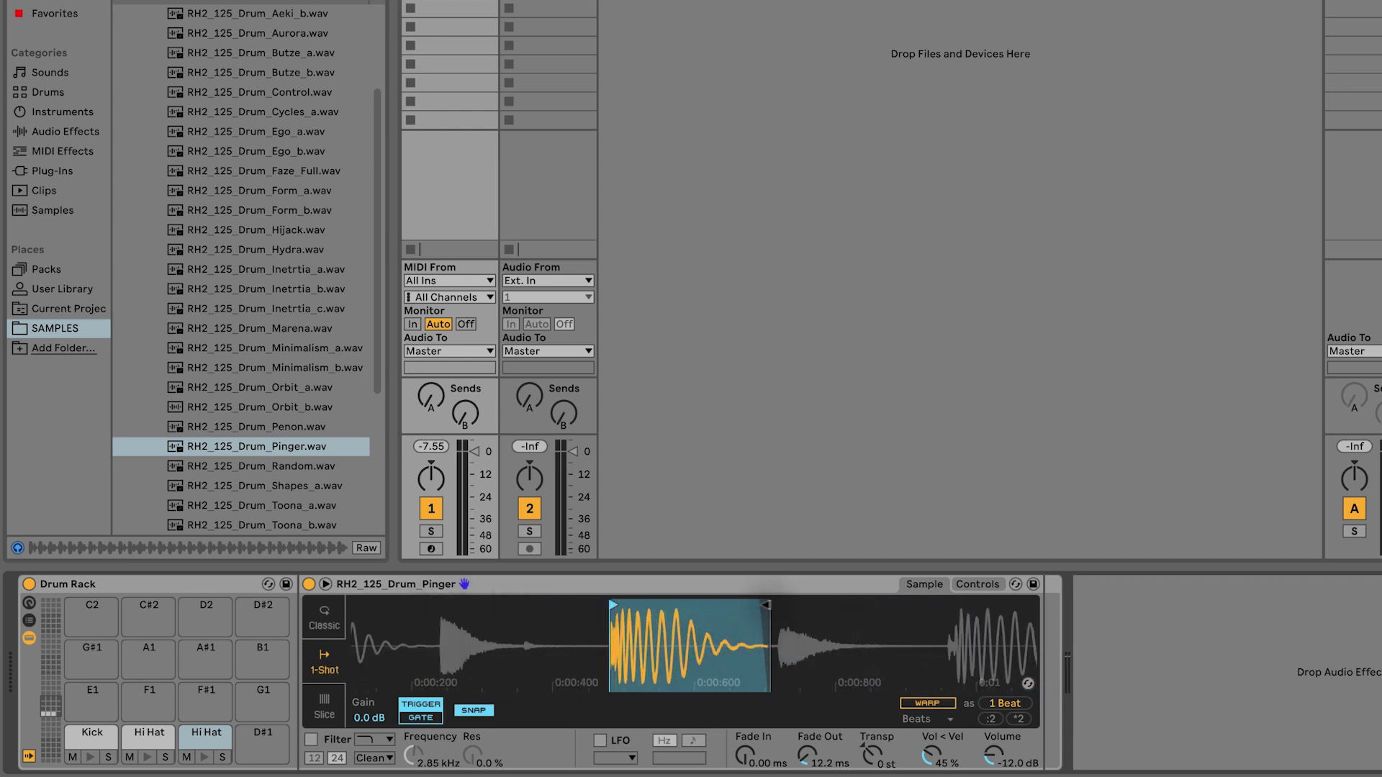
{"action": "left_click_drag", "start_coordinate": [766, 606], "coordinate": [770, 606]}
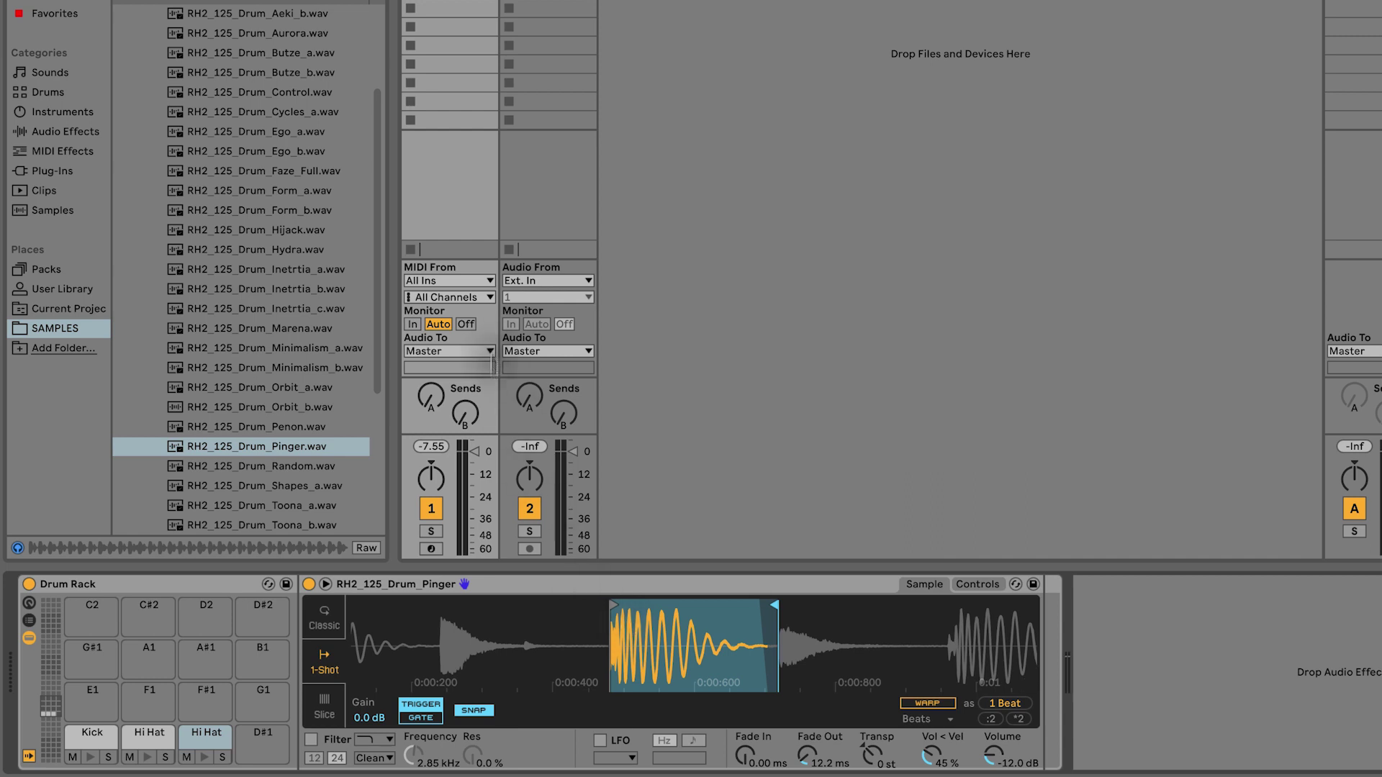
{"action": "left_click", "coordinate": [205, 758]}
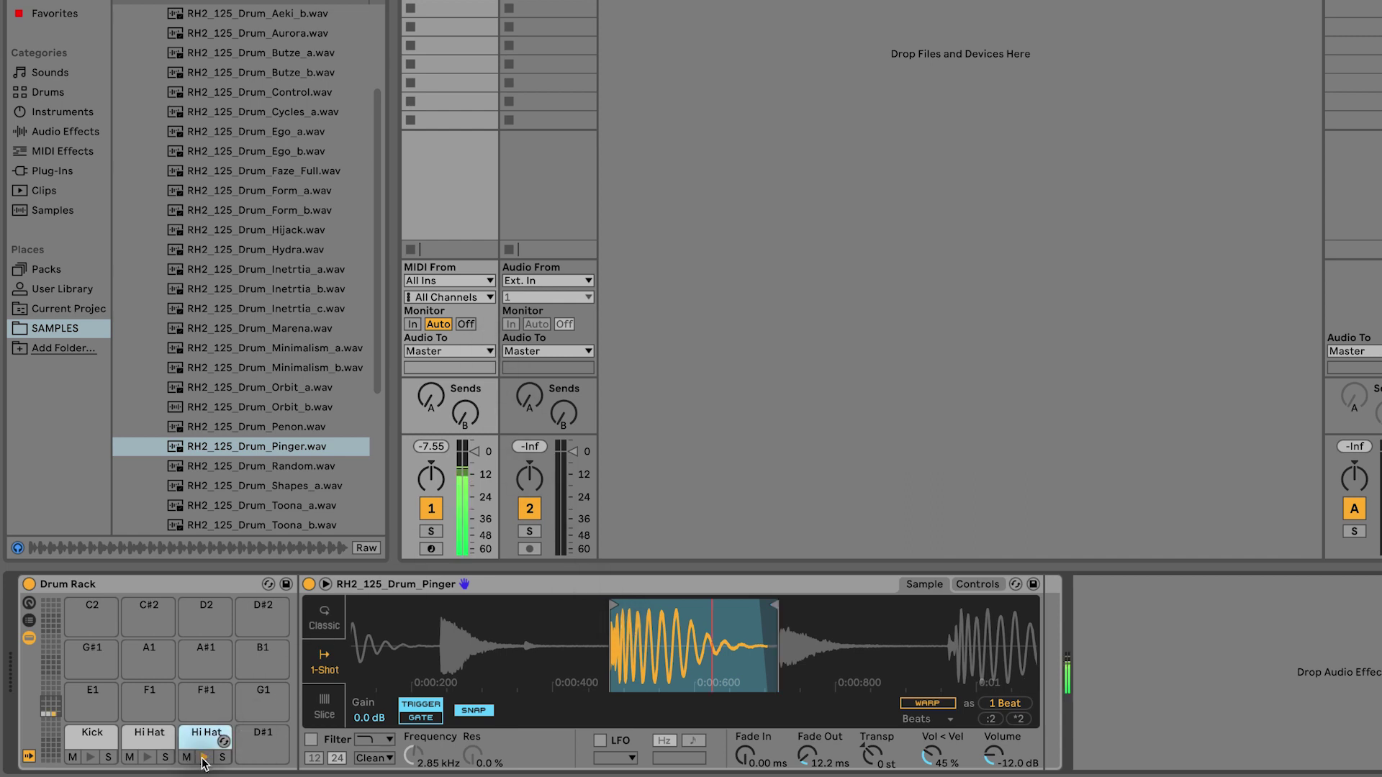
- Rename the D1 pad to Clap
{"action": "right_click", "coordinate": [205, 761]}
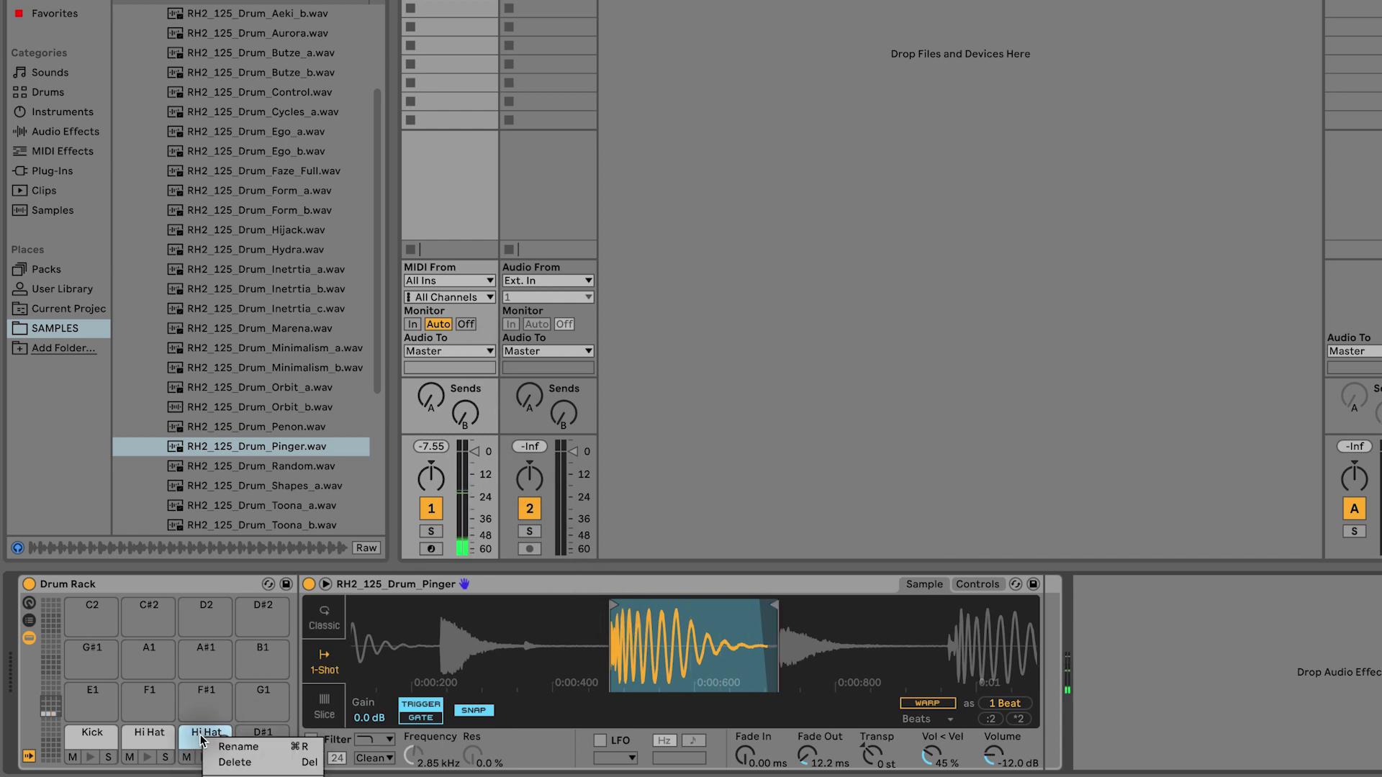
{"action": "left_click", "coordinate": [245, 749]}
{"action": "type", "text": "Clap"}
{"action": "key", "text": "Return"}
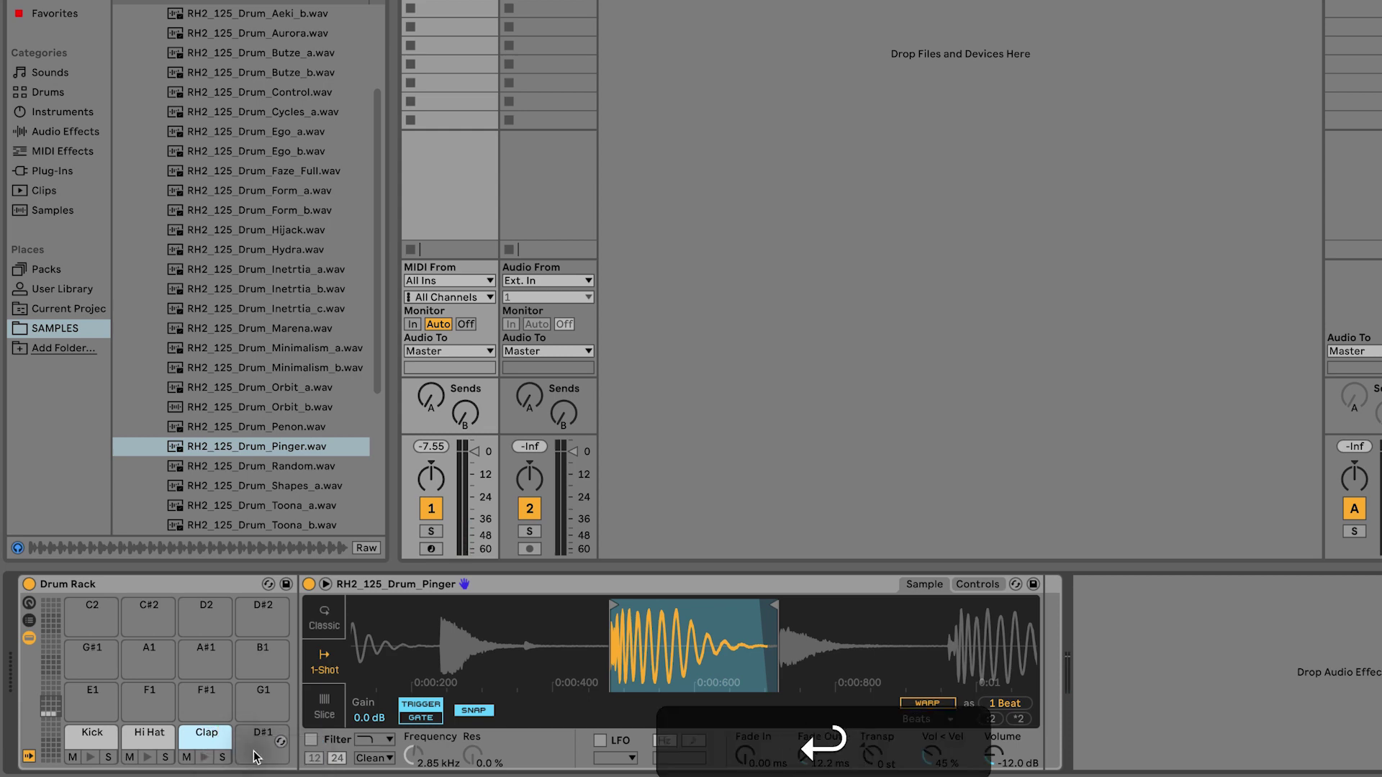
{"action": "key", "text": "super"}
{"action": "key", "text": "super+a"}
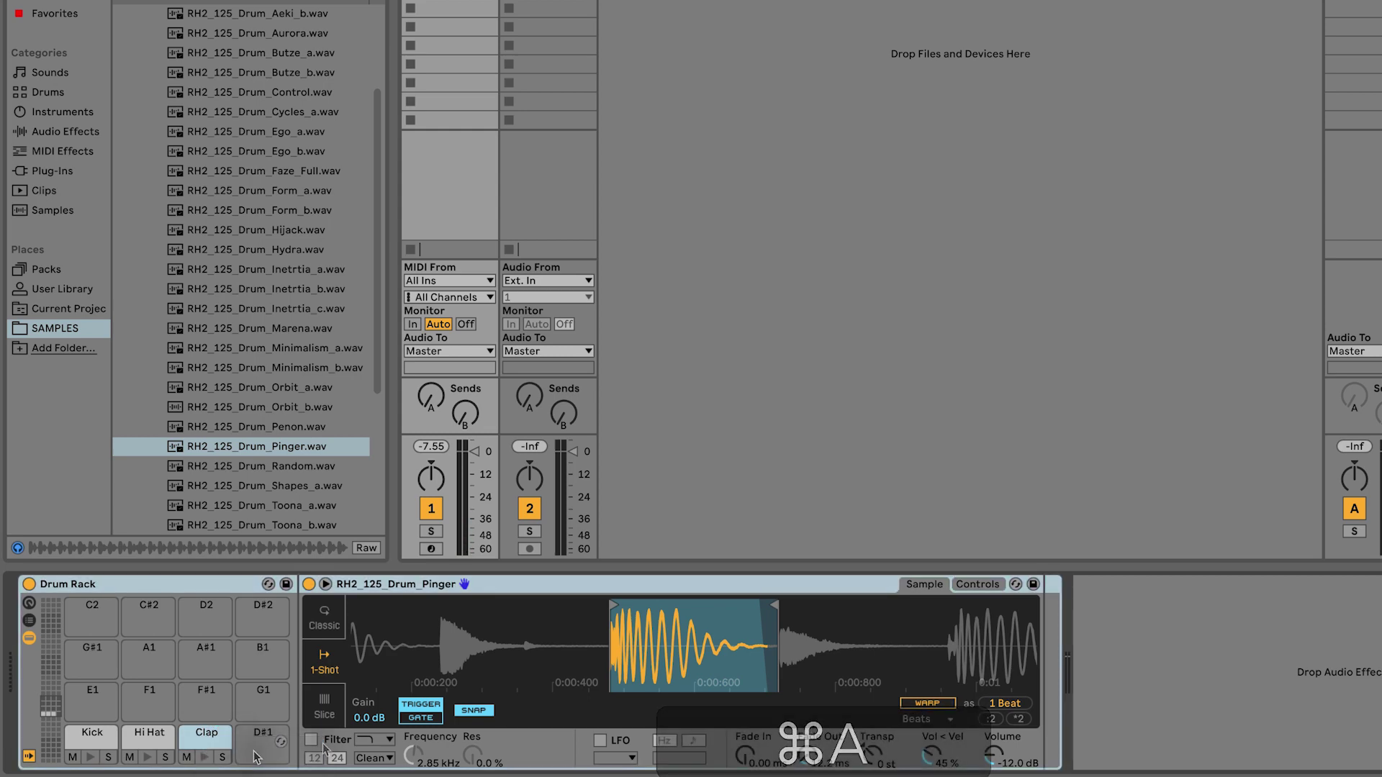
{"action": "left_click", "coordinate": [311, 739]}
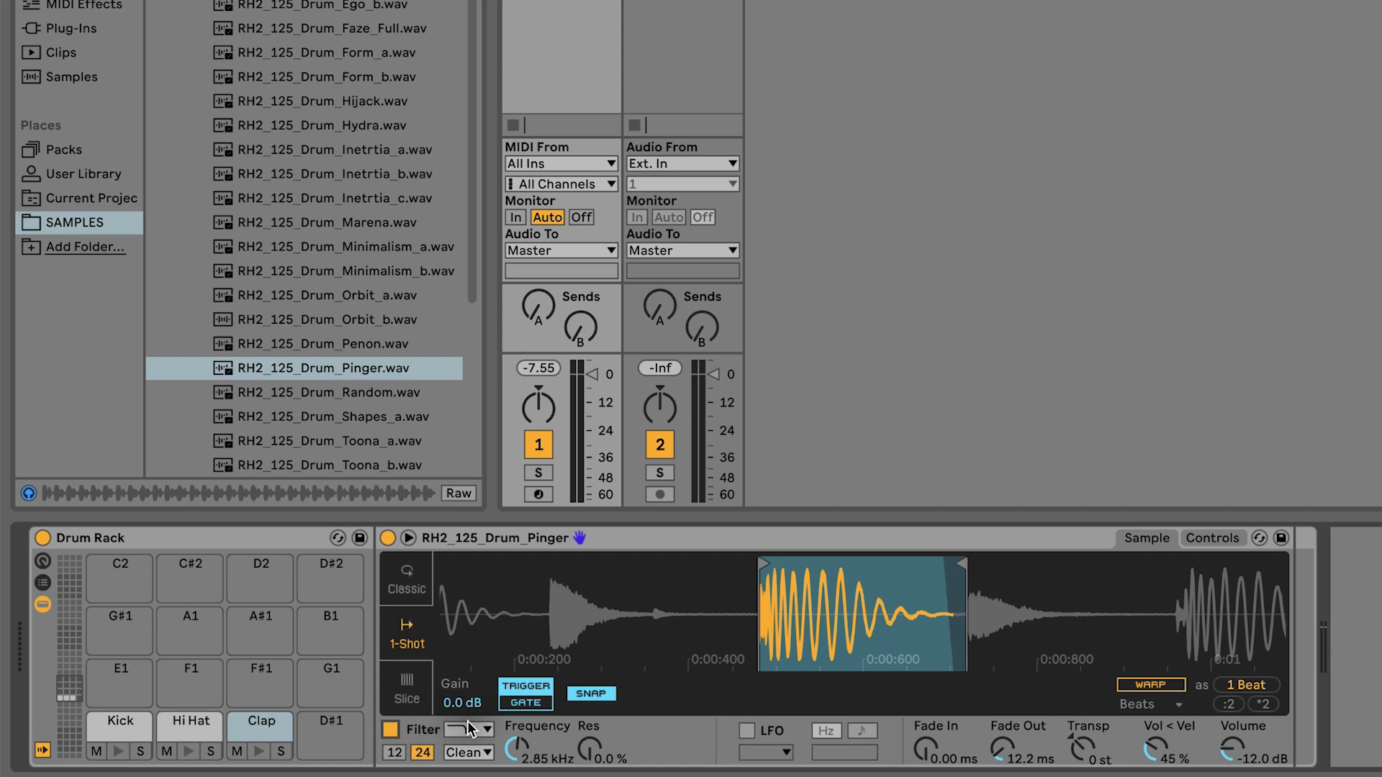
- Choose a 24 dB filter shape and lower the Clap cutoff to about 334 Hz, comparing with bypass
{"action": "left_click", "coordinate": [469, 729]}
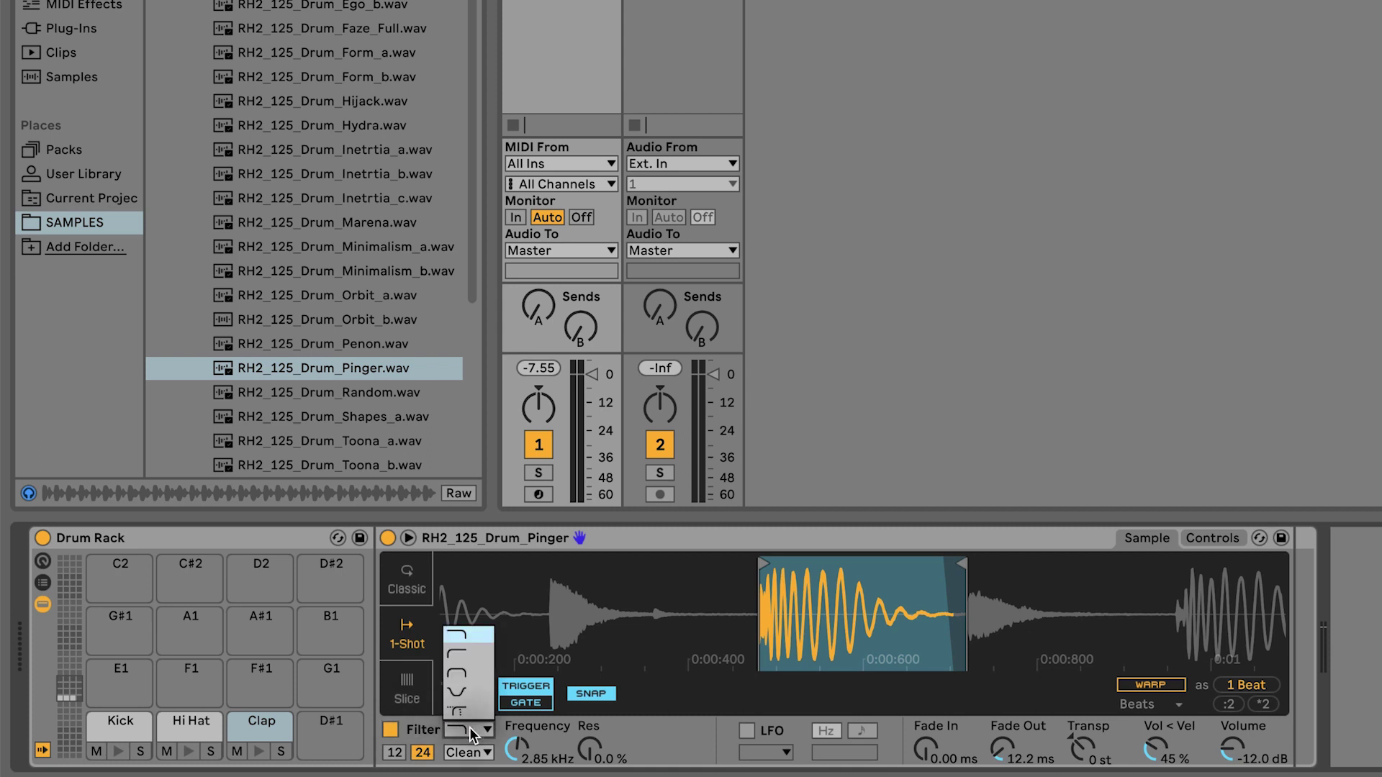
{"action": "left_click", "coordinate": [470, 658]}
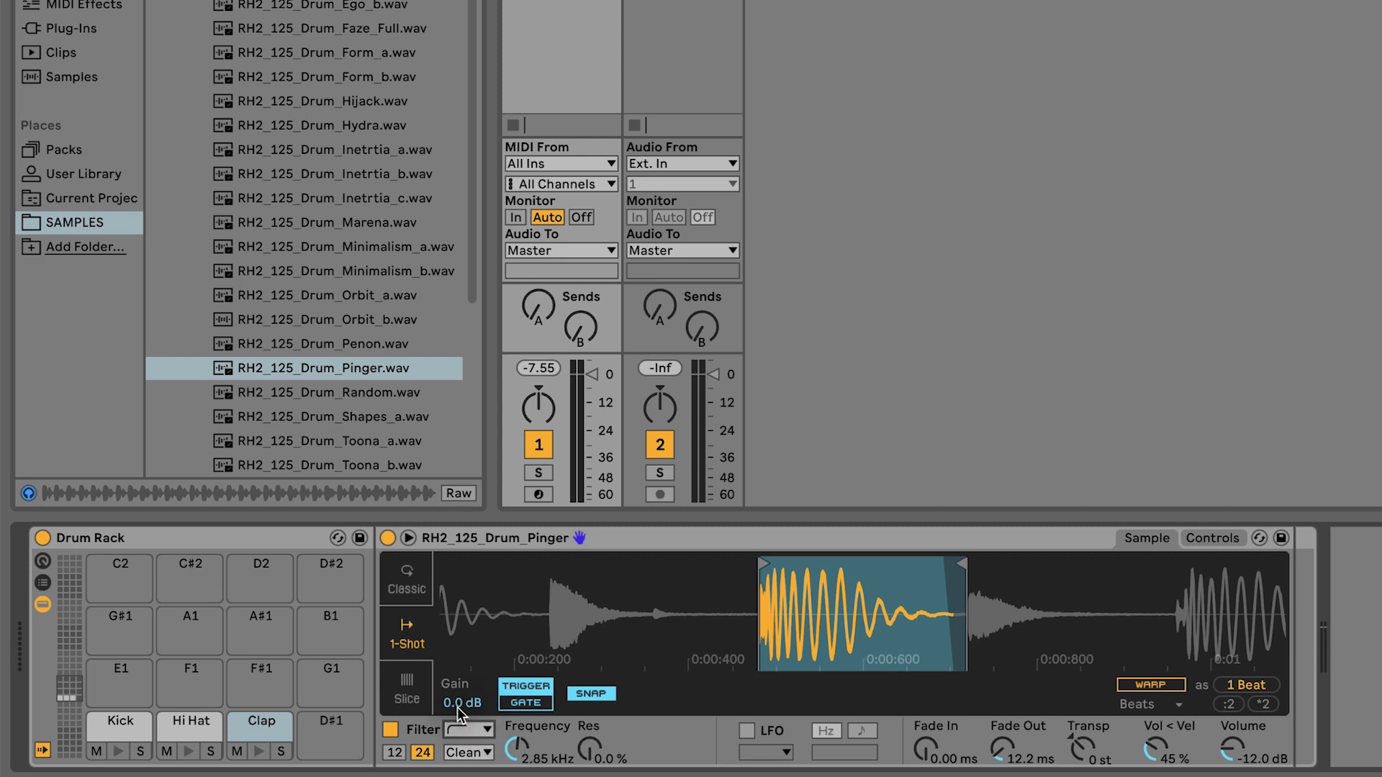
{"action": "left_click_drag", "start_coordinate": [517, 749], "coordinate": [517, 774]}
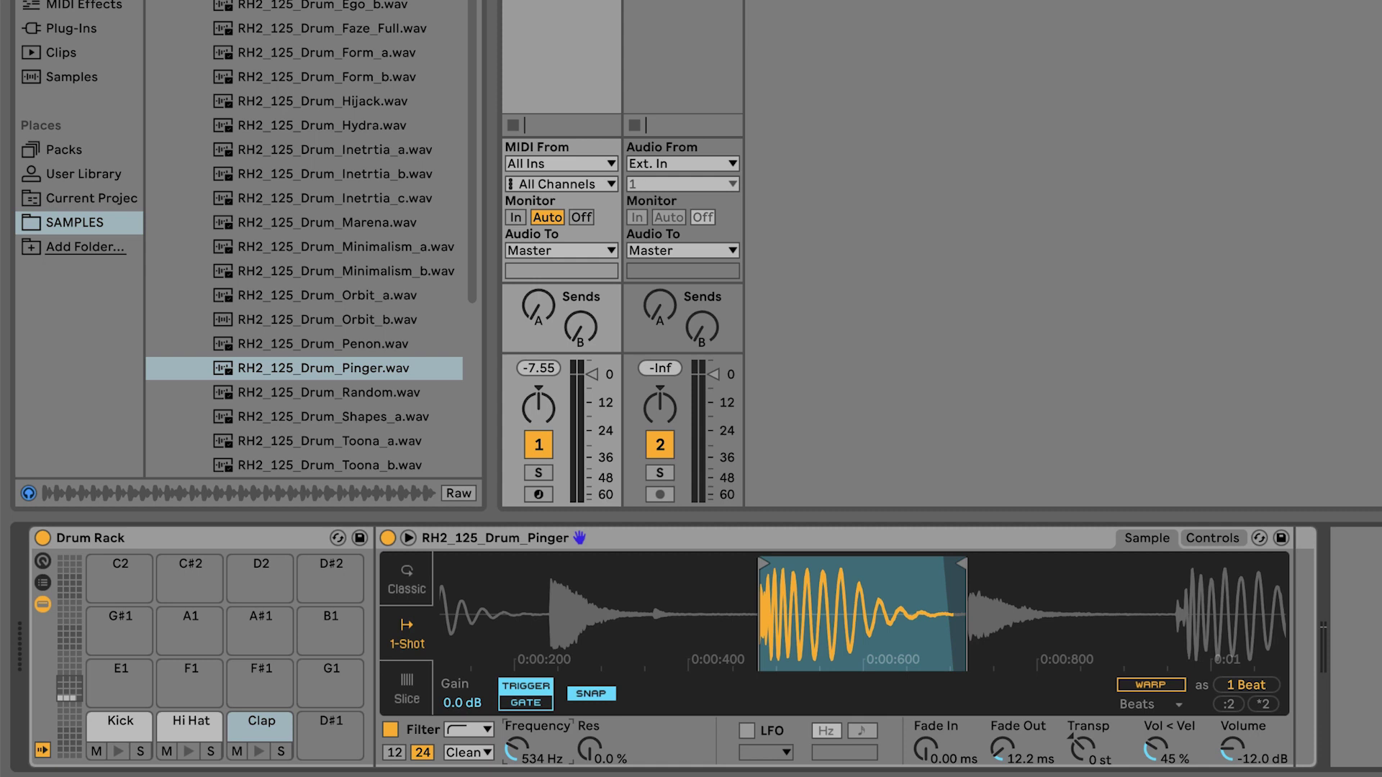
{"action": "left_click", "coordinate": [257, 752]}
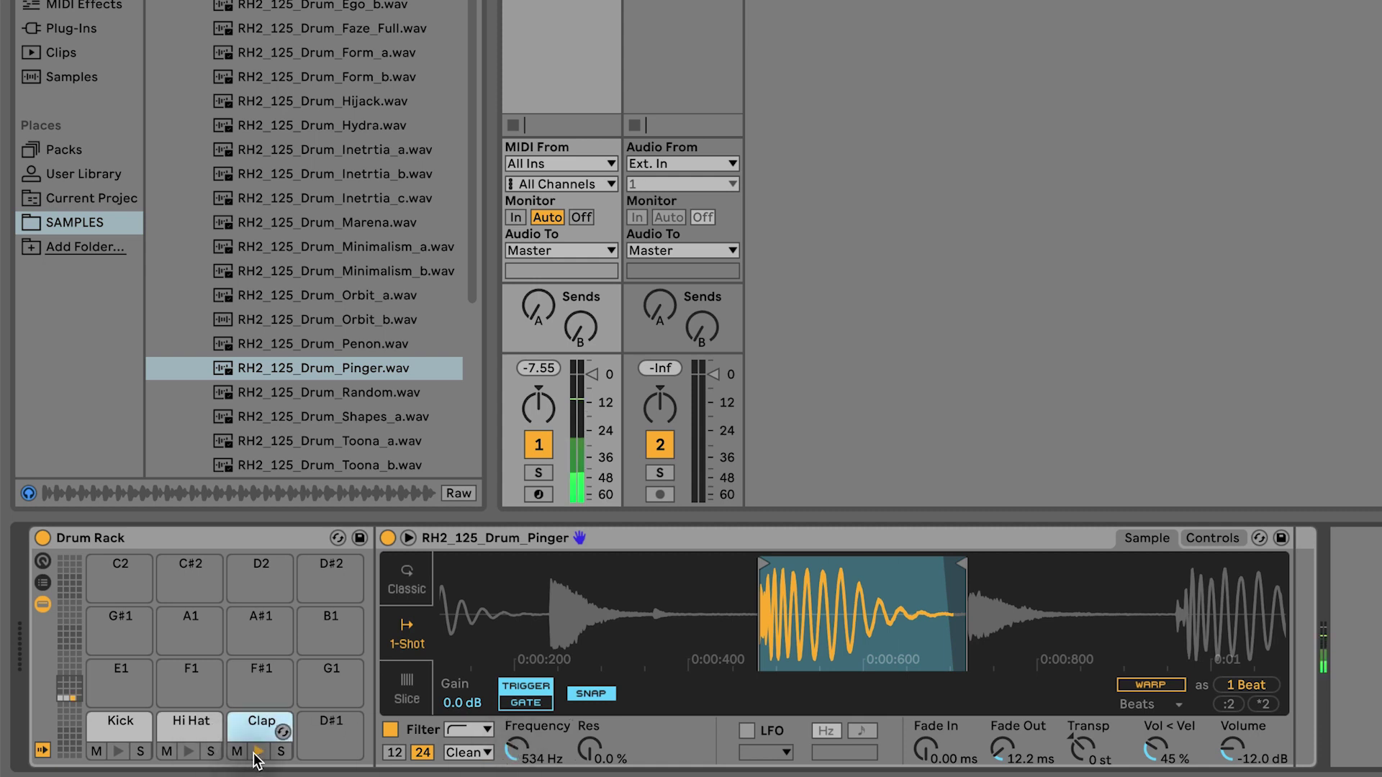
{"action": "left_click", "coordinate": [515, 750]}
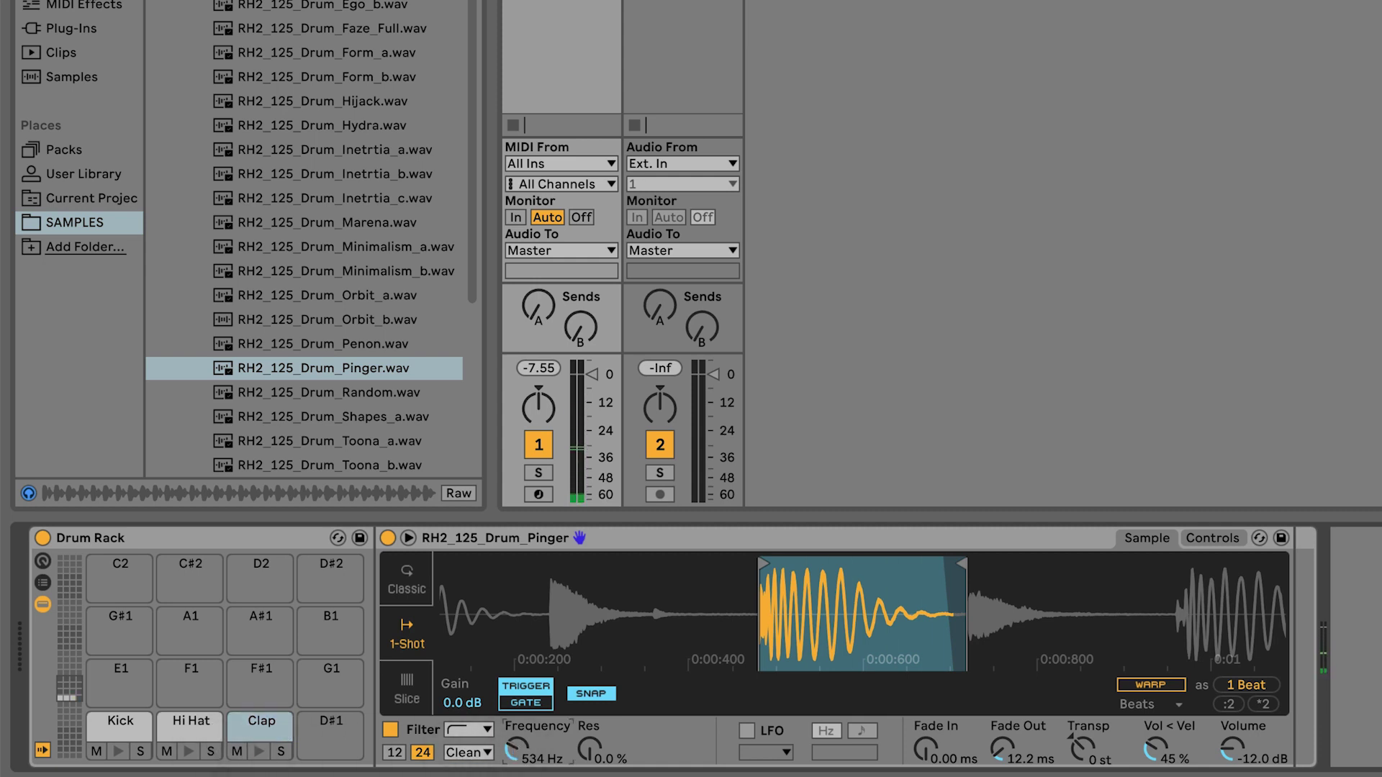
{"action": "left_click_drag", "start_coordinate": [515, 750], "coordinate": [515, 753]}
{"action": "left_click", "coordinate": [259, 751]}
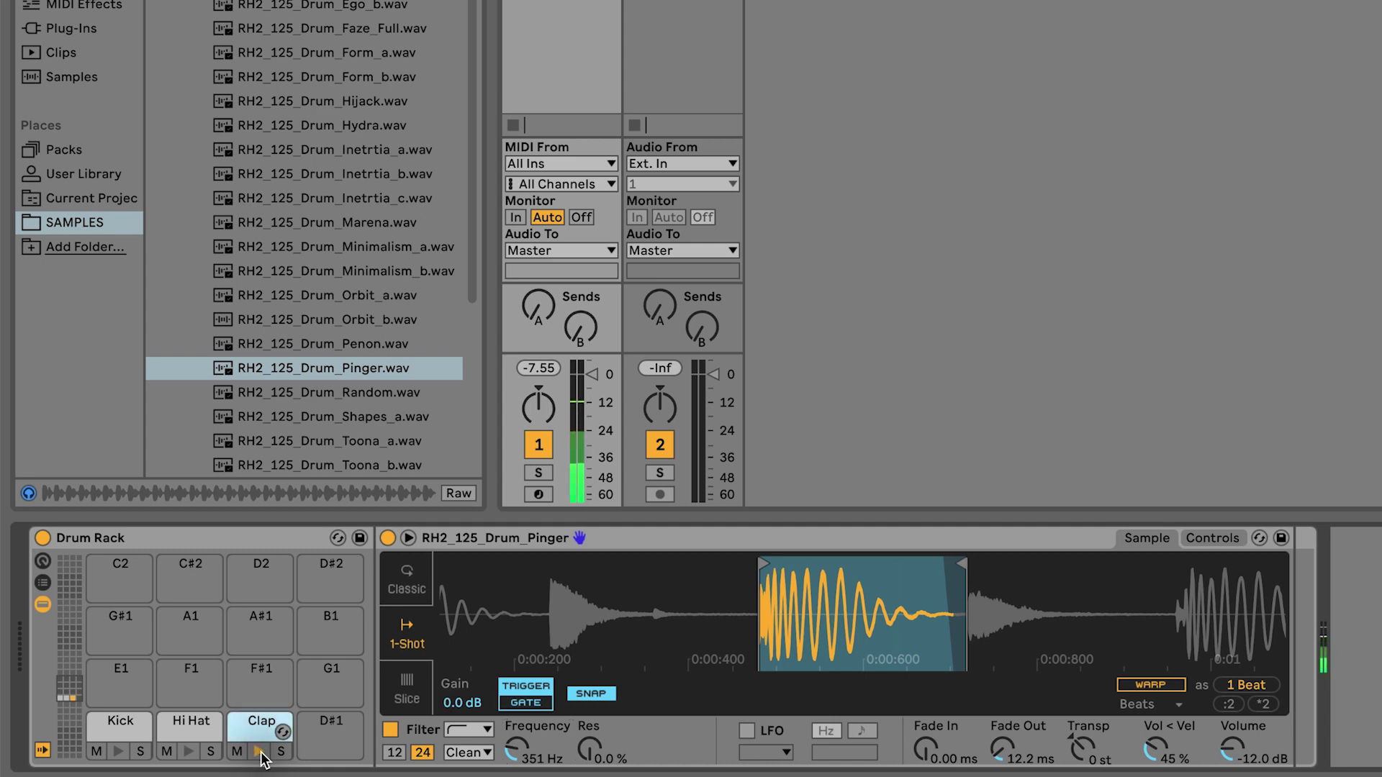
{"action": "left_click", "coordinate": [391, 731]}
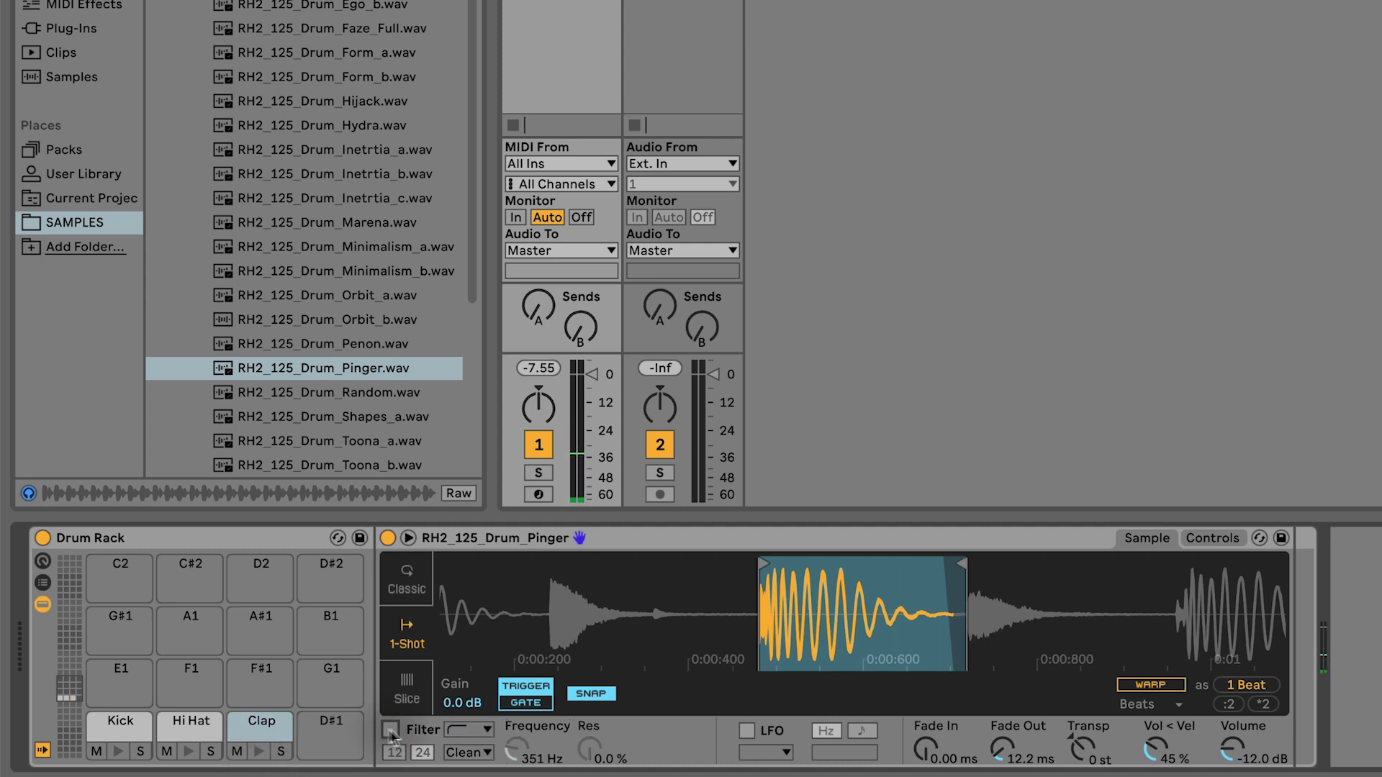
{"action": "left_click", "coordinate": [259, 751]}
{"action": "left_click", "coordinate": [391, 729]}
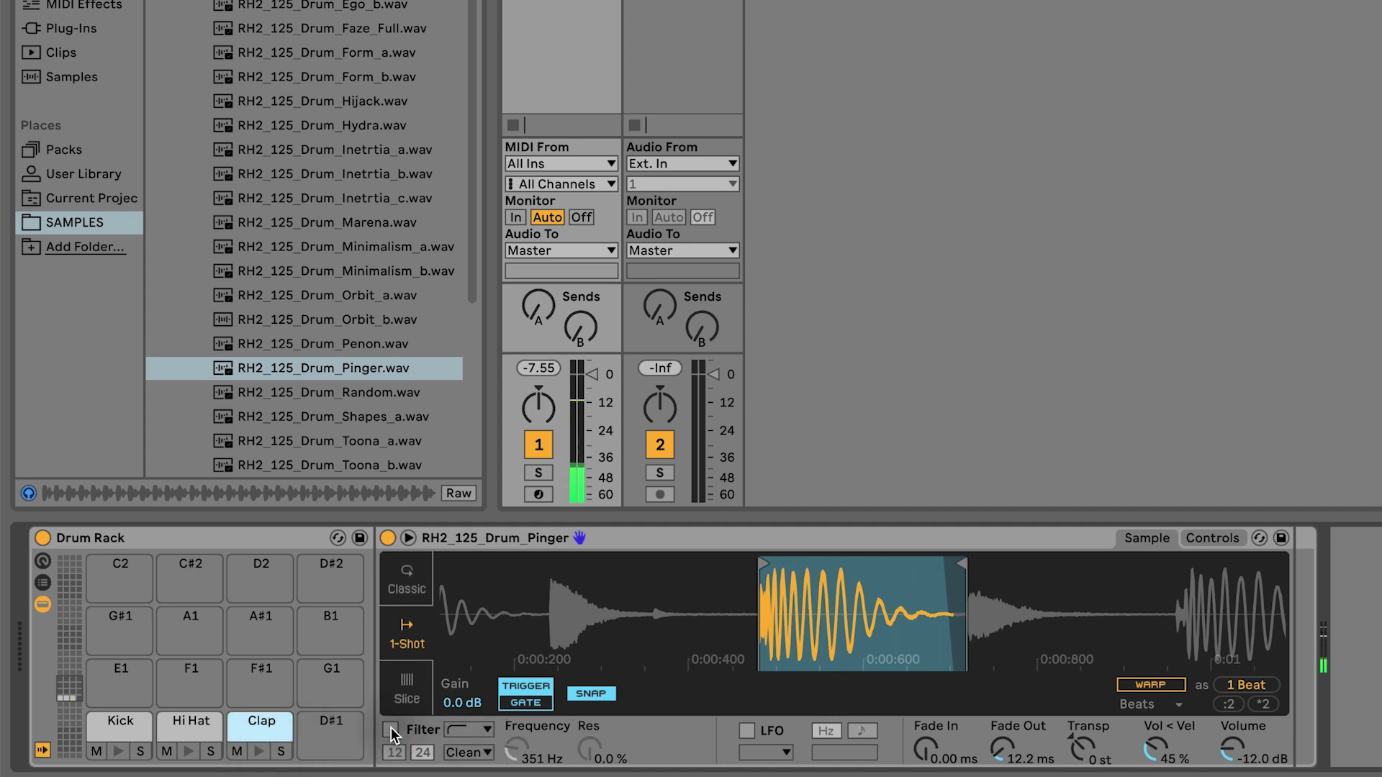
{"action": "left_click", "coordinate": [264, 752]}
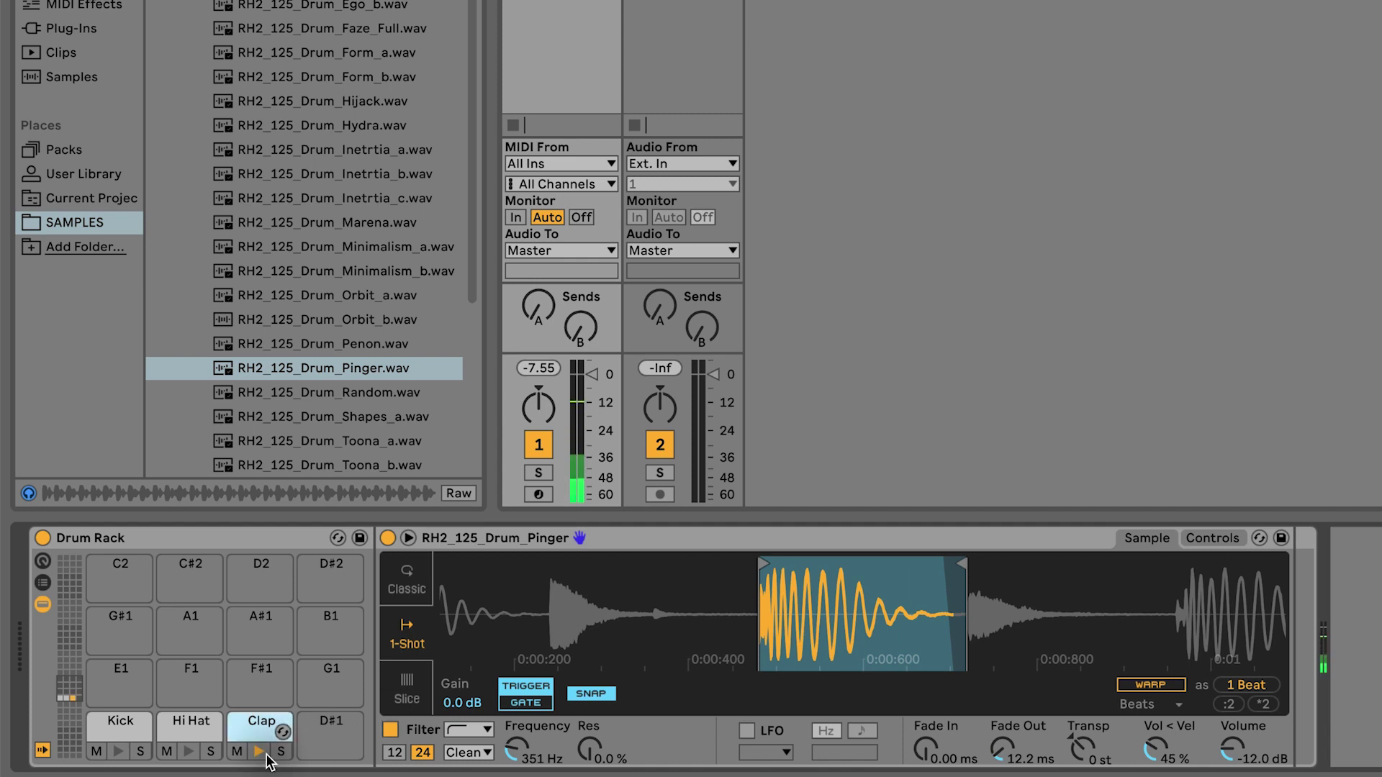
{"action": "left_click_drag", "start_coordinate": [516, 753], "coordinate": [515, 761]}
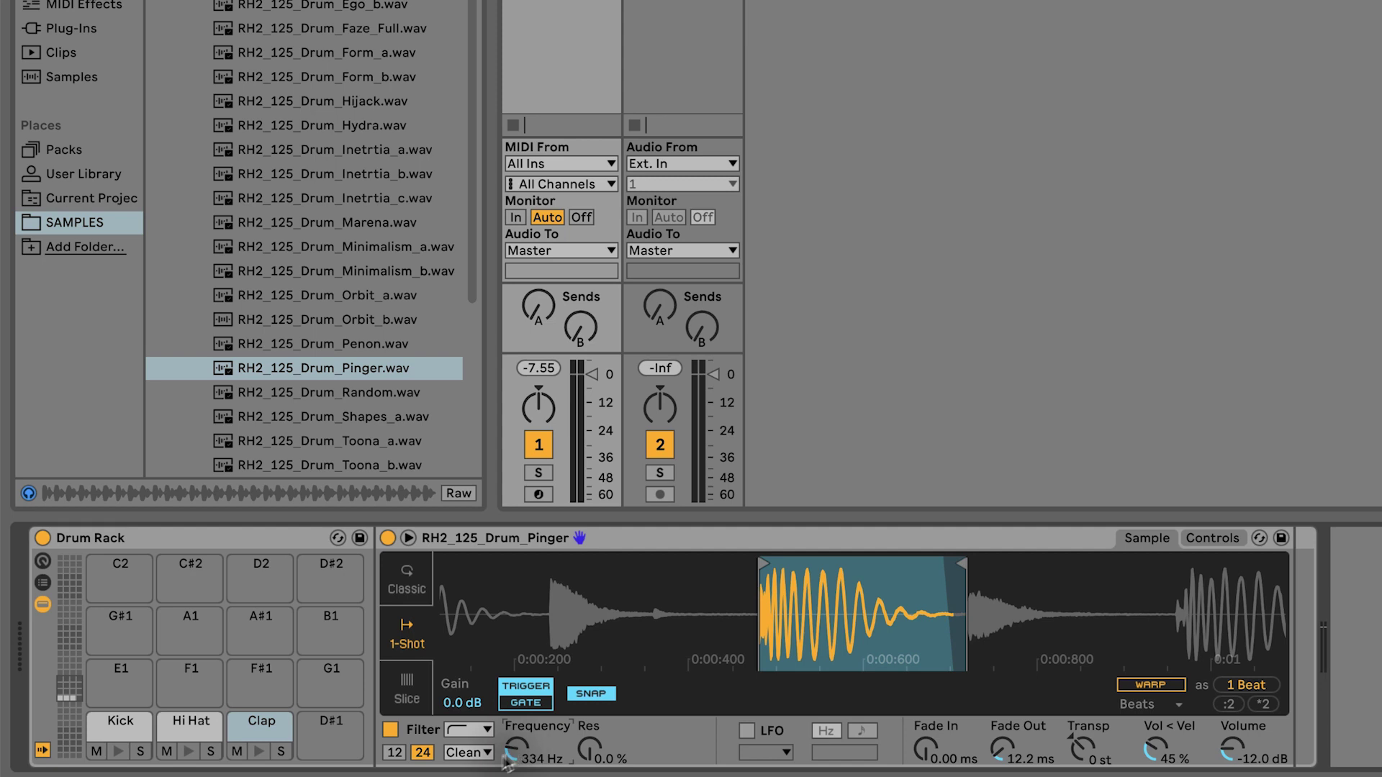
- Switch the filter circuit to PRD and set Drive to 4.00 dB
{"action": "left_click", "coordinate": [468, 752]}
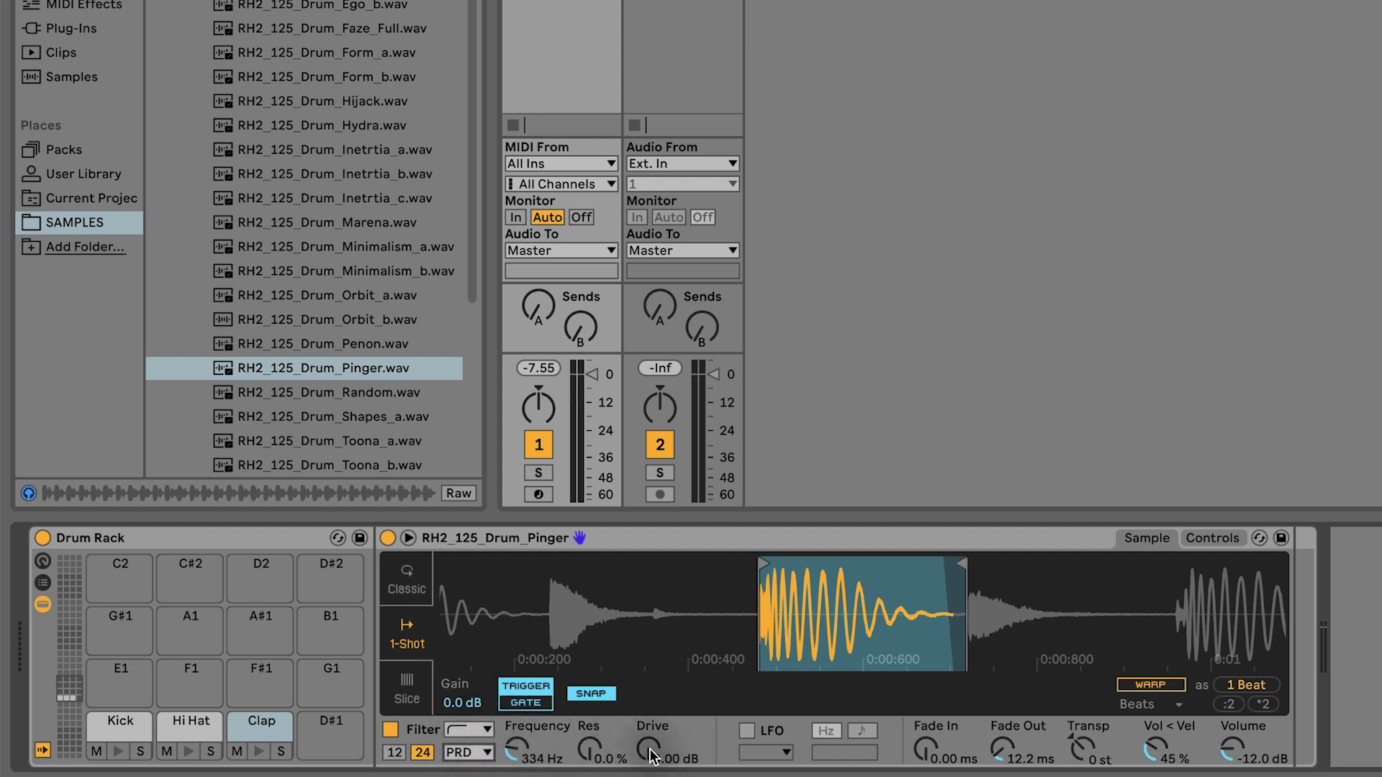
{"action": "left_click_drag", "start_coordinate": [650, 752], "coordinate": [650, 734]}
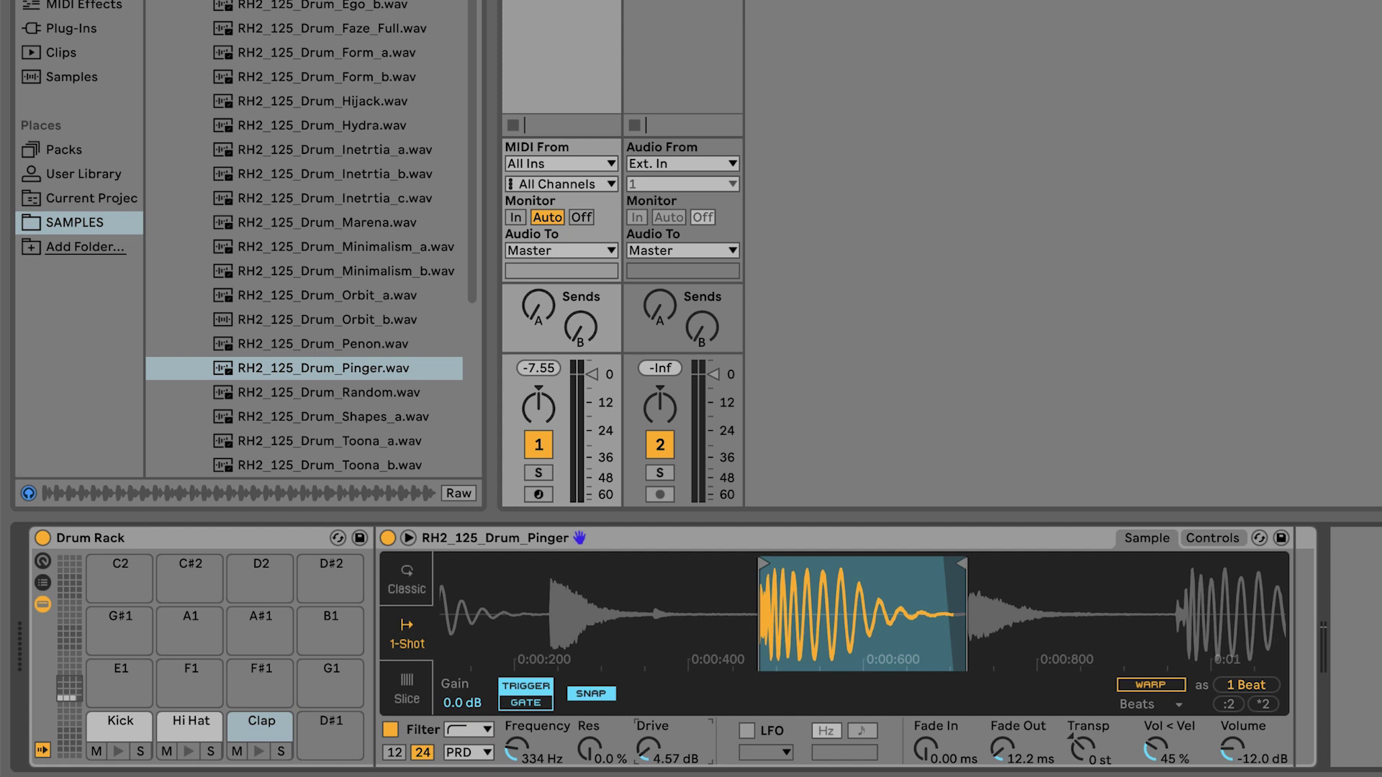
{"action": "left_click", "coordinate": [259, 753]}
{"action": "left_click_drag", "start_coordinate": [650, 752], "coordinate": [650, 758]}
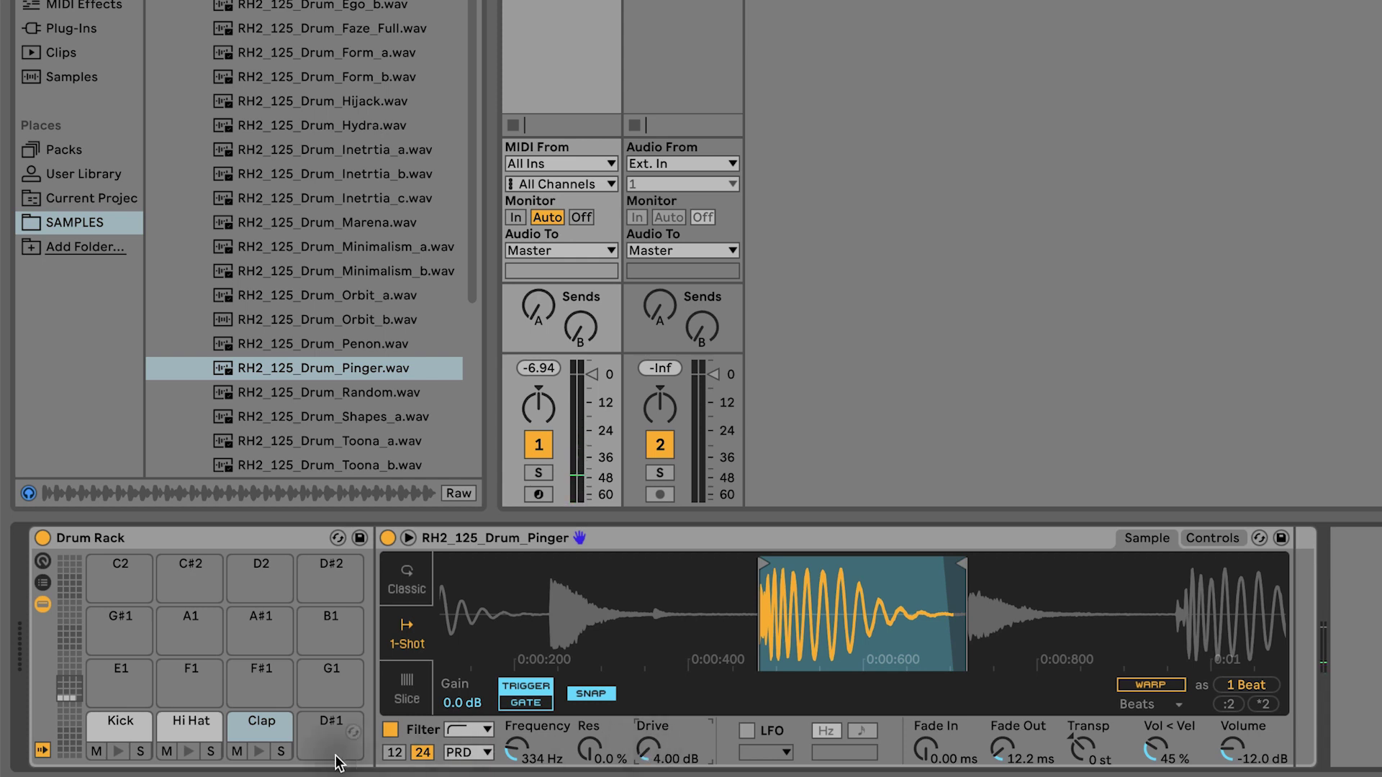
{"action": "left_click", "coordinate": [266, 728]}
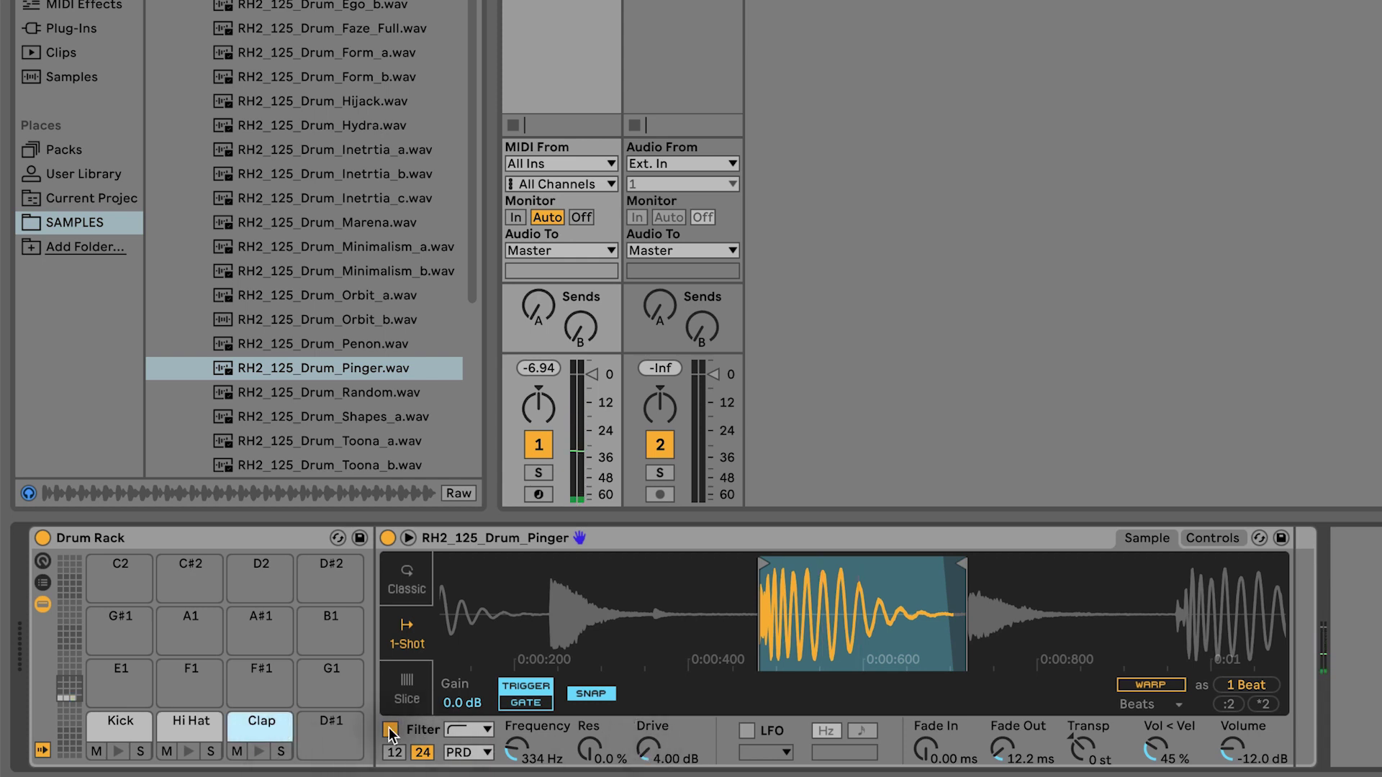
{"action": "left_click", "coordinate": [390, 730]}
{"action": "left_click", "coordinate": [390, 729]}
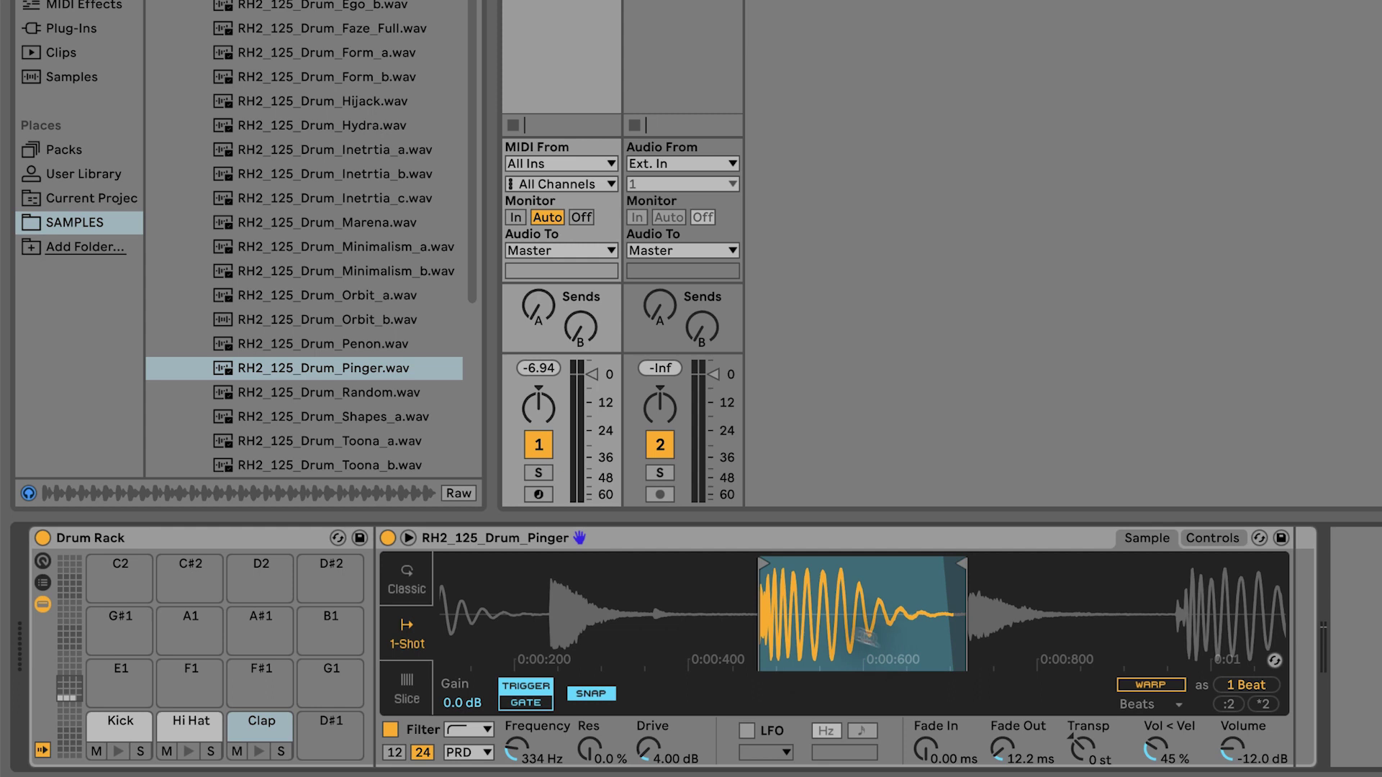
{"action": "key", "text": "alt"}
- Copy the Clap pad onto D#1 and shorten its sample region to one beat
{"action": "left_click_drag", "start_coordinate": [258, 727], "coordinate": [344, 730]}
{"action": "left_click", "coordinate": [333, 727]}
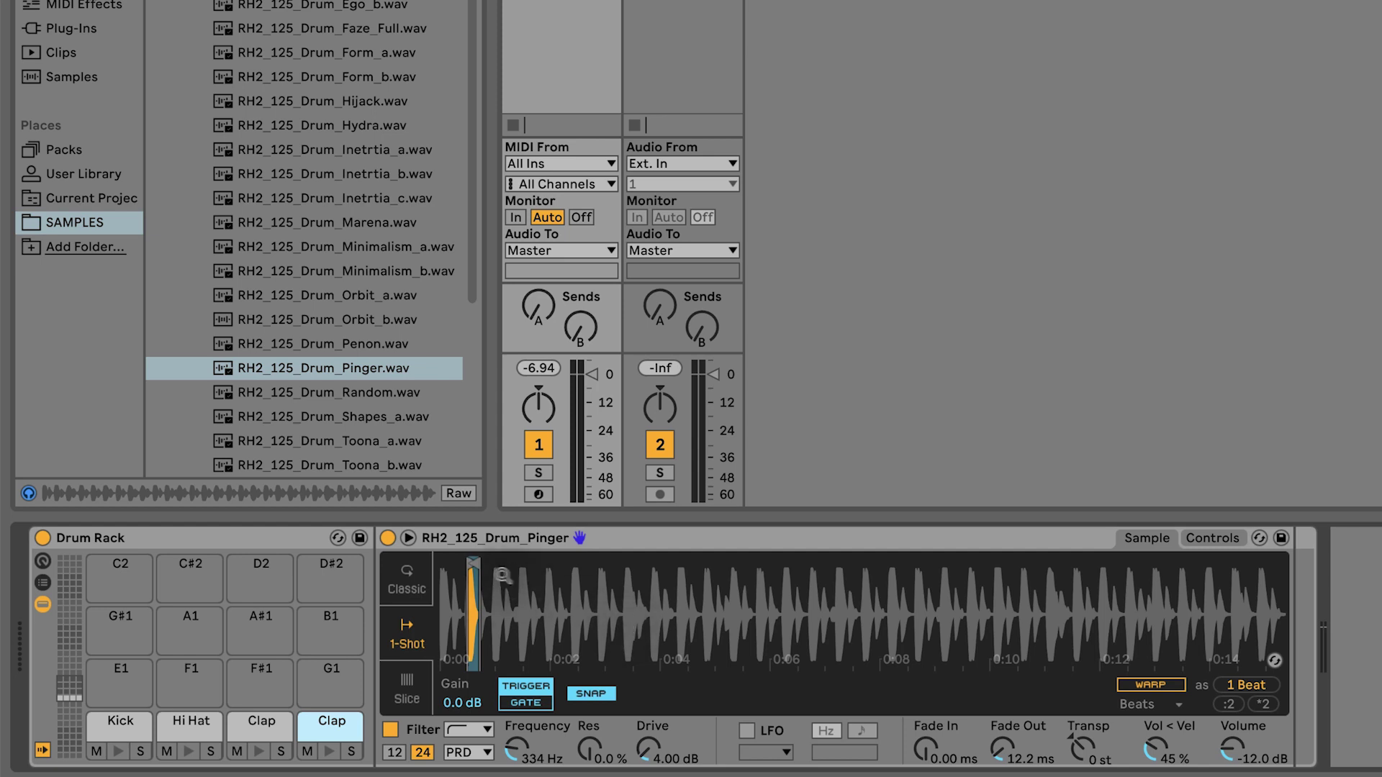
{"action": "mouse_move", "coordinate": [474, 563]}
{"action": "left_mouse_down"}
{"action": "mouse_move", "coordinate": [761, 564]}
{"action": "mouse_move", "coordinate": [695, 572]}
{"action": "left_mouse_up"}
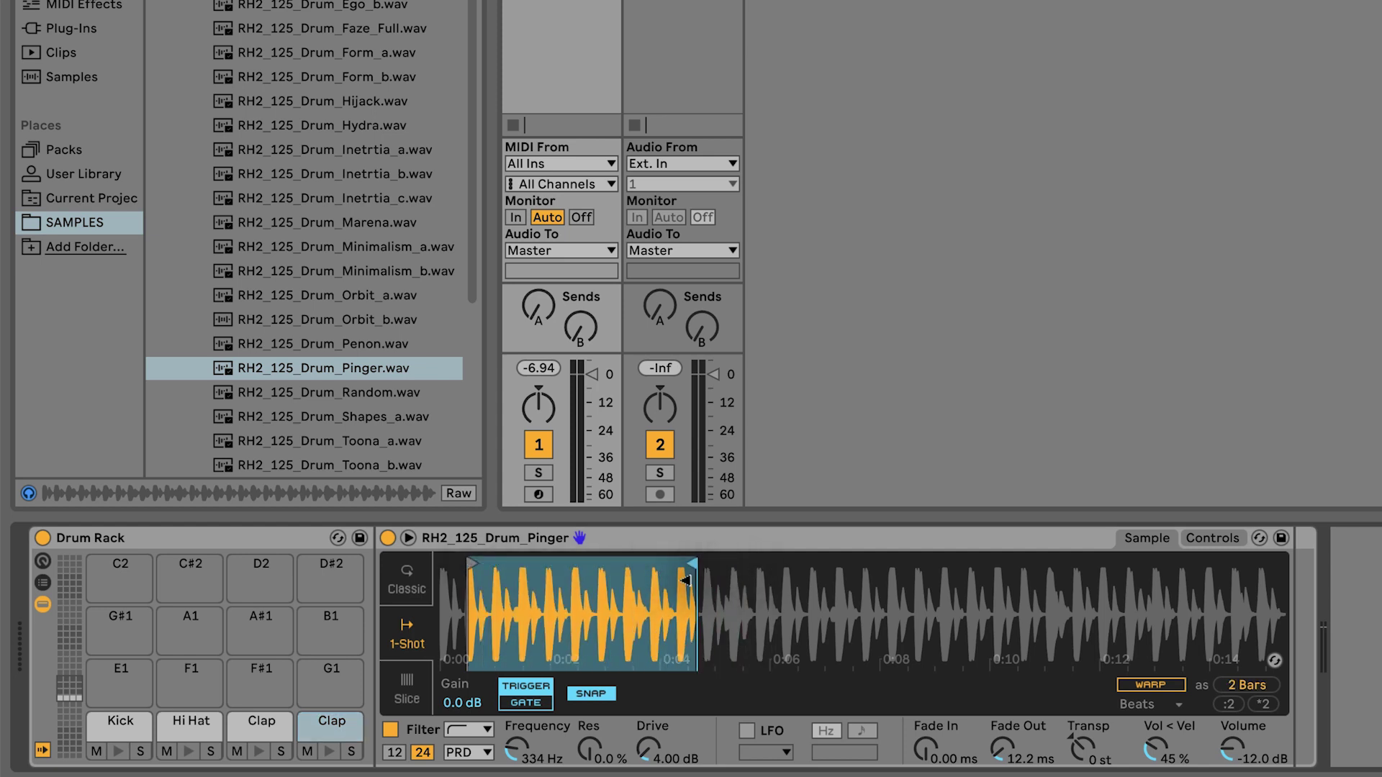
{"action": "left_click_drag", "start_coordinate": [472, 569], "coordinate": [647, 585]}
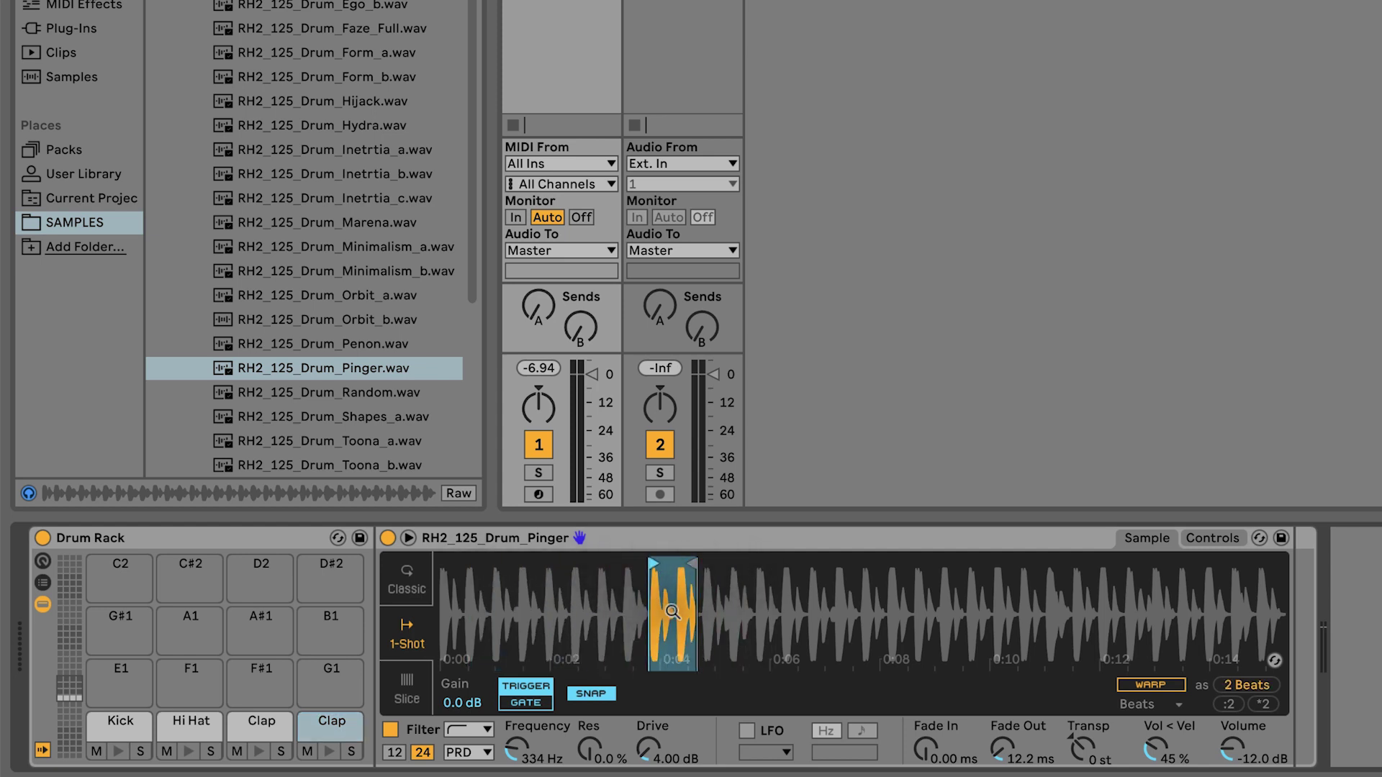
{"action": "scroll", "coordinate": [658, 598], "scroll_direction": "up", "scroll_amount": 8}
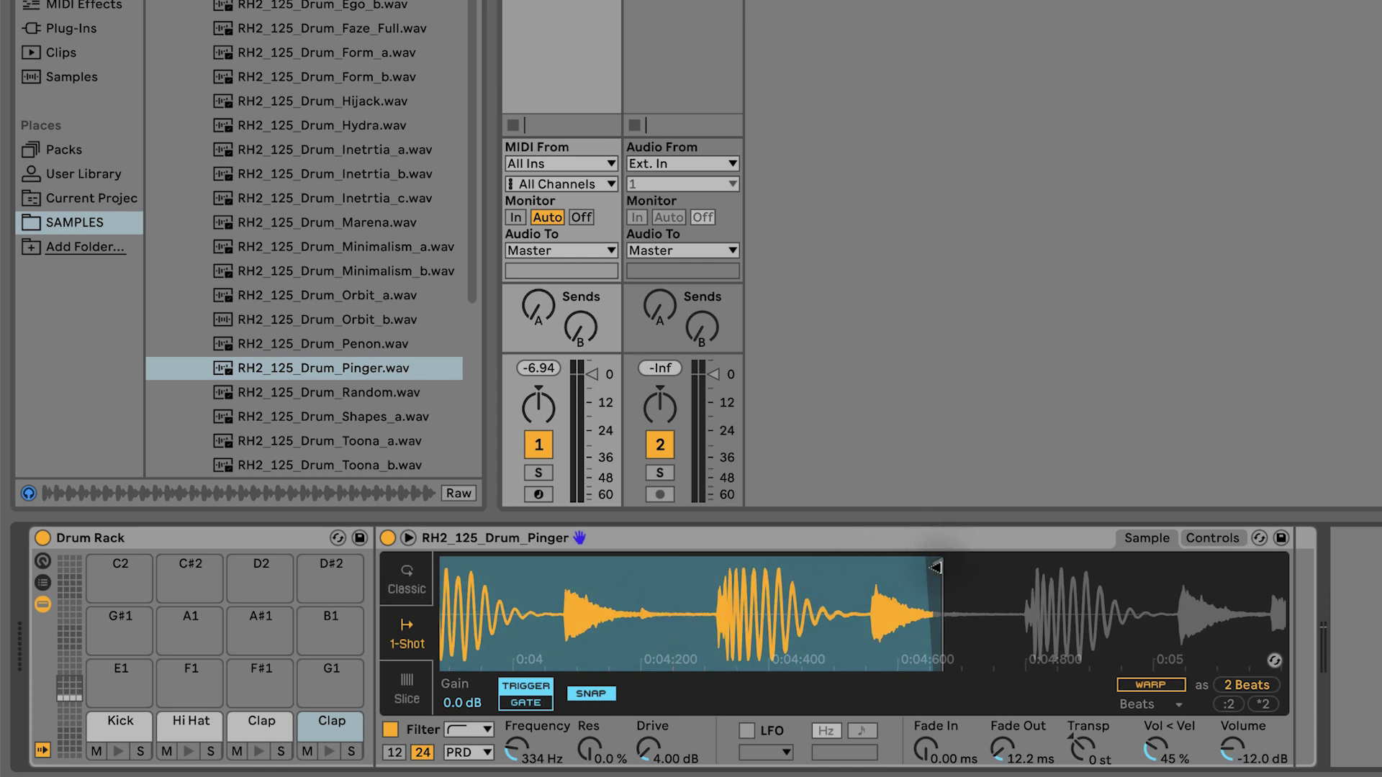
{"action": "left_click_drag", "start_coordinate": [939, 564], "coordinate": [708, 563]}
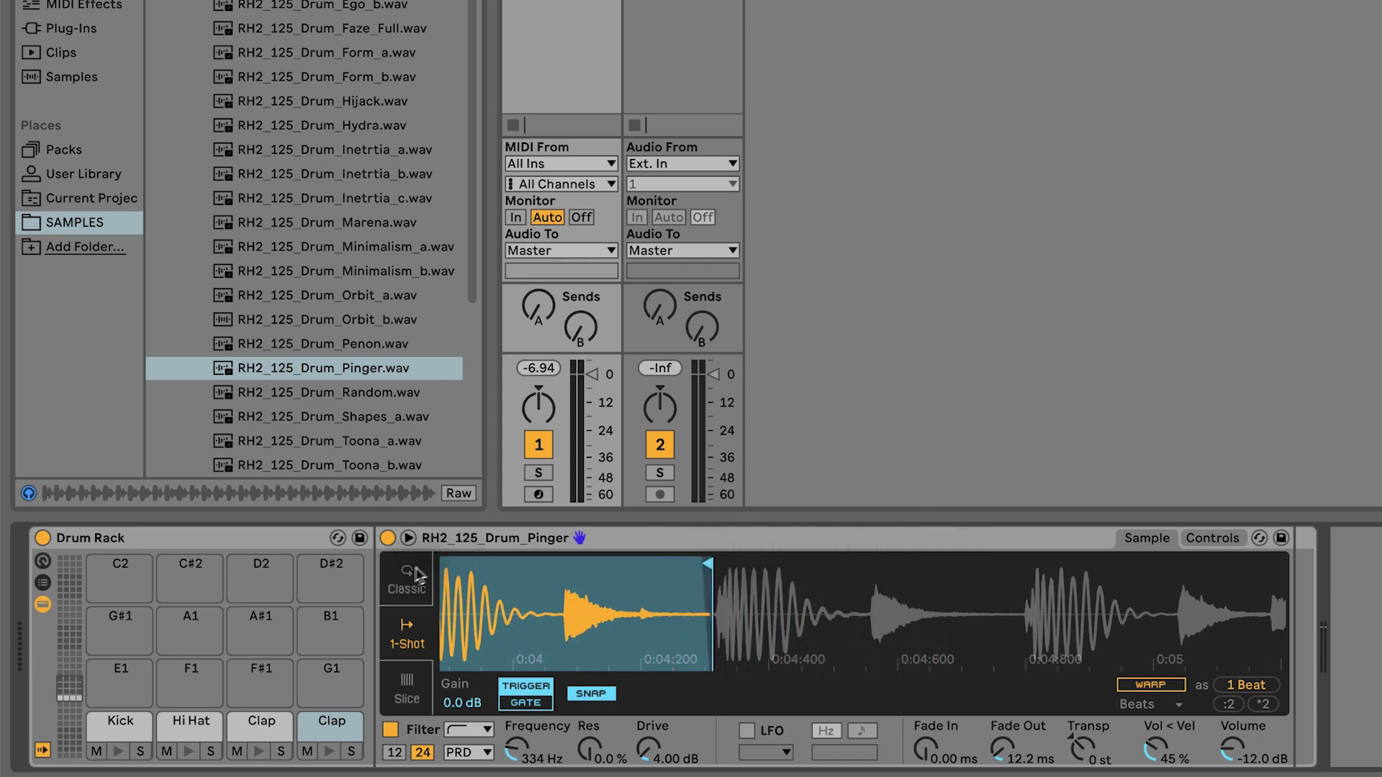
{"action": "scroll", "coordinate": [452, 573], "scroll_direction": "down", "scroll_amount": 6}
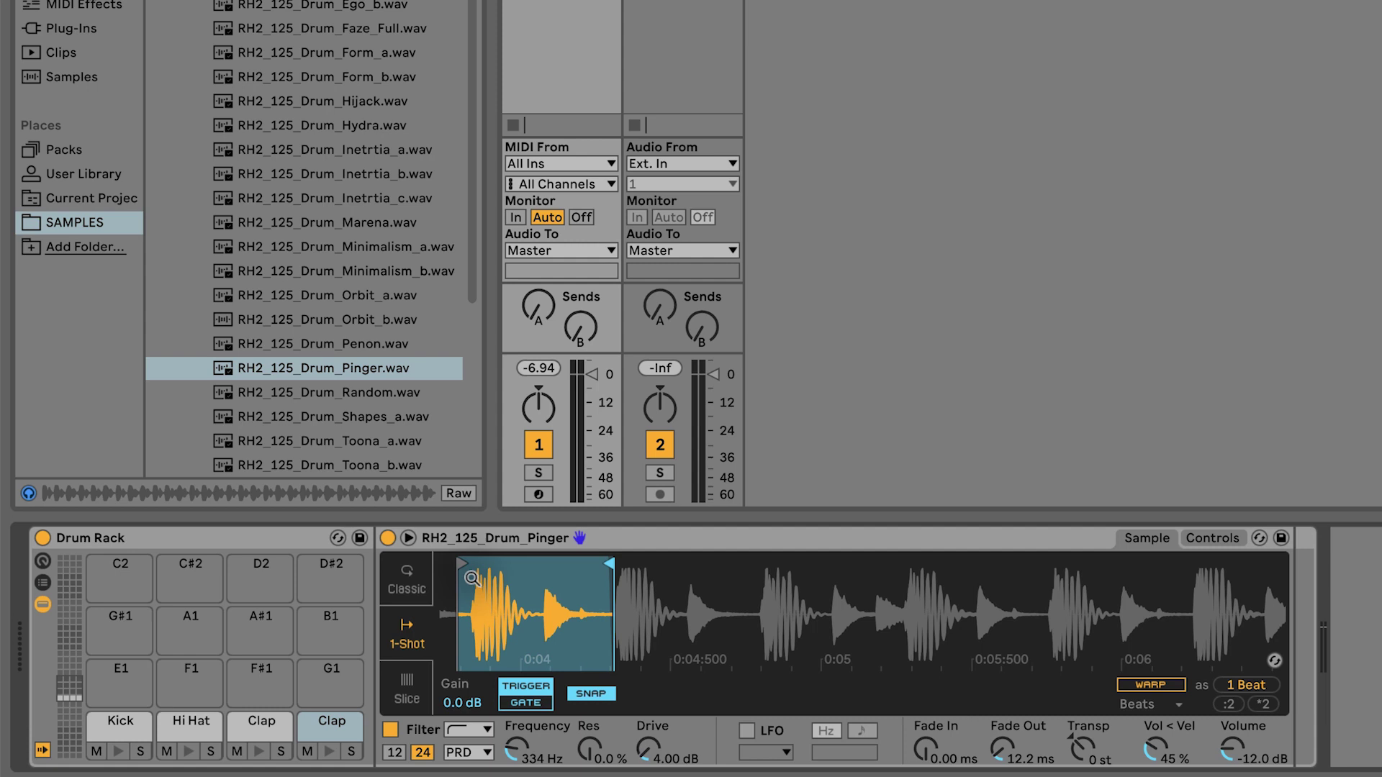
- Move the D#1 sample start later into the hit and preview it
{"action": "left_click_drag", "start_coordinate": [530, 569], "coordinate": [579, 588]}
{"action": "scroll", "coordinate": [583, 601], "scroll_direction": "up", "scroll_amount": 10}
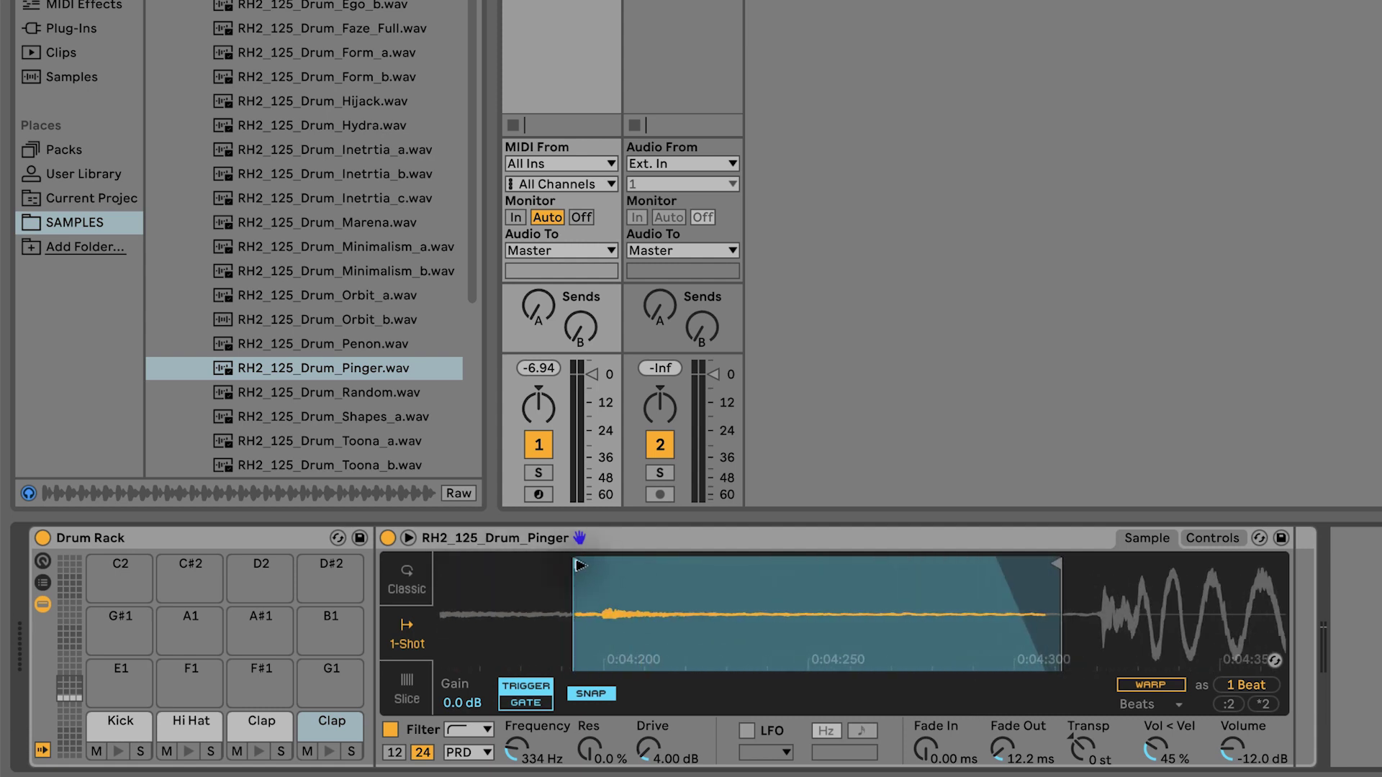
{"action": "scroll", "coordinate": [579, 569], "scroll_direction": "up", "scroll_amount": 5}
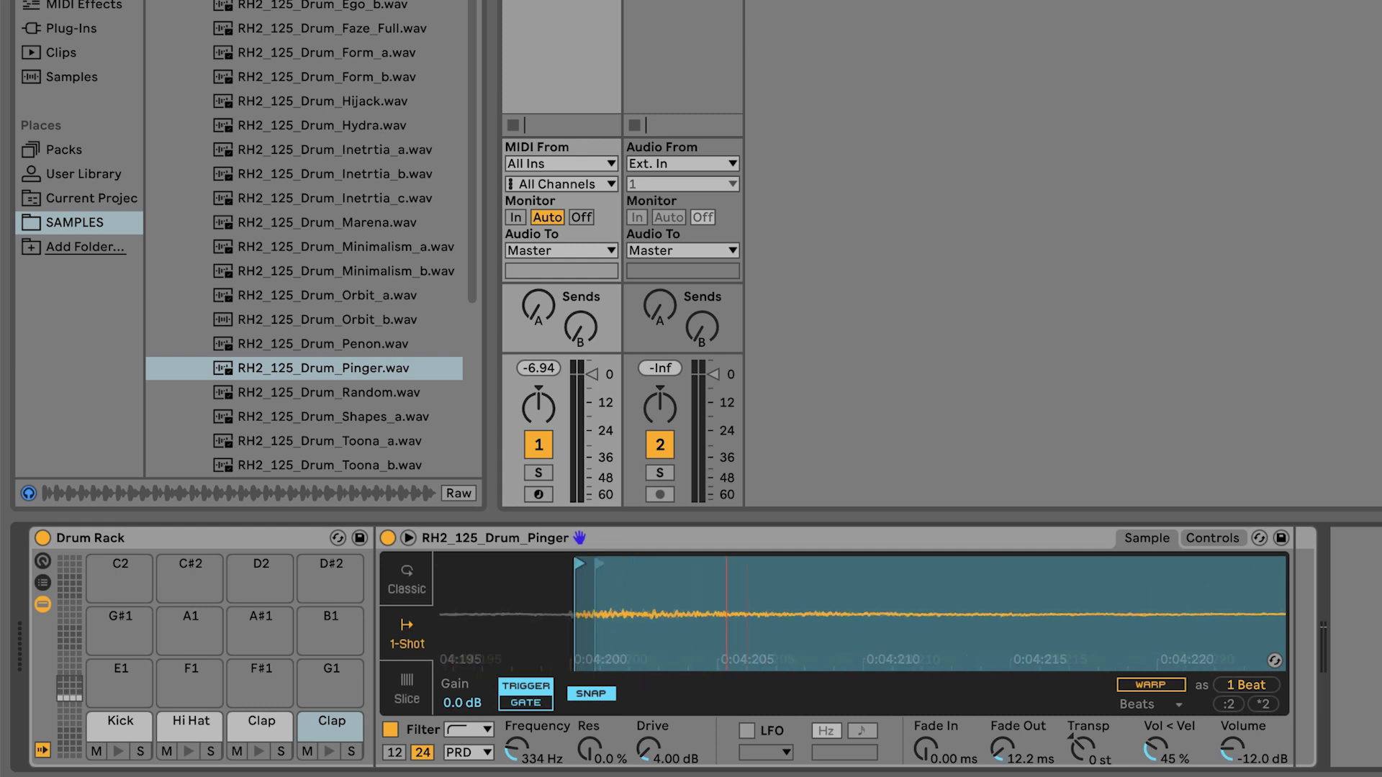
{"action": "left_click_drag", "start_coordinate": [600, 567], "coordinate": [677, 572]}
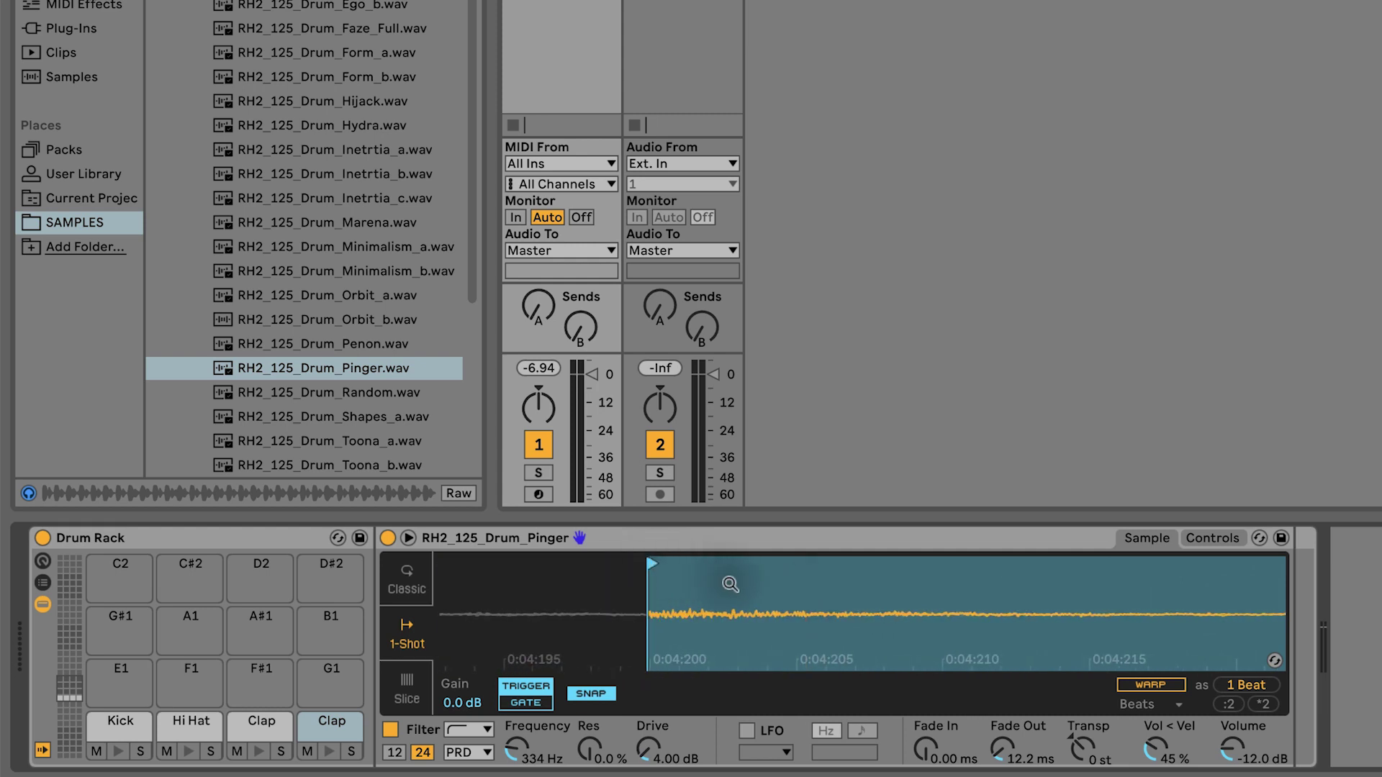
{"action": "scroll", "coordinate": [728, 575], "scroll_direction": "down", "scroll_amount": 8}
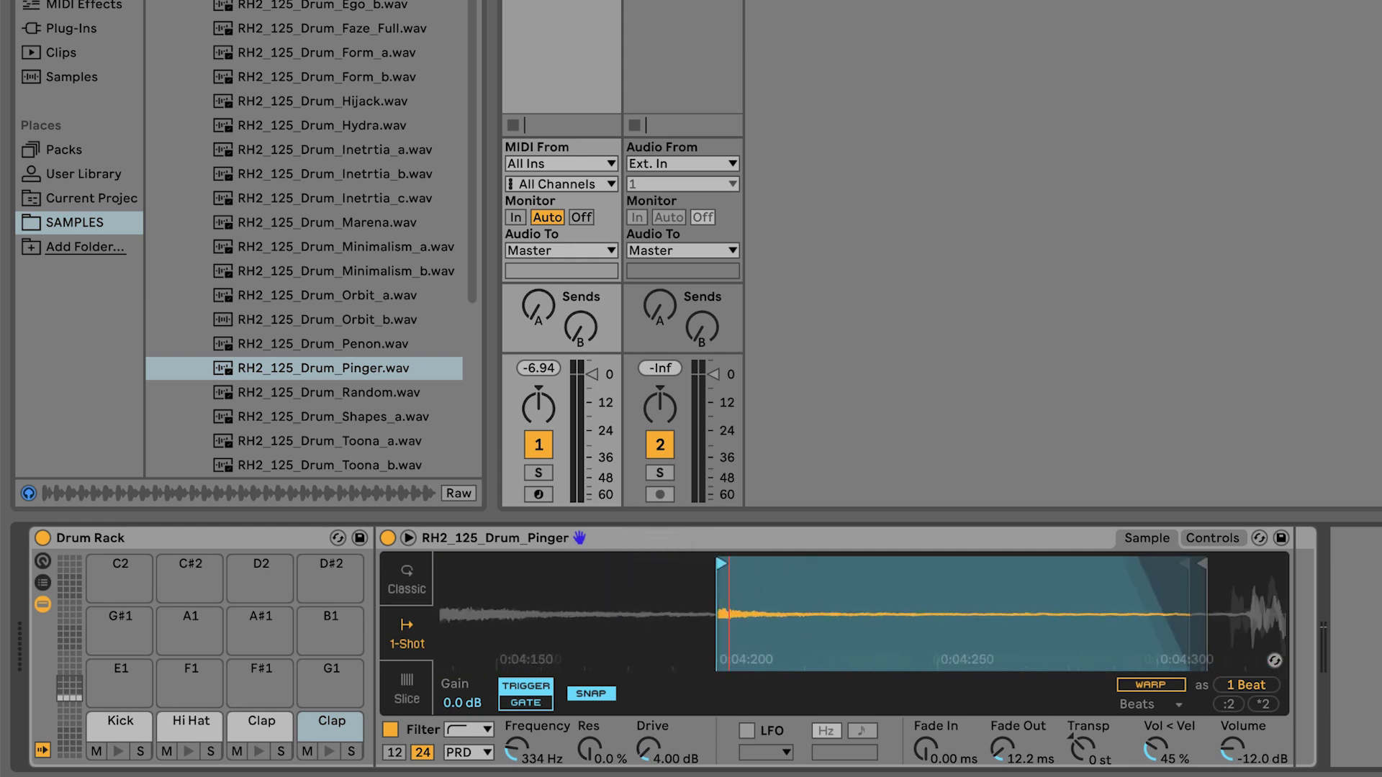
{"action": "left_click", "coordinate": [329, 753]}
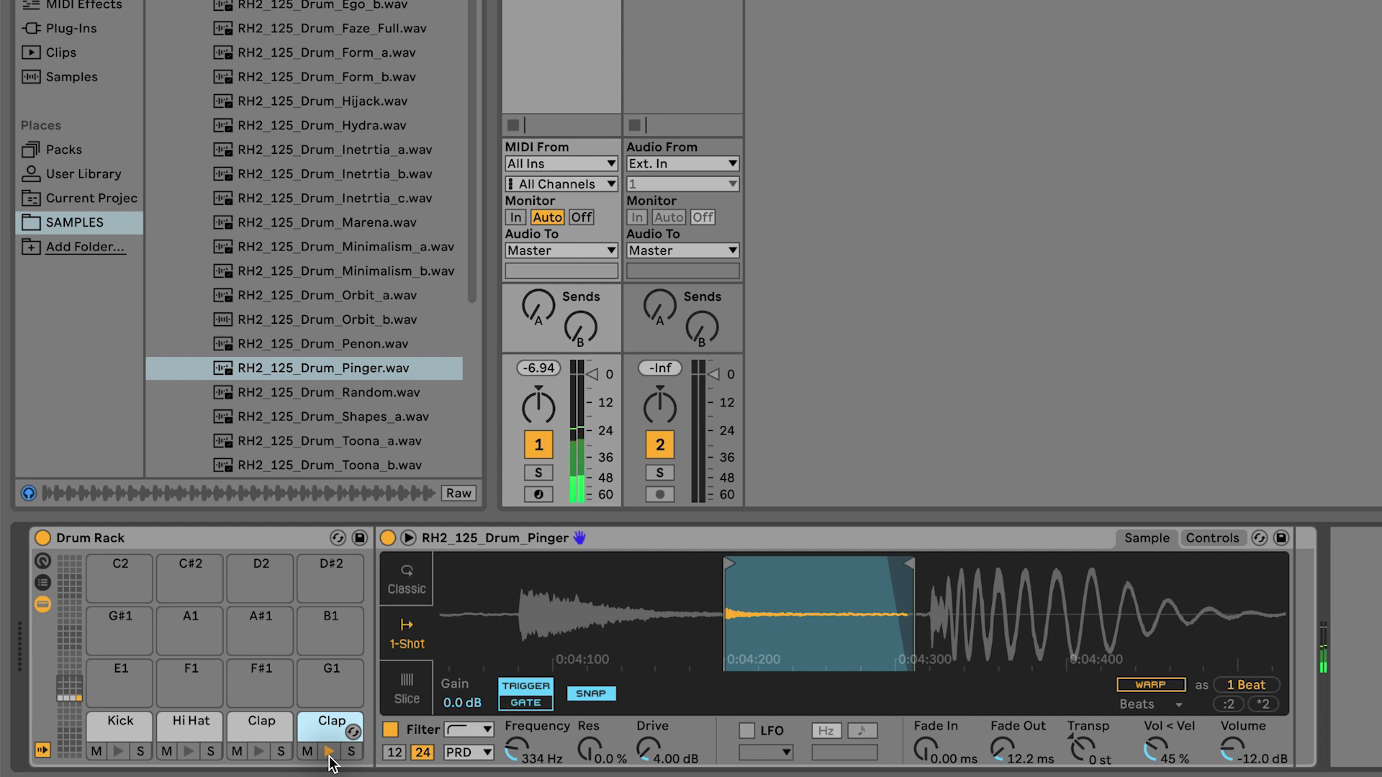
- Push the sample end slightly later, set a 75.8 ms fade-out, and compare with Hi Hat
{"action": "left_click_drag", "start_coordinate": [909, 562], "coordinate": [927, 562]}
{"action": "left_click_drag", "start_coordinate": [1019, 774], "coordinate": [1015, 741]}
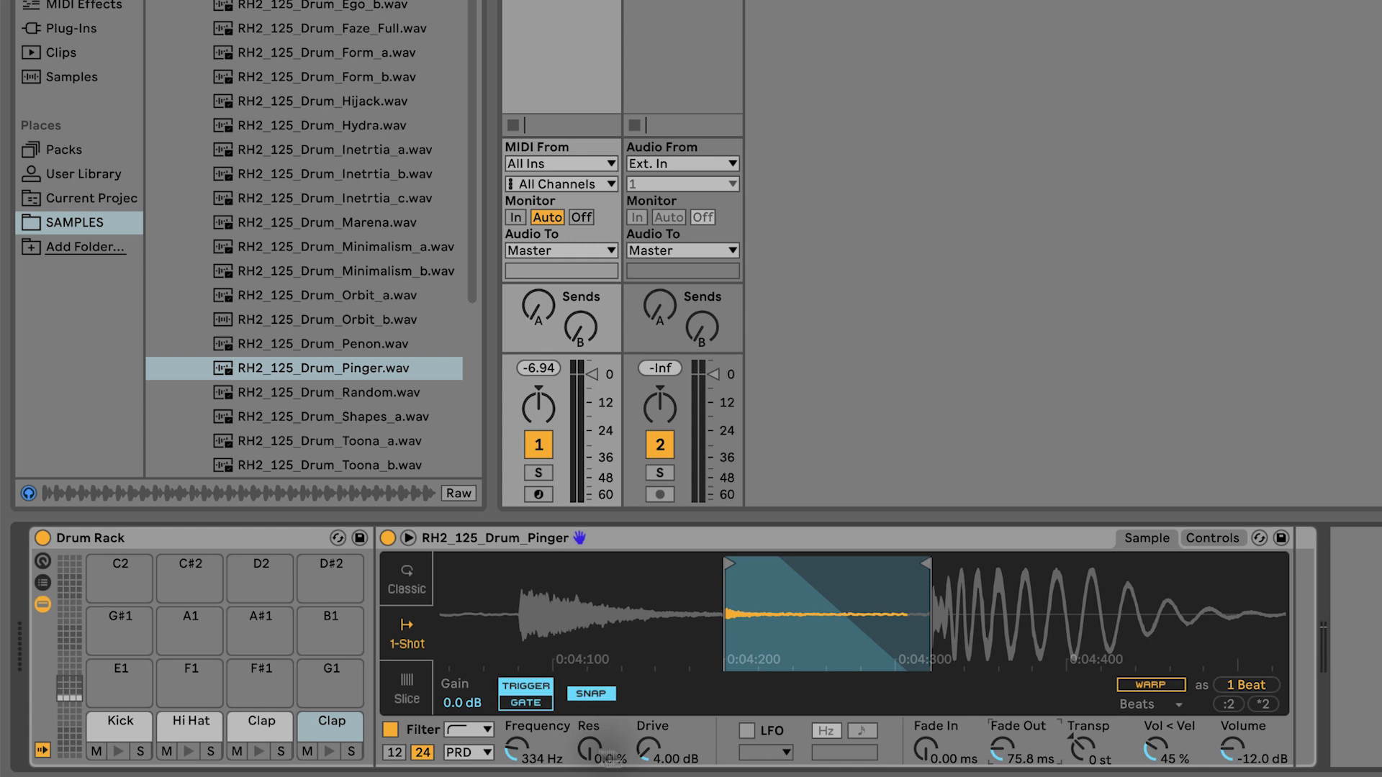
{"action": "left_click", "coordinate": [333, 753]}
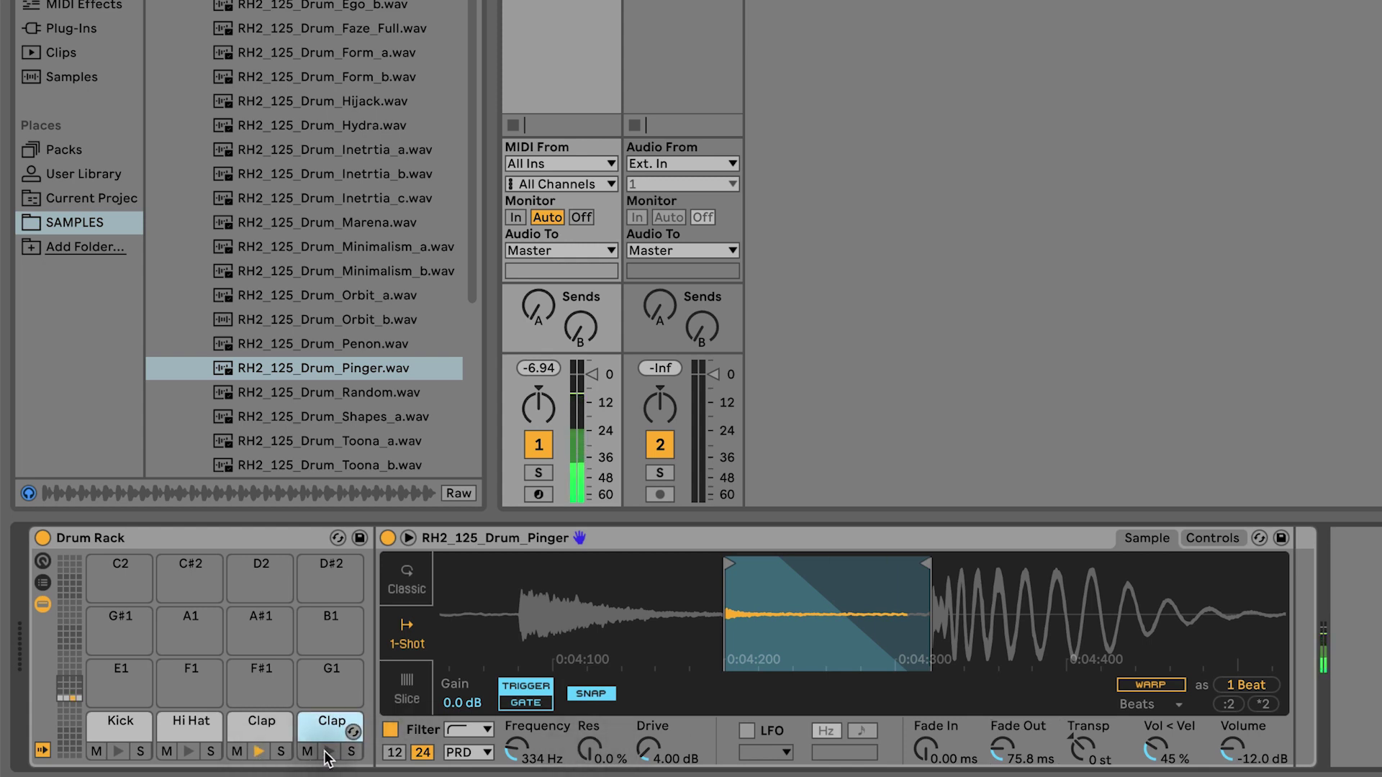
{"action": "left_click", "coordinate": [188, 752]}
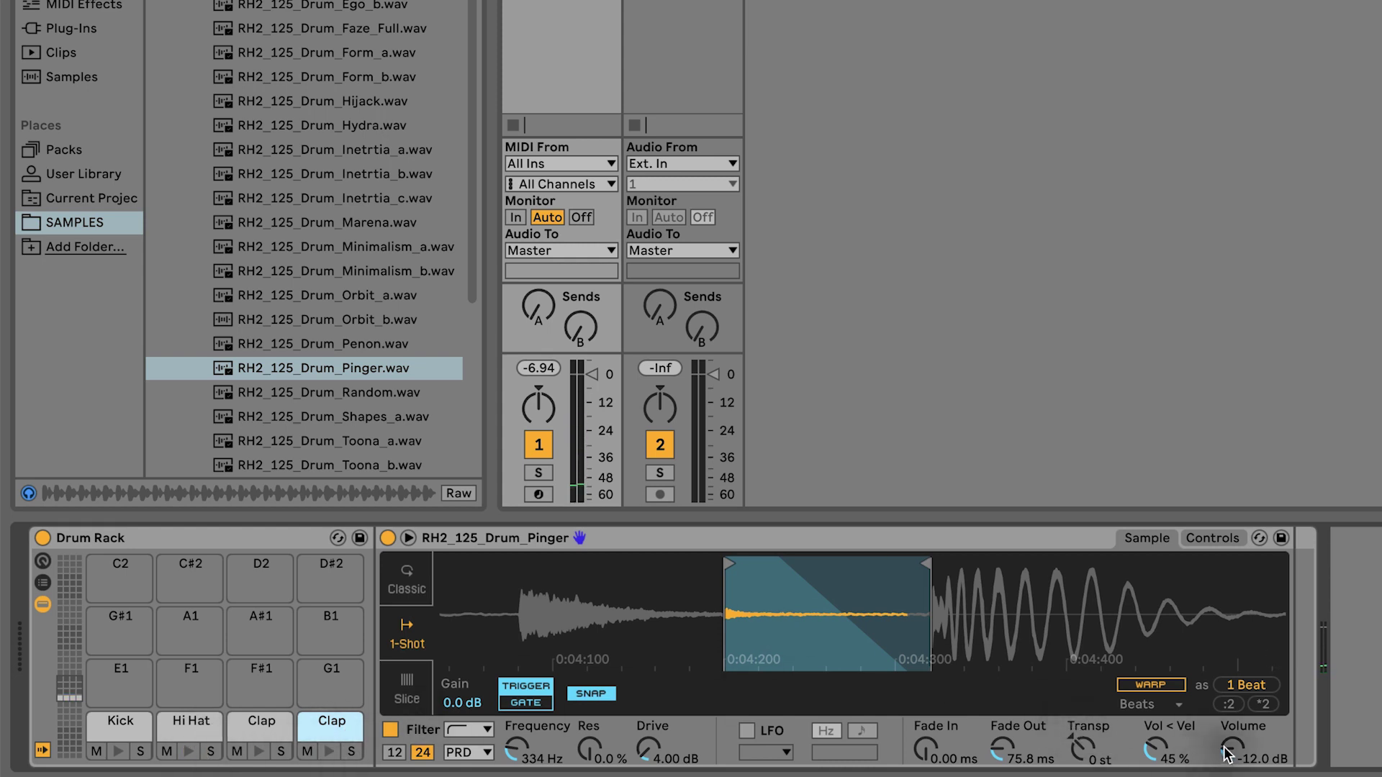
{"action": "left_click", "coordinate": [330, 752]}
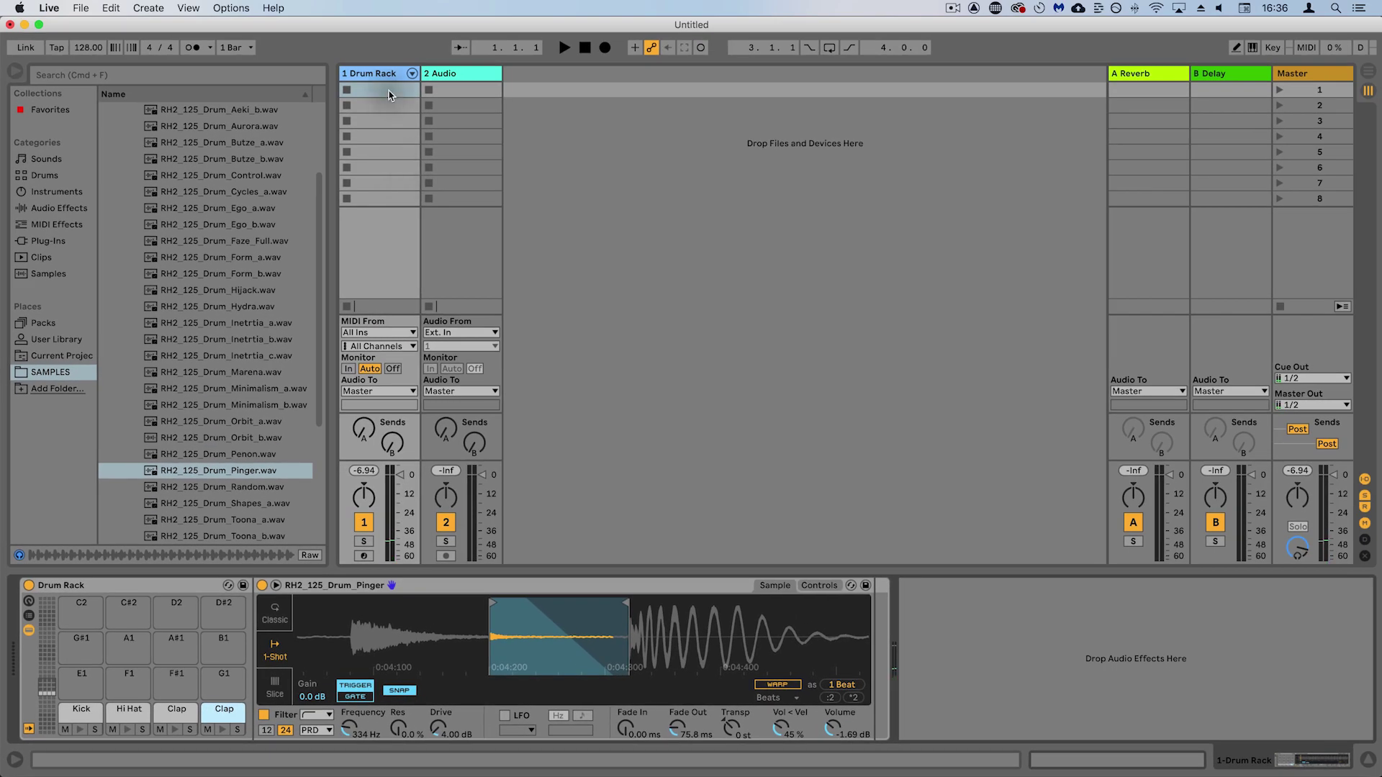
- Create an empty one-bar MIDI clip and place a Kick on every beat
{"action": "double_click", "coordinate": [388, 91]}
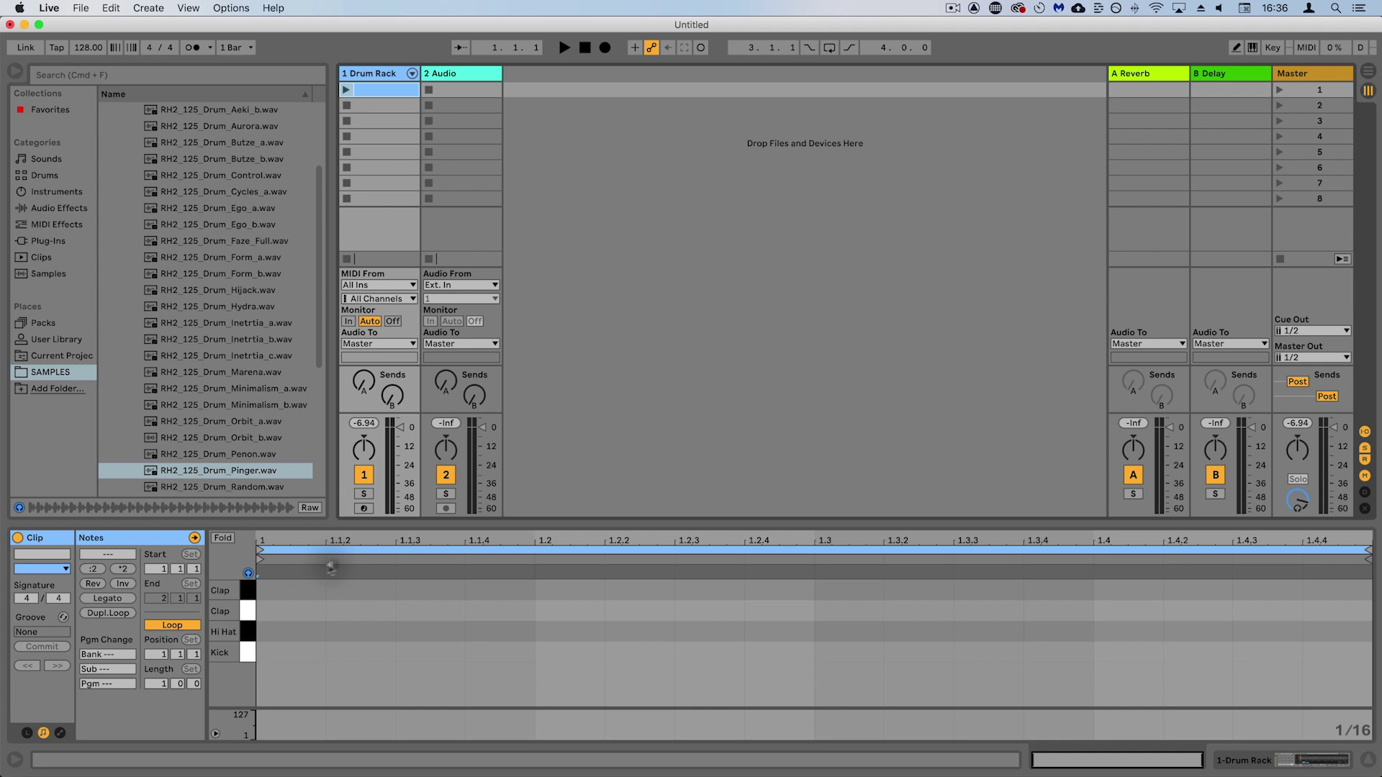
{"action": "double_click", "coordinate": [295, 654]}
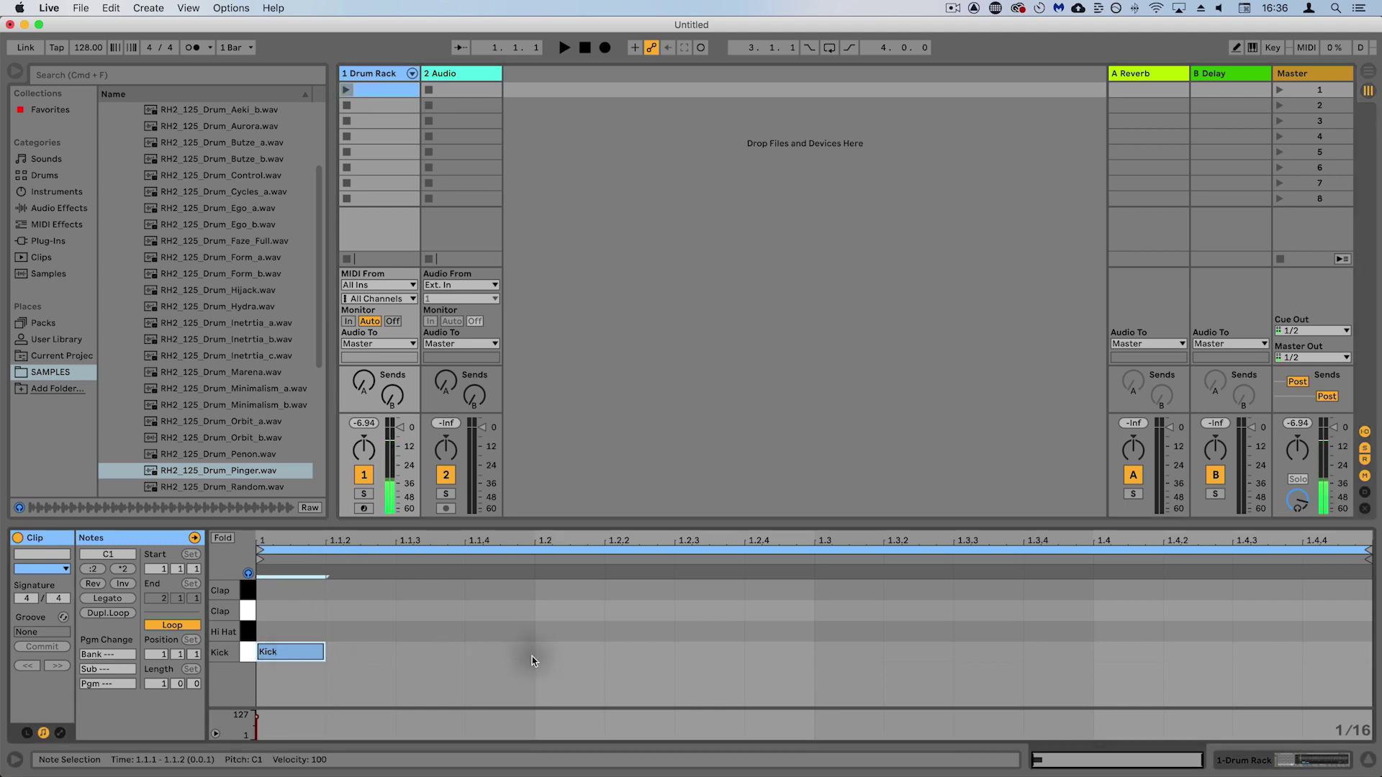
{"action": "left_click_drag", "start_coordinate": [533, 656], "coordinate": [275, 652]}
{"action": "key", "text": "super+d"}
{"action": "key", "text": "super+d"}
{"action": "key", "text": "super+d"}
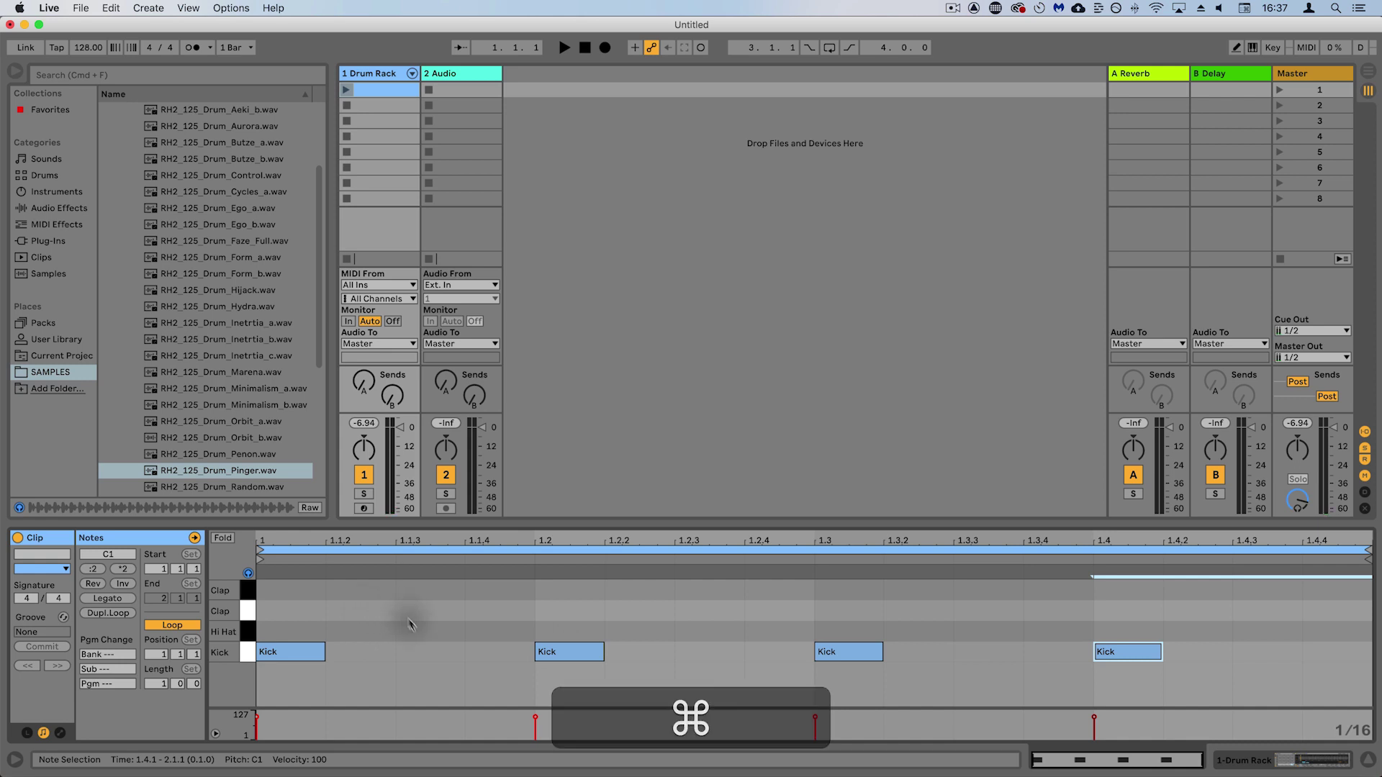
- Add Hi Hat notes on every off-beat and a Clap on beat two
{"action": "double_click", "coordinate": [417, 632]}
{"action": "left_click_drag", "start_coordinate": [531, 634], "coordinate": [260, 636]}
{"action": "key", "text": "super+d"}
{"action": "key", "text": "super+d"}
{"action": "key", "text": "super+d"}
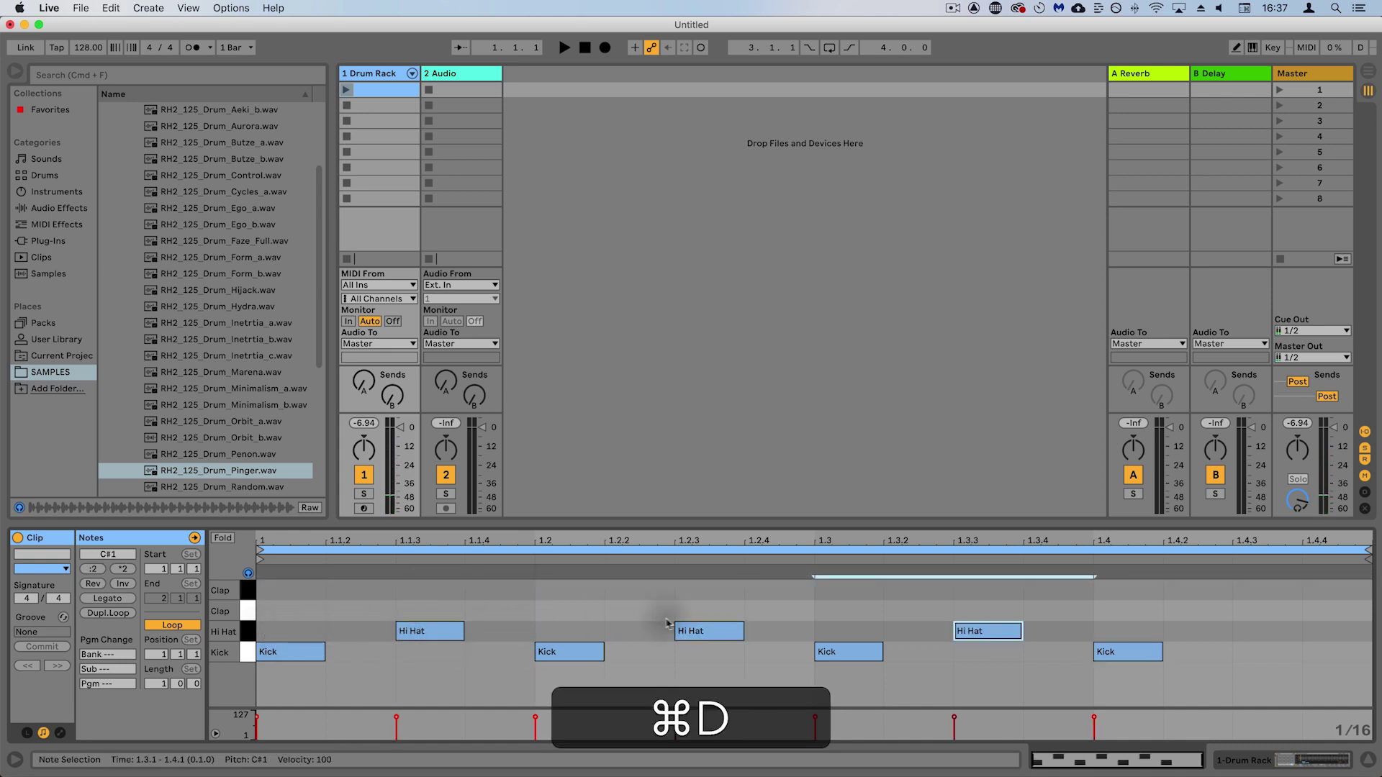
{"action": "double_click", "coordinate": [580, 612]}
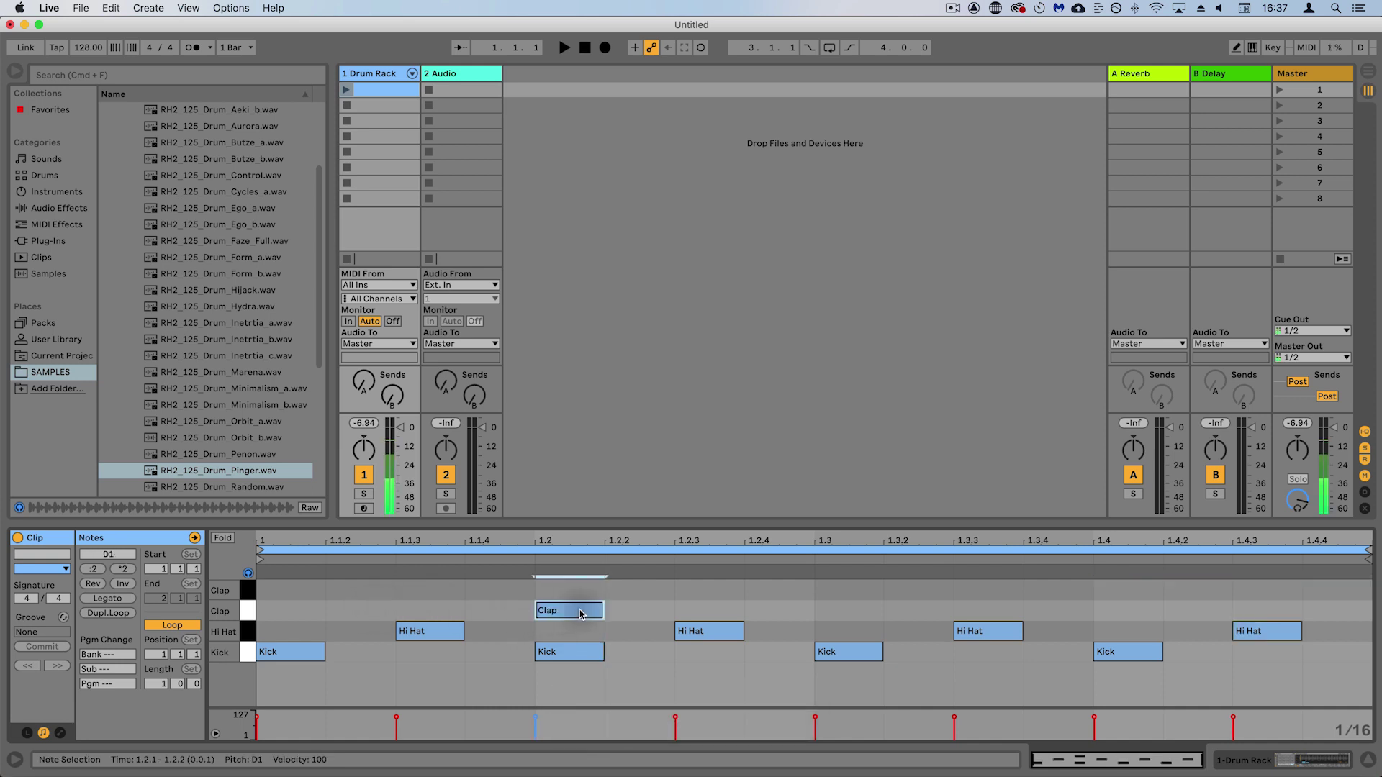
{"action": "left_click", "coordinate": [375, 72]}
- Rename the fourth Drum Rack pad to 'Perc'
{"action": "right_click", "coordinate": [226, 713]}
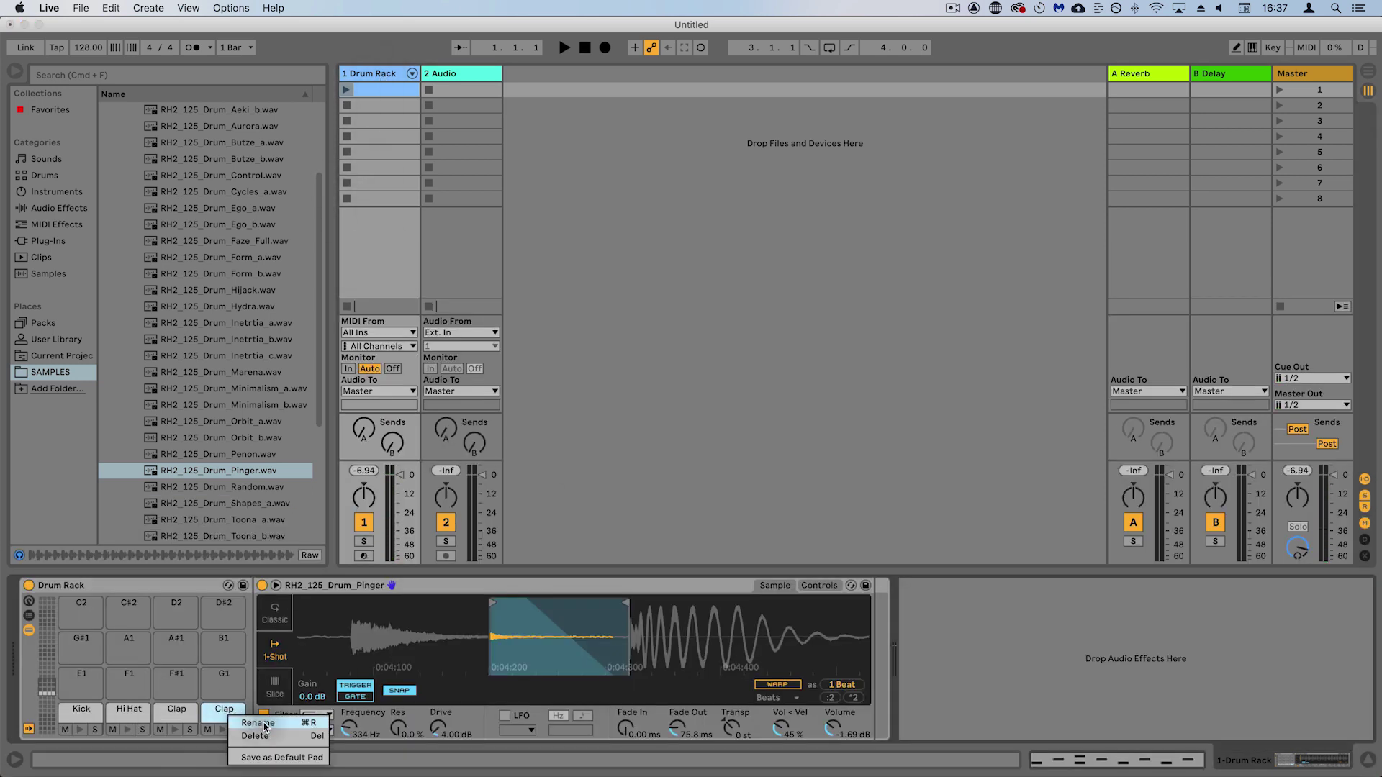
{"action": "left_click", "coordinate": [248, 723]}
{"action": "type", "text": "Perc"}
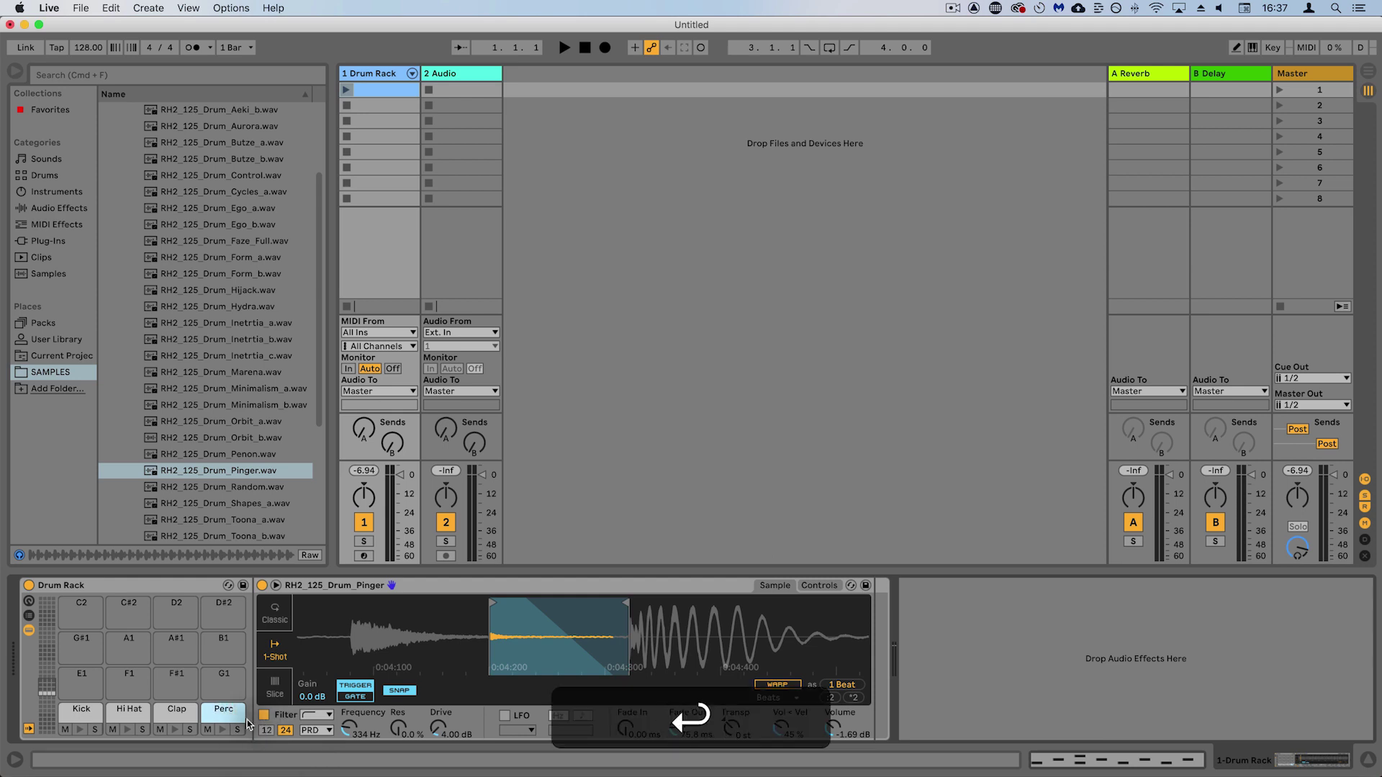
{"action": "key", "text": "super+Tab"}
{"action": "key", "text": "shift+super+Tab"}
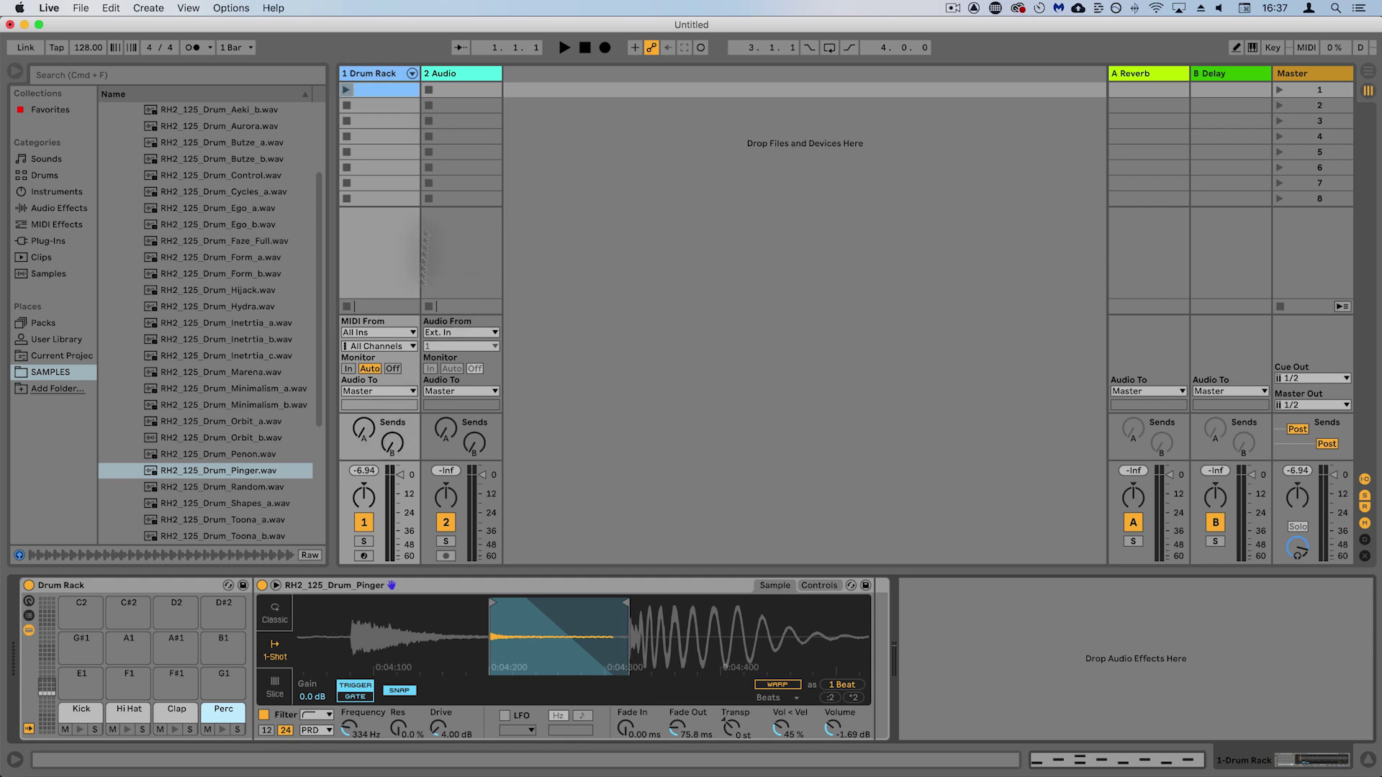
- Add Perc notes at 1.1.2 and 1.2.4 and a second Clap on beat four, auditioning playback
{"action": "double_click", "coordinate": [405, 96]}
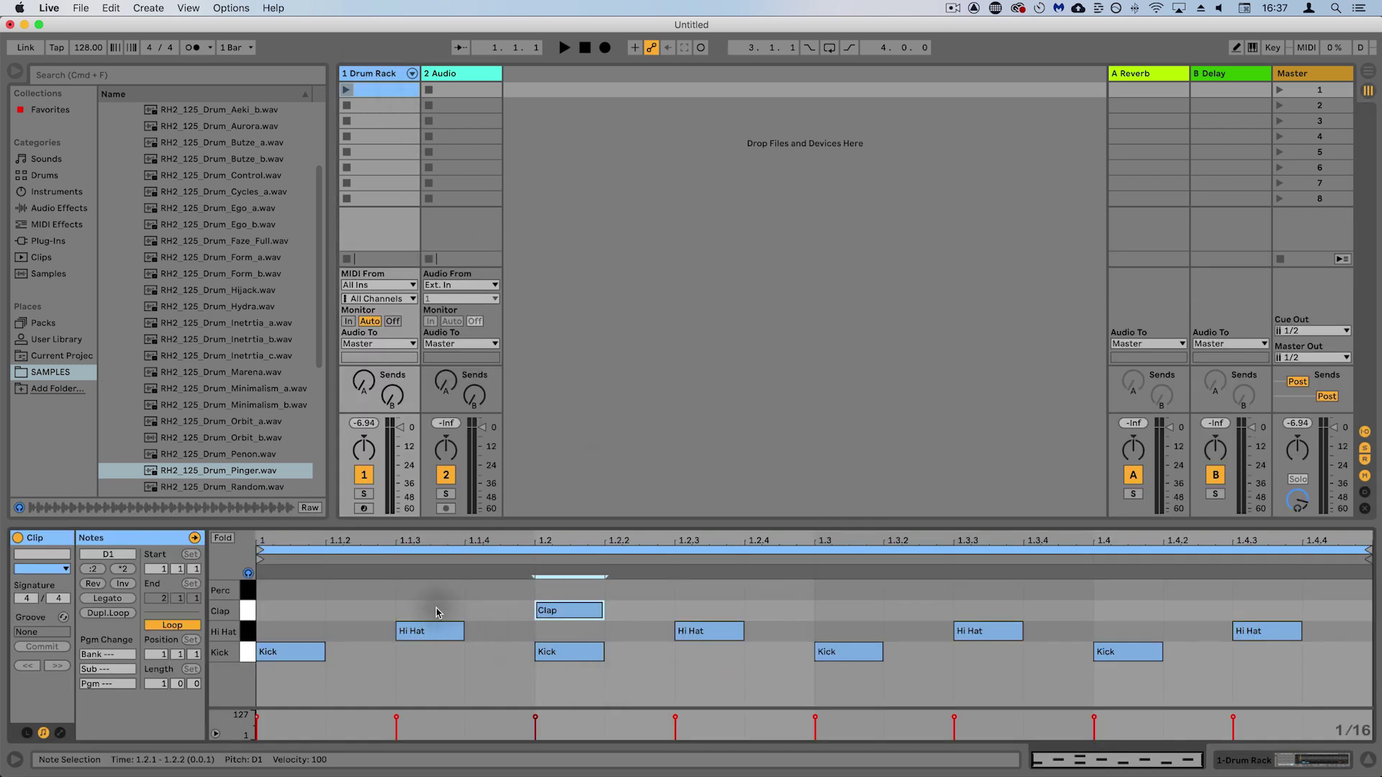
{"action": "double_click", "coordinate": [361, 594]}
{"action": "key", "text": "space"}
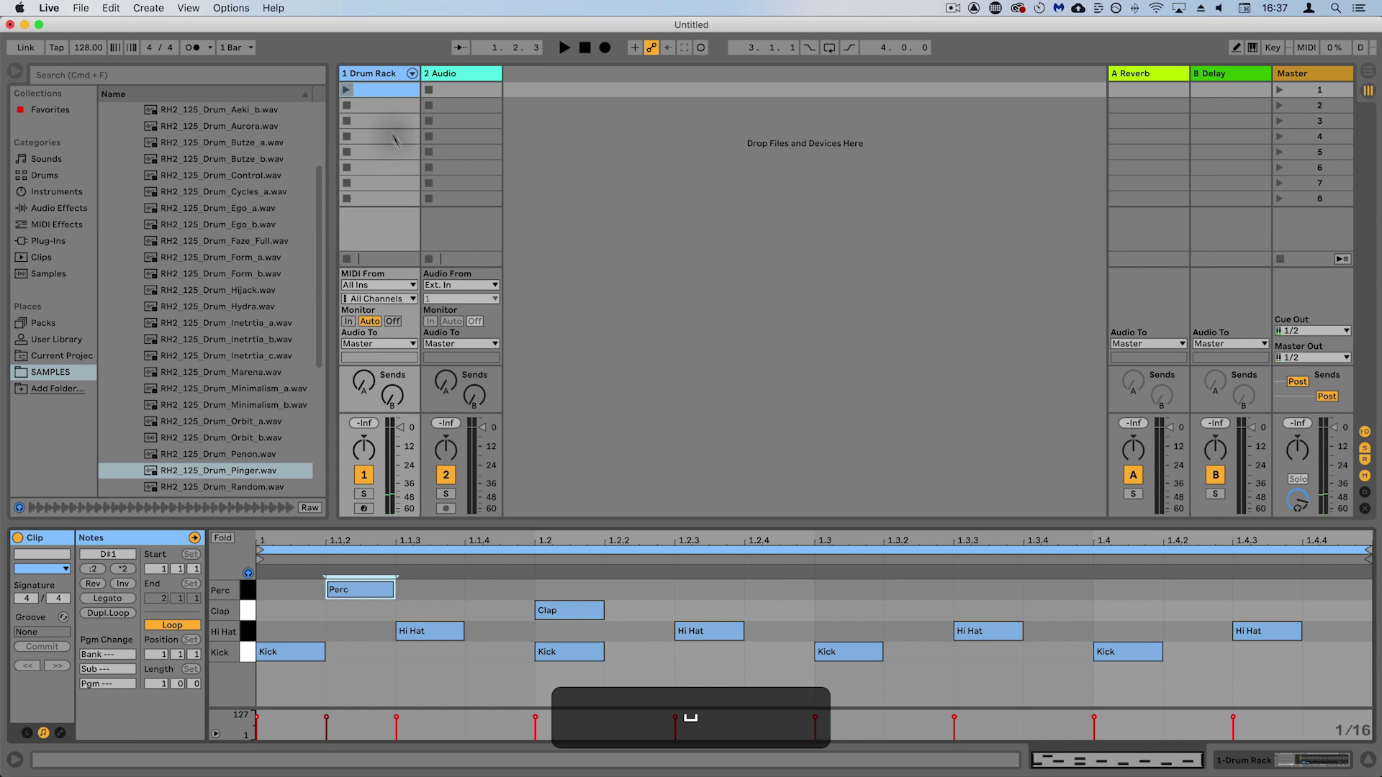
{"action": "left_click", "coordinate": [346, 89]}
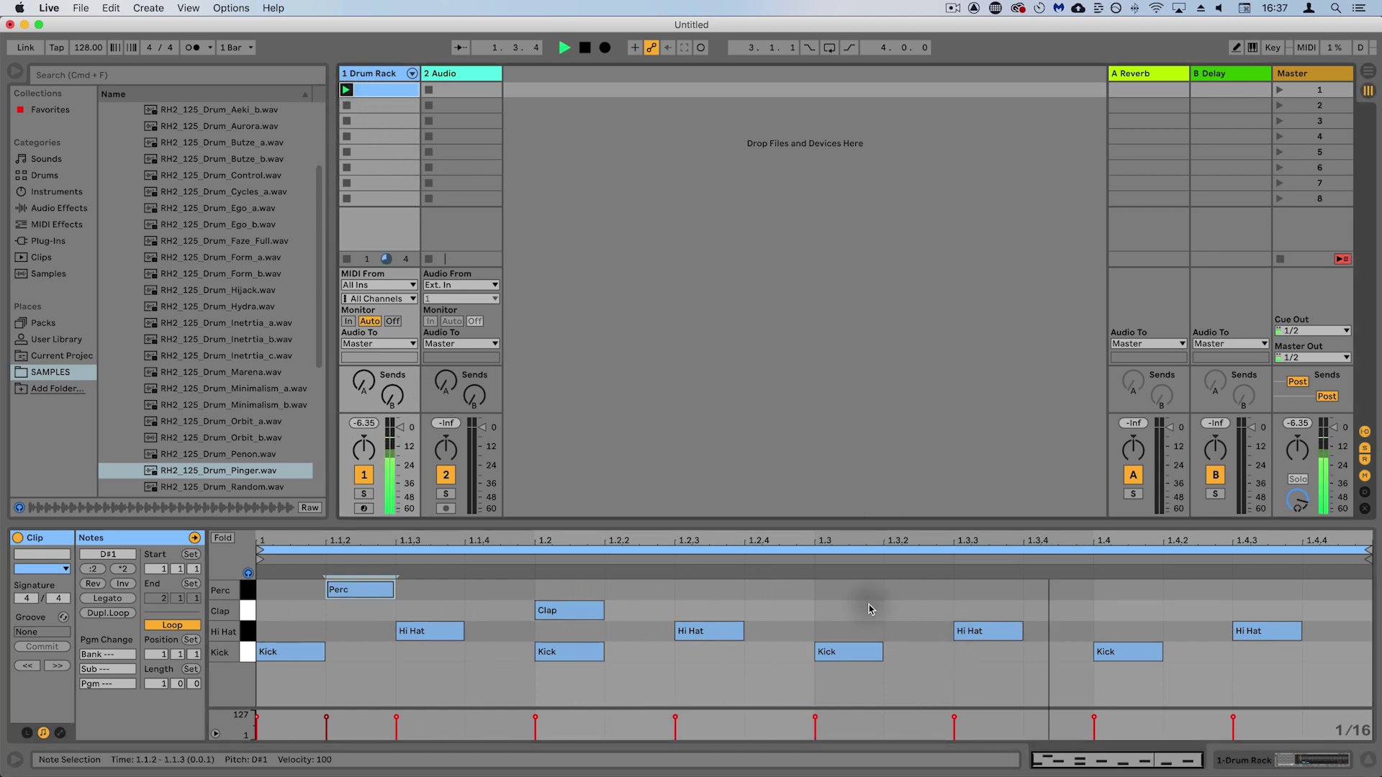
{"action": "key", "text": "space"}
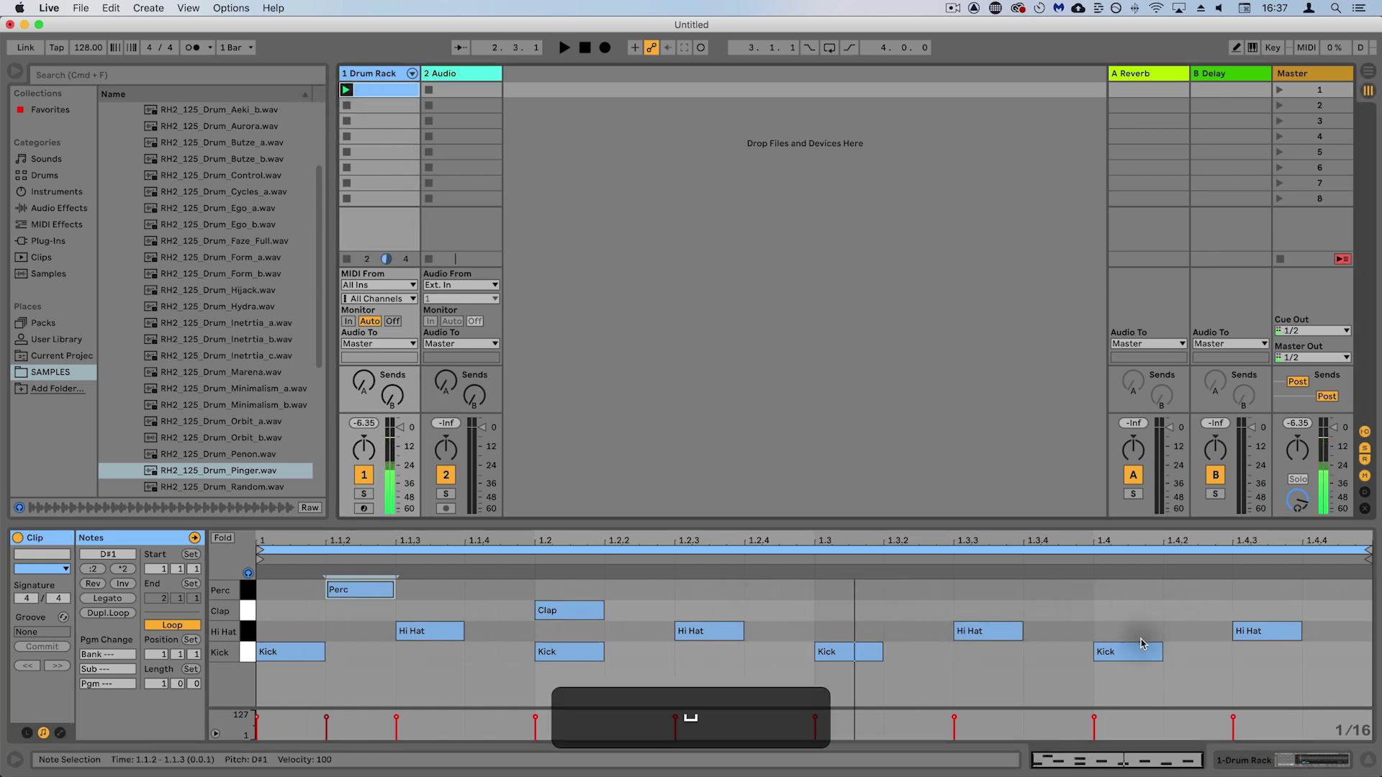
{"action": "double_click", "coordinate": [1133, 616]}
{"action": "key", "text": "space"}
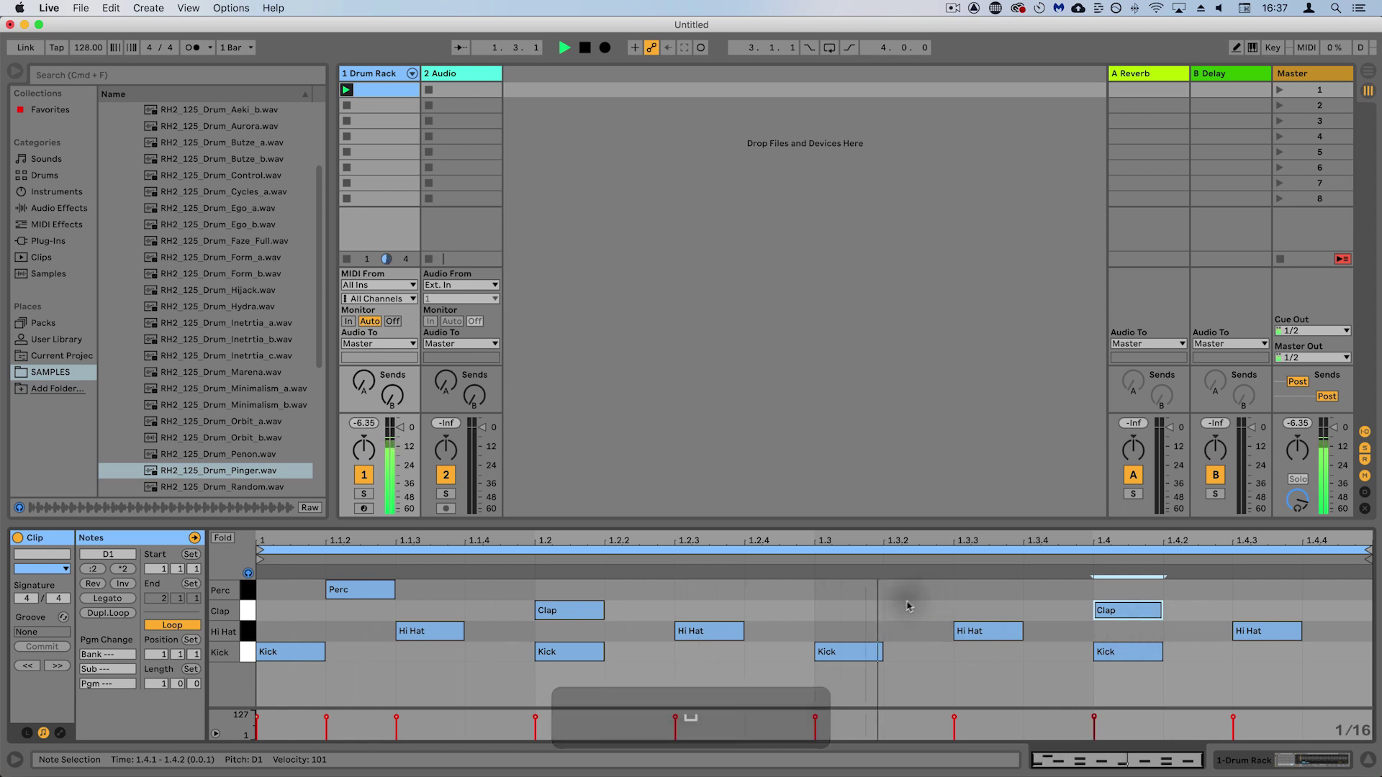
{"action": "double_click", "coordinate": [767, 589]}
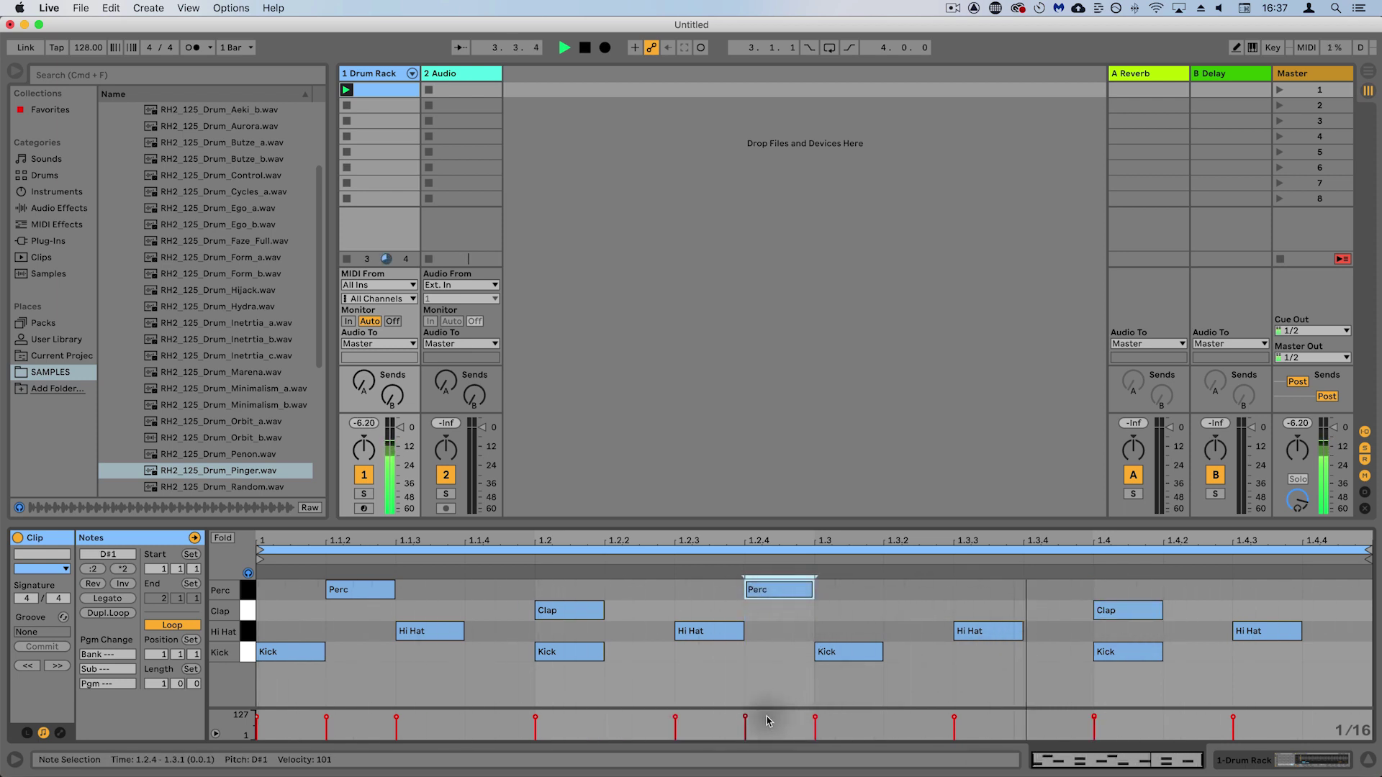
{"action": "key", "text": "space"}
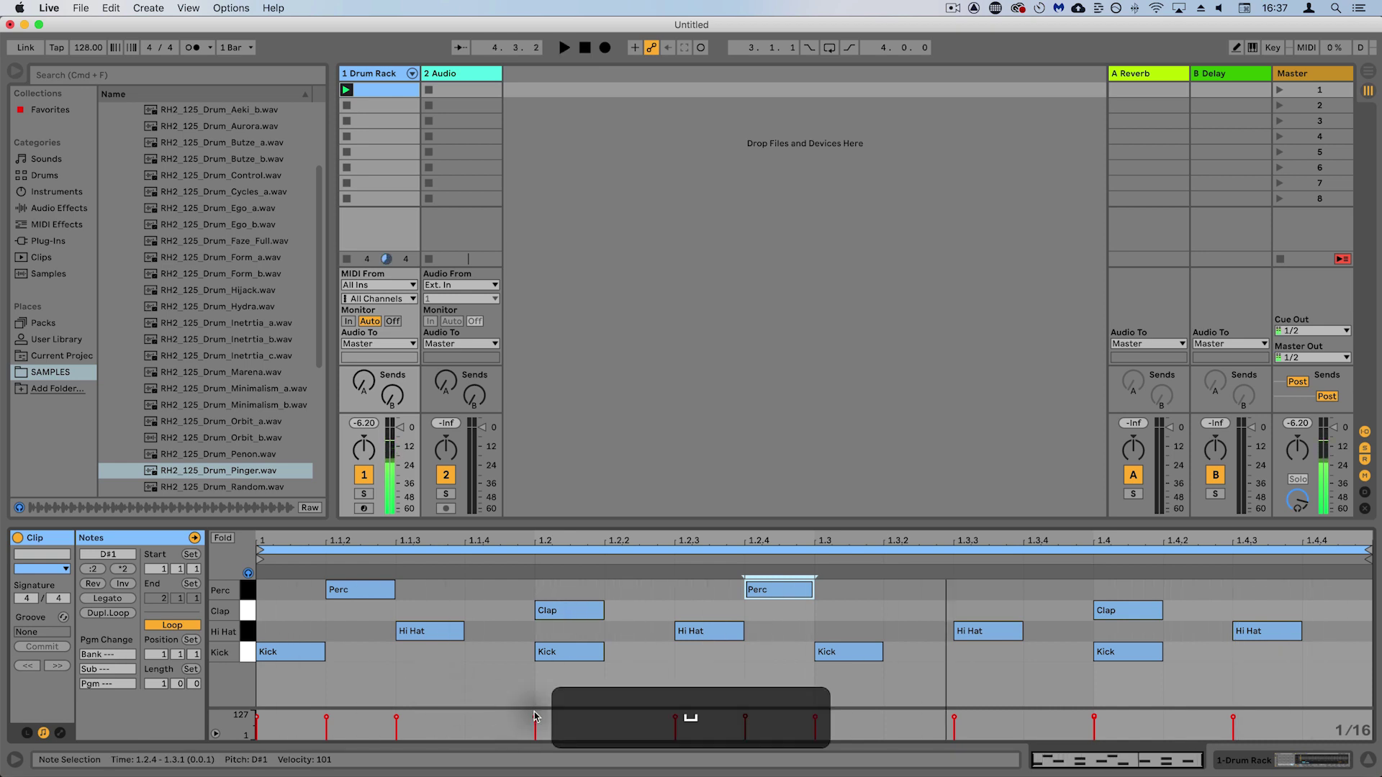
- Lower velocities: Hi Hat at 1.2.3 to 81, Perc at 1.2.4 to 68, Hi Hat at 1.4.3 to 78
{"action": "left_click", "coordinate": [422, 635]}
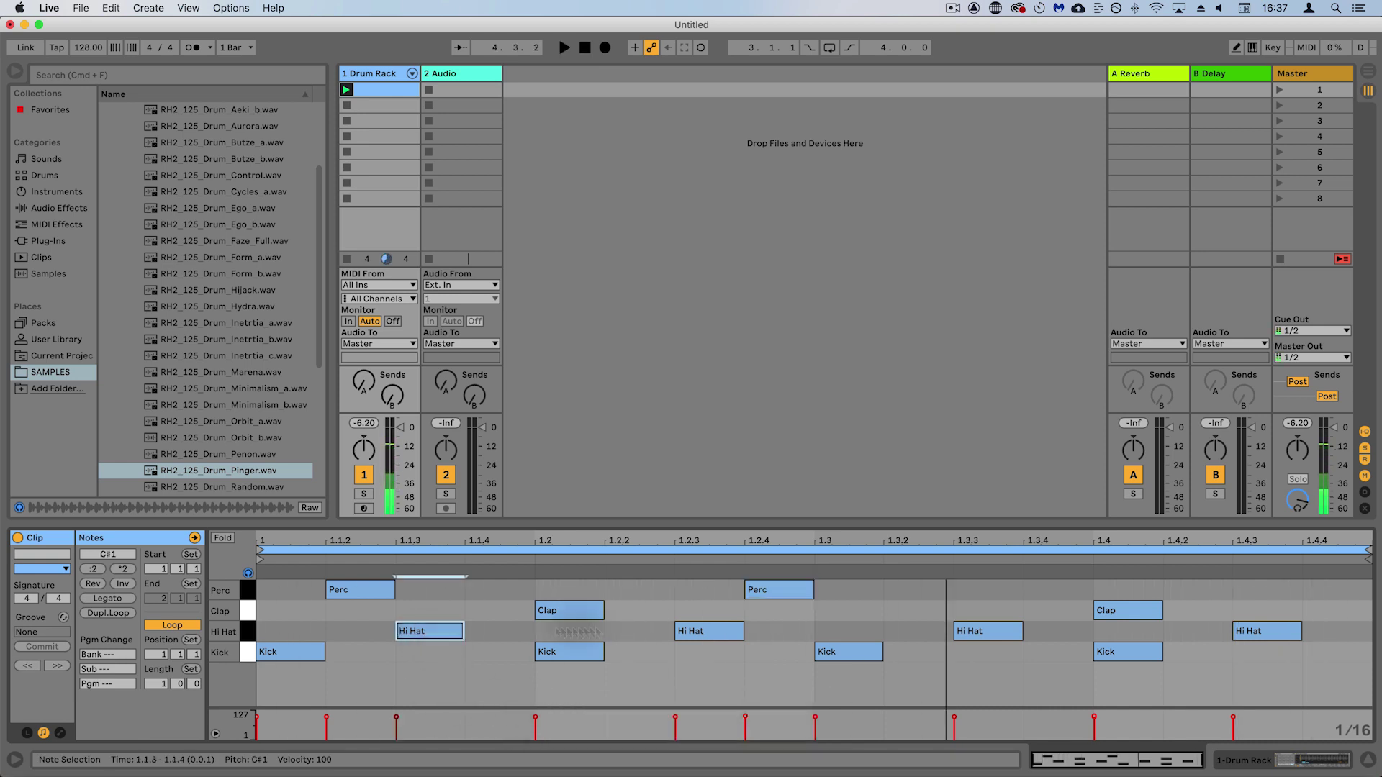
{"action": "left_click", "coordinate": [711, 631]}
{"action": "left_click_drag", "start_coordinate": [675, 717], "coordinate": [675, 725]}
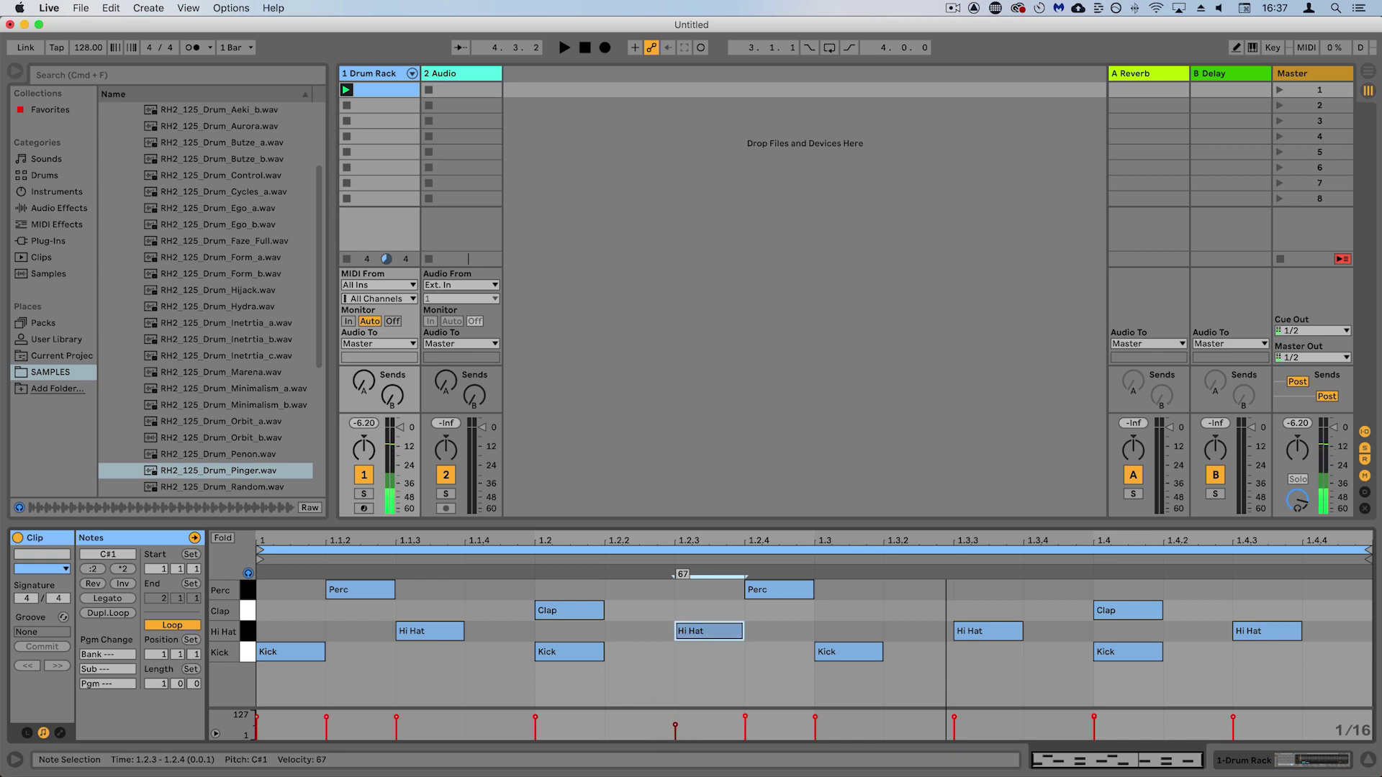
{"action": "left_click", "coordinate": [777, 589]}
{"action": "left_click_drag", "start_coordinate": [746, 717], "coordinate": [745, 724]}
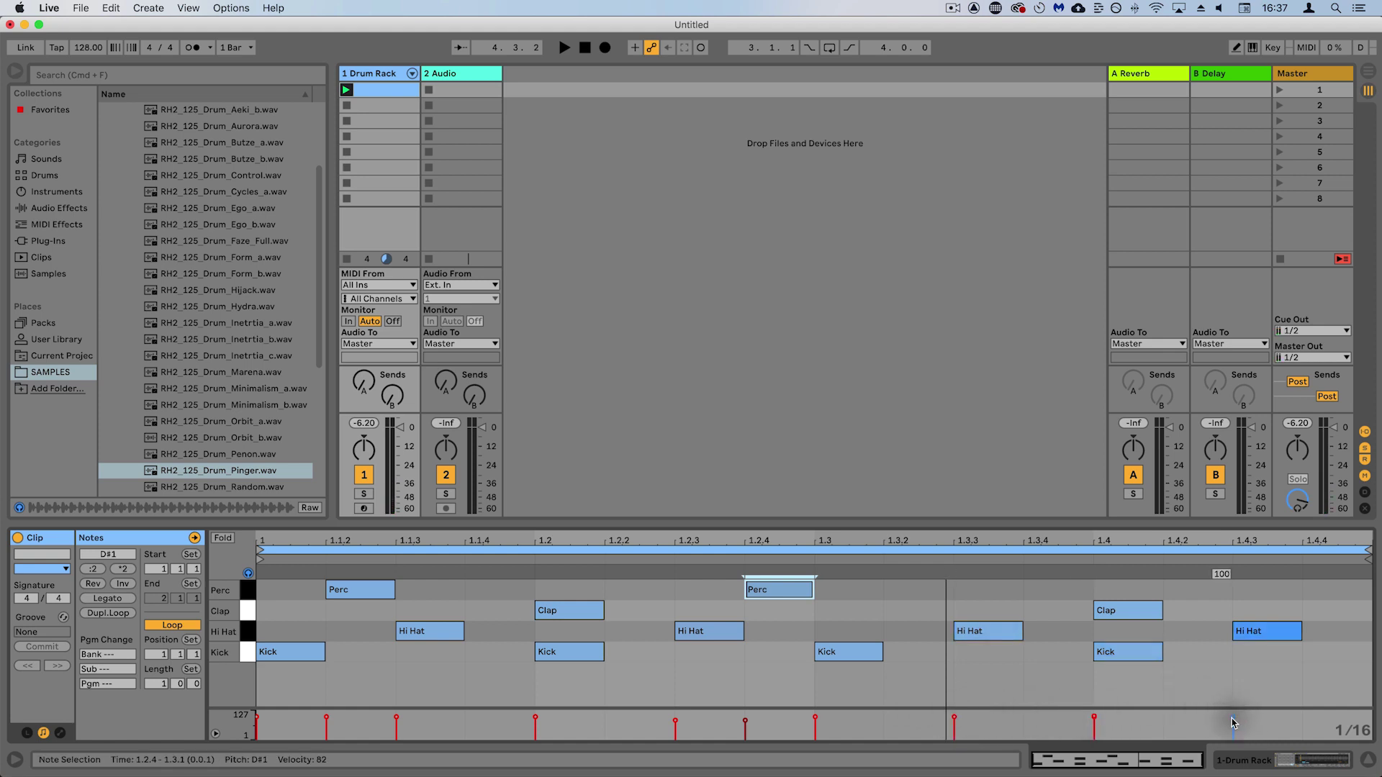
{"action": "left_click_drag", "start_coordinate": [1233, 722], "coordinate": [1233, 726]}
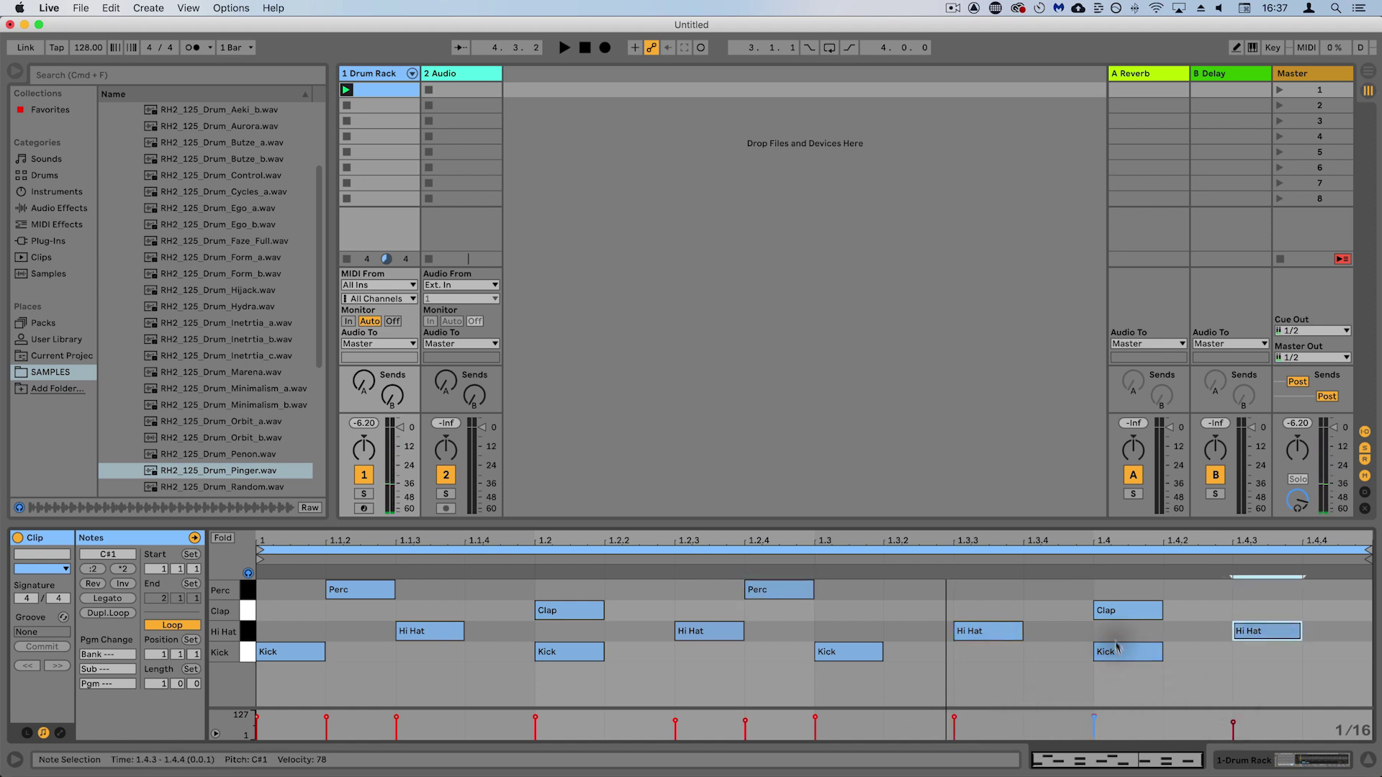
- Check the Clap, Hi Hat and Kick note velocities, then loop the clip to hear them
{"action": "left_click", "coordinate": [1122, 612]}
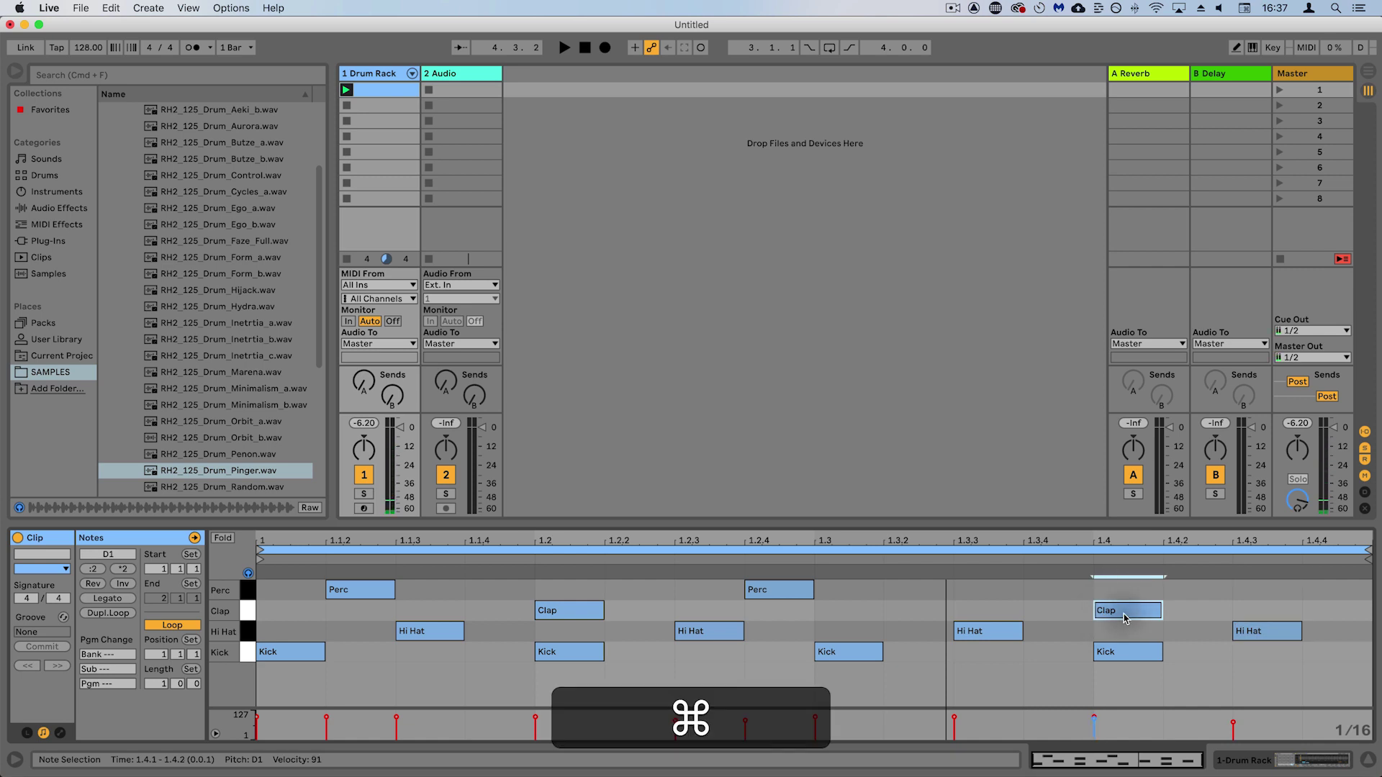
{"action": "left_click", "coordinate": [974, 631]}
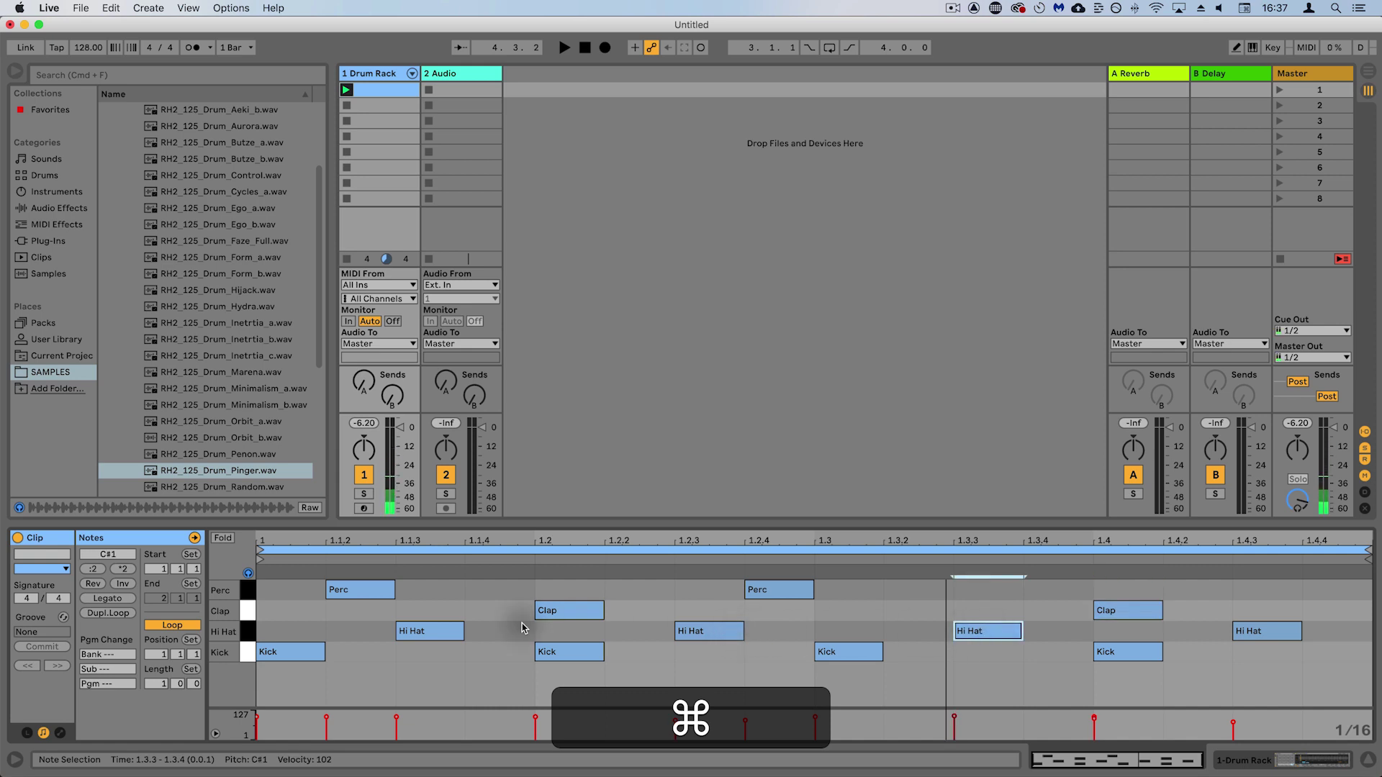
{"action": "left_click", "coordinate": [568, 651]}
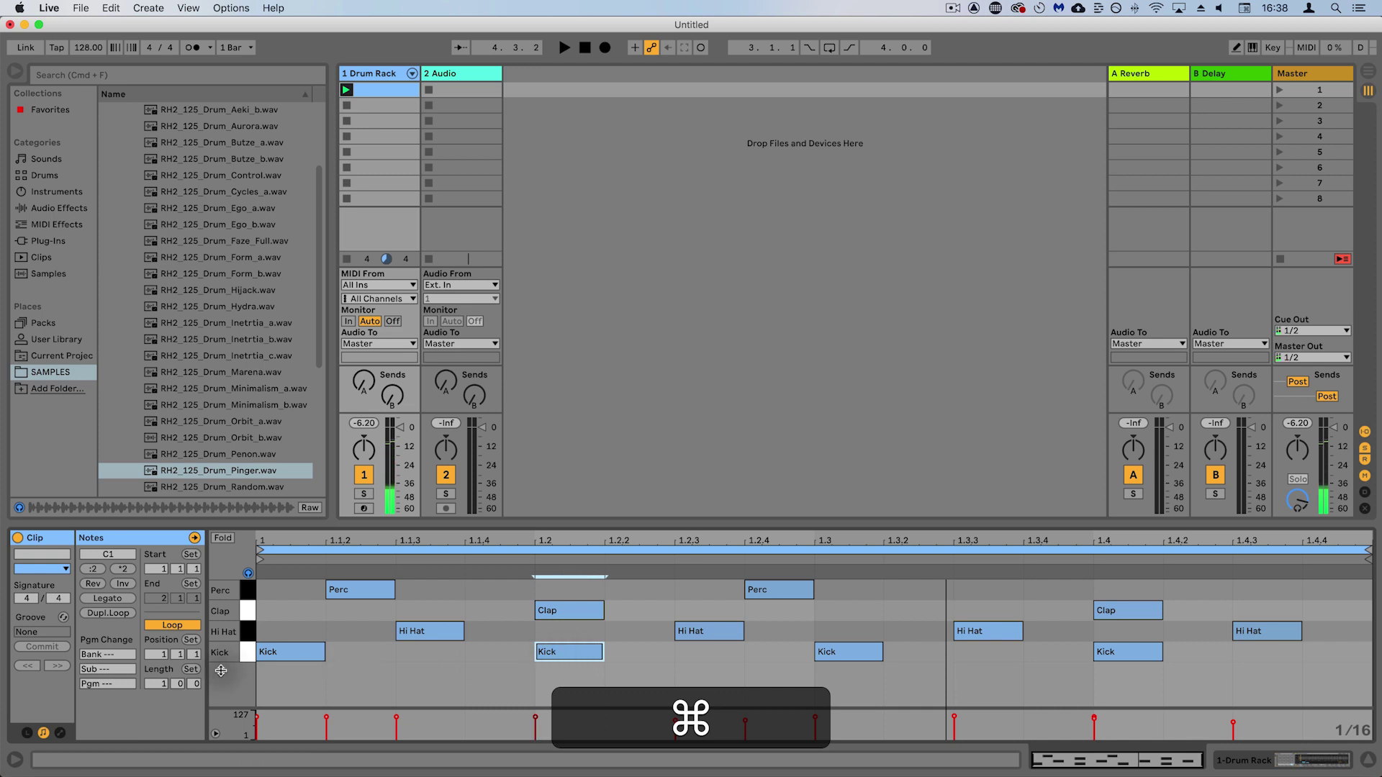
{"action": "left_click", "coordinate": [288, 651]}
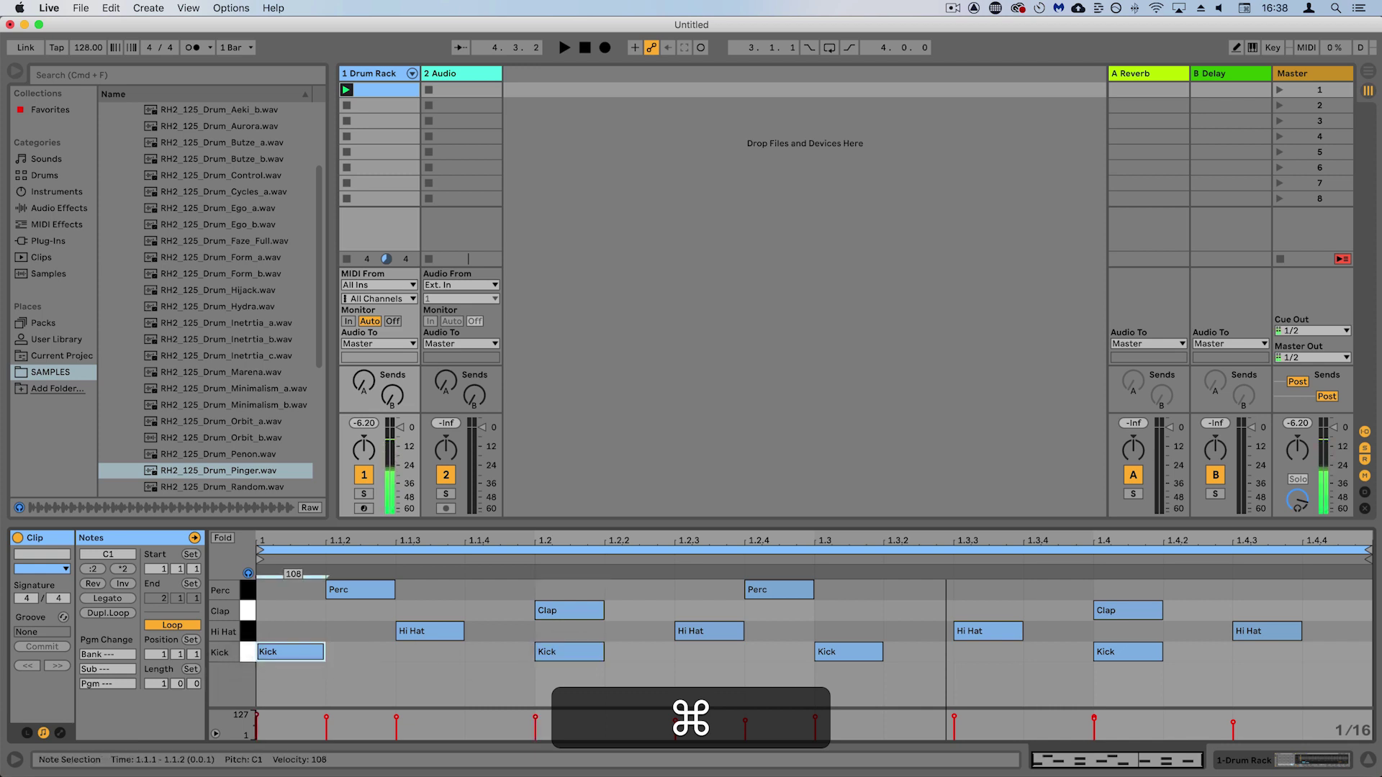
{"action": "left_click", "coordinate": [349, 89]}
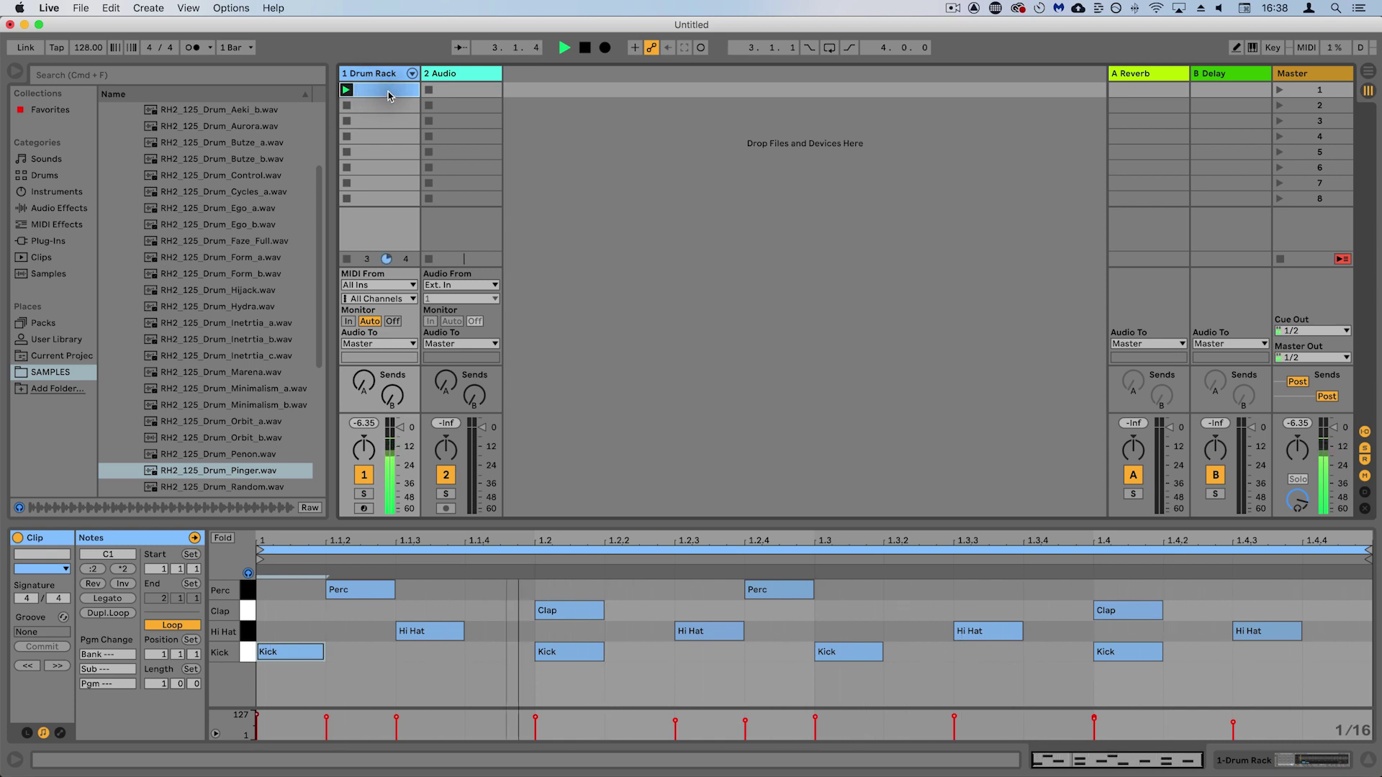
{"action": "key", "text": "space"}
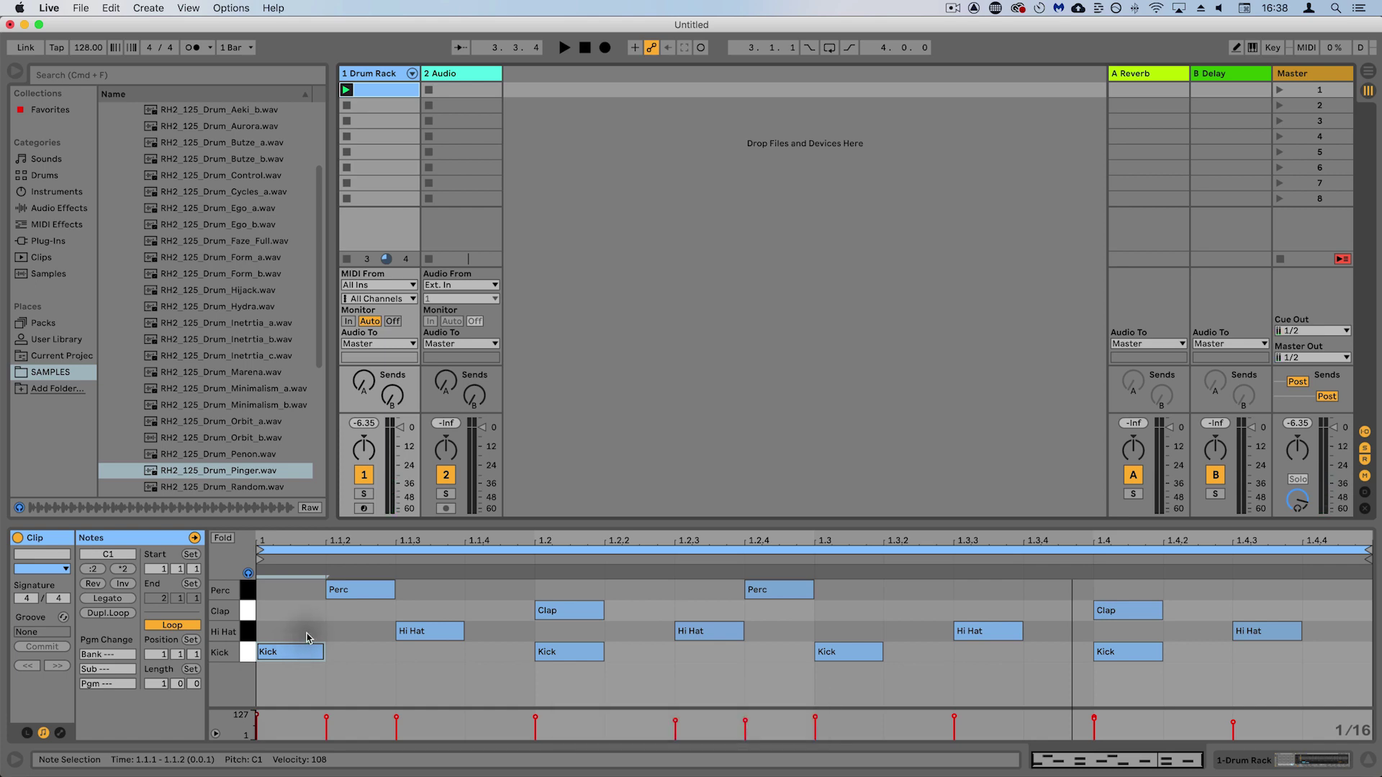
- Show the Drum Rack pads, select Clap, and raise the drum track's Send B to the Delay return during playback
{"action": "double_click", "coordinate": [389, 72]}
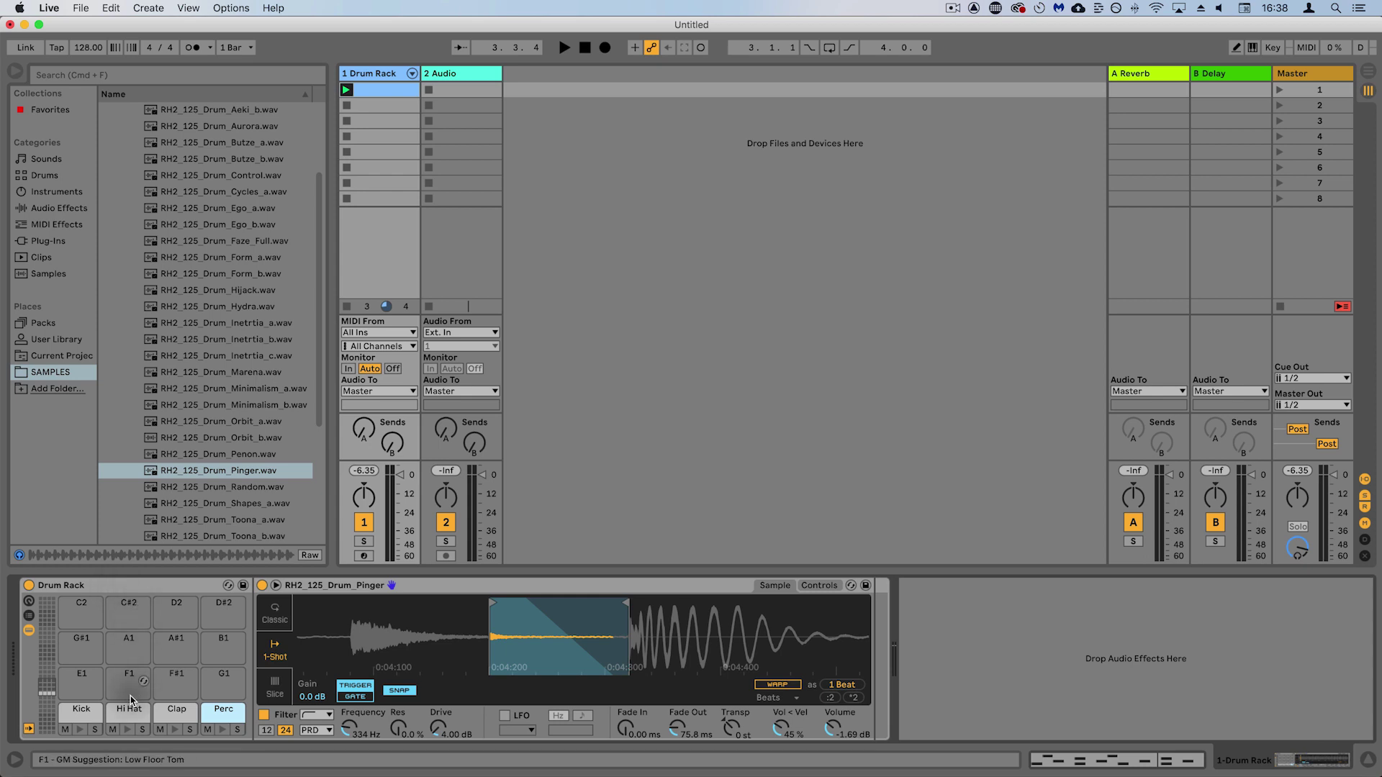
{"action": "left_click", "coordinate": [177, 713]}
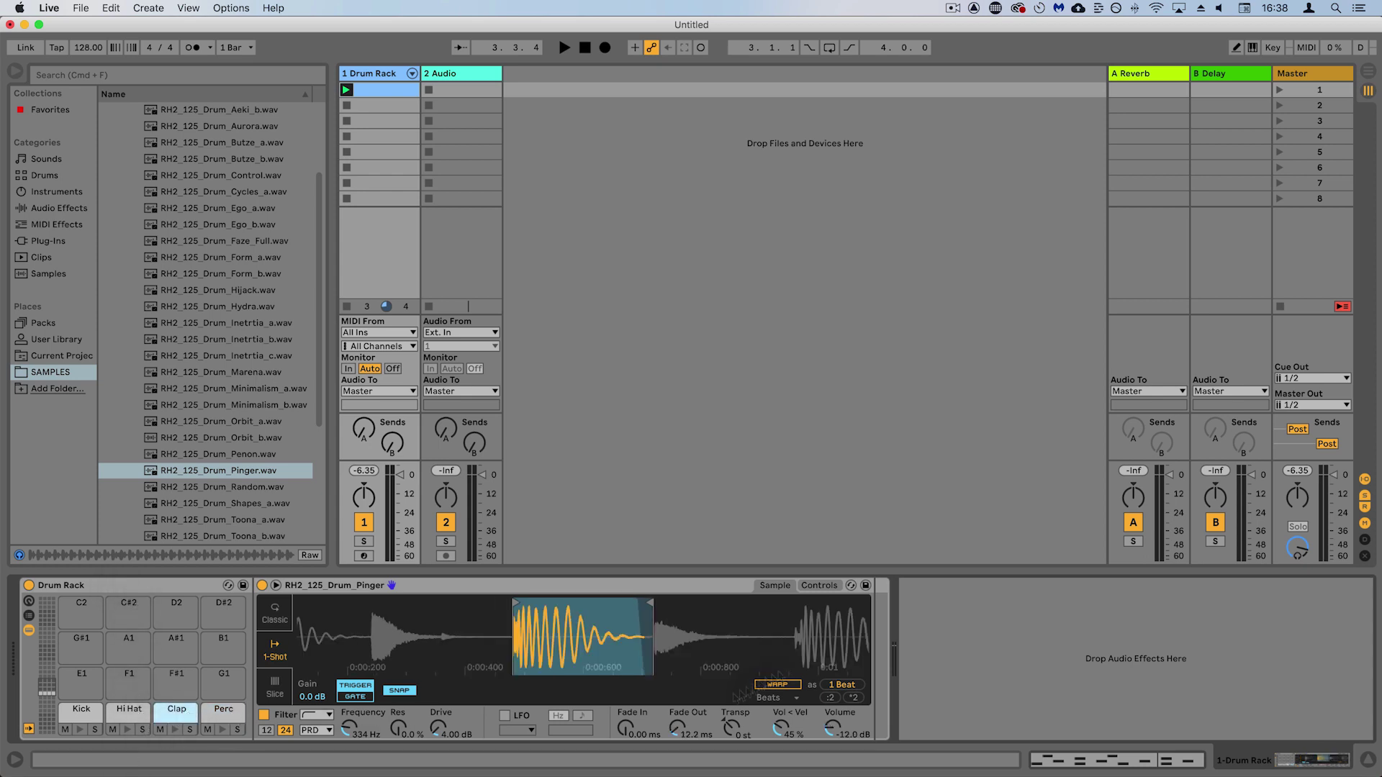
{"action": "left_click_drag", "start_coordinate": [393, 448], "coordinate": [392, 428]}
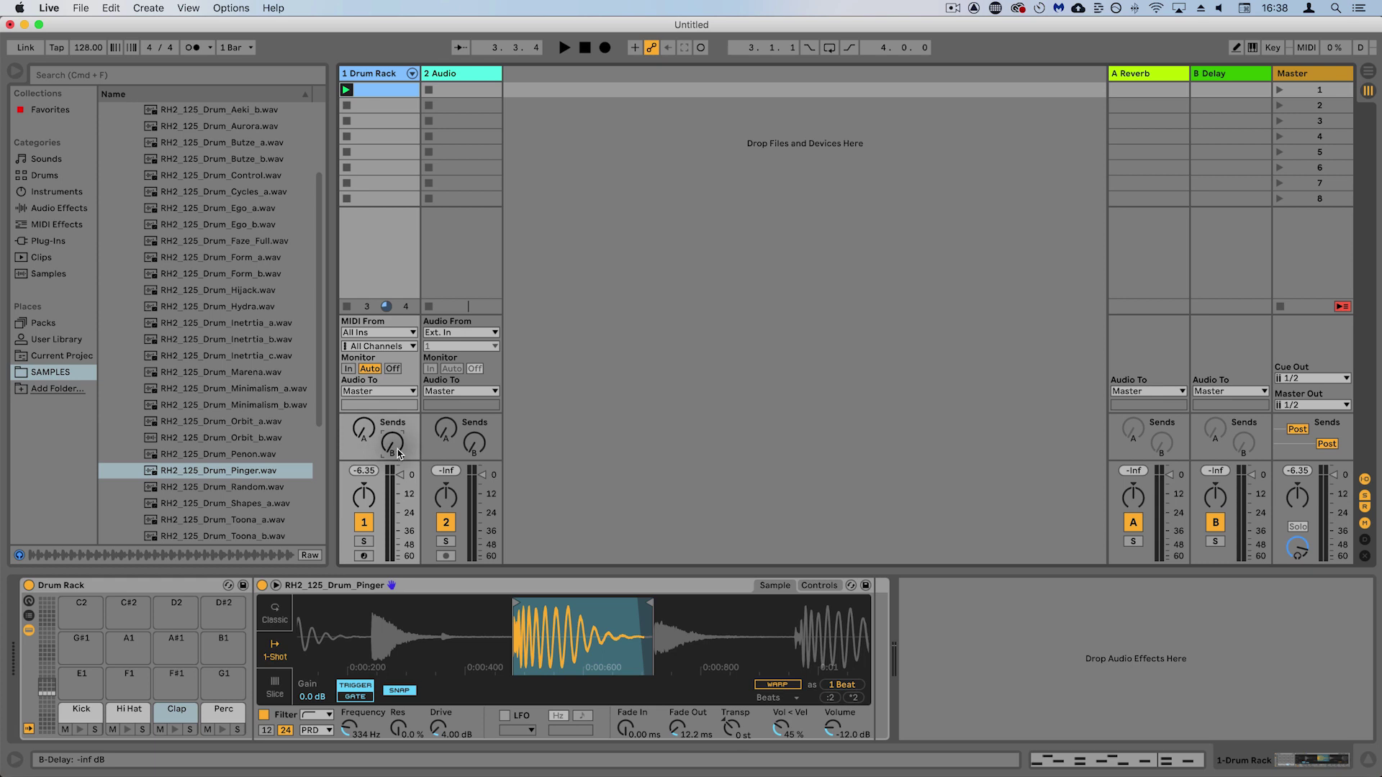
{"action": "key", "text": "space"}
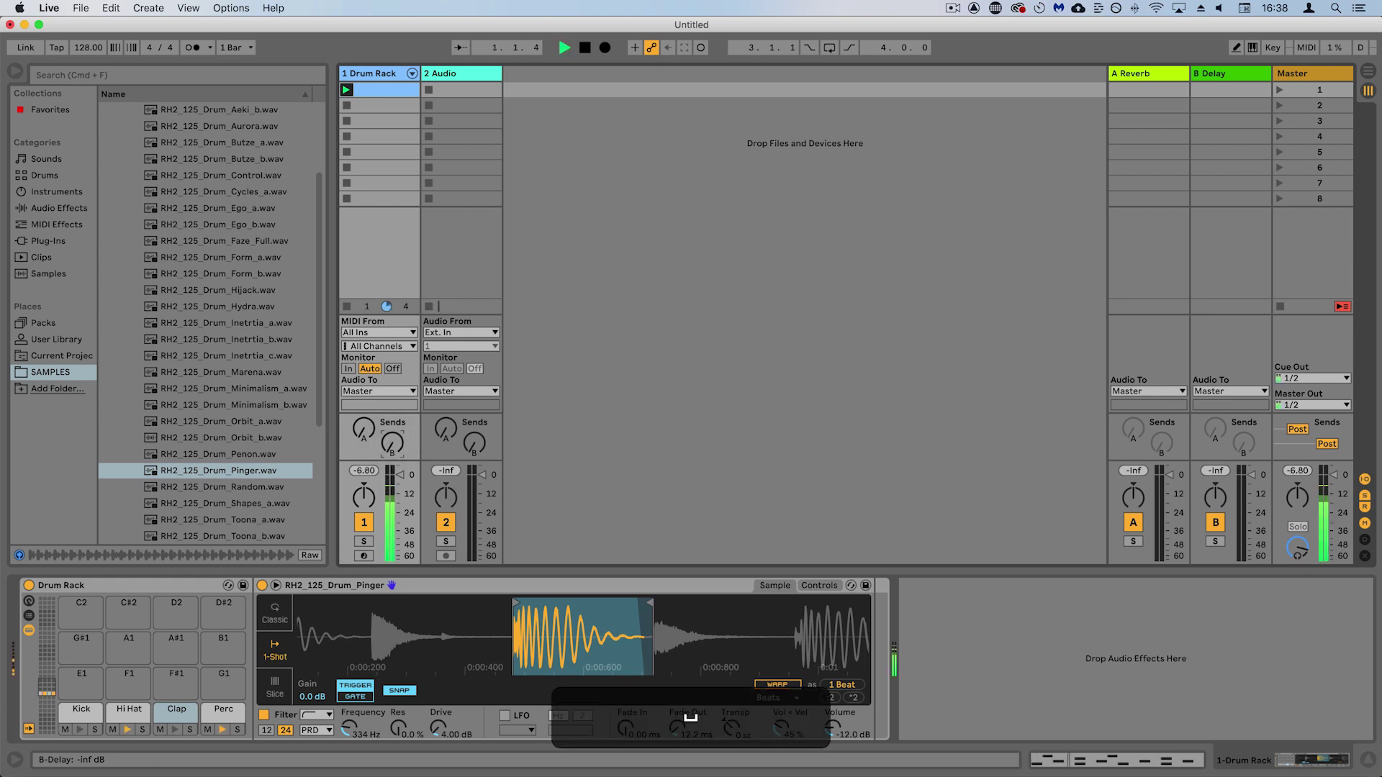
{"action": "left_click_drag", "start_coordinate": [392, 443], "coordinate": [392, 422]}
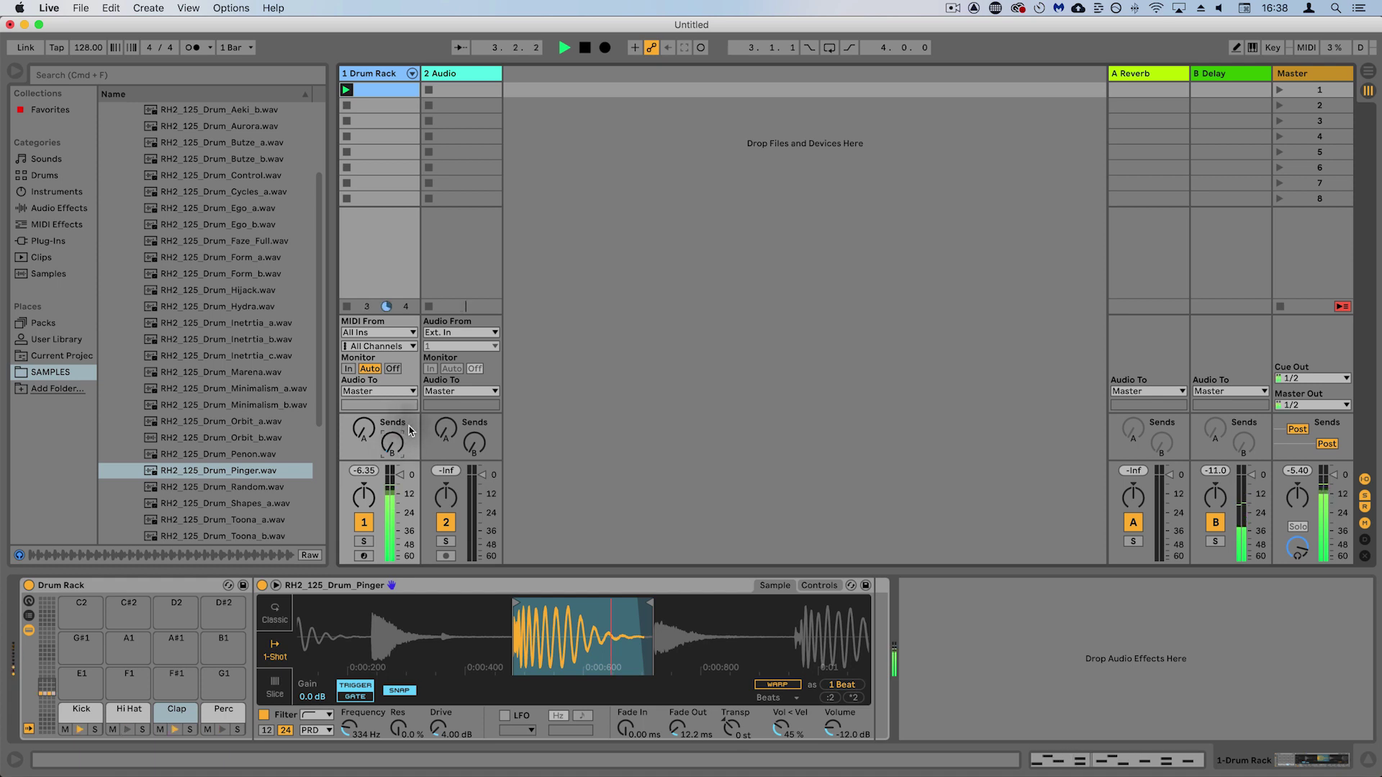
{"action": "key", "text": "space"}
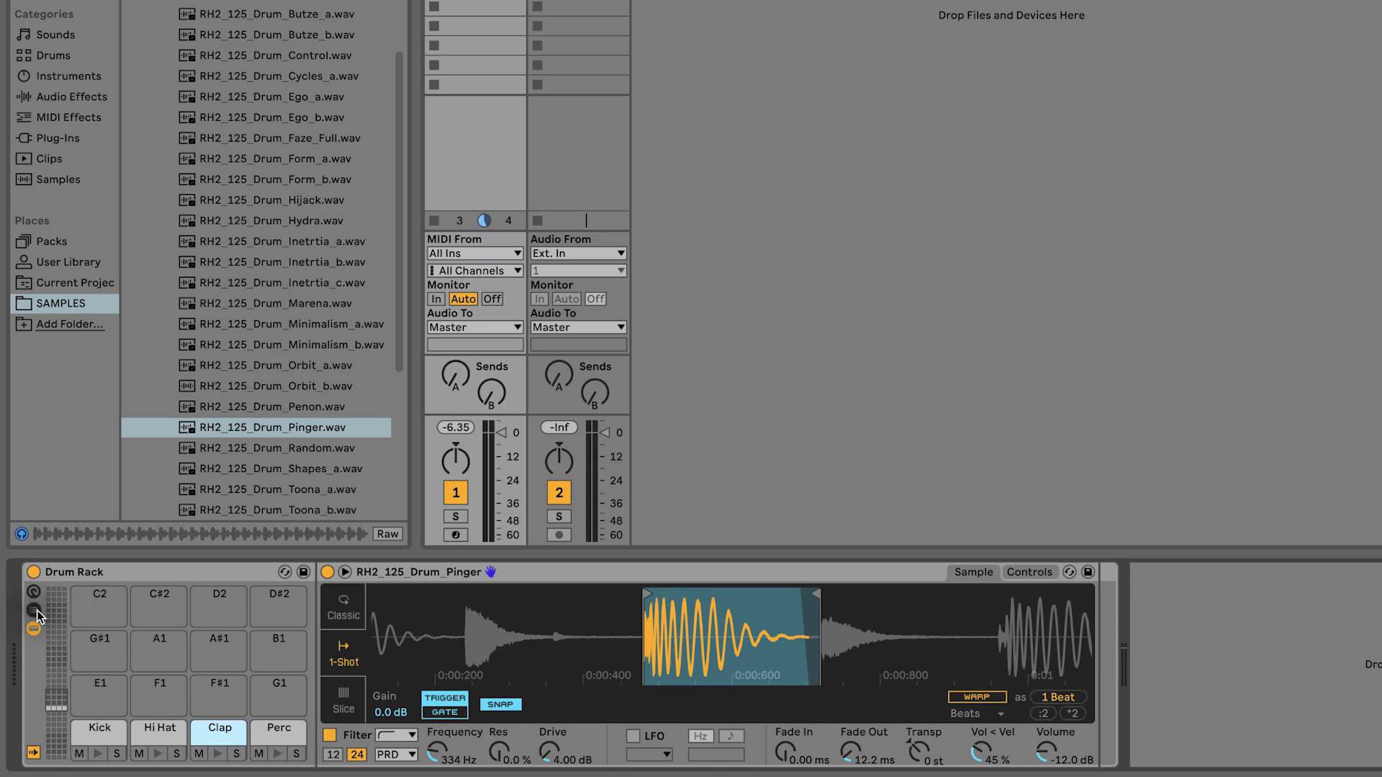
- Reveal the Drum Rack's chain list and return chains, then add Reverb from Audio Effects as a return chain
{"action": "left_click", "coordinate": [32, 611]}
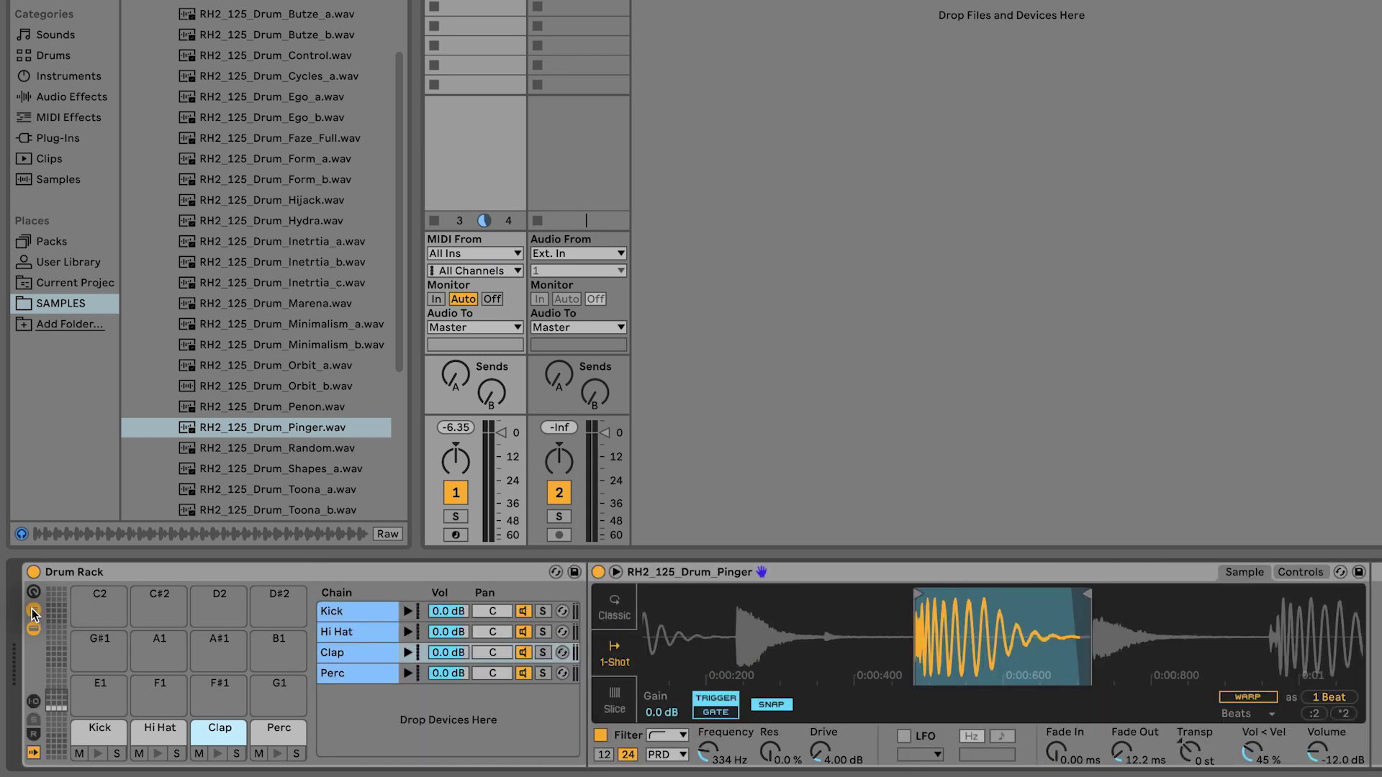
{"action": "left_click", "coordinate": [33, 735]}
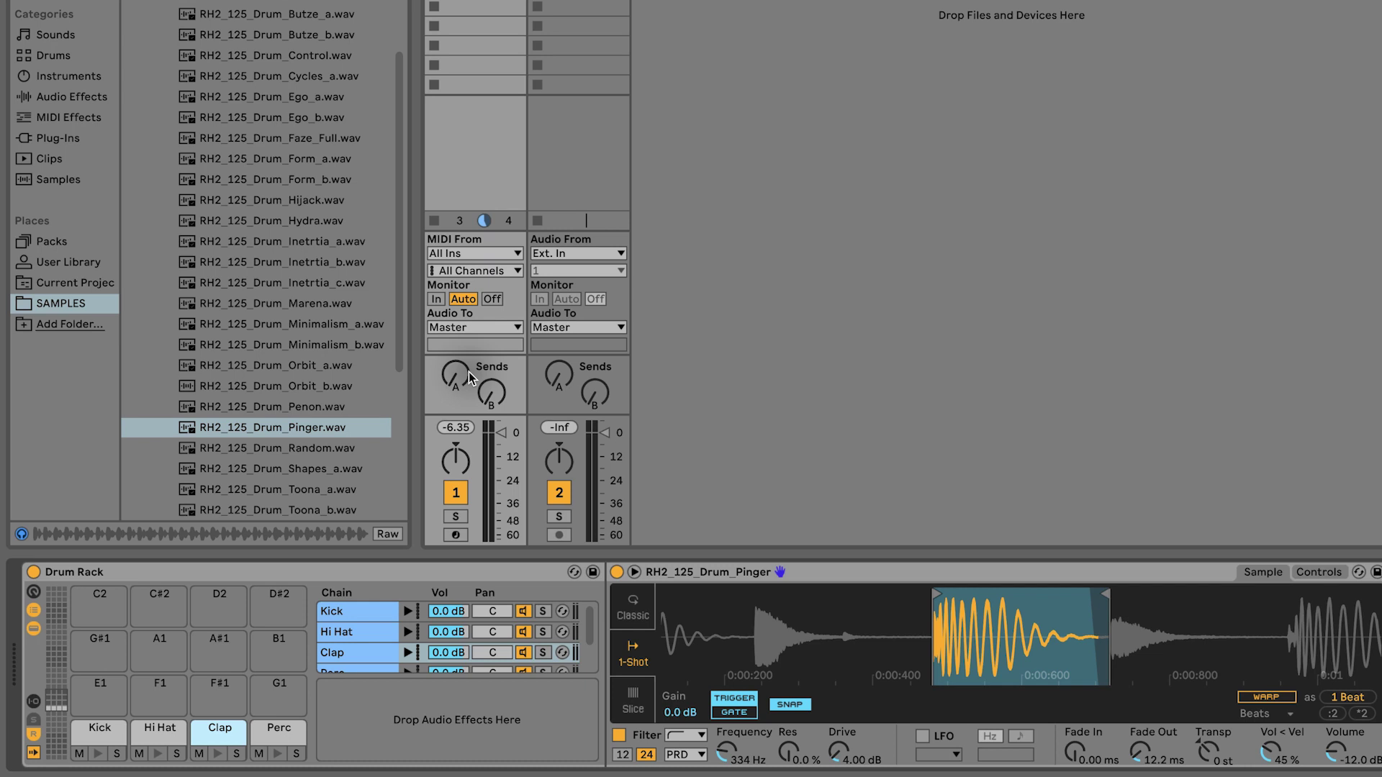
{"action": "left_click", "coordinate": [365, 650]}
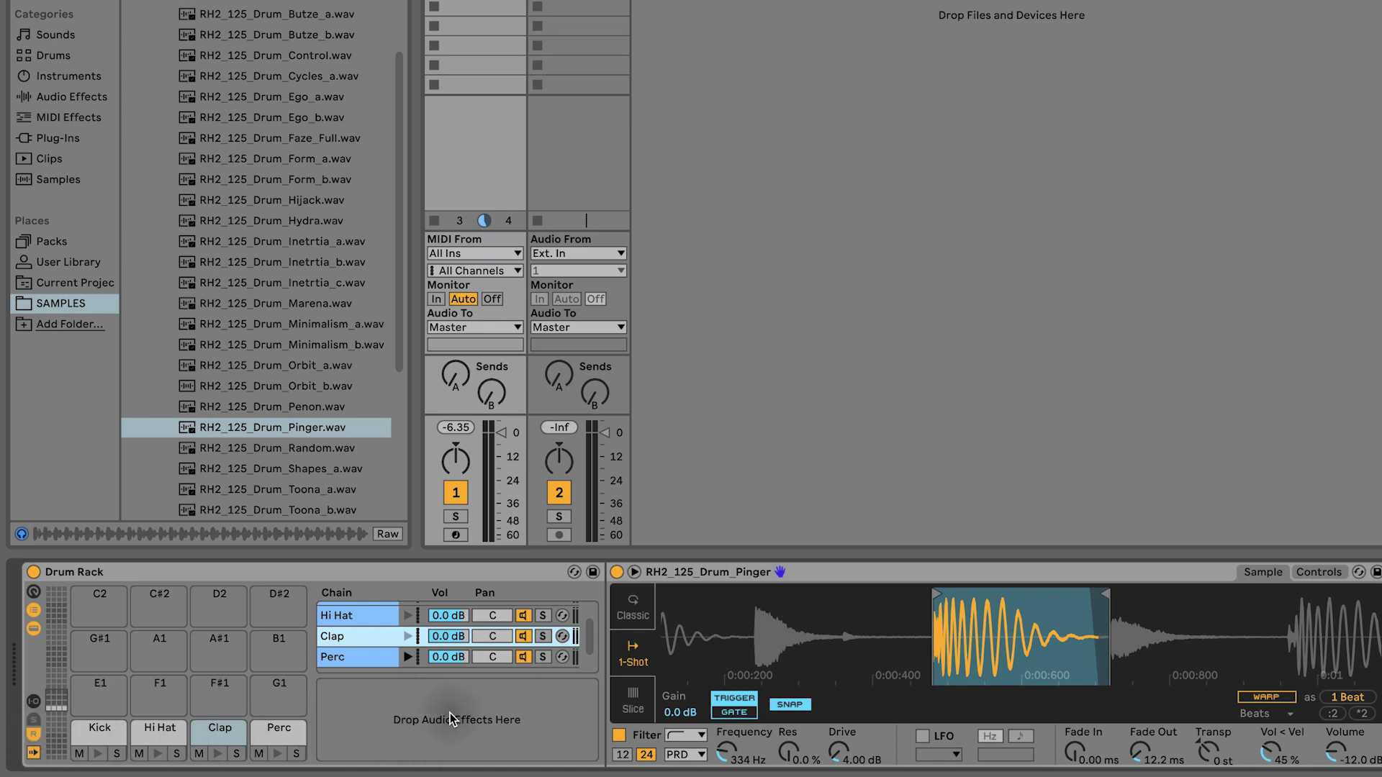
{"action": "left_click", "coordinate": [61, 98]}
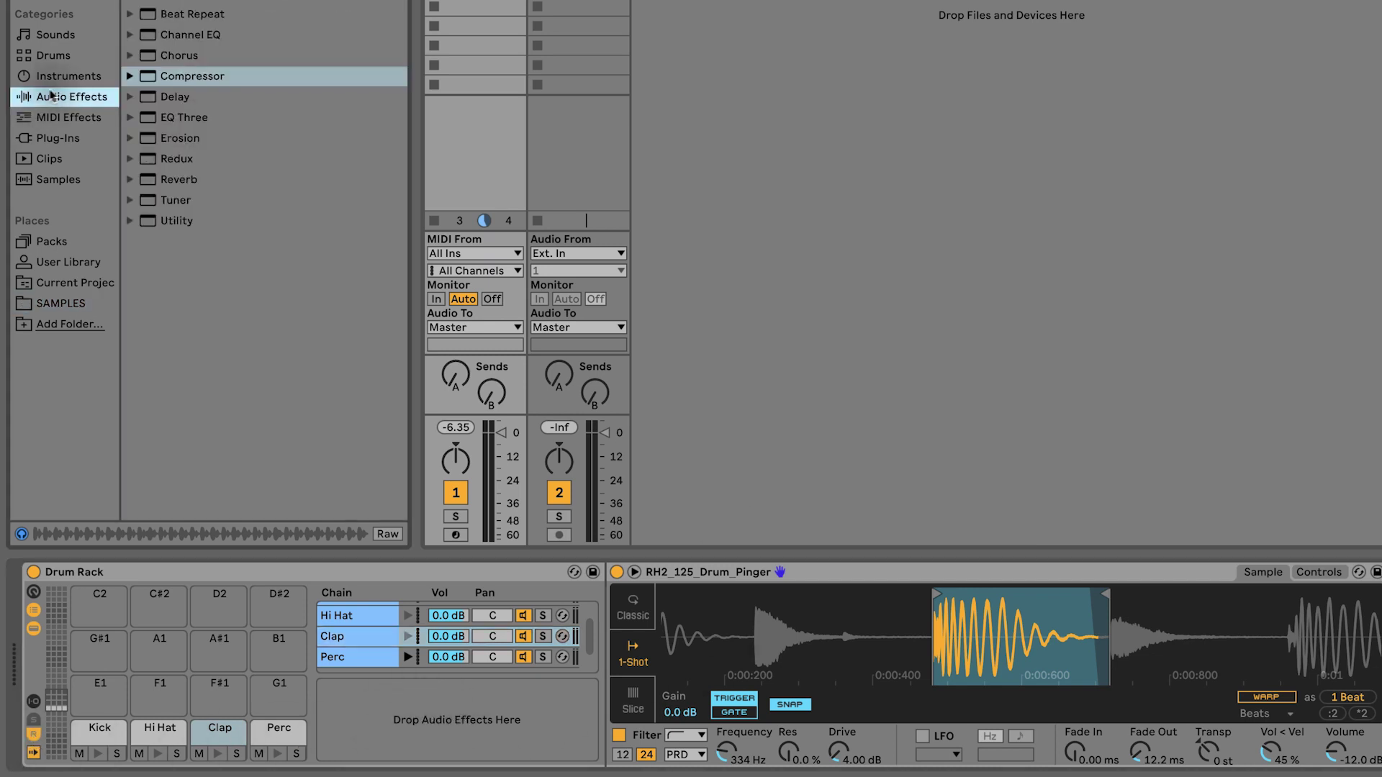
{"action": "left_click_drag", "start_coordinate": [191, 180], "coordinate": [380, 727]}
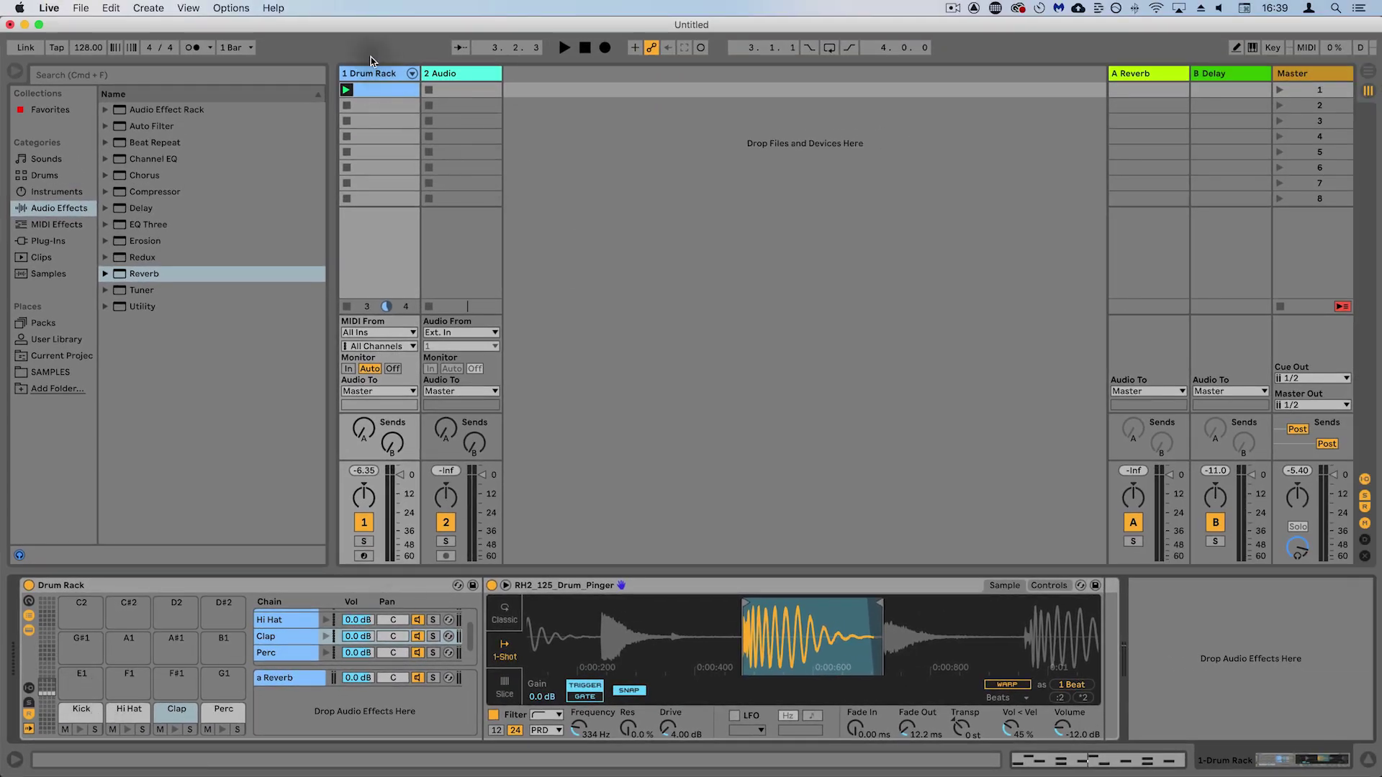
- Unfold the Drum Rack chains as mixer tracks and set the Clap and Hi Hat reverb sends
{"action": "left_click", "coordinate": [411, 74]}
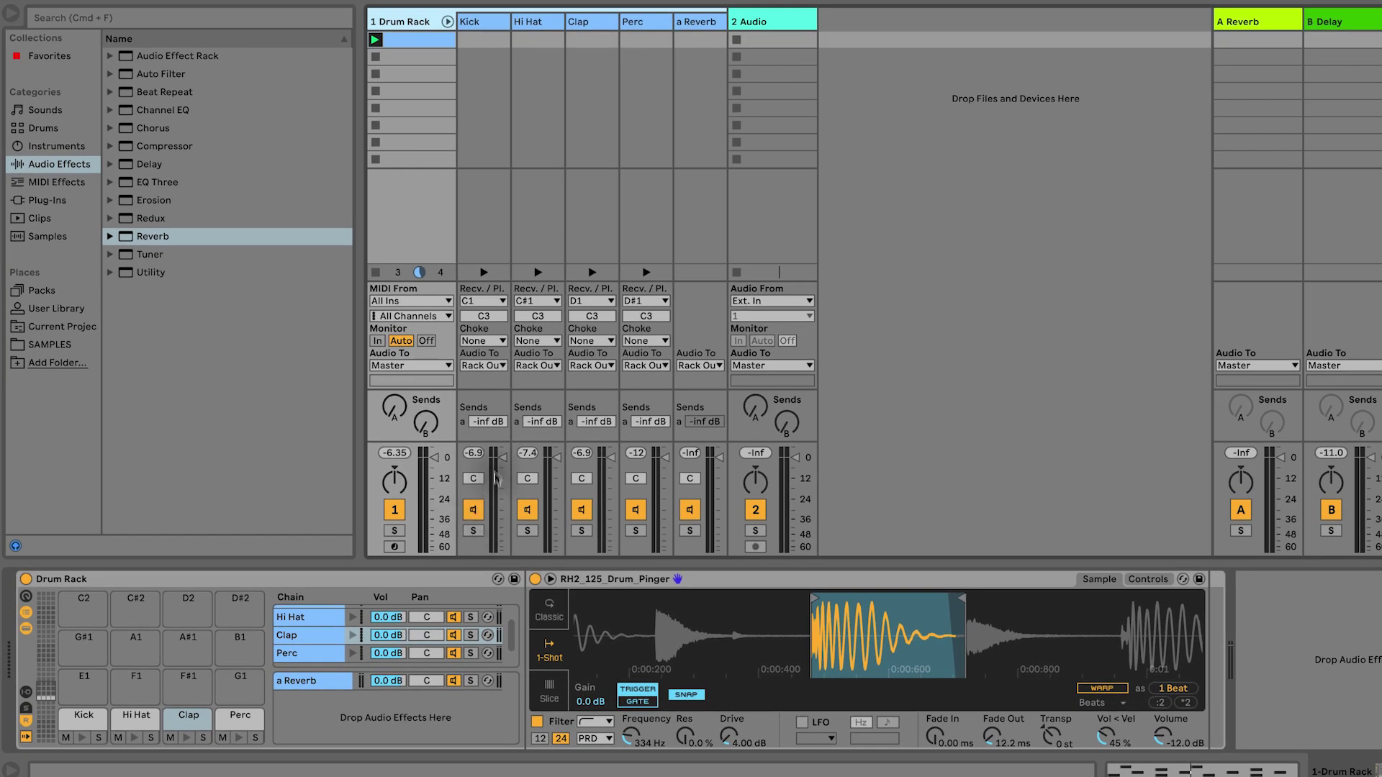
{"action": "left_click", "coordinate": [531, 416]}
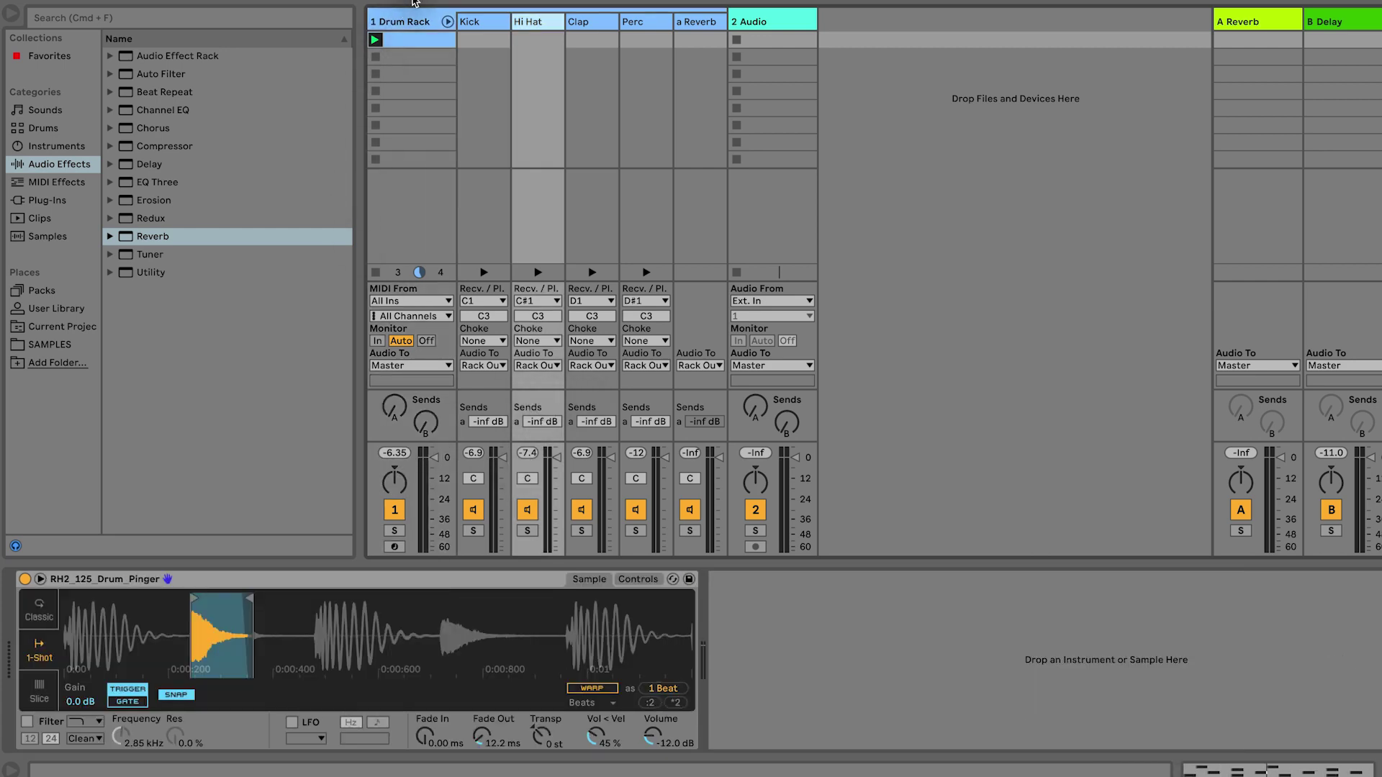
{"action": "left_click", "coordinate": [421, 21]}
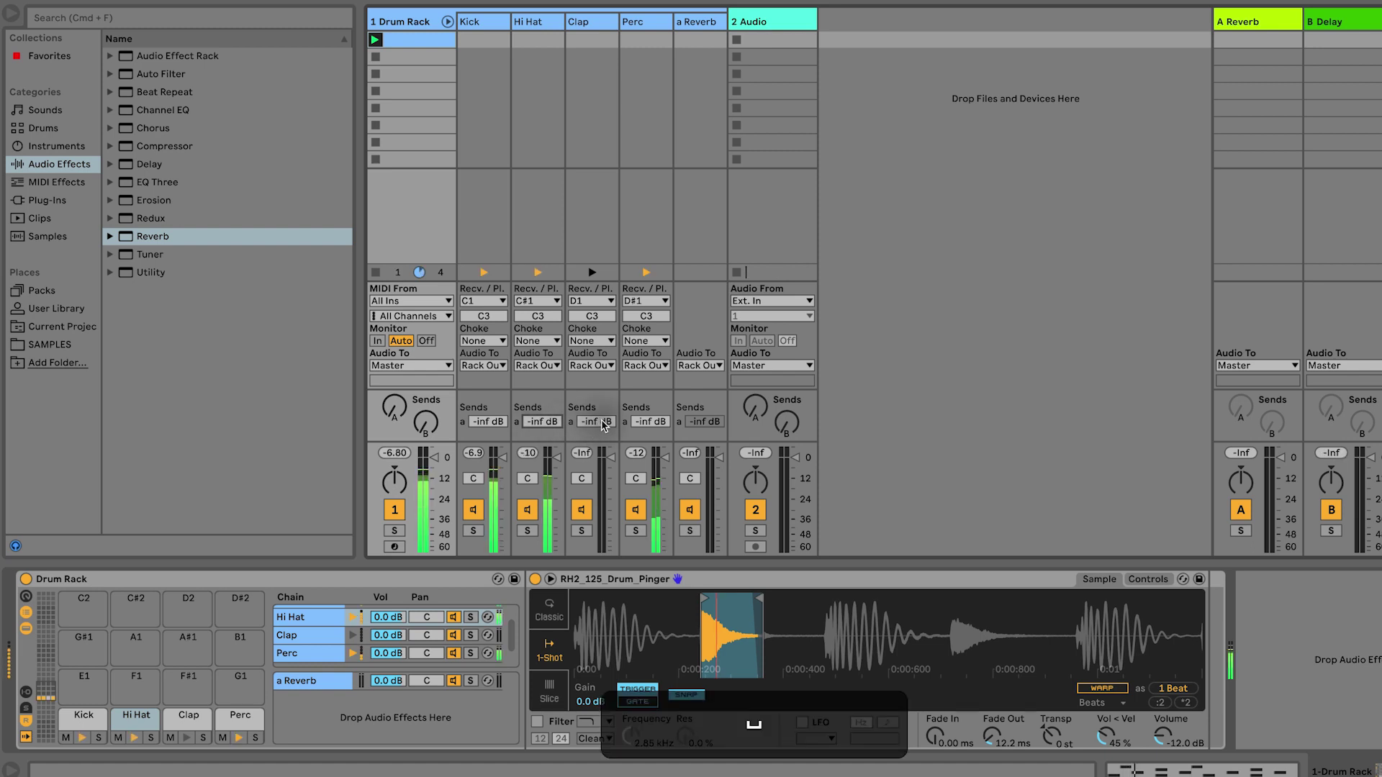
{"action": "left_click_drag", "start_coordinate": [603, 426], "coordinate": [603, 309]}
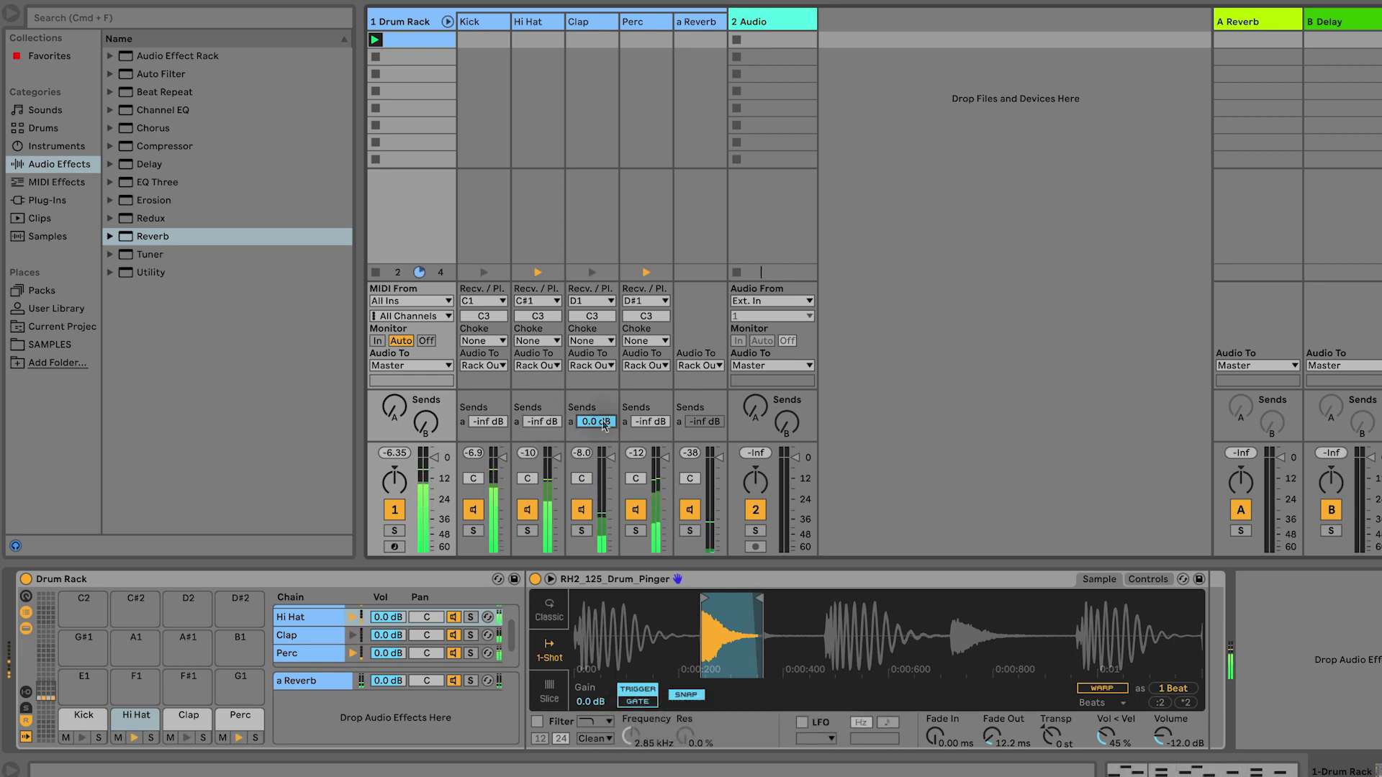
{"action": "left_click_drag", "start_coordinate": [603, 426], "coordinate": [604, 504]}
{"action": "left_click_drag", "start_coordinate": [538, 422], "coordinate": [538, 468]}
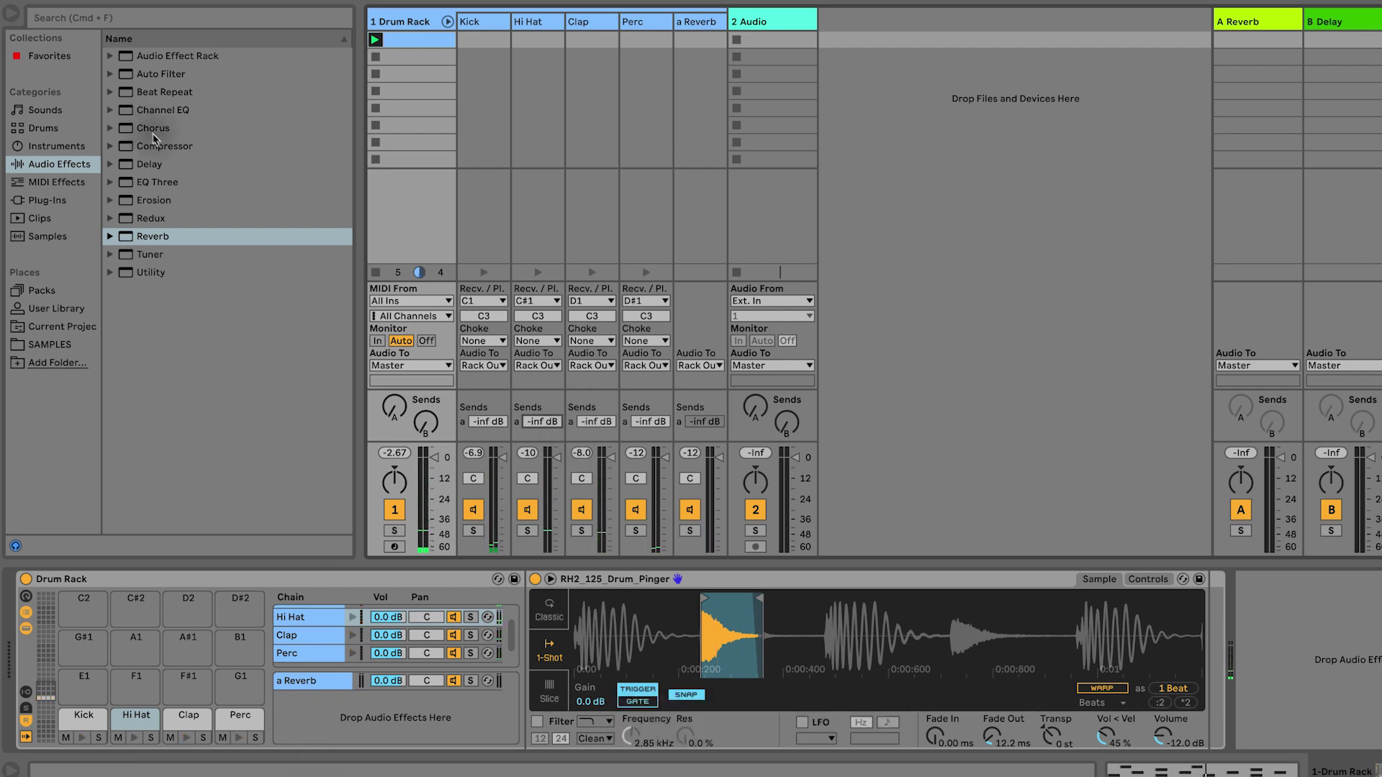
- Add Delay as a second return chain and send the Clap, Kick and Hi Hat into it
{"action": "left_click_drag", "start_coordinate": [156, 163], "coordinate": [324, 720]}
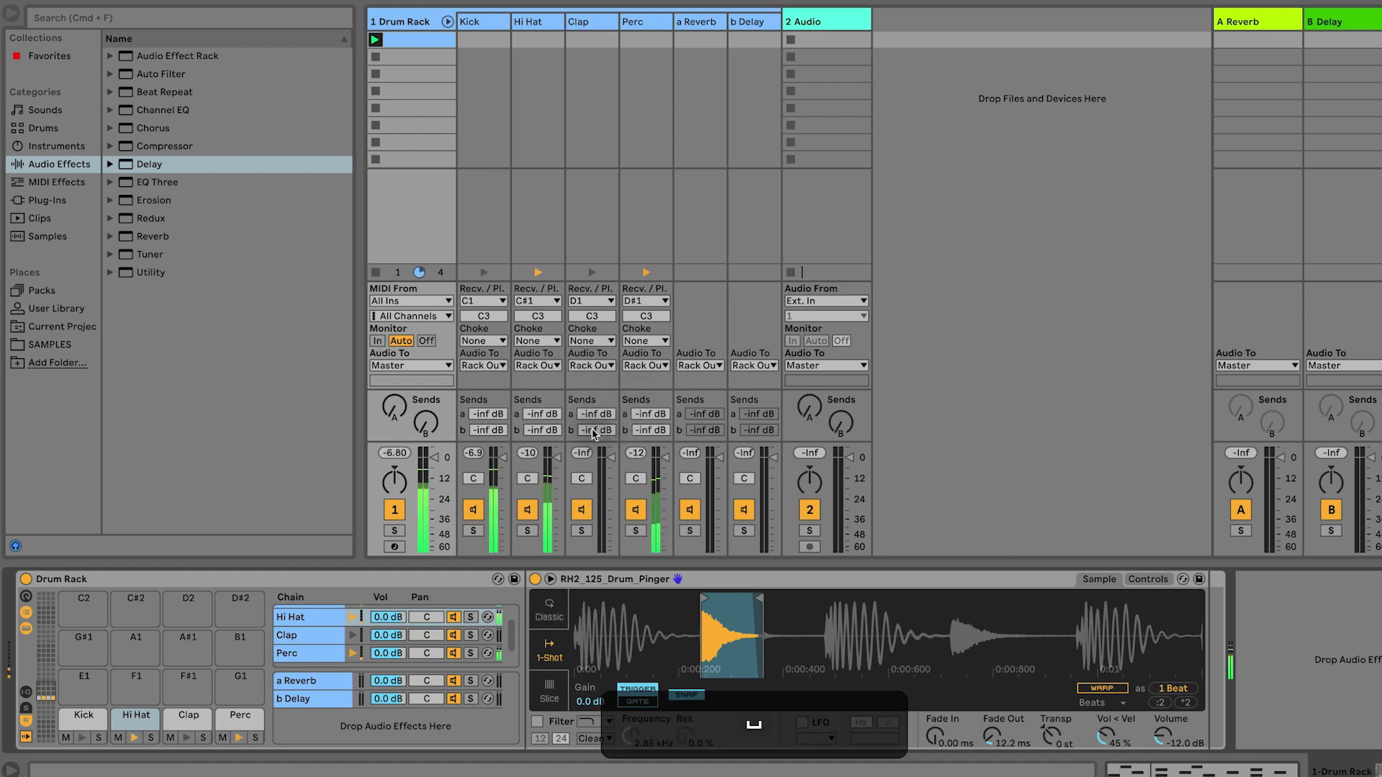
{"action": "left_click_drag", "start_coordinate": [594, 430], "coordinate": [594, 468]}
{"action": "left_click_drag", "start_coordinate": [487, 430], "coordinate": [488, 468]}
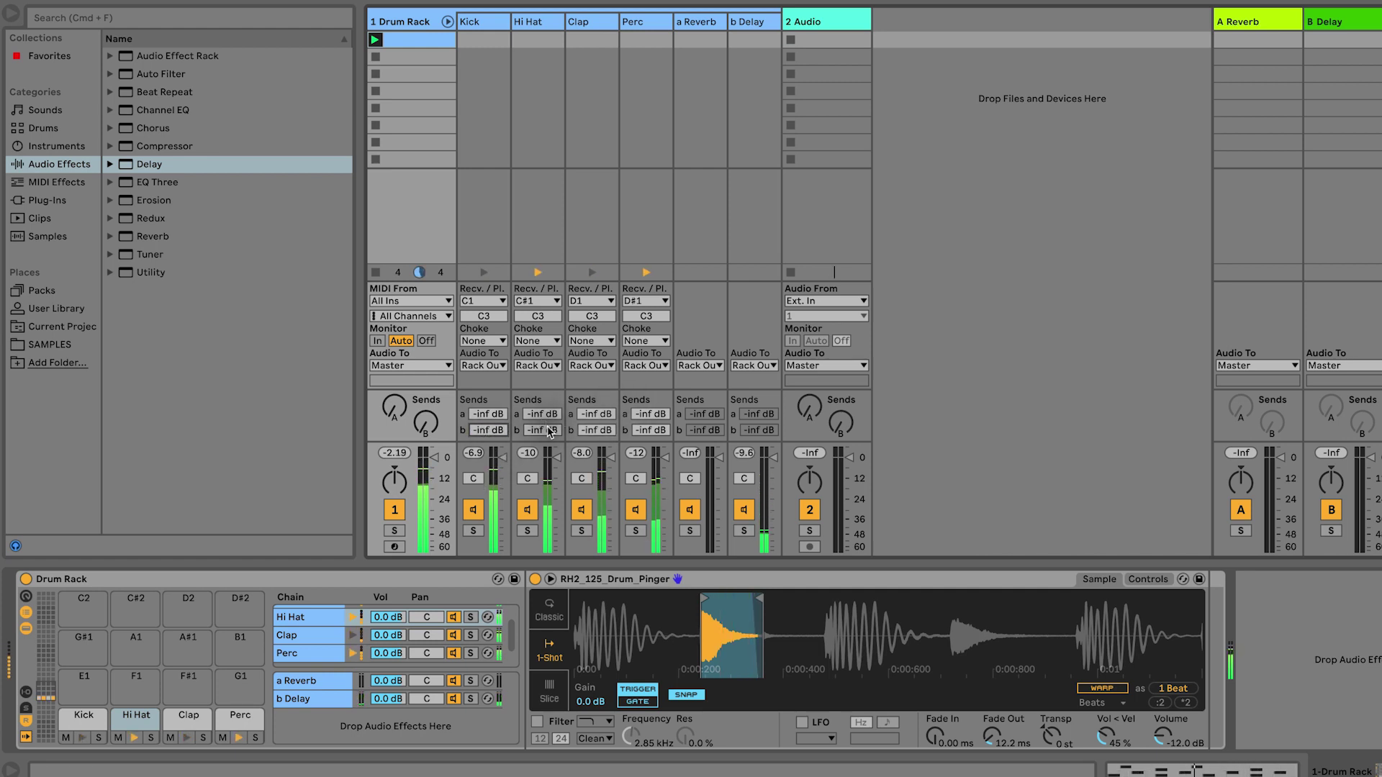
{"action": "mouse_move", "coordinate": [549, 431]}
{"action": "left_mouse_down"}
{"action": "mouse_move", "coordinate": [549, 390]}
{"action": "mouse_move", "coordinate": [550, 447]}
{"action": "left_mouse_up"}
{"action": "key", "text": "space"}
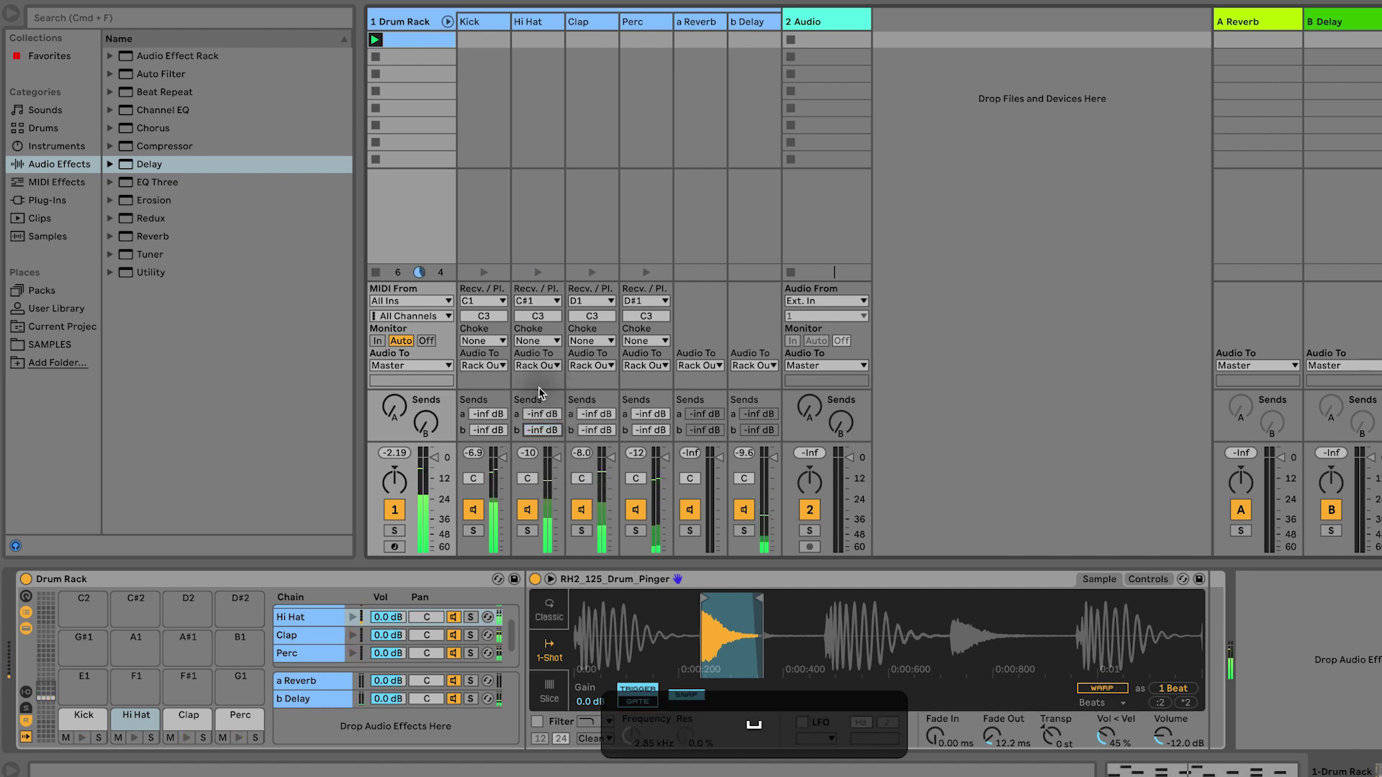